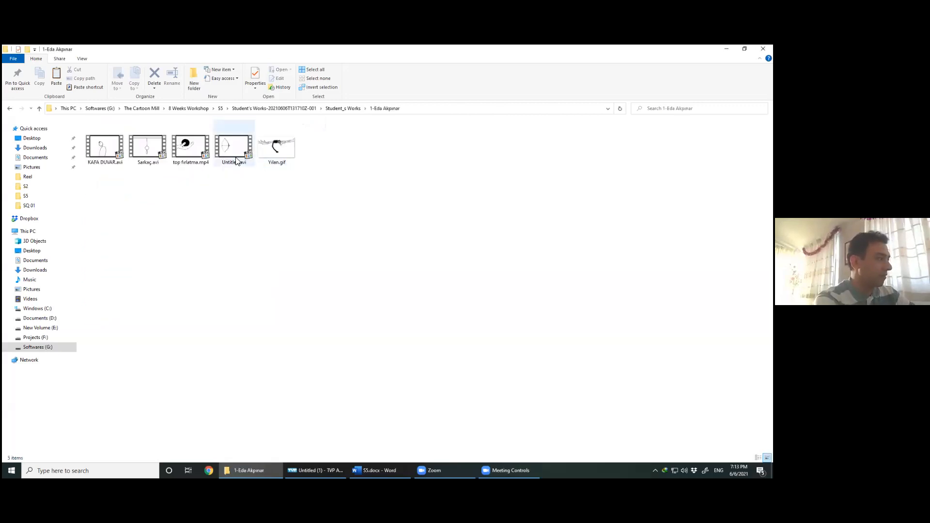
# Step: Preview Yılan.gif, load it into the media player opened for Untitled.avi, and maximize the player window
pyautogui.doubleClick(279, 154)
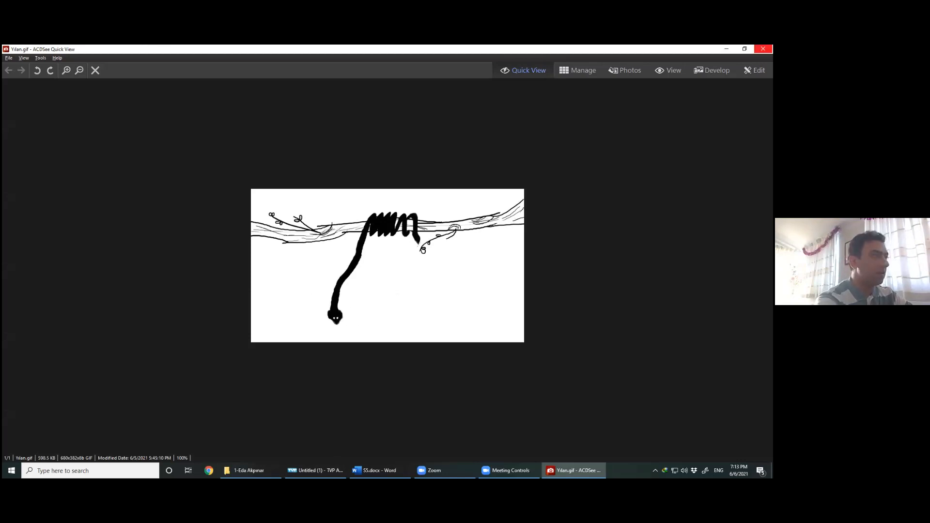
pyautogui.click(762, 49)
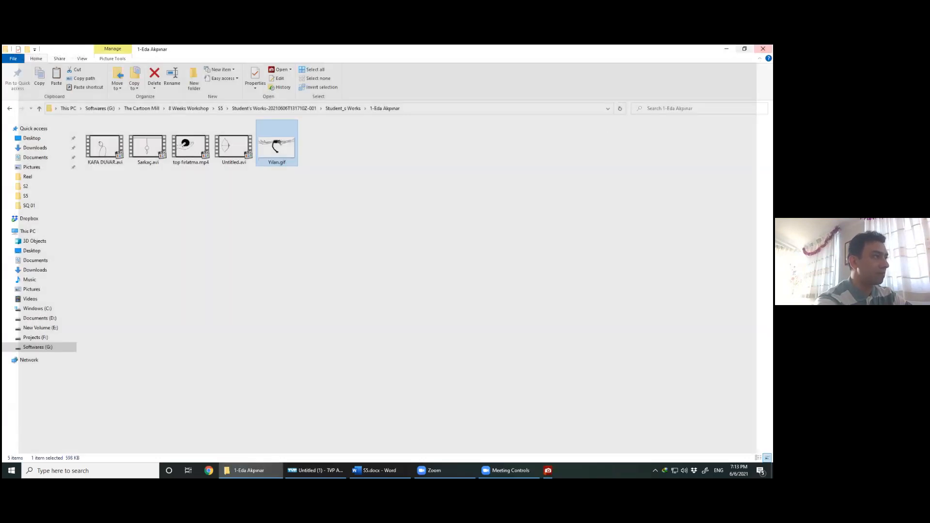
pyautogui.doubleClick(234, 145)
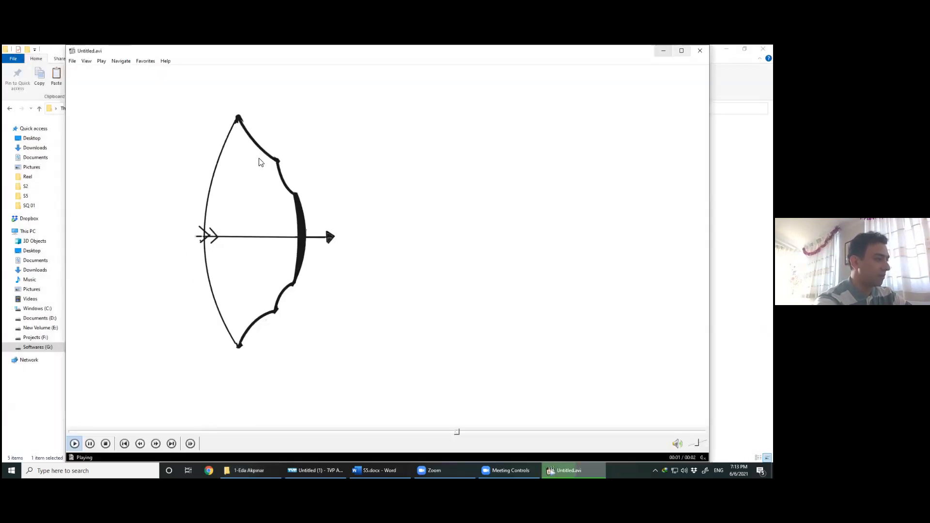
pyautogui.moveTo(290, 159); pyautogui.dragTo(591, 472)
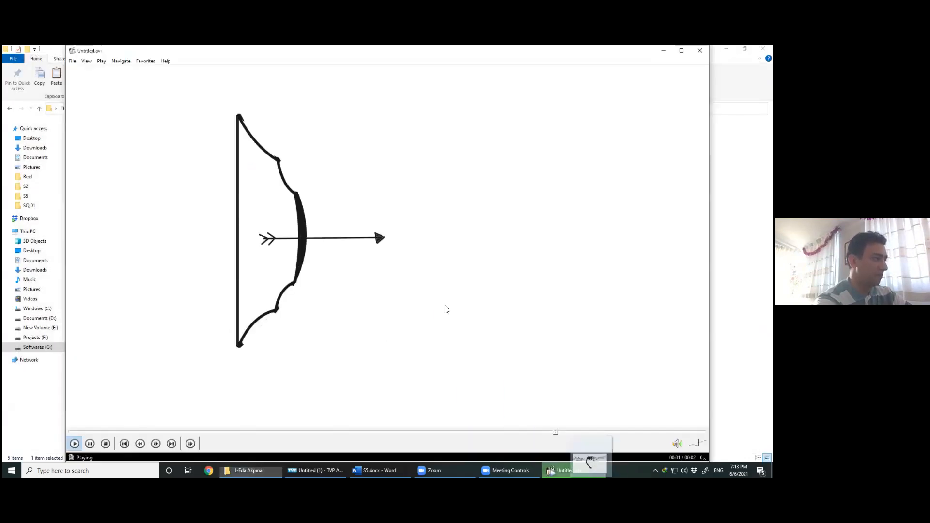
pyautogui.moveTo(447, 309); pyautogui.dragTo(415, 305)
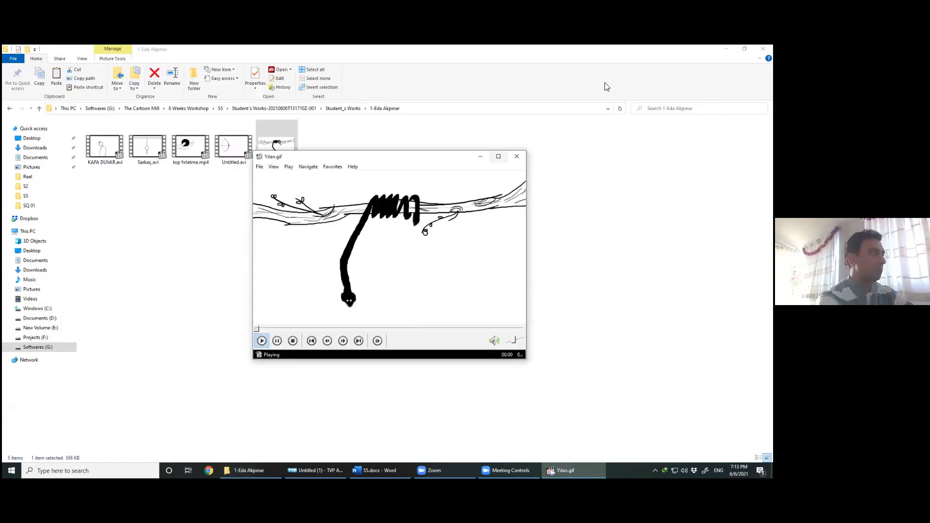
pyautogui.click(498, 156)
pyautogui.click(427, 96)
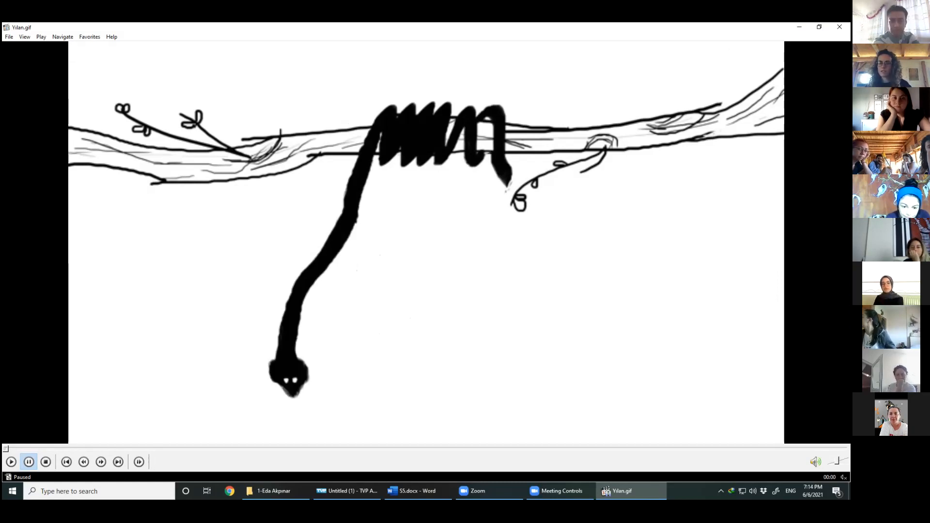
# Step: Examine the paused Yılan.gif snake swing frame by frame, up to the pose with the head swung out from the branch
pyautogui.hotkey('ctrl', 'Right')
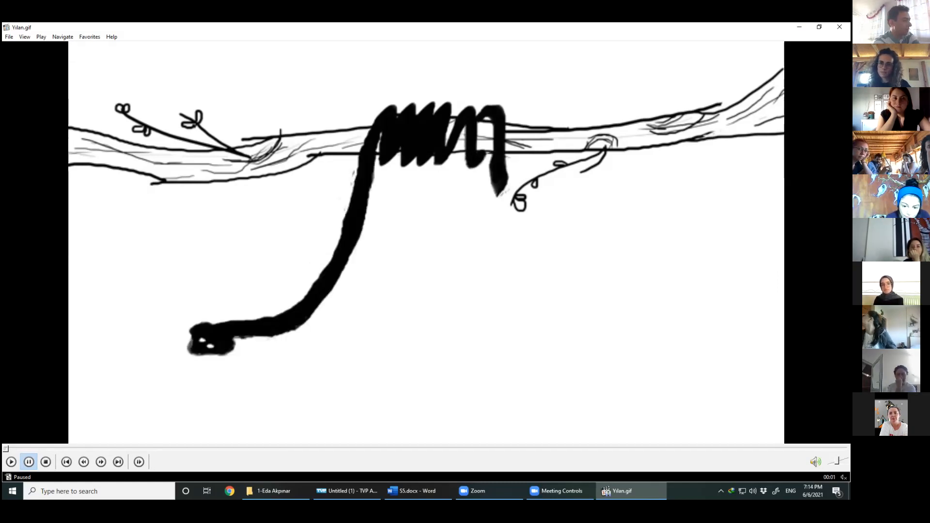
pyautogui.hotkey('ctrl', 'Right')
pyautogui.hotkey('ctrl', 'Right')
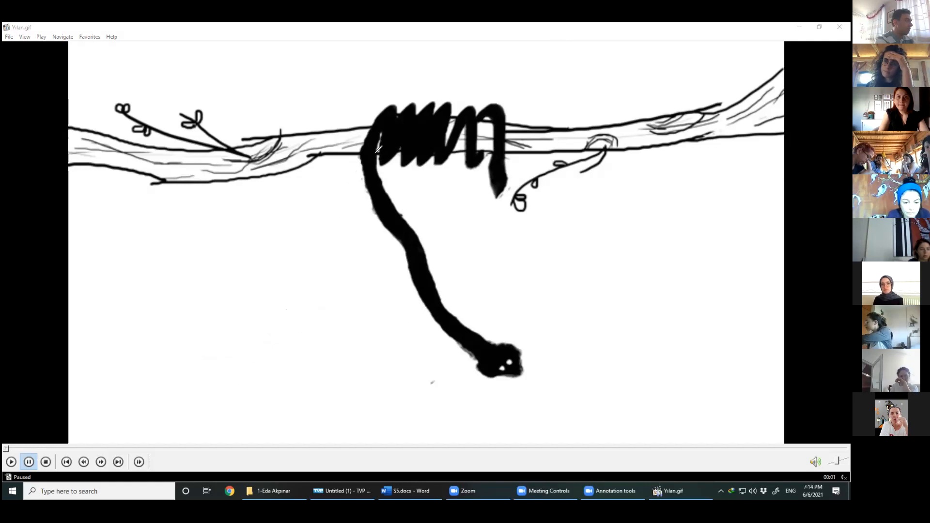
# Step: Mark the snake's body bends with red segments from the branch to the head, and clear the annotations
pyautogui.moveTo(374, 141)
pyautogui.mouseDown()
pyautogui.moveTo(379, 195)
pyautogui.moveTo(432, 279)
pyautogui.moveTo(445, 314)
pyautogui.mouseUp()
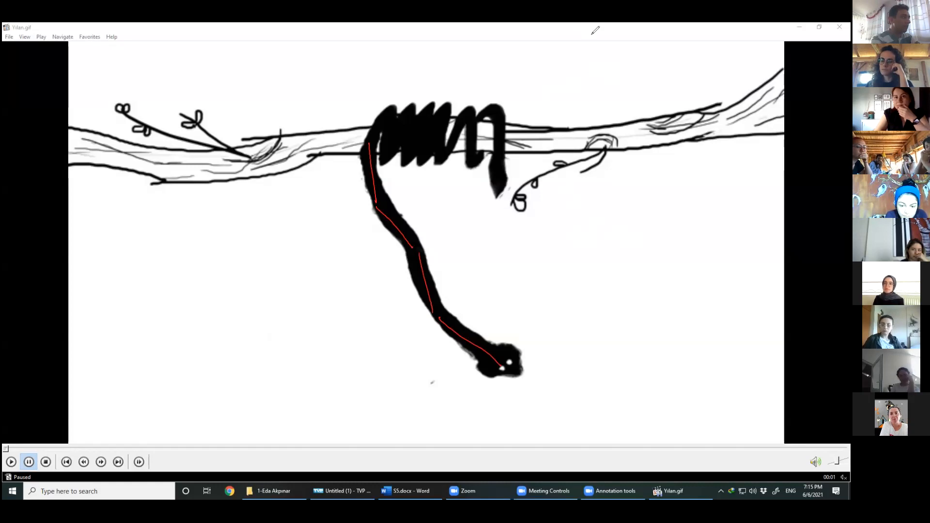
pyautogui.click(679, 281)
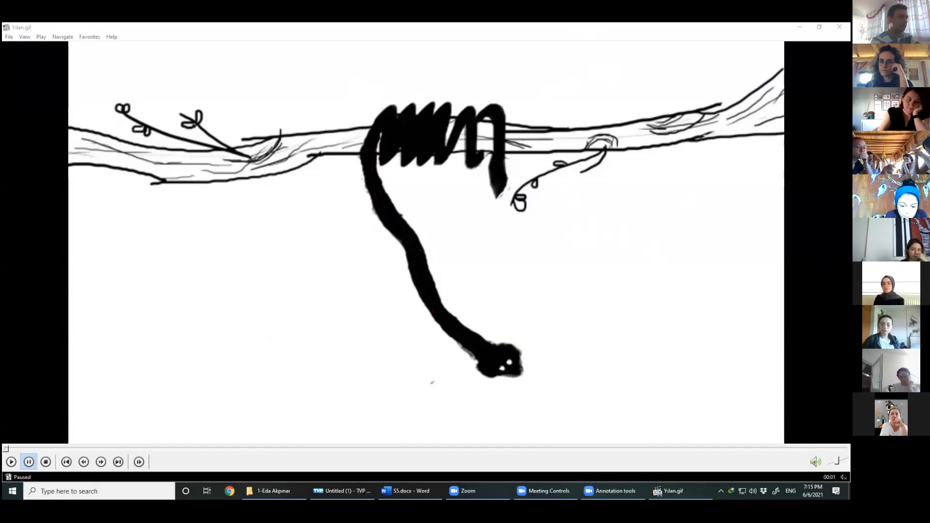
pyautogui.click(609, 75)
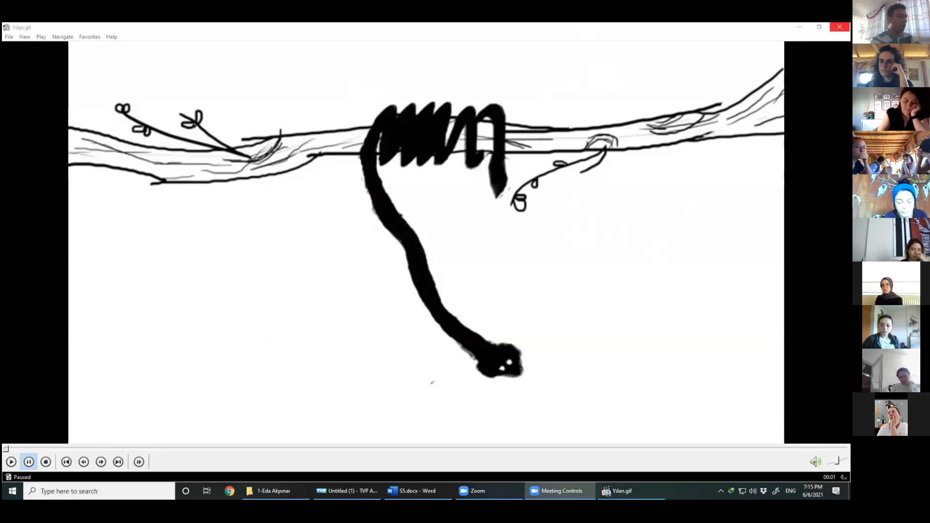
# Step: Close Yılan.gif and play RPReplay_Final1622746623.mp4 maximized from the second "1-" student folder in Student_s Works
pyautogui.click(838, 26)
pyautogui.click(390, 91)
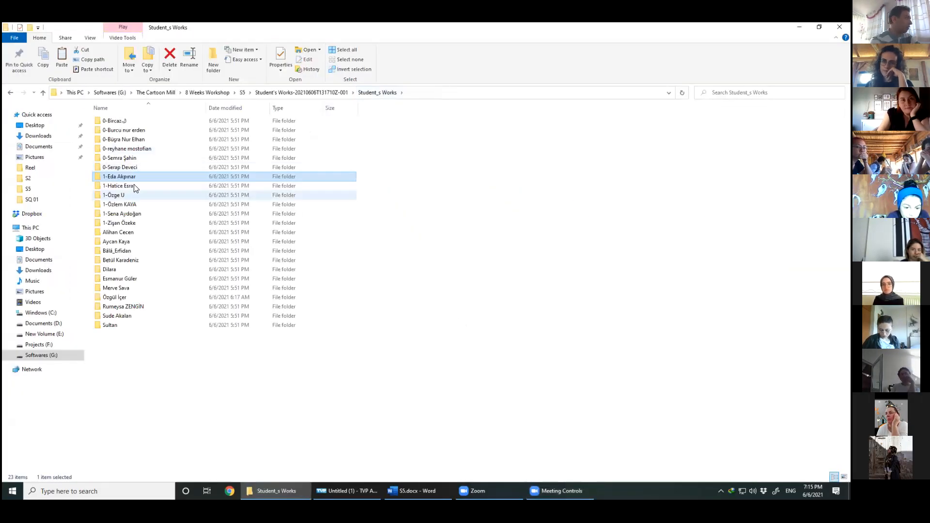
pyautogui.doubleClick(174, 189)
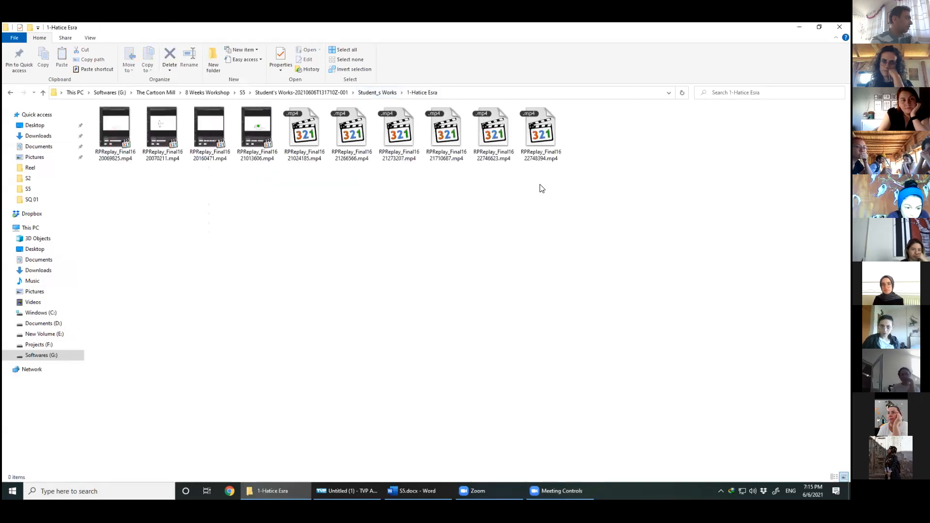
pyautogui.doubleClick(491, 141)
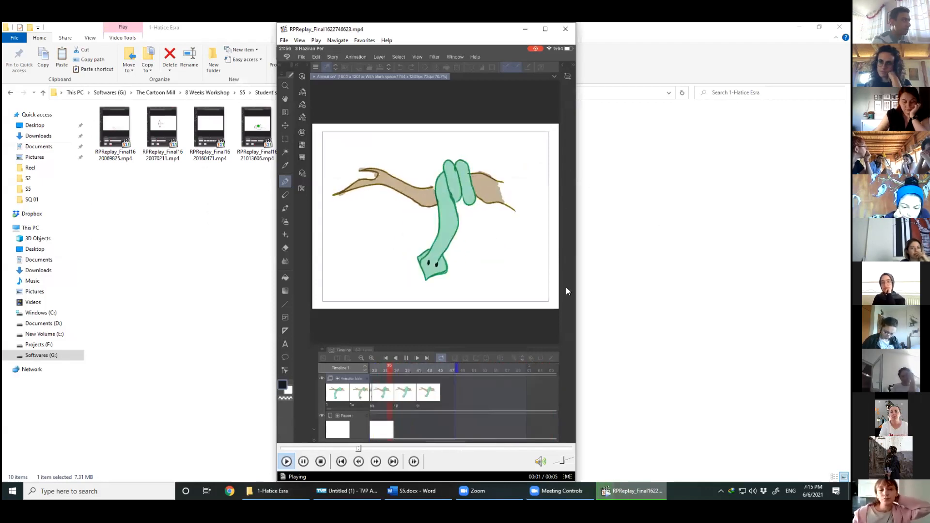
pyautogui.press('super+Up')
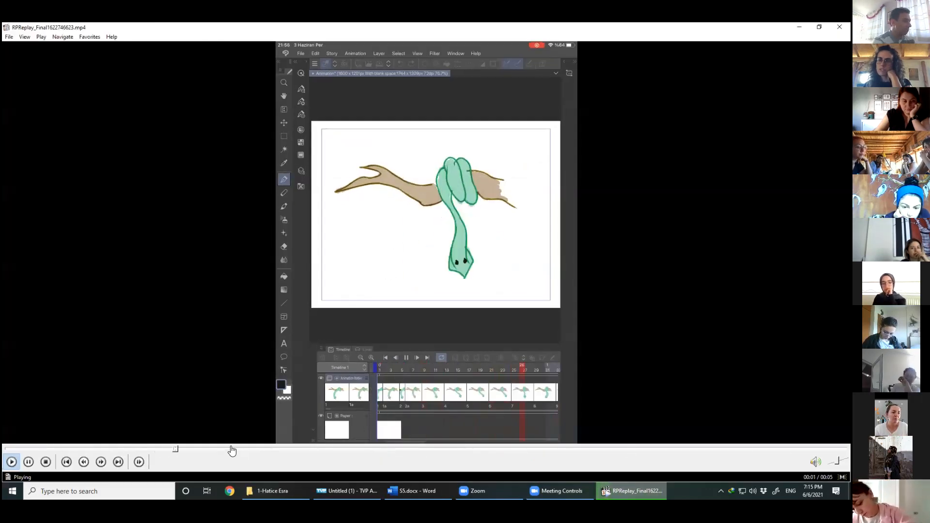
# Step: Pause the green snake animation and examine its swing frame by frame at around 2 seconds
pyautogui.click(234, 448)
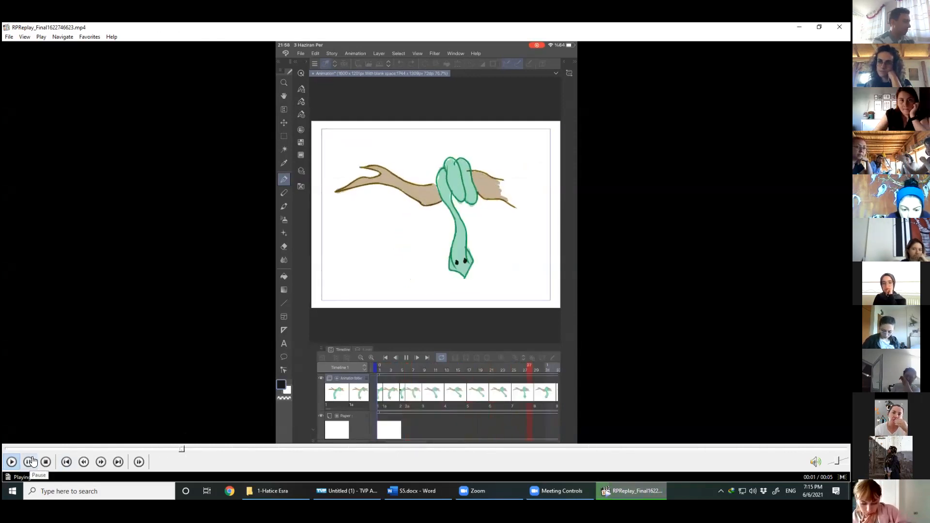
pyautogui.click(32, 462)
pyautogui.hotkey('ctrl', 'Right')
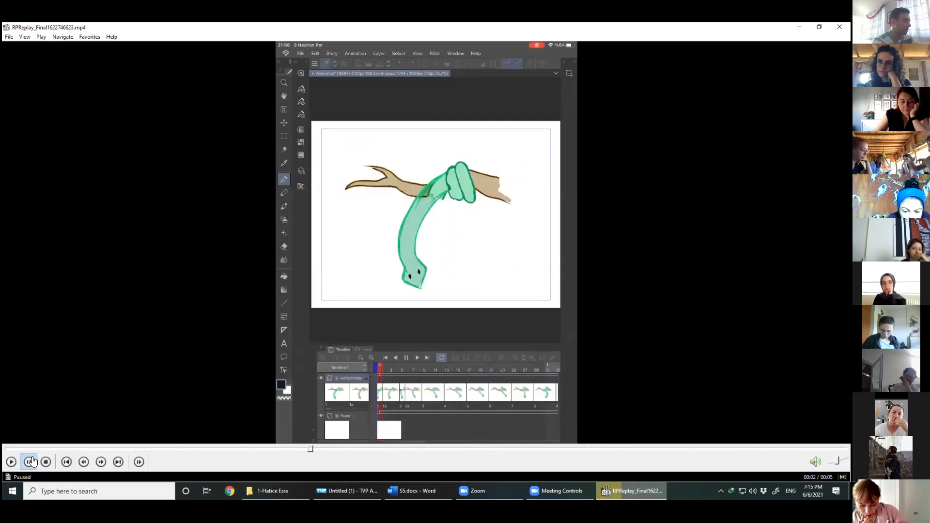
pyautogui.hotkey('ctrl', 'Right')
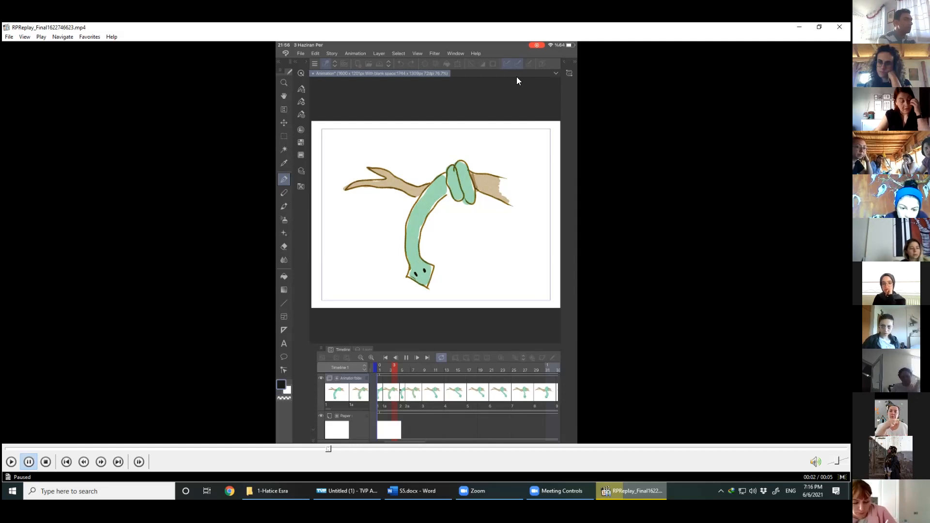
# Step: Annotate the green snake with a red curved arrow for its swing direction and a body guide, and clear the markings
pyautogui.click(536, 76)
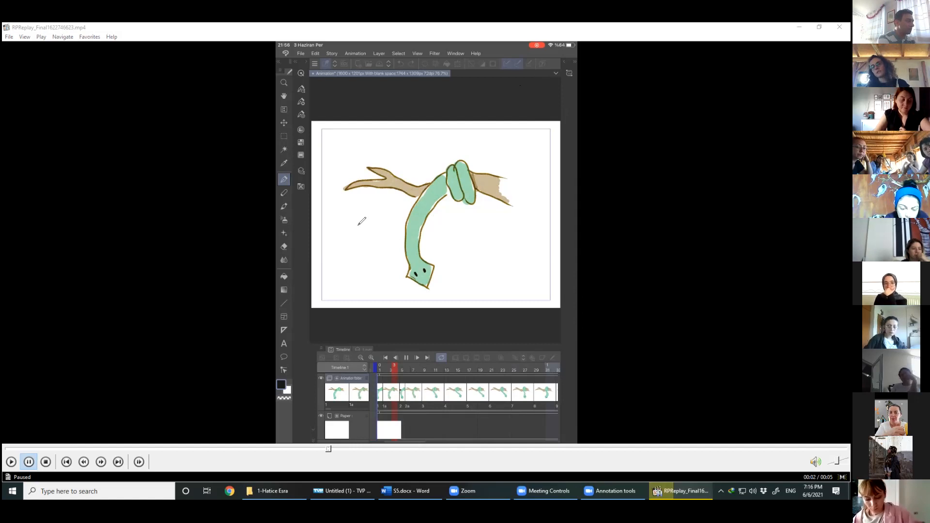
pyautogui.moveTo(348, 218)
pyautogui.mouseDown()
pyautogui.moveTo(462, 246)
pyautogui.moveTo(459, 253)
pyautogui.mouseUp()
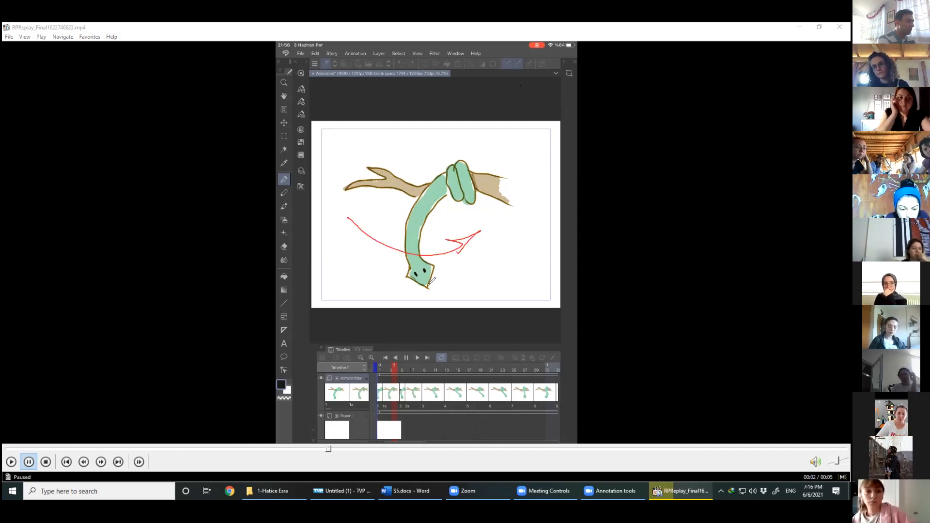
pyautogui.moveTo(443, 184)
pyautogui.mouseDown()
pyautogui.moveTo(411, 242)
pyautogui.moveTo(415, 224)
pyautogui.moveTo(382, 266)
pyautogui.moveTo(336, 274)
pyautogui.mouseUp()
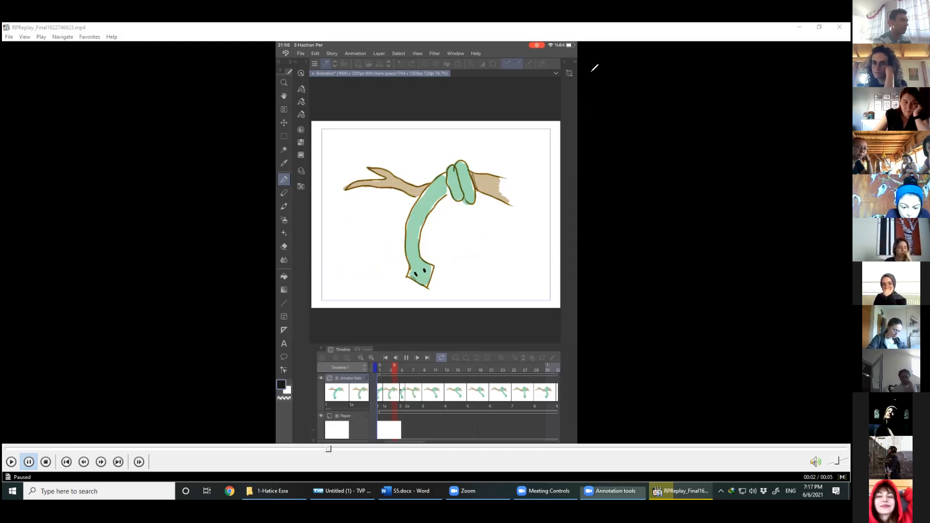
pyautogui.click(669, 75)
pyautogui.click(623, 84)
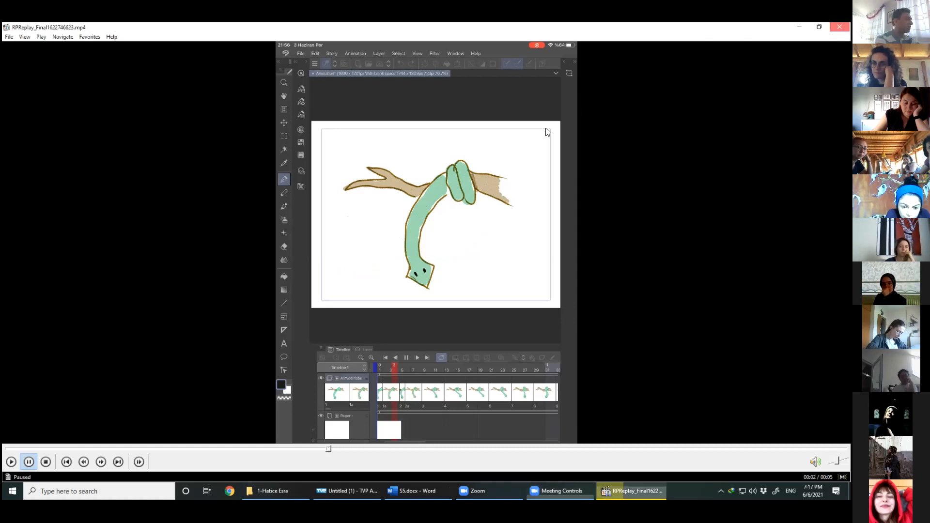
# Step: Close the green snake video and play RPReplay_Final1622748394.mp4 from the same folder
pyautogui.hotkey('alt', 'F4')
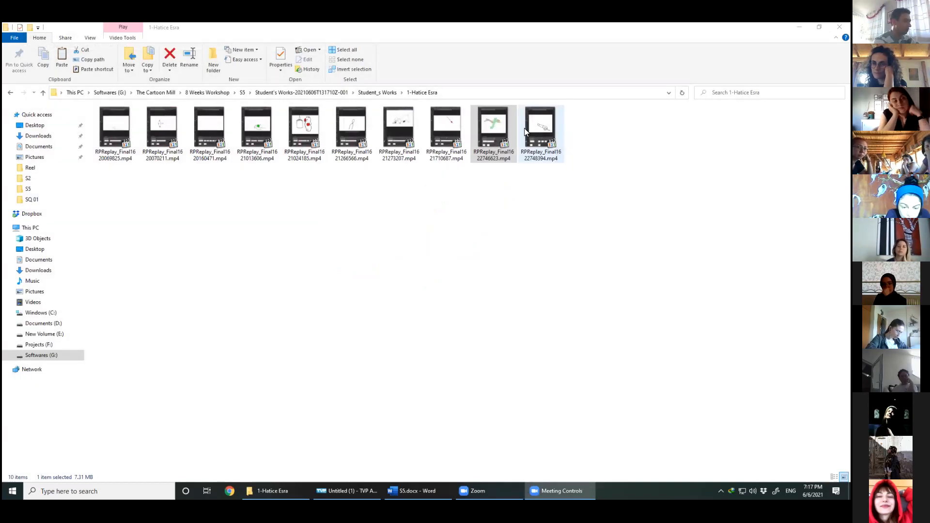
pyautogui.doubleClick(525, 132)
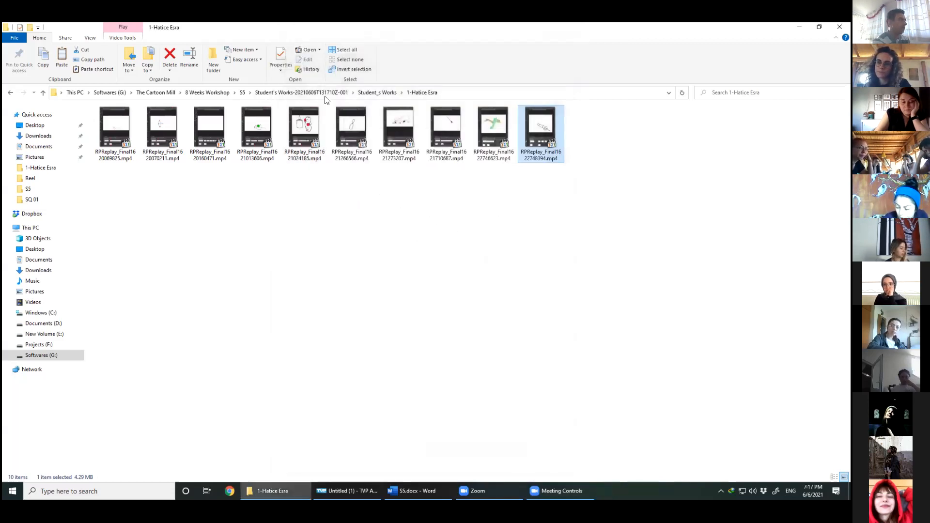
# Step: Review Cannon.mp4 from the third "1-" student folder in Student_s Works and close it
pyautogui.click(377, 92)
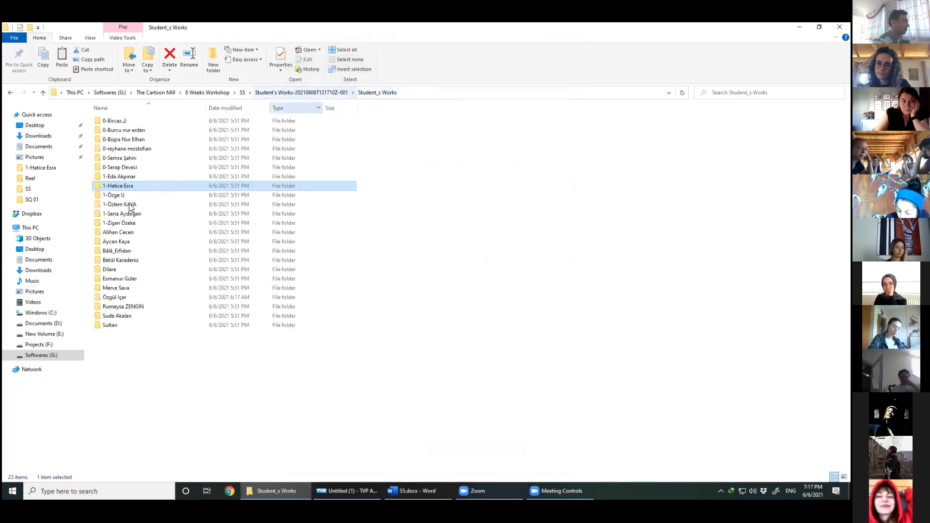
pyautogui.doubleClick(122, 196)
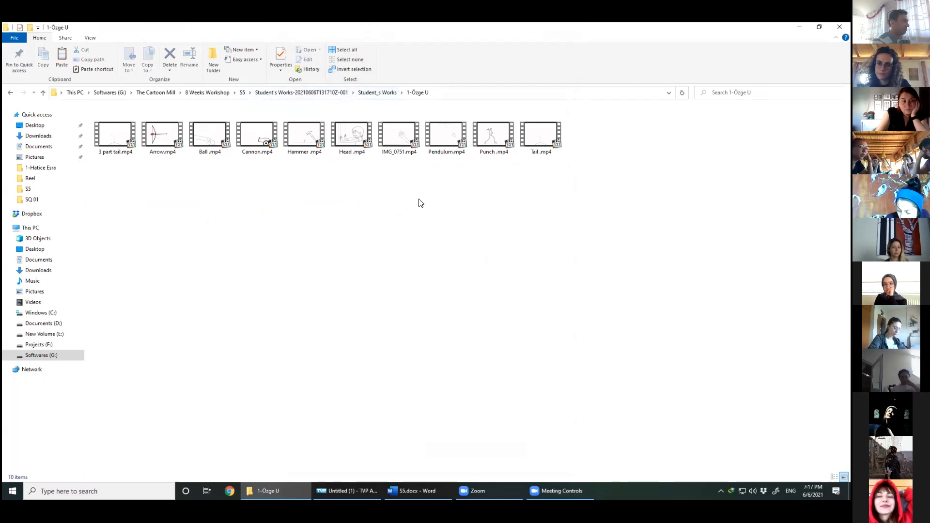
pyautogui.doubleClick(265, 139)
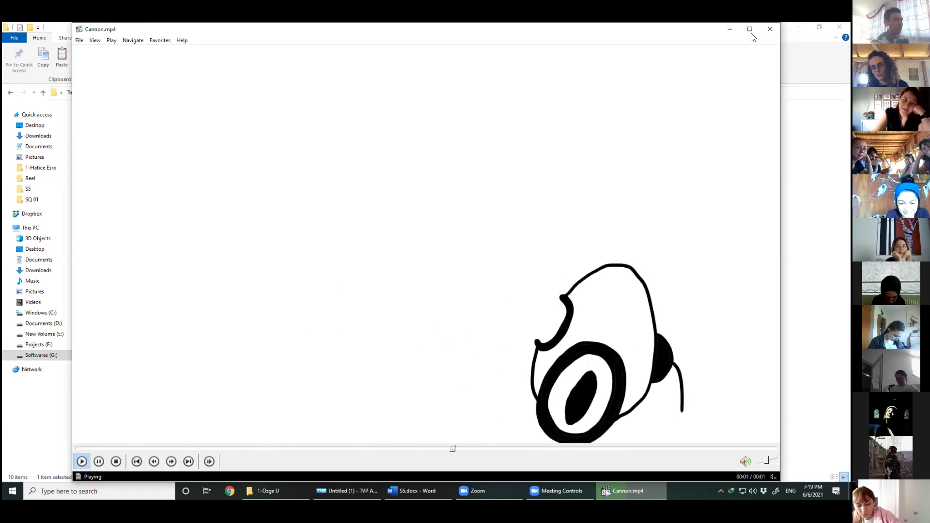
pyautogui.hotkey('alt', 'F4')
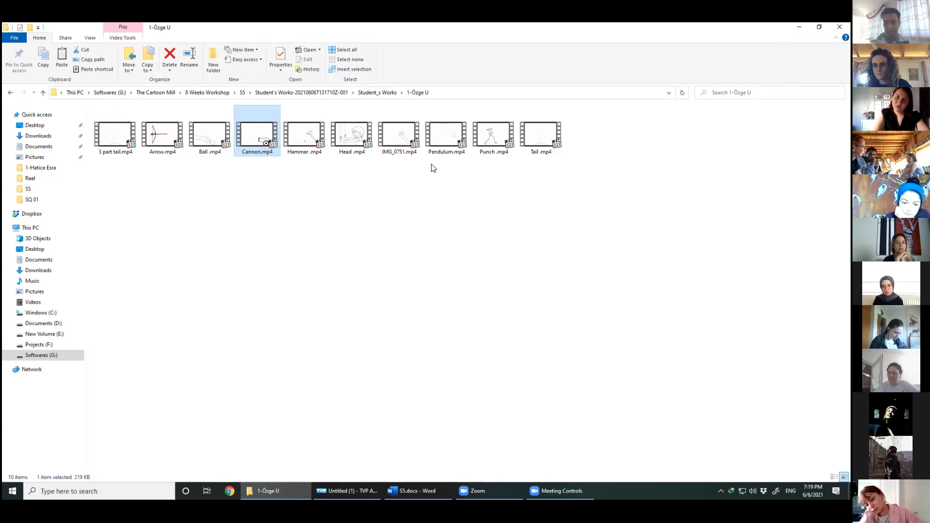
# Step: Review Köpek kuyruğu.MP4 from the fourth "1-" student folder in Student_s Works and close it
pyautogui.click(381, 93)
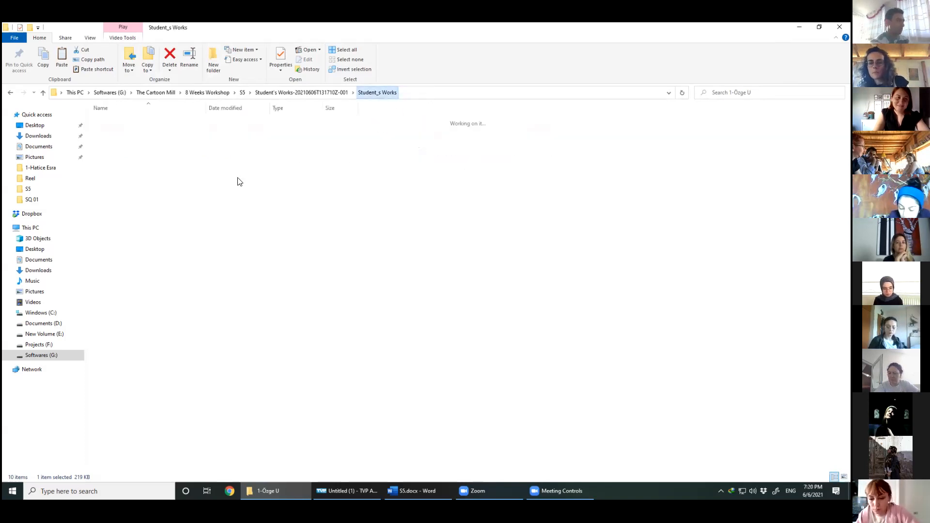
pyautogui.doubleClick(215, 204)
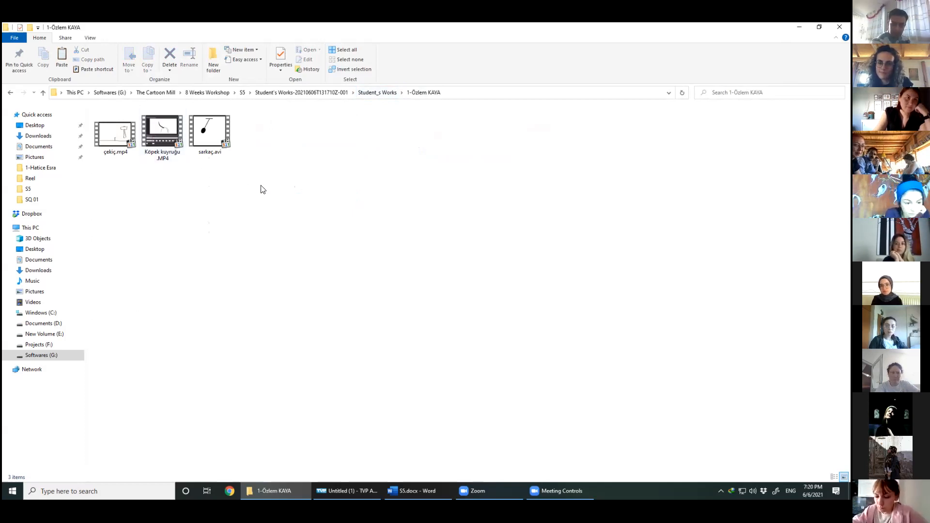
pyautogui.click(181, 142)
pyautogui.doubleClick(180, 141)
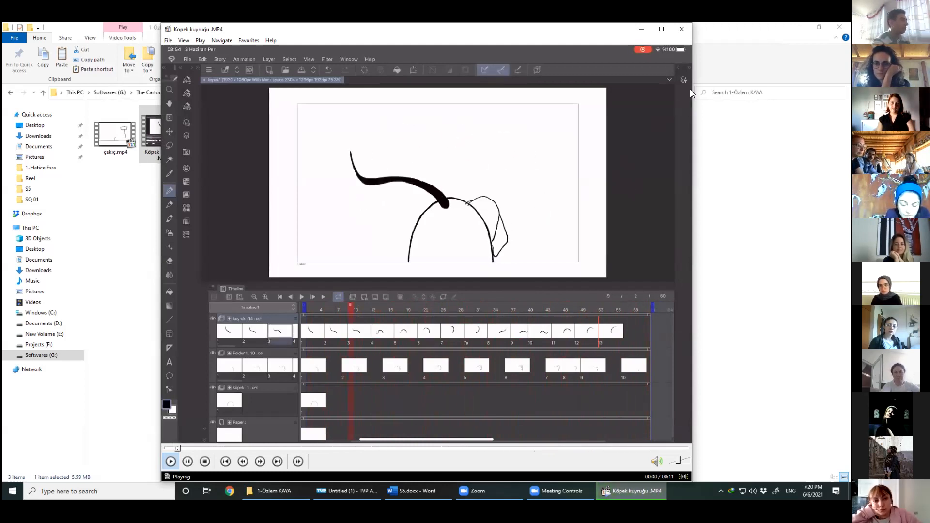
pyautogui.click(682, 29)
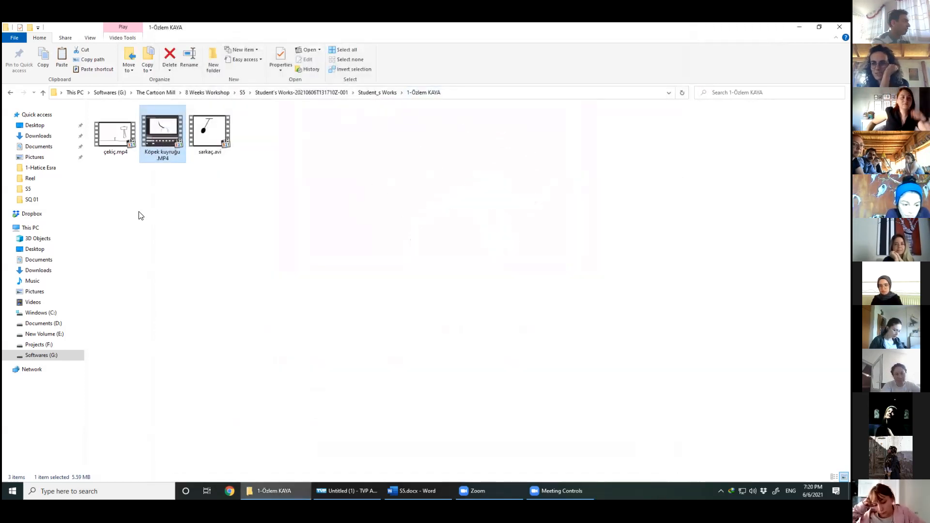
# Step: Play the snake animation IMG_0153.mp4 from the fifth "1-" student folder in Student_s Works
pyautogui.press('BackSpace')
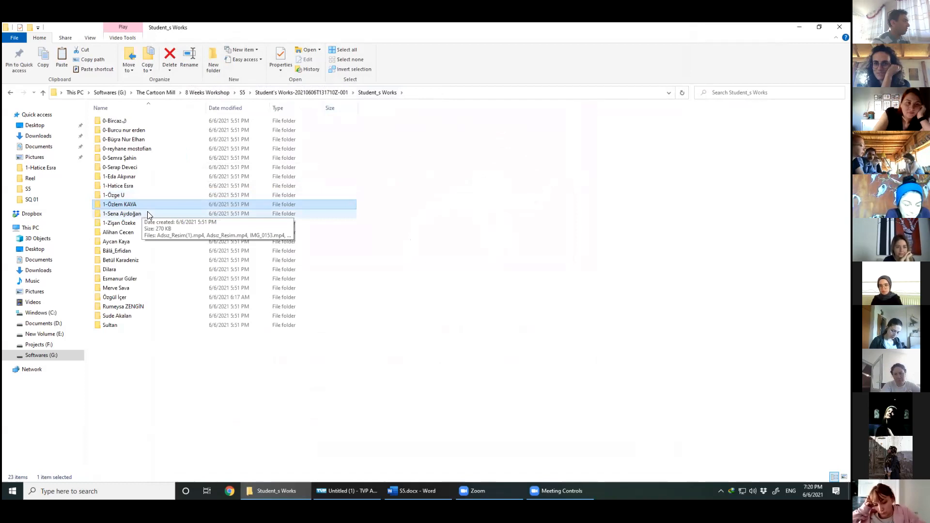
pyautogui.doubleClick(148, 215)
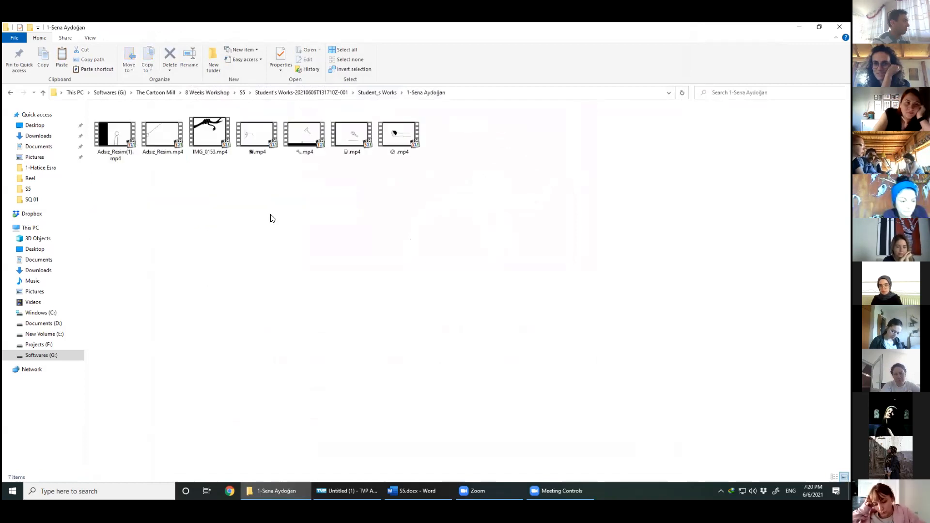
pyautogui.doubleClick(210, 138)
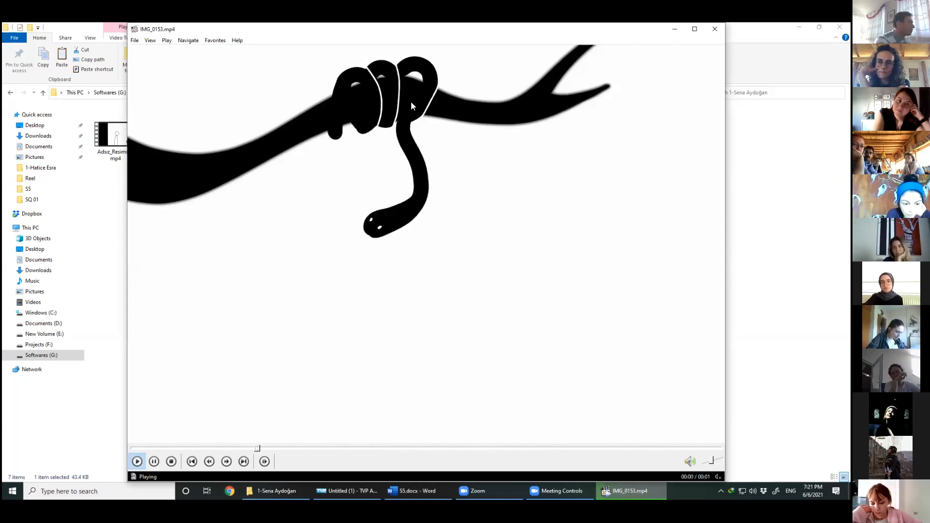
# Step: Check the videos in the second "1-" student folder and return to Student_s Works
pyautogui.hotkey('alt', 'Tab')
pyautogui.click(377, 92)
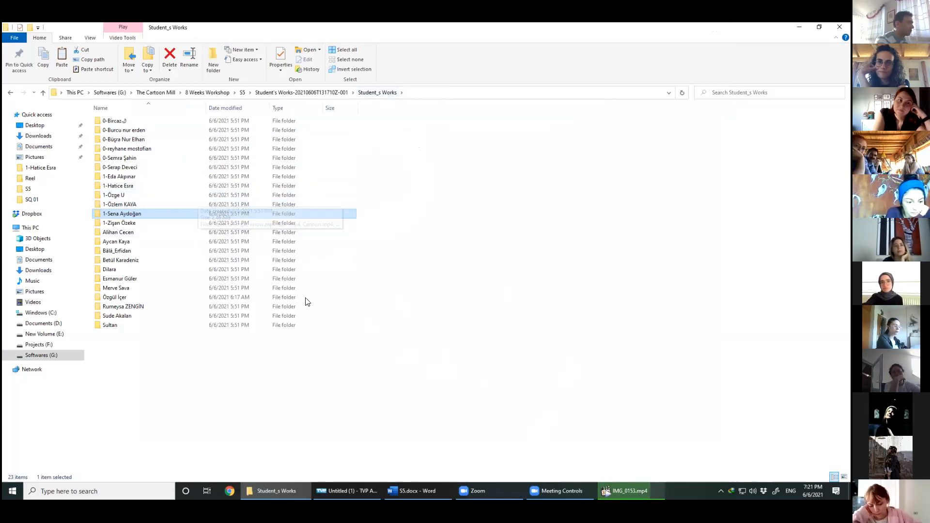
pyautogui.doubleClick(119, 186)
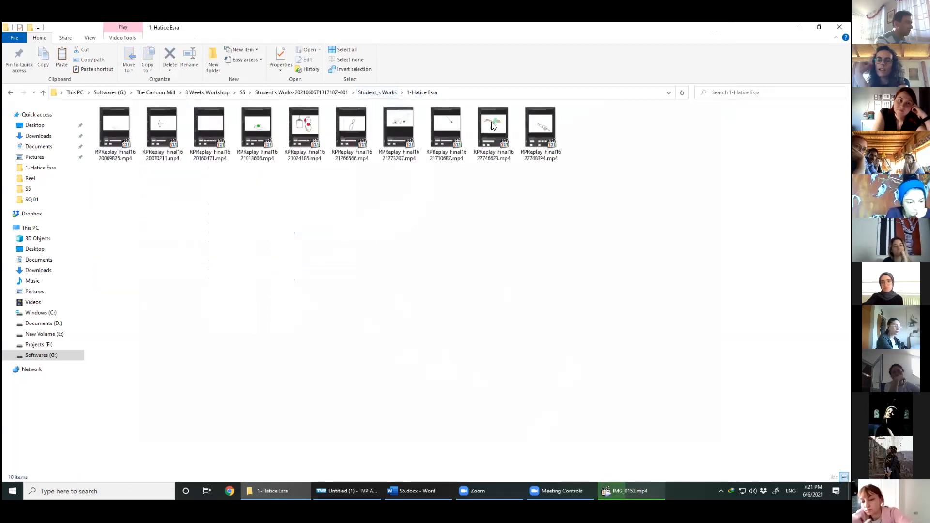
pyautogui.click(376, 93)
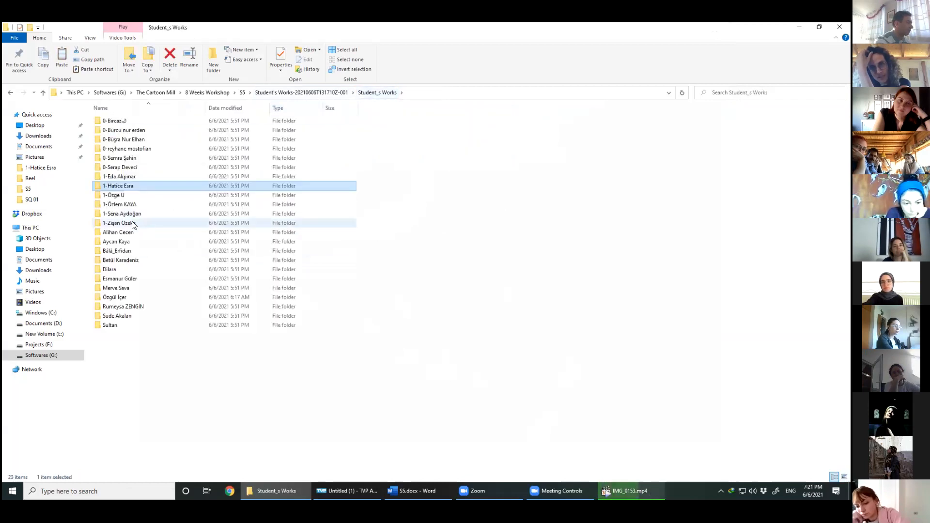
# Step: Reopen the fifth "1-" student folder, then pause and resume the IMG_0153.mp4 snake animation
pyautogui.doubleClick(146, 213)
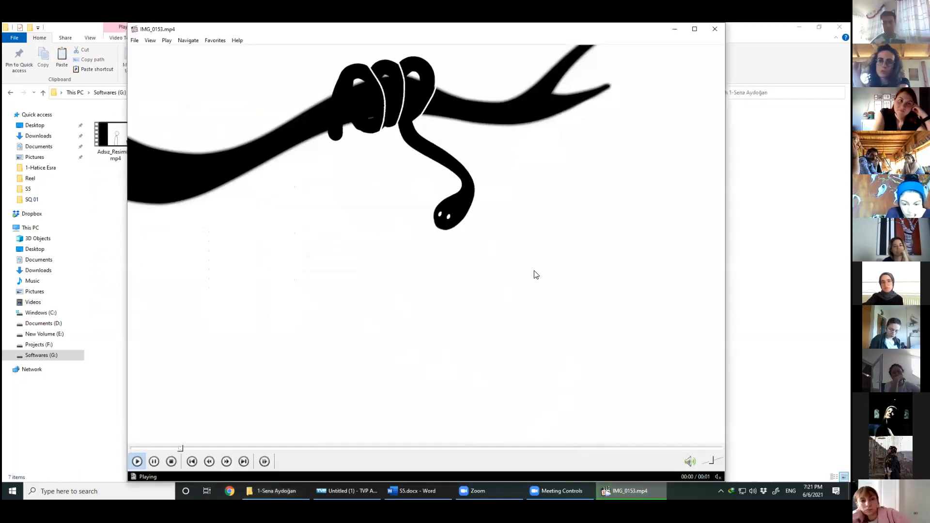
pyautogui.click(513, 296)
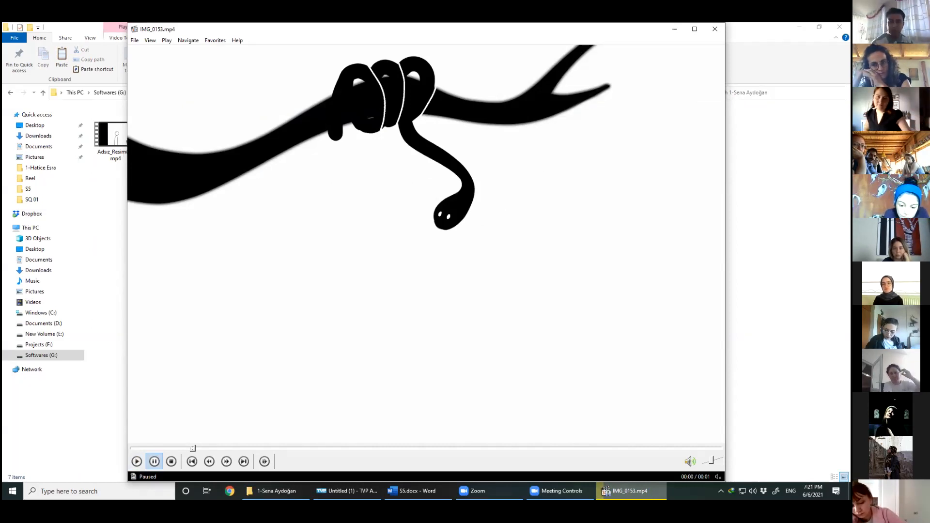
pyautogui.click(139, 463)
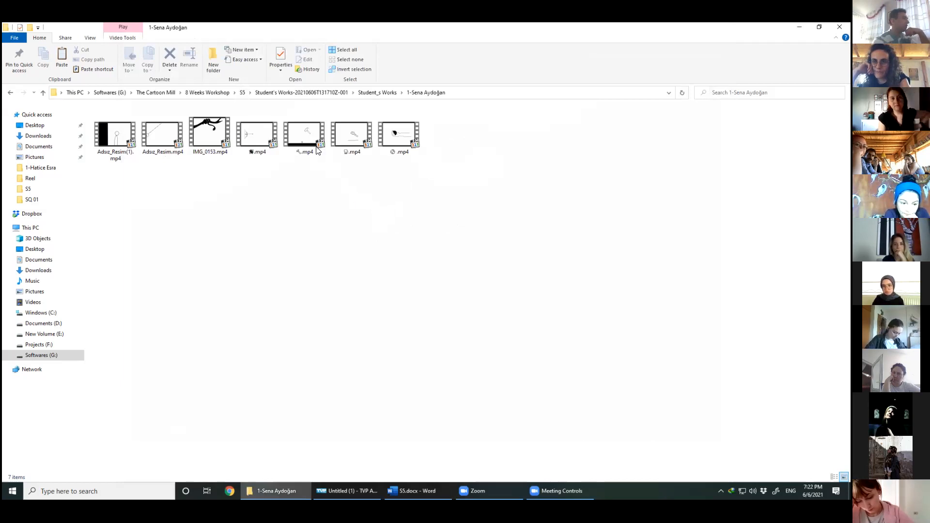
# Step: Open the sixth "1-" student folder in Student_s Works and play Snake .mp4
pyautogui.click(383, 93)
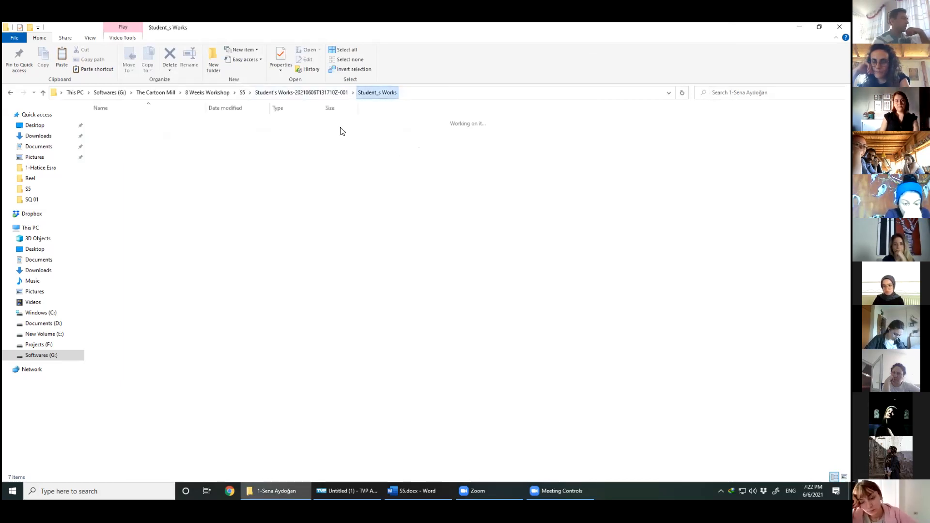
pyautogui.doubleClick(128, 224)
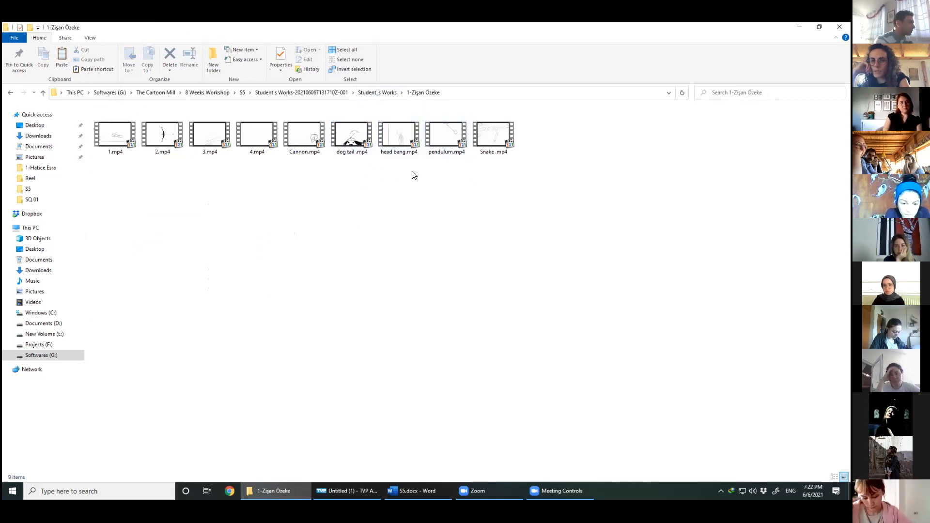
pyautogui.doubleClick(497, 141)
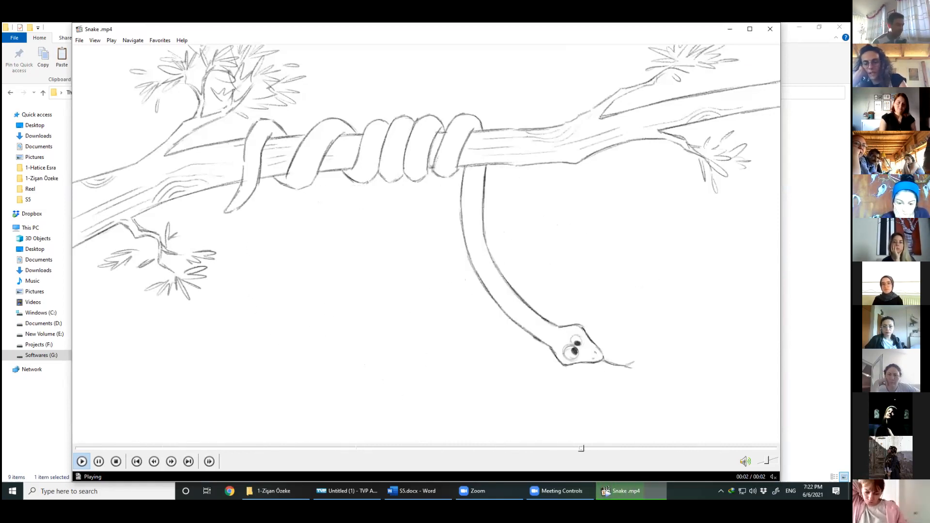
# Step: Pause Snake .mp4 and step back frame by frame to its first frame
pyautogui.press('space')
pyautogui.hotkey('ctrl', 'Left')
pyautogui.hotkey('ctrl', 'Left')
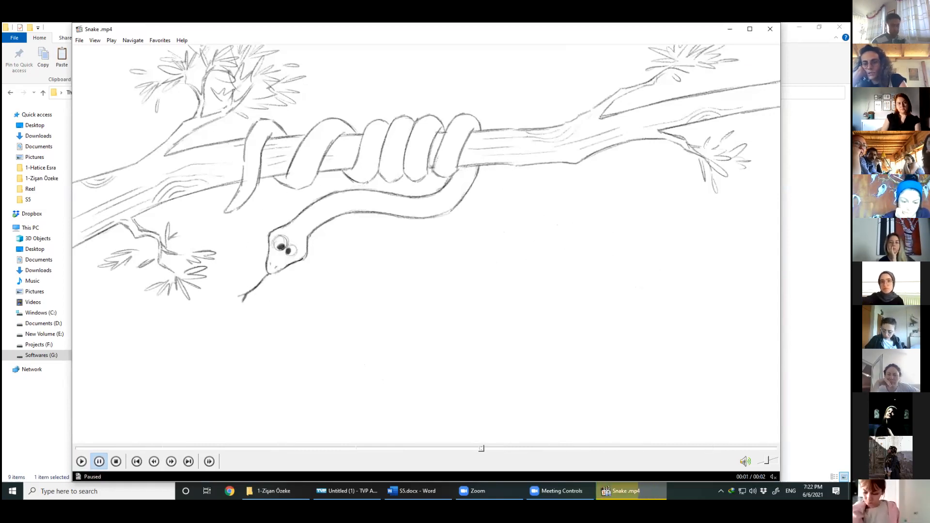
pyautogui.hotkey('ctrl', 'Left')
pyautogui.hotkey('ctrl', 'Left')
pyautogui.hotkey('ctrl', 'Left')
pyautogui.hotkey('ctrl', 'Left')
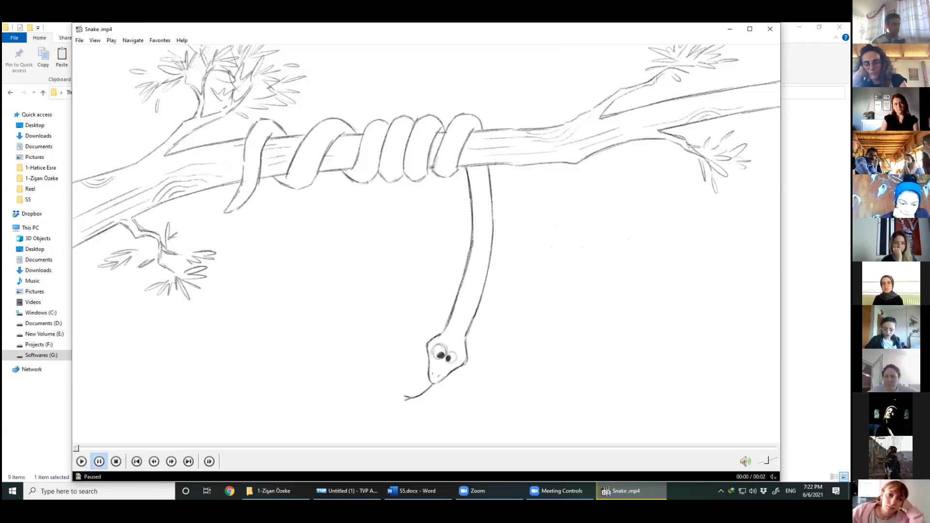
# Step: Step forward through the snake's first swing, then back to the frame with the body bent in a single arc
pyautogui.hotkey('ctrl', 'Right')
pyautogui.hotkey('ctrl', 'Right')
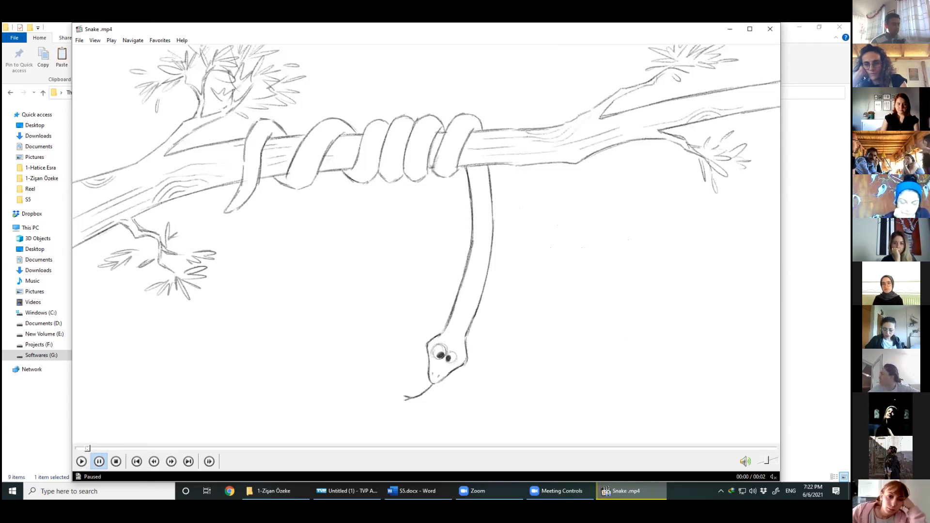
pyautogui.hotkey('ctrl', 'Right')
pyautogui.hotkey('ctrl', 'Right')
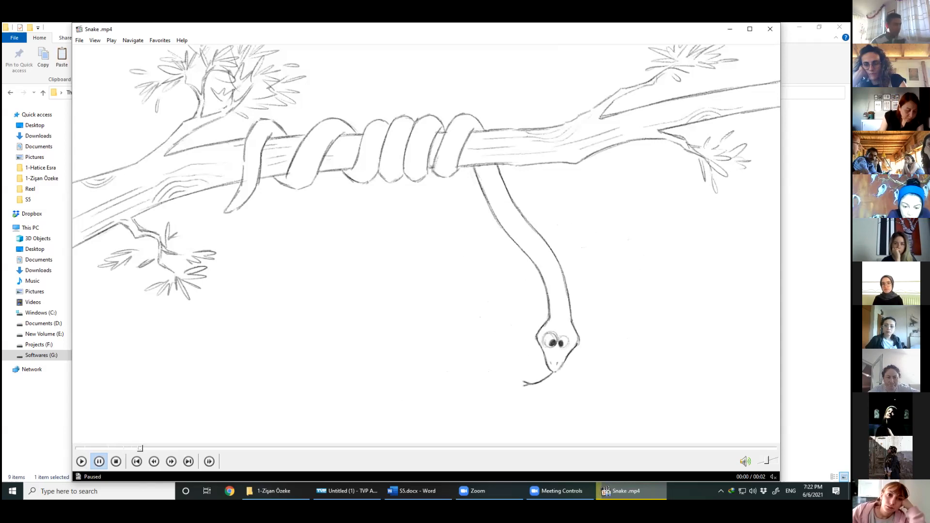
pyautogui.hotkey('ctrl', 'Right')
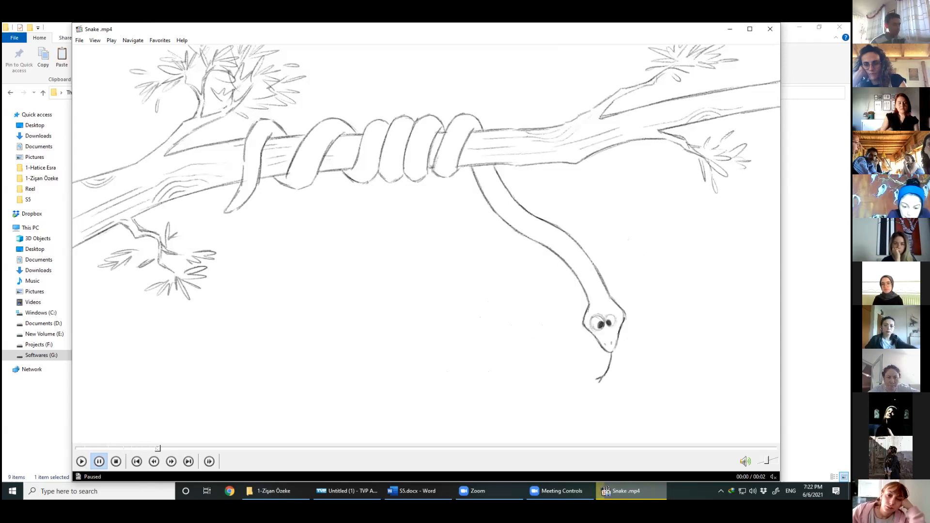
pyautogui.hotkey('ctrl', 'Left')
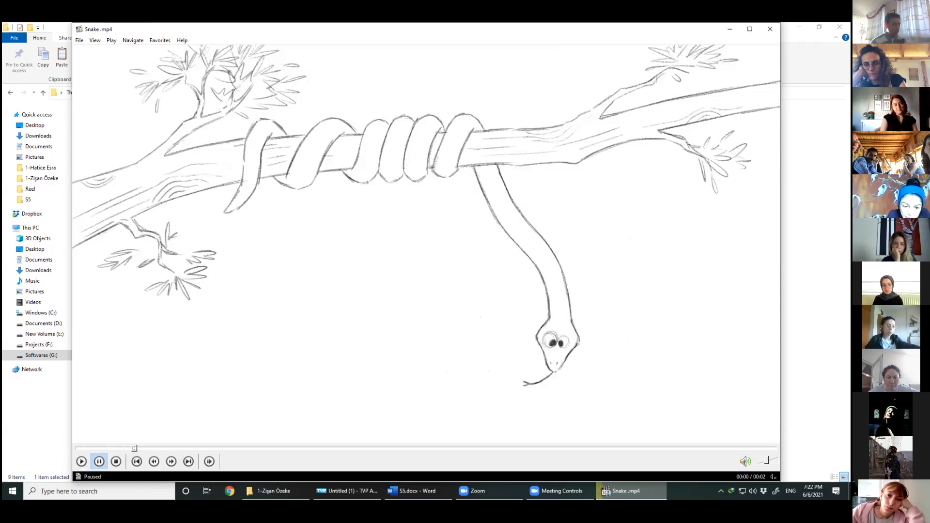
pyautogui.hotkey('ctrl', 'Left')
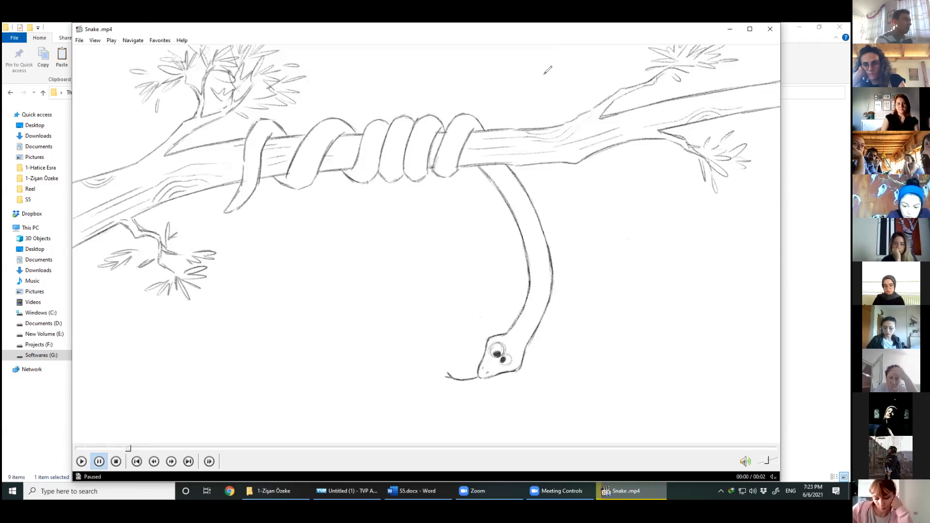
# Step: Draw a red guide line along the snake's body and a leftward arrow across its upper part, then undo the marks
pyautogui.moveTo(494, 171)
pyautogui.mouseDown()
pyautogui.moveTo(536, 229)
pyautogui.moveTo(540, 305)
pyautogui.moveTo(486, 384)
pyautogui.mouseUp()
pyautogui.moveTo(550, 178)
pyautogui.mouseDown()
pyautogui.moveTo(476, 237)
pyautogui.moveTo(492, 219)
pyautogui.moveTo(492, 242)
pyautogui.mouseUp()
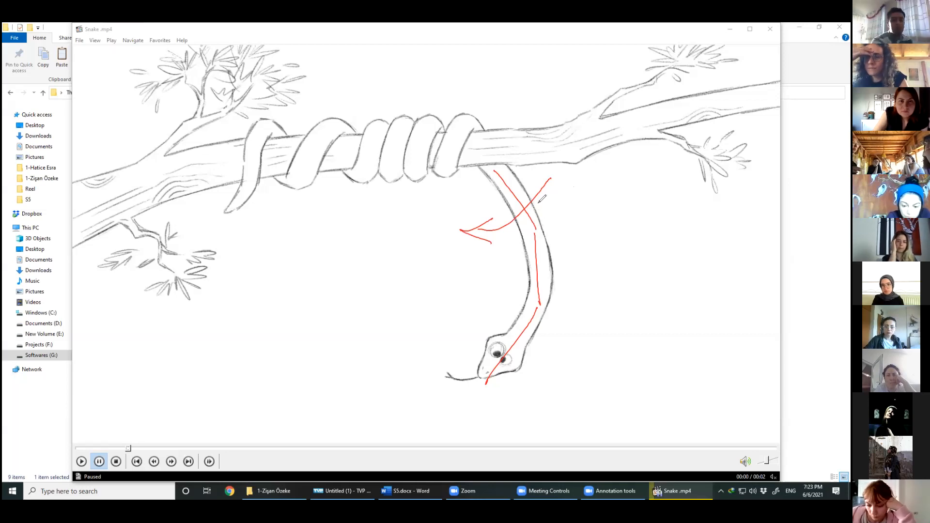
pyautogui.hotkey('ctrl', 'z')
pyautogui.hotkey('ctrl', 'z')
pyautogui.hotkey('ctrl', 'z')
pyautogui.hotkey('ctrl', 'z')
pyautogui.hotkey('ctrl', 'z')
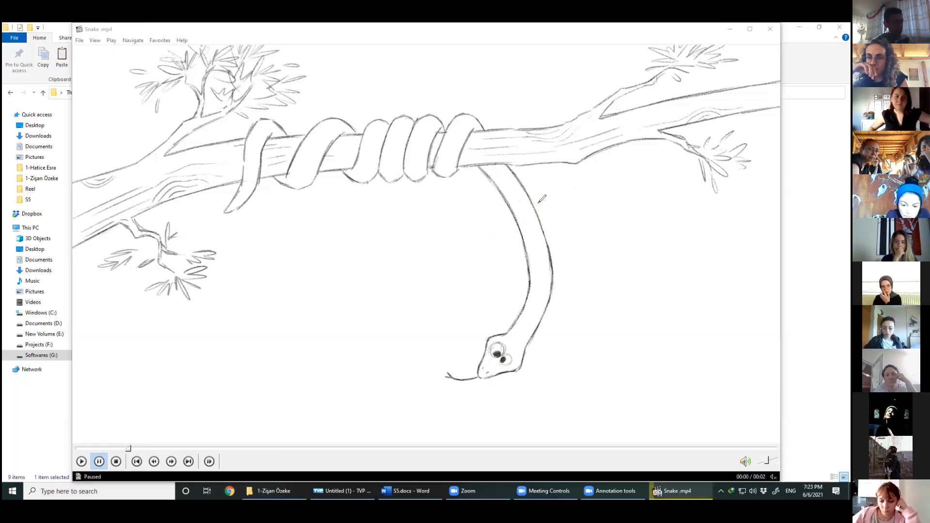
pyautogui.click(542, 91)
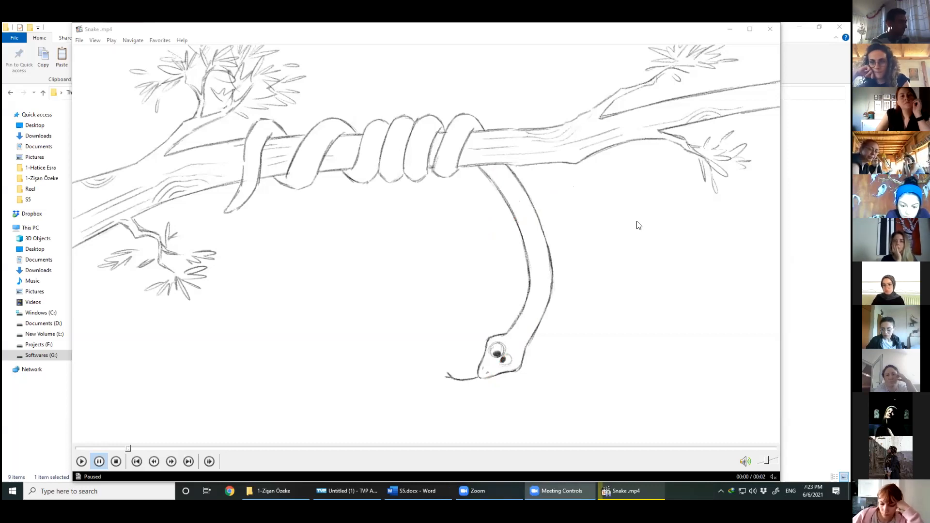
pyautogui.click(693, 31)
# Step: Advance two frames, draw a red leftward arrow and a short line on the snake's upper body, then undo them
pyautogui.hotkey('ctrl', 'Right')
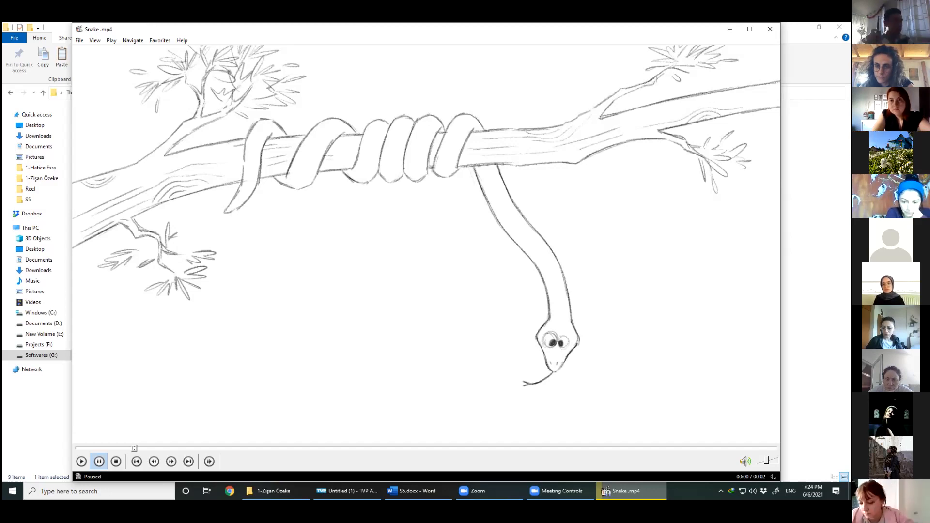
pyautogui.hotkey('ctrl', 'Right')
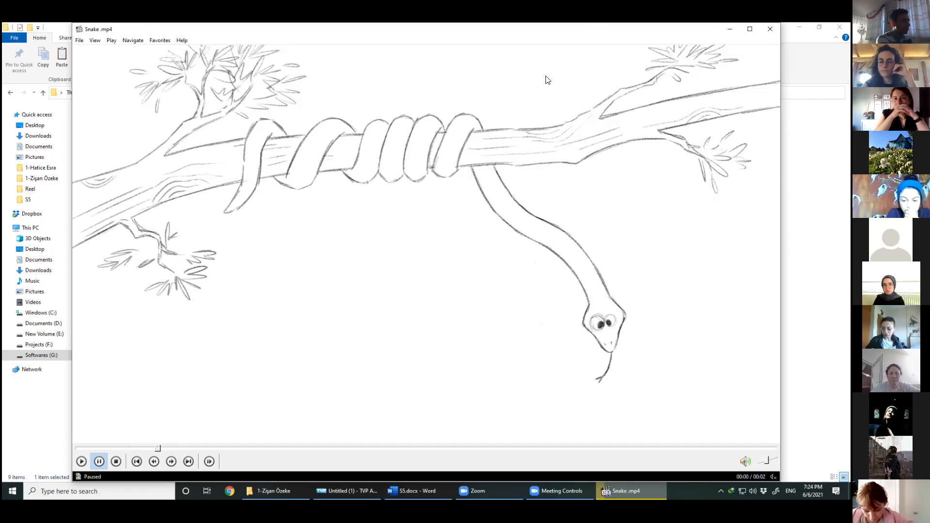
pyautogui.moveTo(519, 173)
pyautogui.mouseDown()
pyautogui.moveTo(477, 207)
pyautogui.moveTo(429, 214)
pyautogui.moveTo(446, 235)
pyautogui.mouseUp()
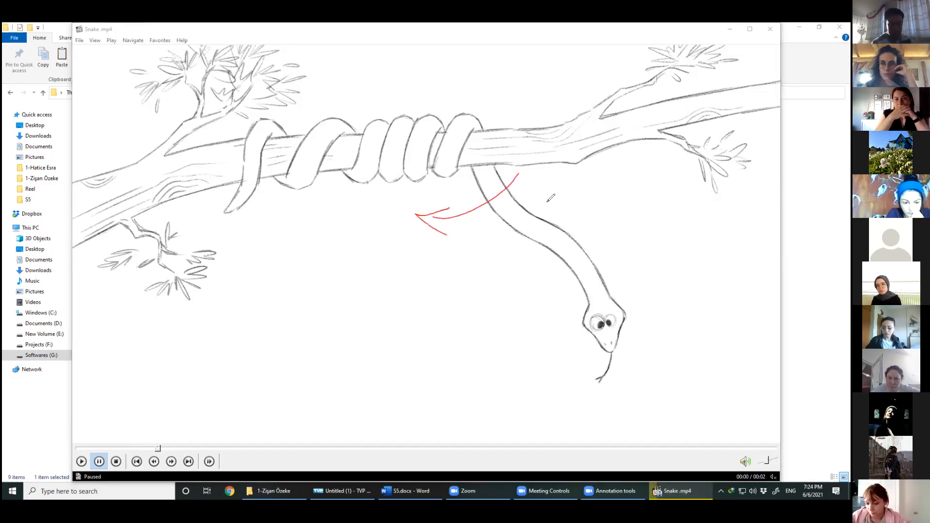
pyautogui.moveTo(483, 165); pyautogui.dragTo(514, 216)
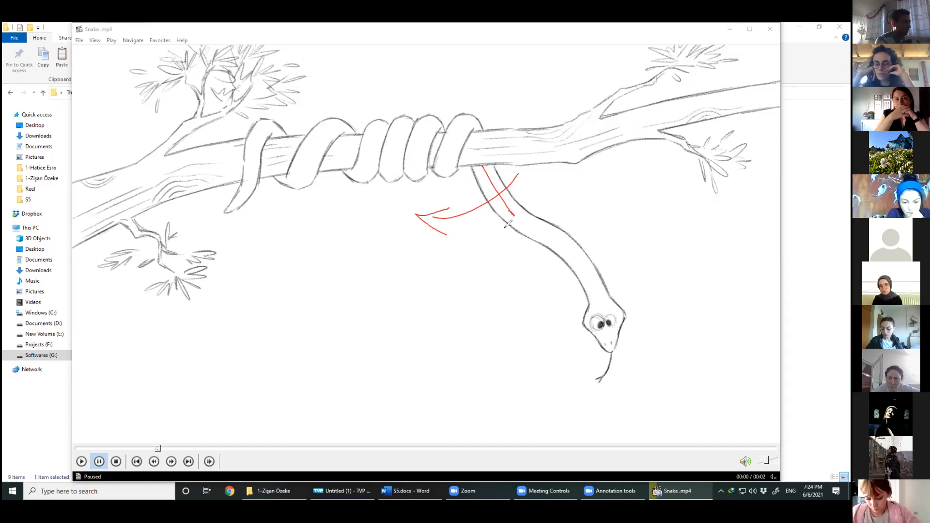
pyautogui.hotkey('ctrl', 'z')
pyautogui.hotkey('ctrl', 'z')
pyautogui.hotkey('ctrl', 'z')
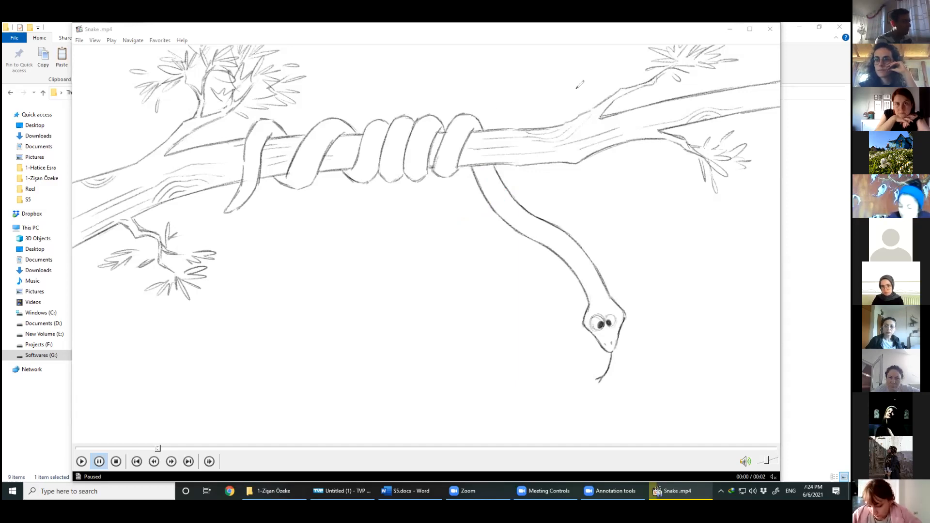
pyautogui.click(672, 42)
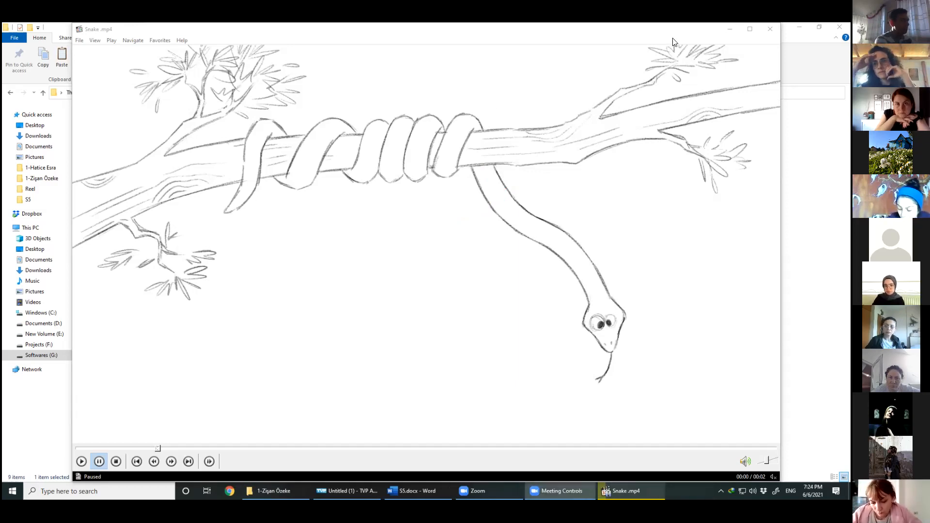
pyautogui.click(708, 33)
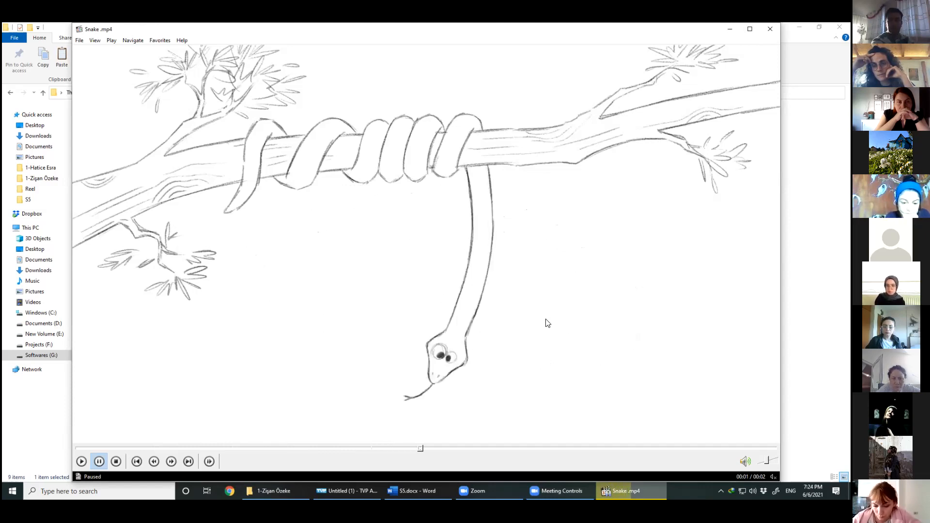
# Step: Step back and forth through the frames midway in Snake .mp4 to examine the snake's hanging pose and return swing
pyautogui.hotkey('ctrl', 'Left')
pyautogui.hotkey('ctrl', 'Left')
pyautogui.hotkey('ctrl', 'Left')
pyautogui.hotkey('ctrl', 'Left')
pyautogui.hotkey('ctrl', 'Right')
pyautogui.hotkey('ctrl', 'Right')
pyautogui.hotkey('ctrl', 'Right')
pyautogui.hotkey('ctrl', 'Left')
pyautogui.hotkey('ctrl', 'Left')
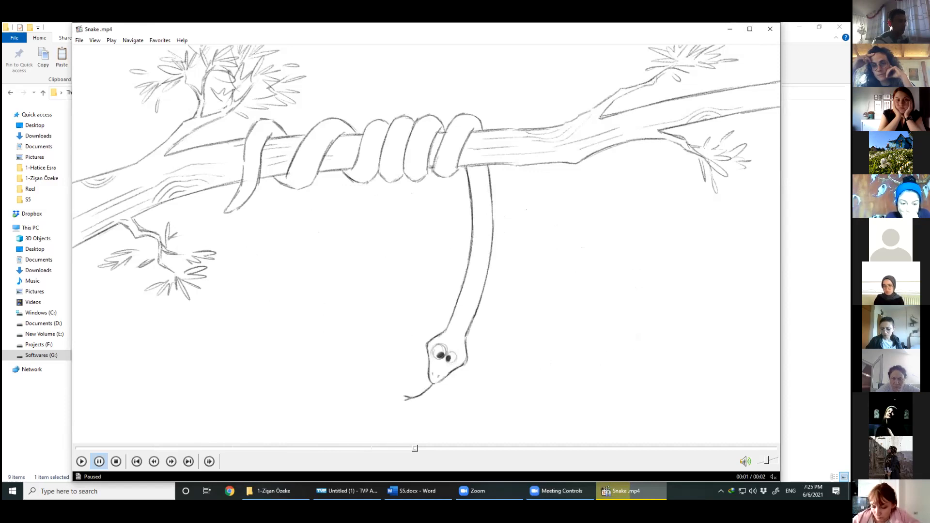
pyautogui.hotkey('ctrl', 'Right')
pyautogui.hotkey('ctrl', 'Right')
pyautogui.hotkey('ctrl', 'Right')
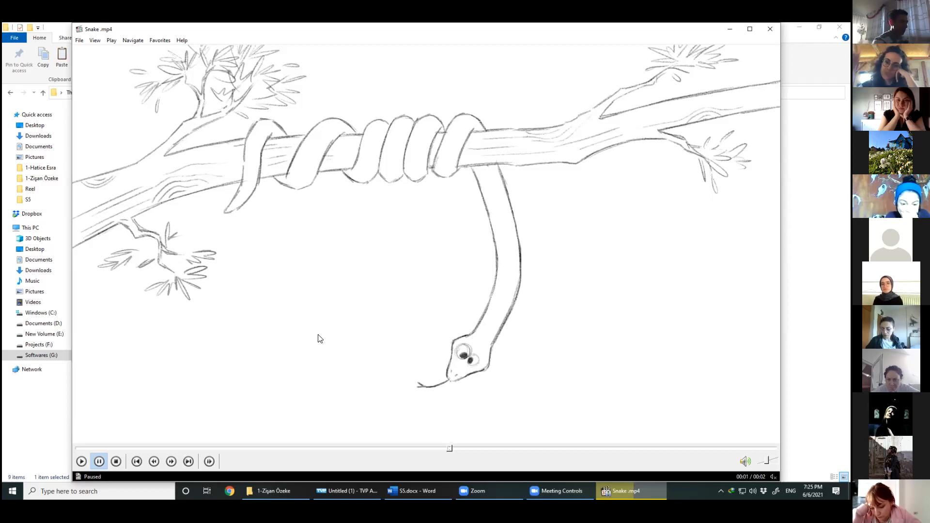
# Step: Replay Snake .mp4, pause at the hanging pose to compare neighbouring frames, and close the video
pyautogui.click(81, 461)
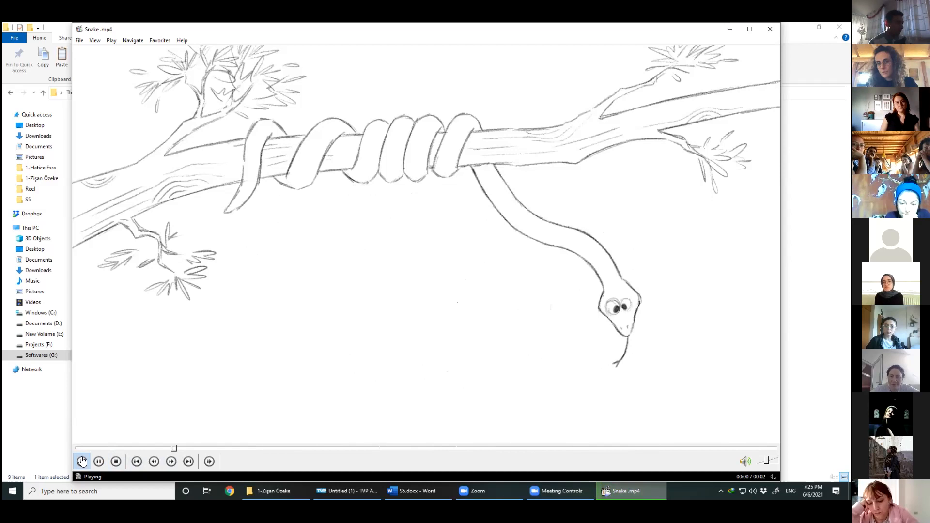
pyautogui.press('space')
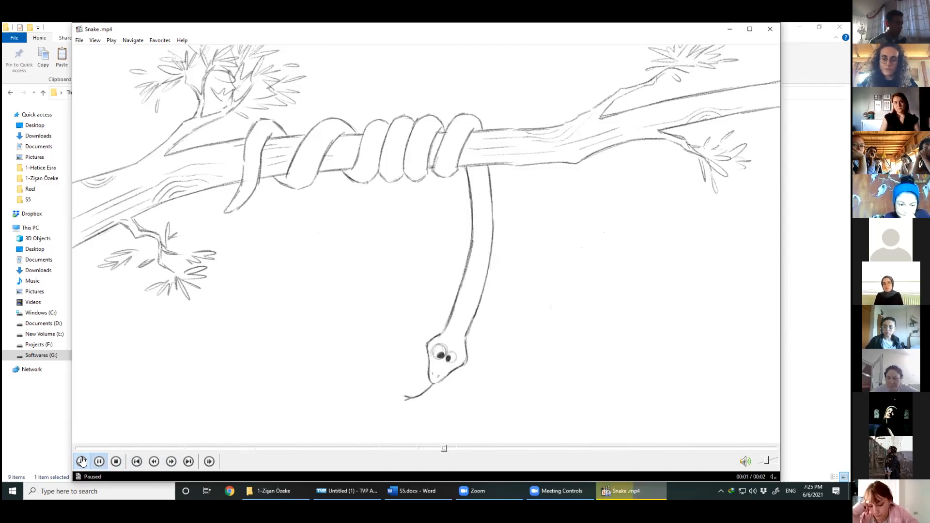
pyautogui.hotkey('ctrl', 'Left')
pyautogui.hotkey('ctrl', 'Right')
pyautogui.hotkey('ctrl', 'Right')
pyautogui.hotkey('ctrl', 'Left')
pyautogui.hotkey('ctrl', 'Right')
pyautogui.hotkey('ctrl', 'Left')
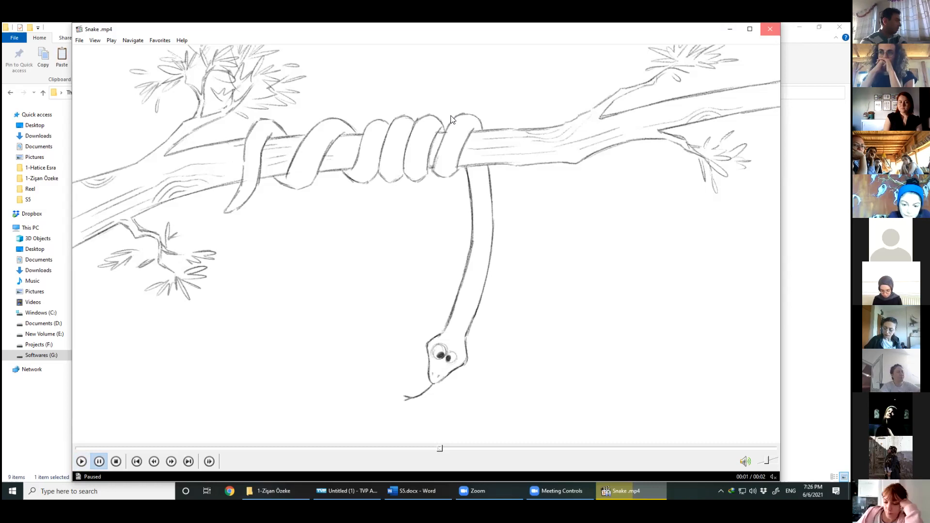
pyautogui.hotkey('alt', 'F4')
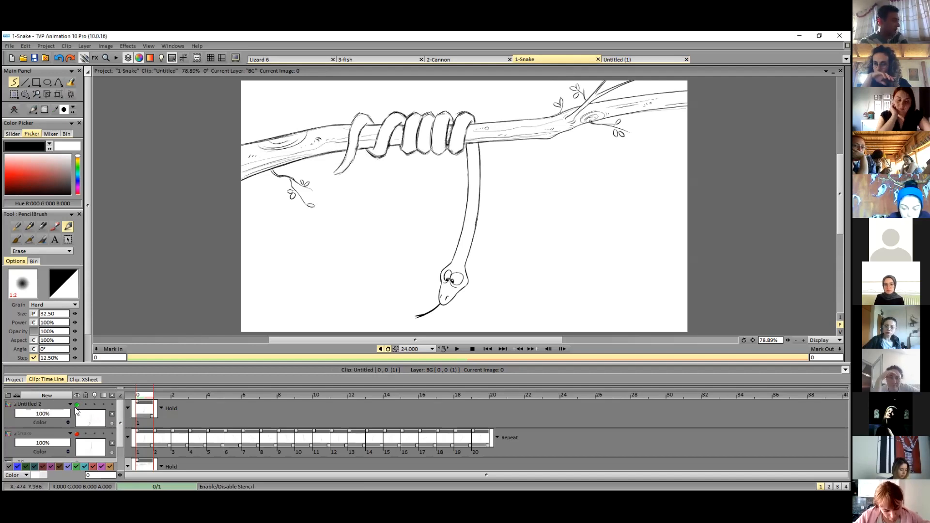
# Step: Hide the Untitled 2 layer, show the Snake layer, and play the snake animation
pyautogui.click(76, 405)
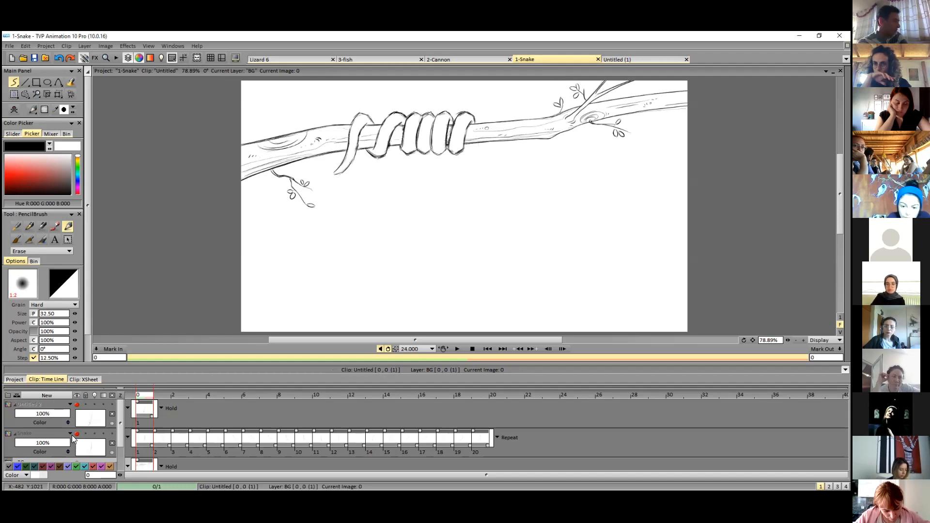
pyautogui.click(77, 434)
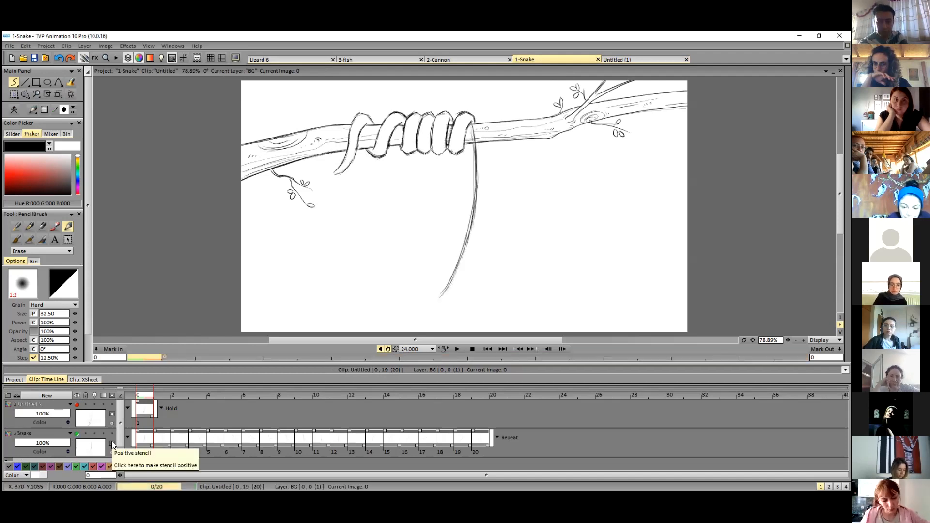
pyautogui.click(431, 349)
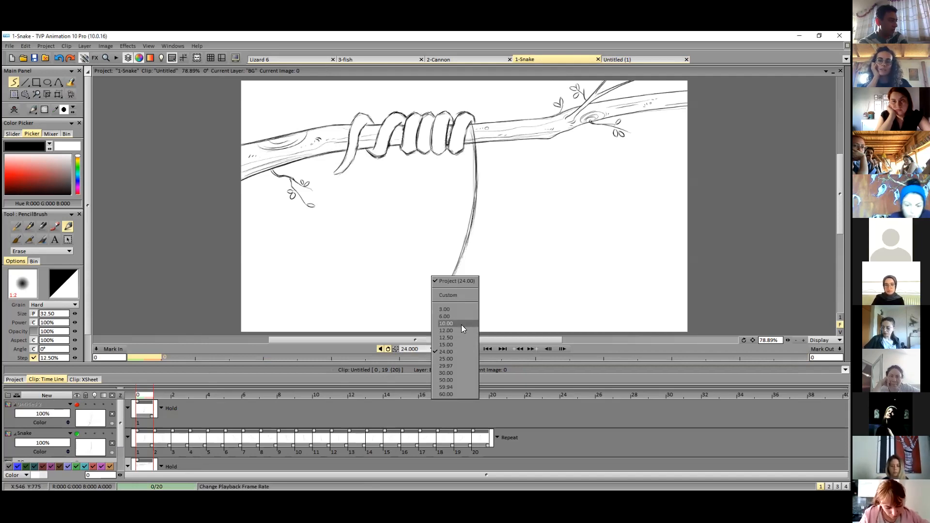
pyautogui.click(457, 352)
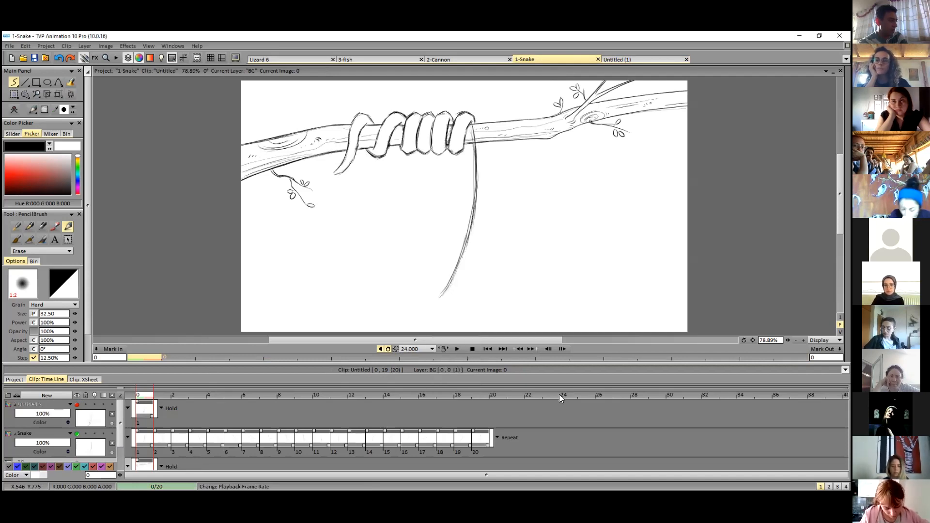
pyautogui.click(455, 348)
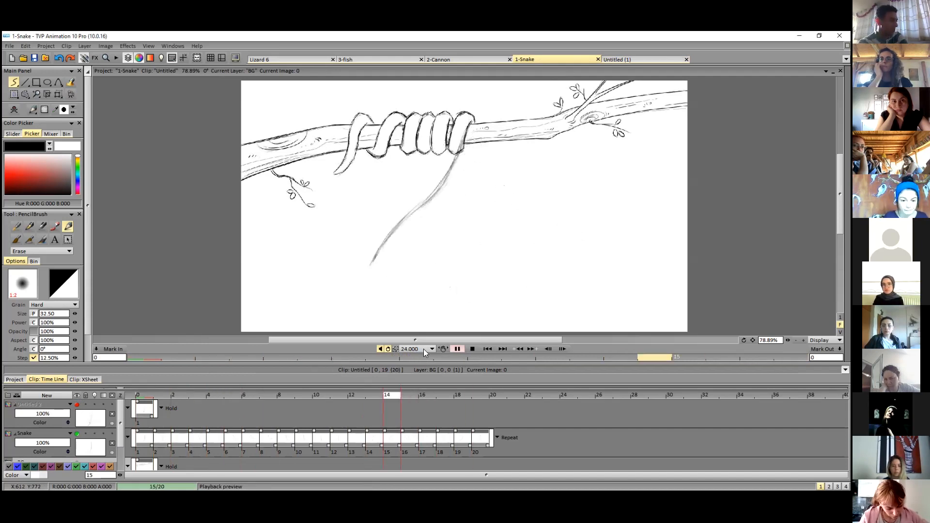
# Step: Slow the snake animation's playback to 6 fps, then stop and scrub to frame 3
pyautogui.click(432, 349)
pyautogui.click(453, 314)
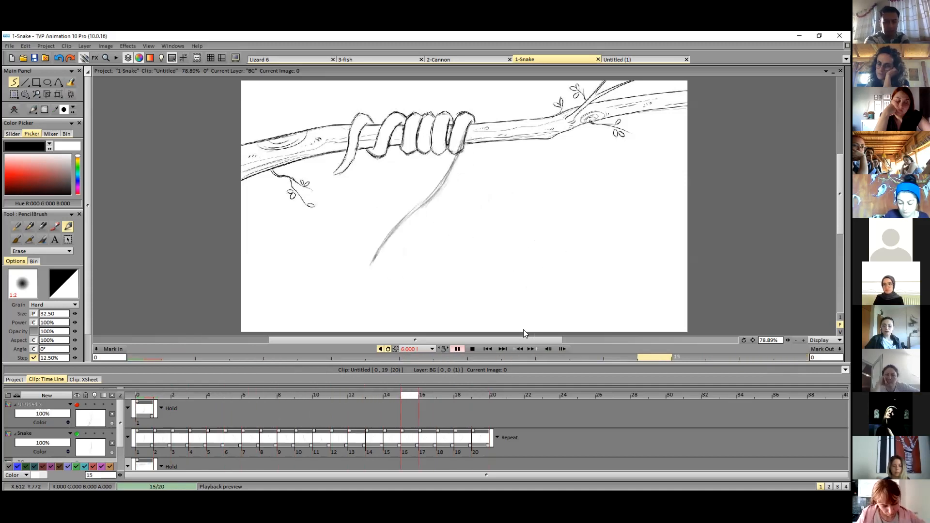
pyautogui.click(151, 394)
pyautogui.moveTo(149, 393)
pyautogui.mouseDown()
pyautogui.moveTo(220, 394)
pyautogui.moveTo(123, 383)
pyautogui.moveTo(220, 392)
pyautogui.moveTo(204, 398)
pyautogui.moveTo(205, 389)
pyautogui.mouseUp()
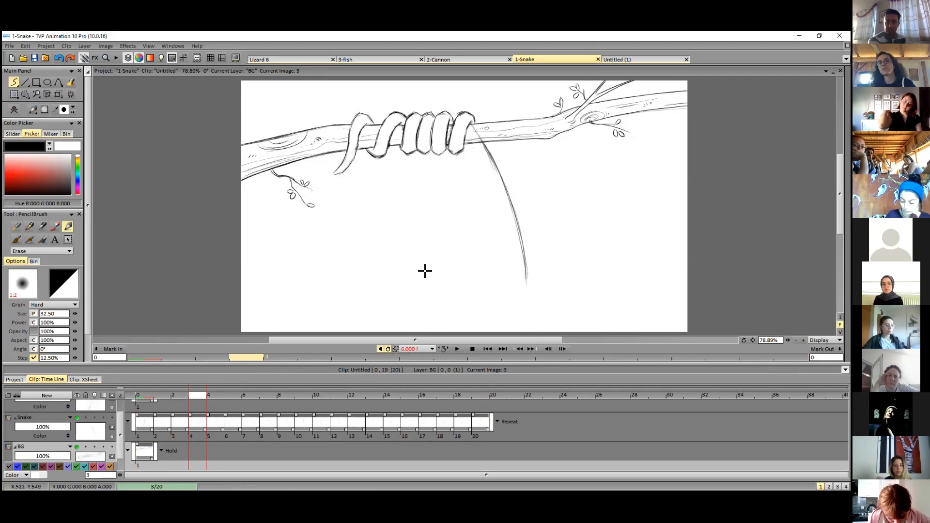
# Step: Choose red as the drawing colour, select the Snake layer, and switch from the eraser to the PenBrush
pyautogui.moveTo(21, 174); pyautogui.dragTo(5, 176)
pyautogui.click(100, 433)
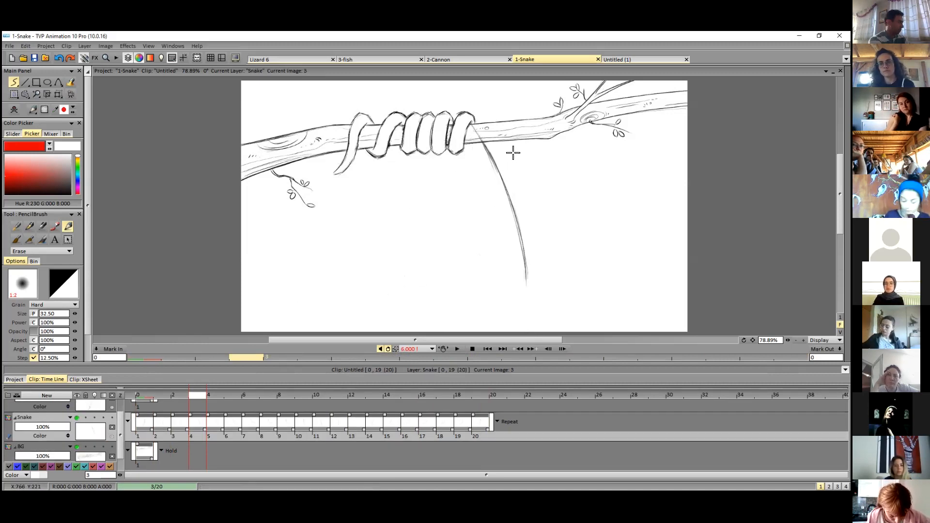
pyautogui.moveTo(476, 129); pyautogui.dragTo(495, 166)
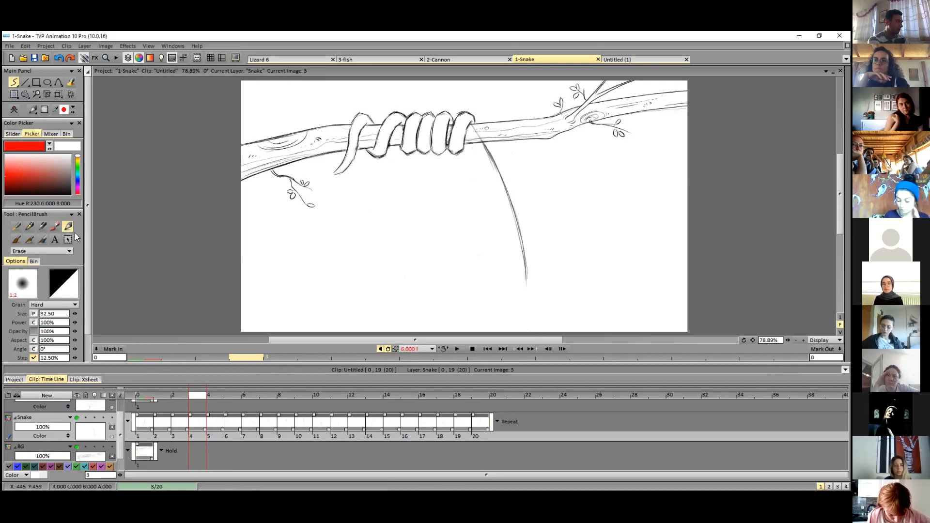
pyautogui.click(29, 226)
# Step: Draw a red guide line and leftward arrow over the snake on frame 3 and a stroke on frame 4, undoing the marks
pyautogui.moveTo(475, 130); pyautogui.dragTo(514, 197)
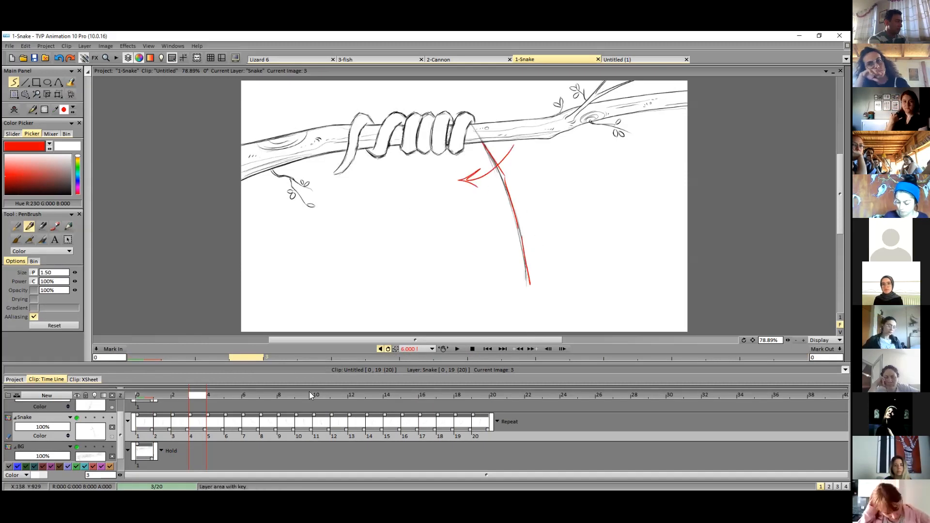
pyautogui.hotkey('ctrl', 'z')
pyautogui.hotkey('ctrl', 'z')
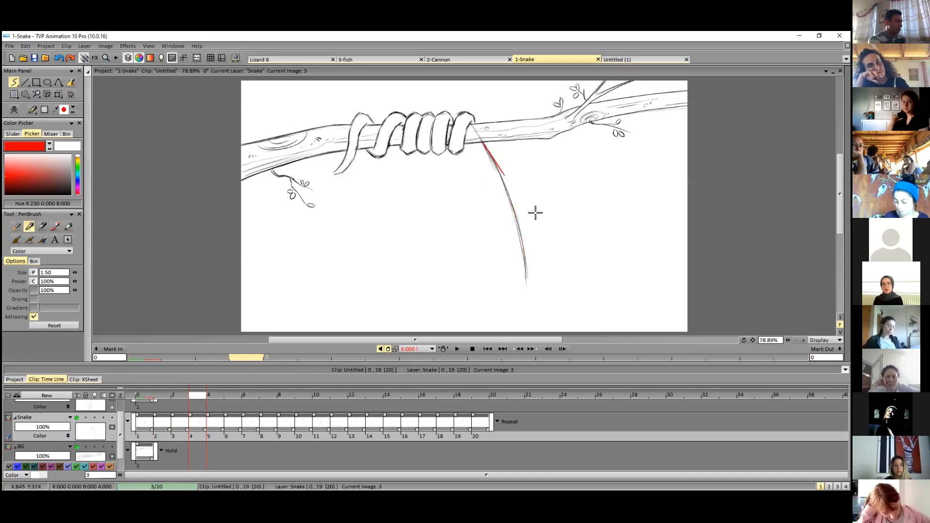
pyautogui.click(207, 410)
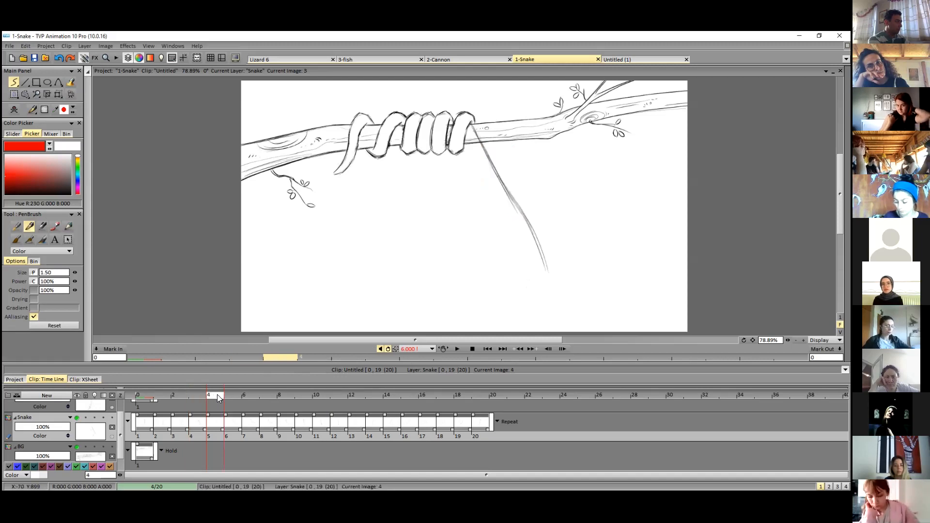
pyautogui.moveTo(498, 127); pyautogui.dragTo(560, 245)
pyautogui.hotkey('ctrl', 'z')
# Step: Step through frames 5 to 7, draw and undo a stroke on frame 7, and scrub on to frame 15
pyautogui.click(236, 395)
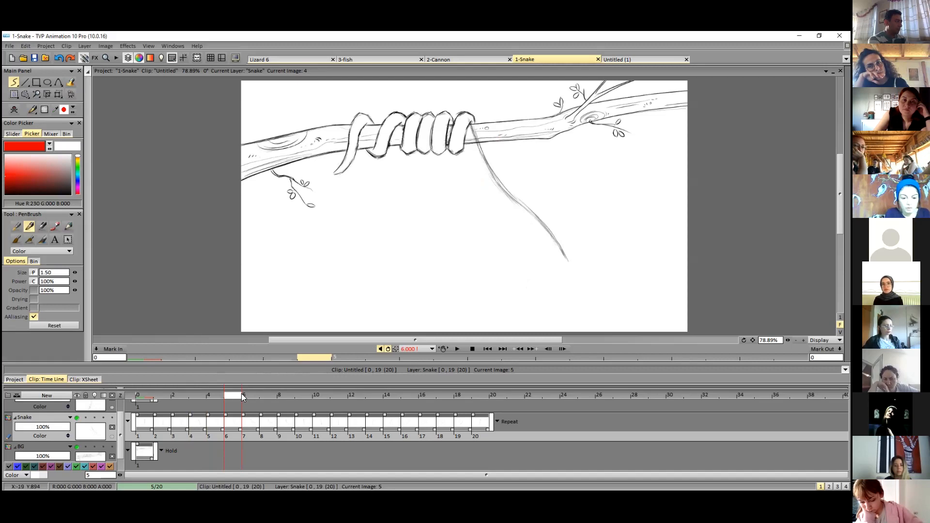
pyautogui.click(247, 393)
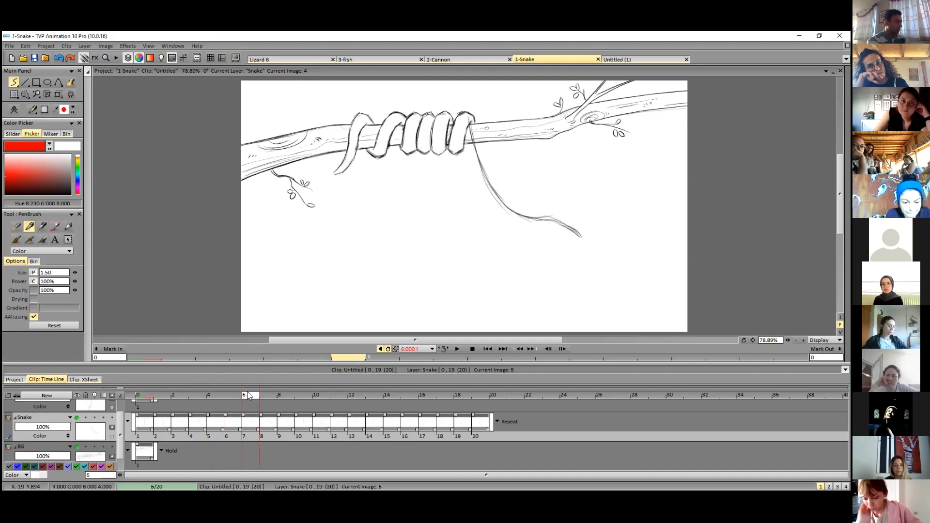
pyautogui.click(266, 393)
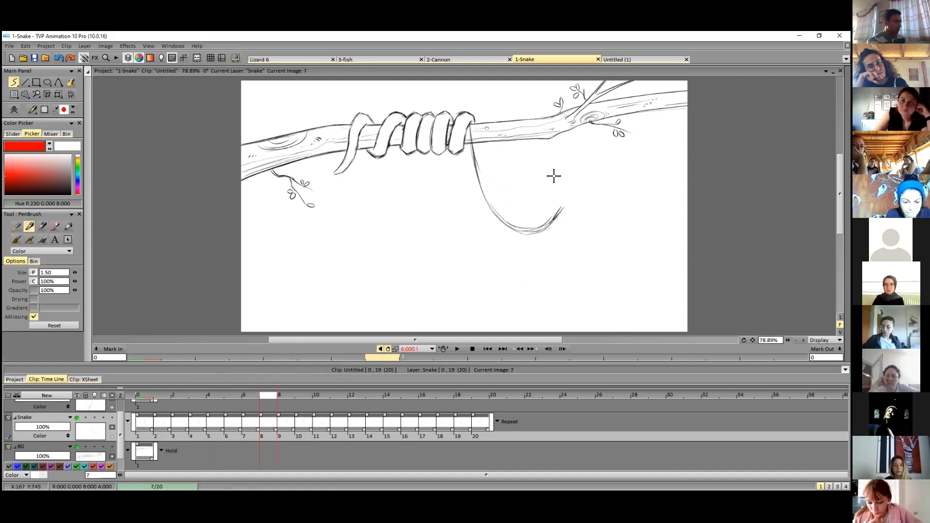
pyautogui.moveTo(520, 150); pyautogui.dragTo(518, 206)
pyautogui.hotkey('ctrl', 'z')
pyautogui.moveTo(285, 396); pyautogui.dragTo(396, 394)
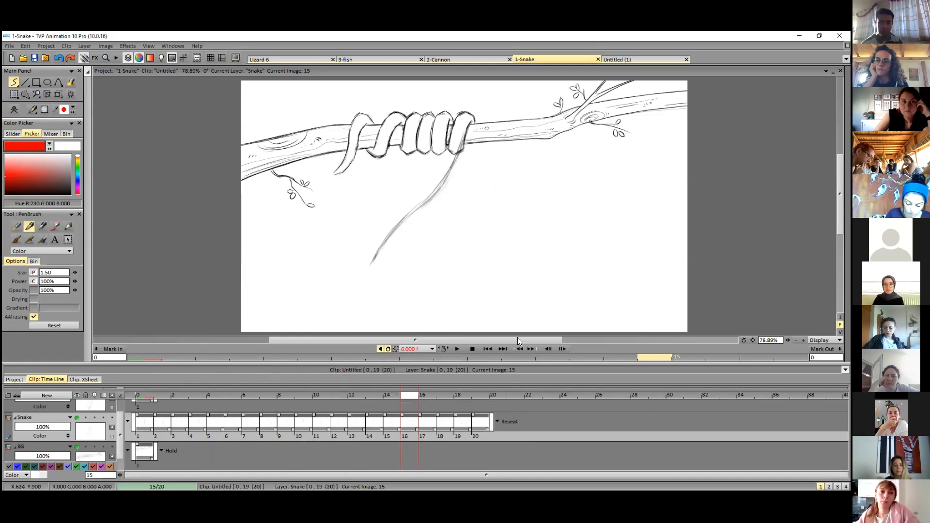
# Step: Switch to the 2-Cannon project, play it slowed to 6 fps, and restore its playback rate to 25 fps
pyautogui.click(458, 59)
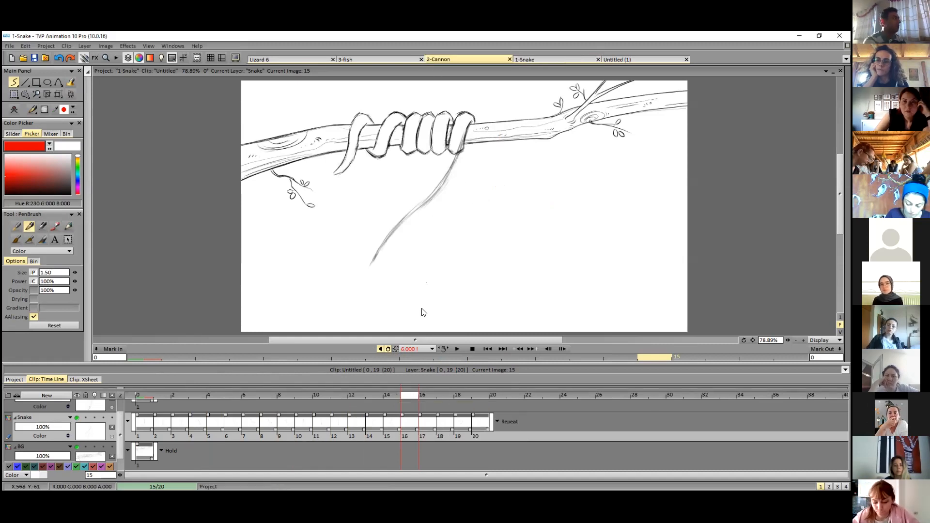
pyautogui.click(457, 349)
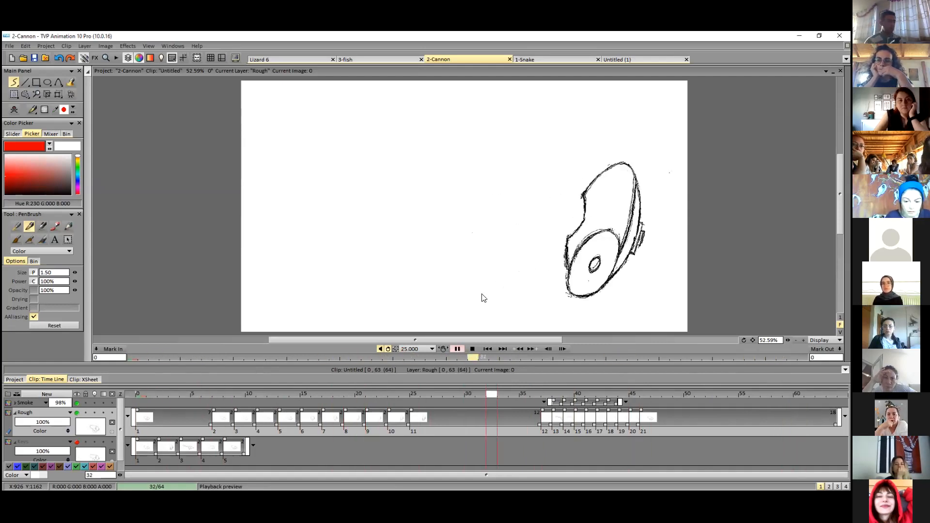
pyautogui.click(432, 348)
pyautogui.click(458, 305)
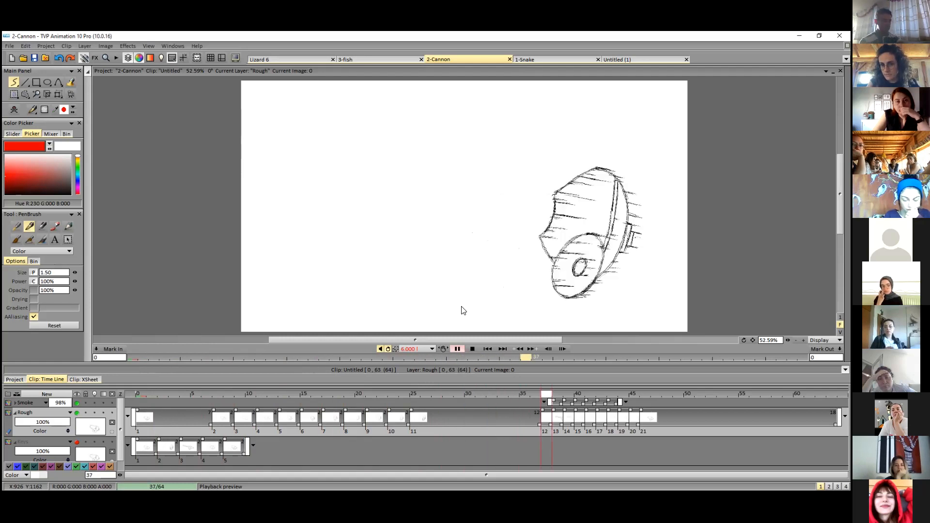
pyautogui.click(431, 348)
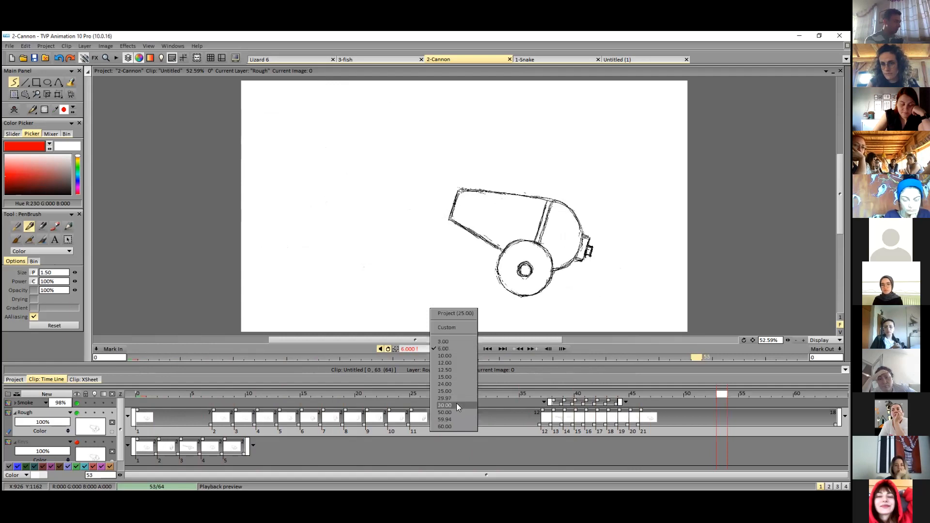
pyautogui.click(461, 390)
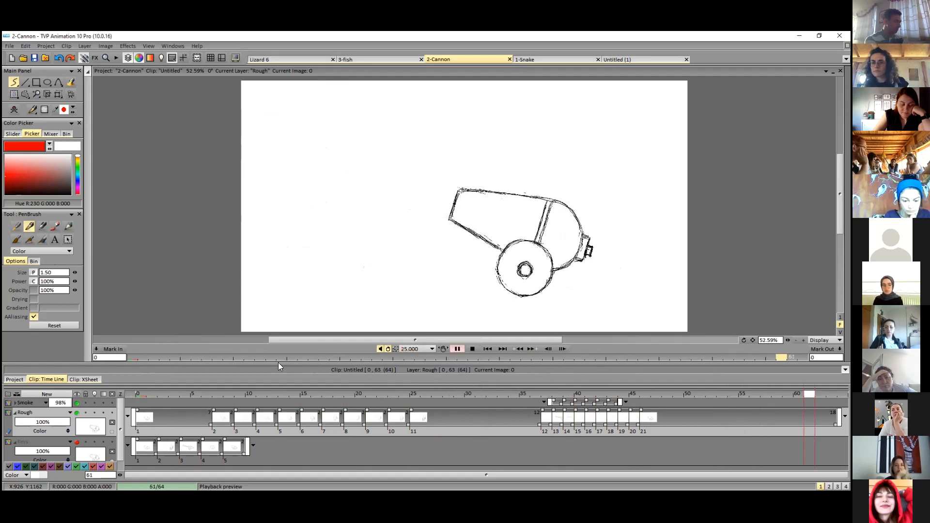
# Step: Examine the cannon's anticipation from frame 5, highlight Rough layer drawings 2 to 10, and inspect the held squash at frame 25
pyautogui.click(196, 393)
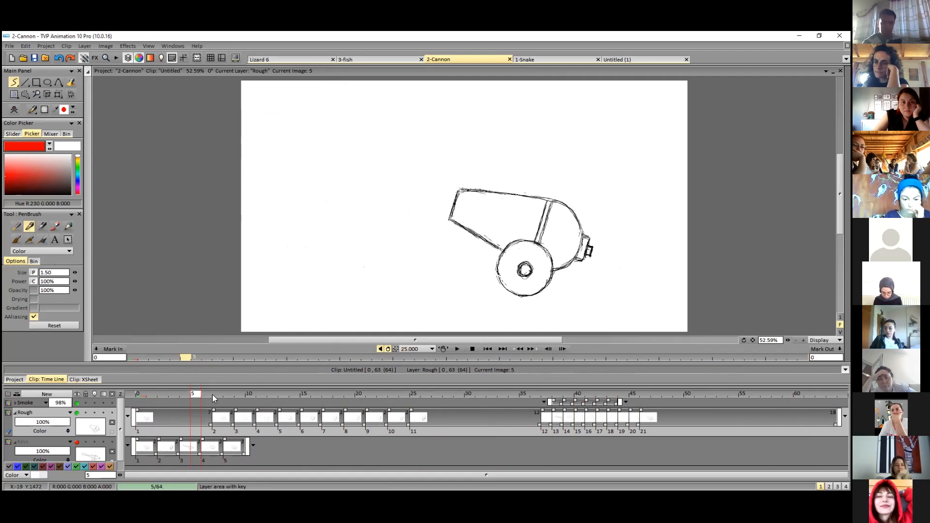
pyautogui.moveTo(218, 430); pyautogui.dragTo(288, 437)
pyautogui.click(400, 436)
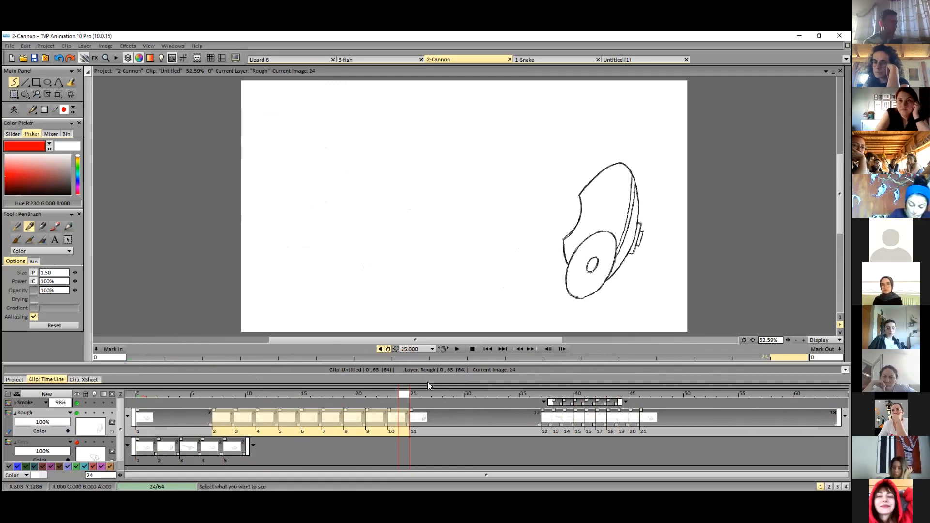
pyautogui.click(414, 398)
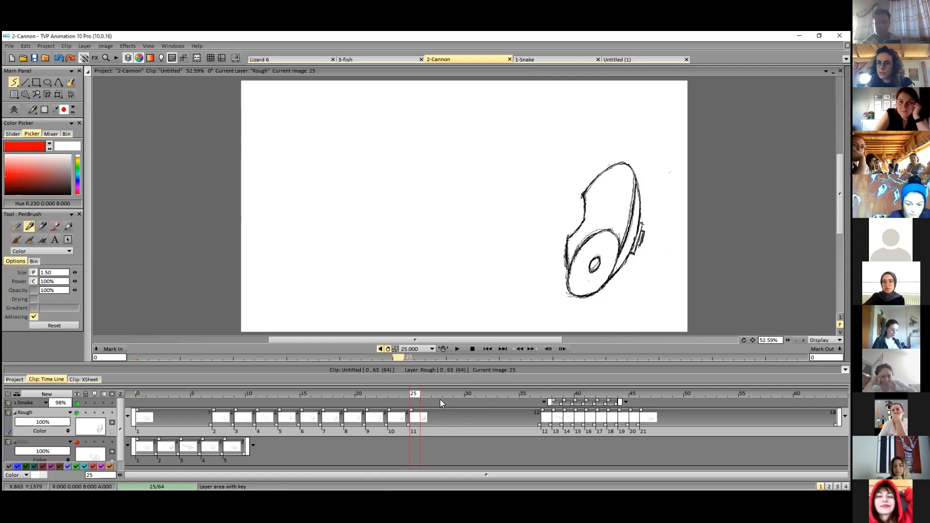
pyautogui.click(488, 405)
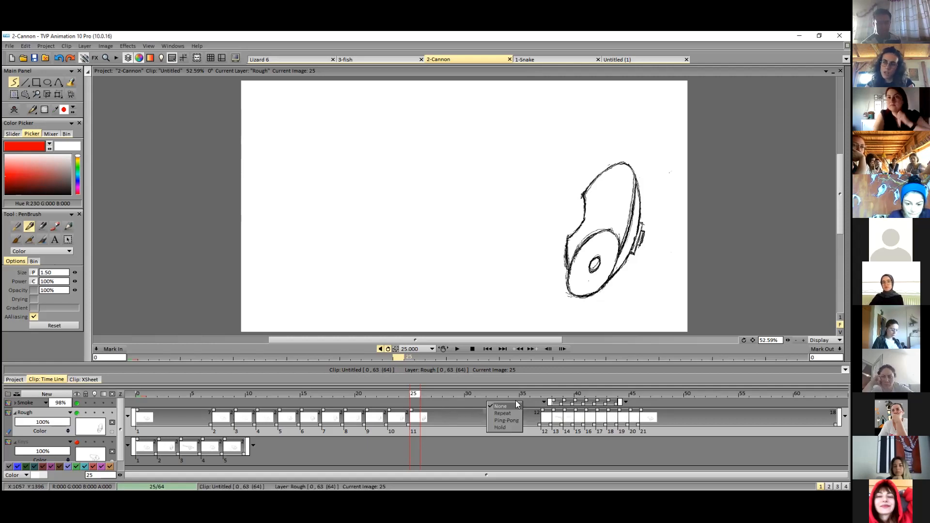
pyautogui.click(531, 398)
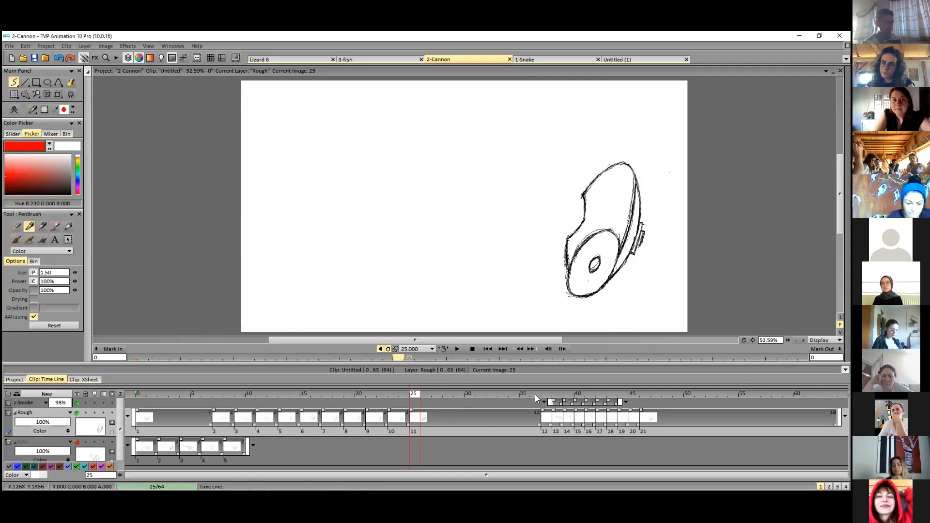
# Step: Compare the cannon's squashed pose on frames 36 and 37 with the firing stretch on frame 38
pyautogui.click(538, 393)
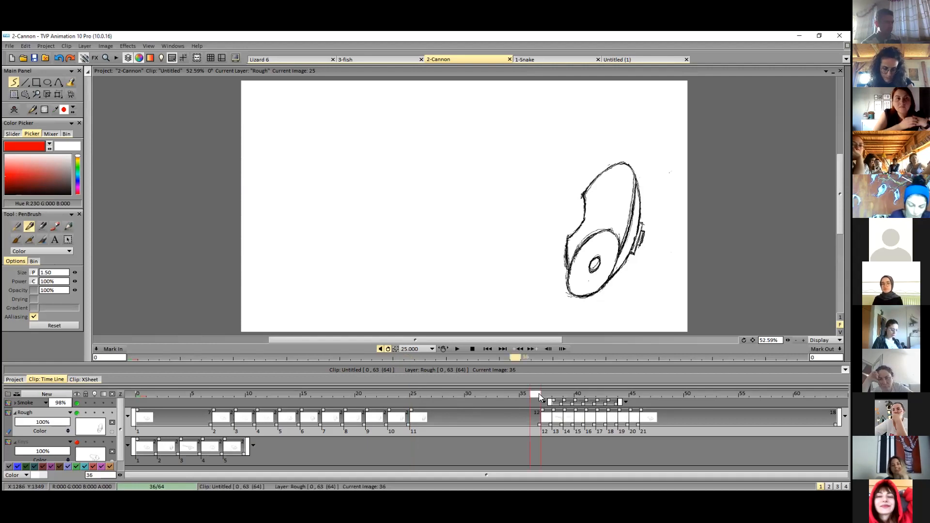
pyautogui.click(543, 394)
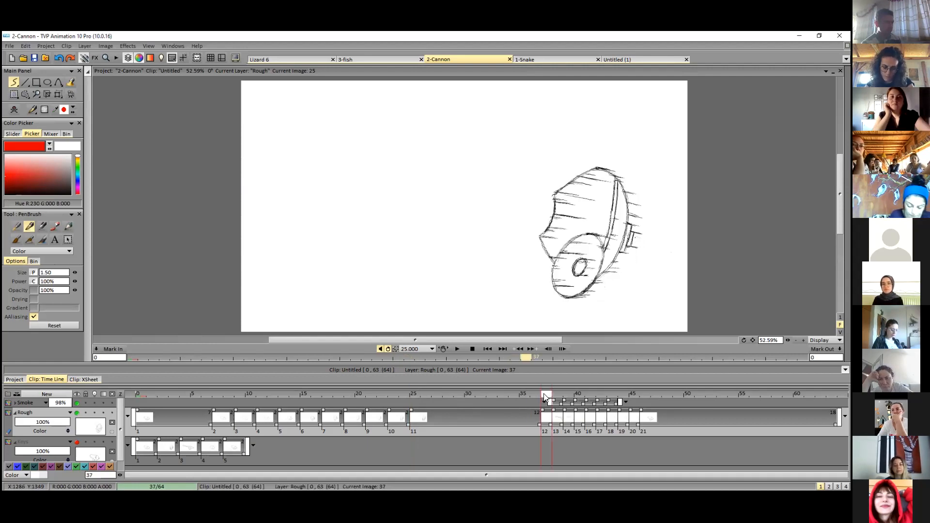
pyautogui.click(540, 393)
pyautogui.click(543, 394)
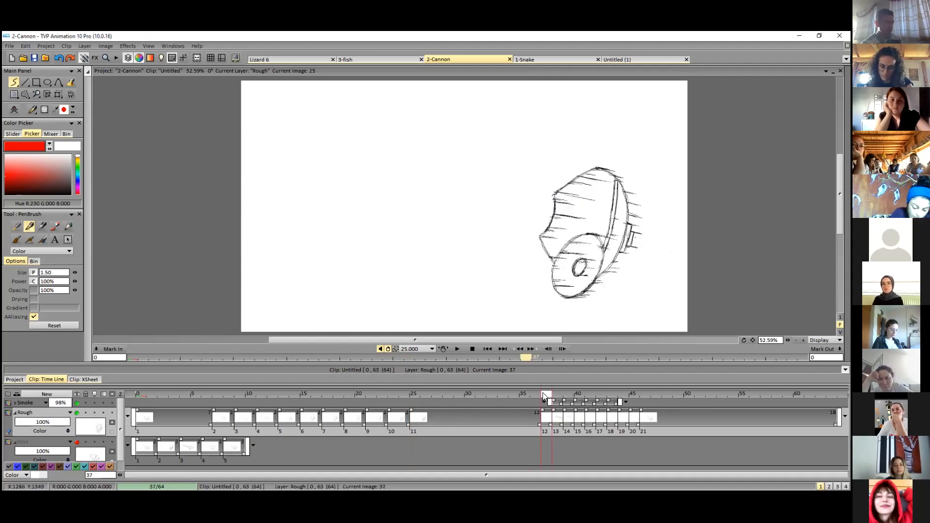
pyautogui.click(559, 417)
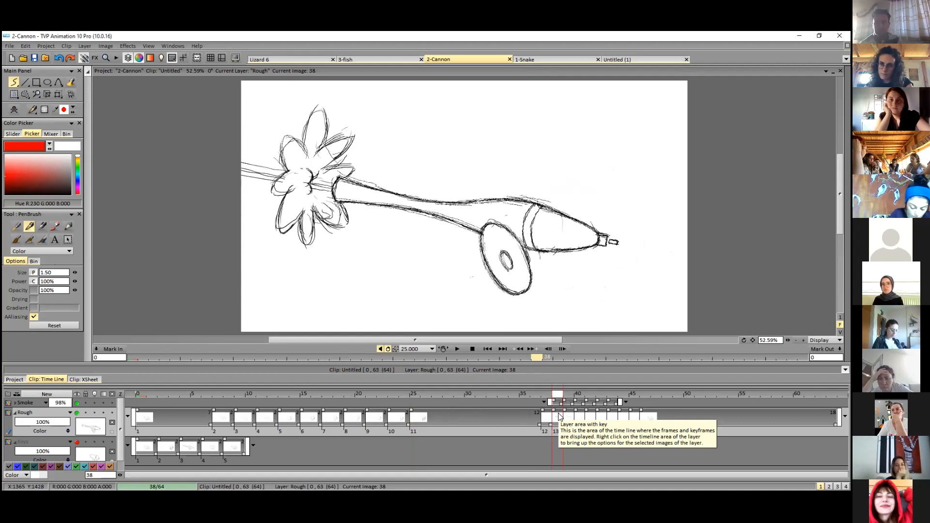
# Step: Advance frame by frame from the cannon's blast to frame 48 to examine the smoke and the return to rest
pyautogui.press('Right')
pyautogui.press('Right')
pyautogui.press('Right')
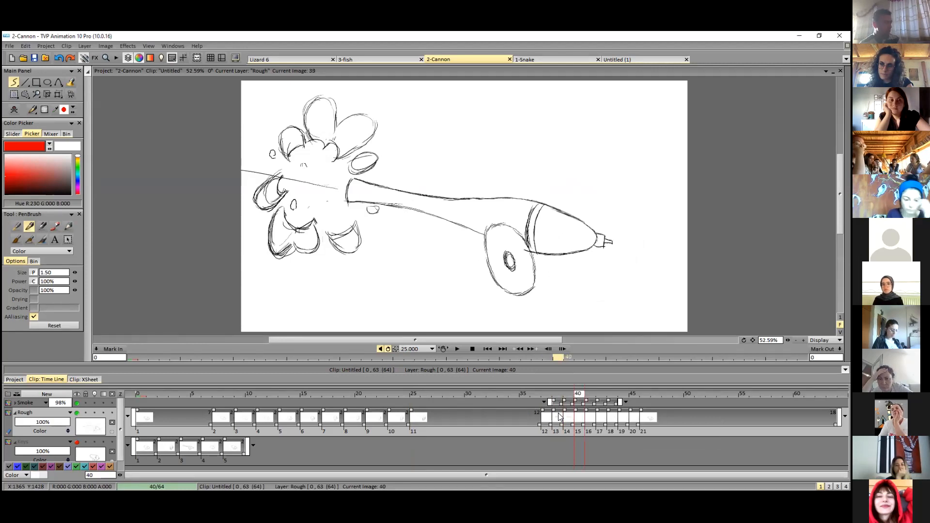
pyautogui.press('Right')
pyautogui.press('Right')
pyautogui.press('Right')
pyautogui.press('Right')
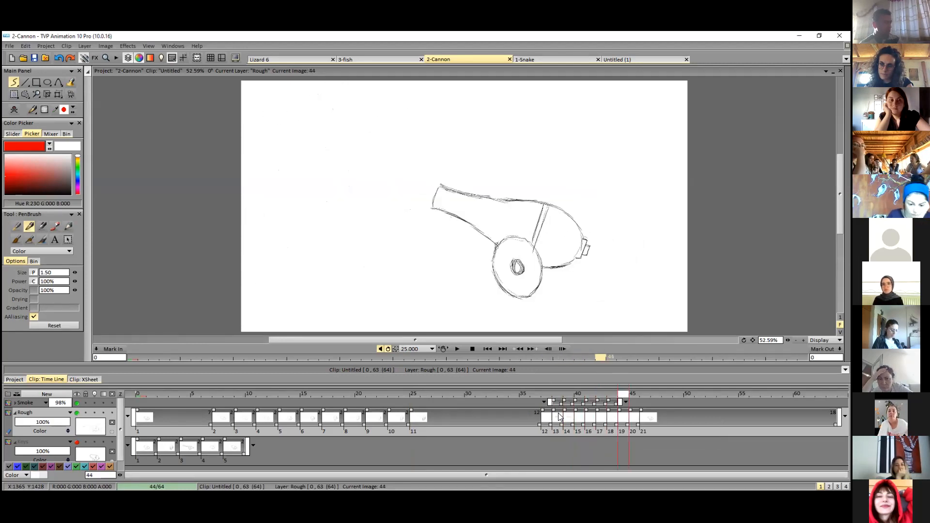
pyautogui.press('Right')
pyautogui.press('Right')
pyautogui.press('Right')
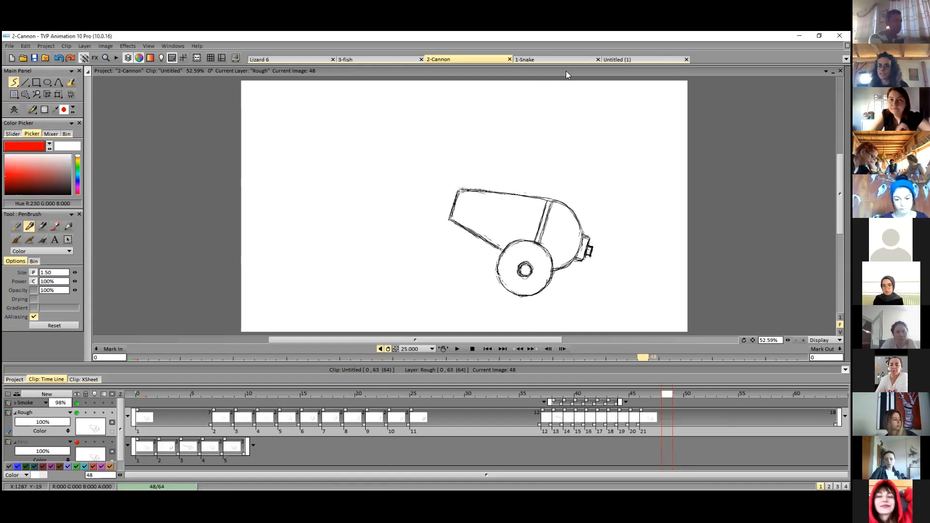
# Step: Return to the 1-Snake project and draw a broken red guide line along the snake's hanging body on frame 0
pyautogui.click(545, 59)
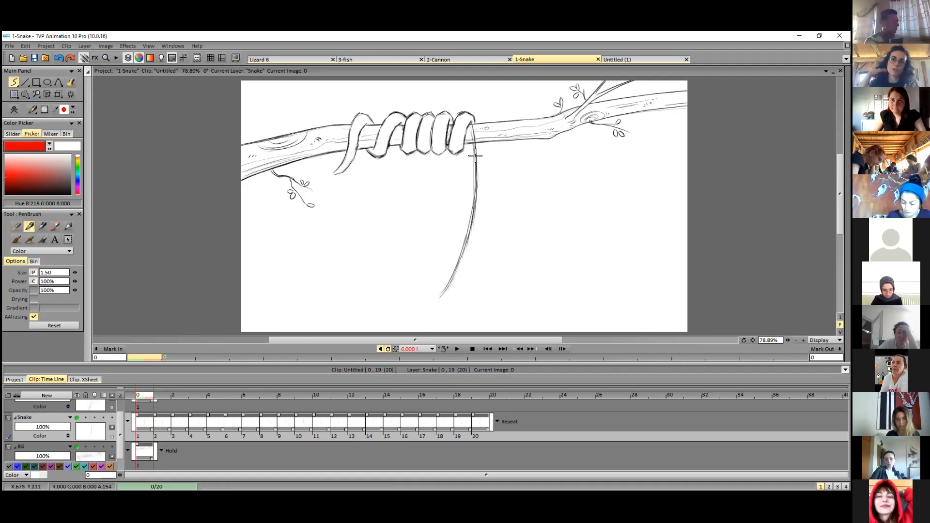
pyautogui.moveTo(478, 201); pyautogui.dragTo(433, 289)
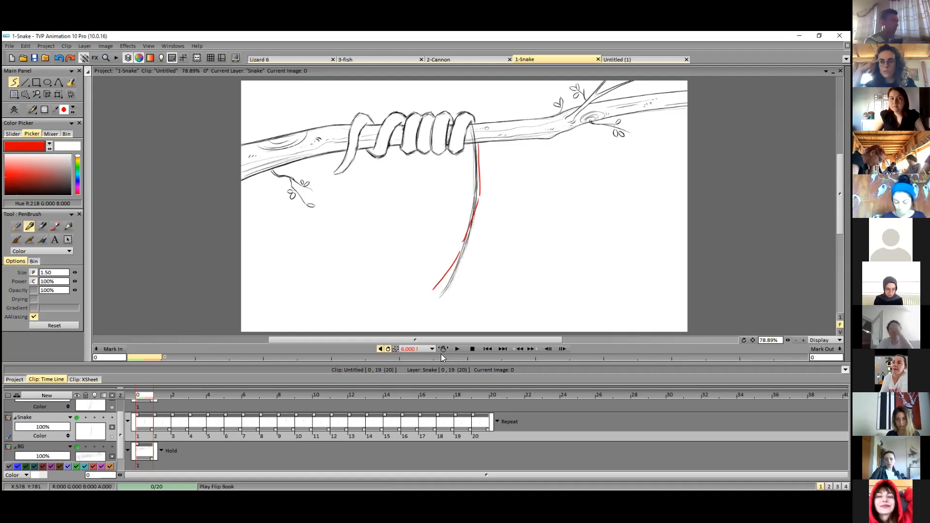
# Step: Undo the red guide strokes along the snake's hanging body on frame 0
pyautogui.hotkey('ctrl', 'z')
pyautogui.hotkey('ctrl', 'z')
pyautogui.hotkey('ctrl', 'z')
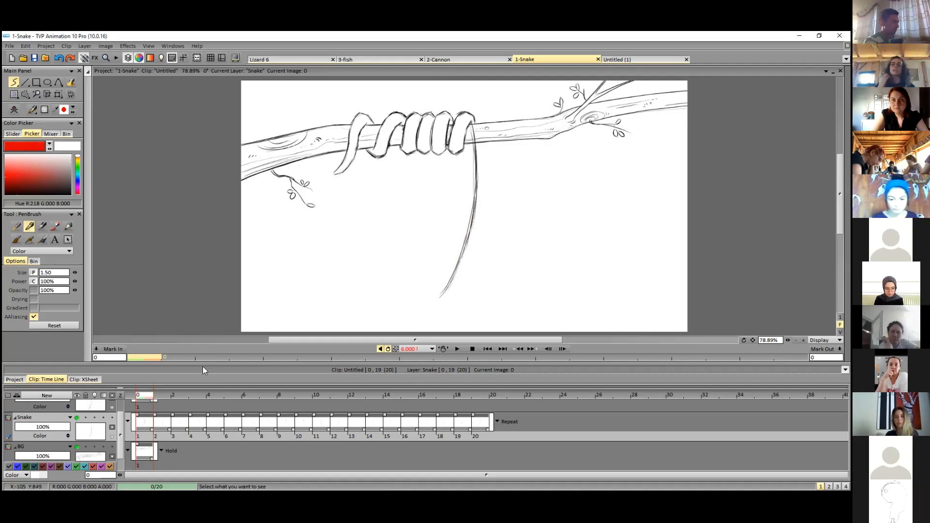
# Step: Step through the snake's swing from frame 0 to frame 4, comparing the body curves on frames 3 and 4
pyautogui.press('Right')
pyautogui.press('Right')
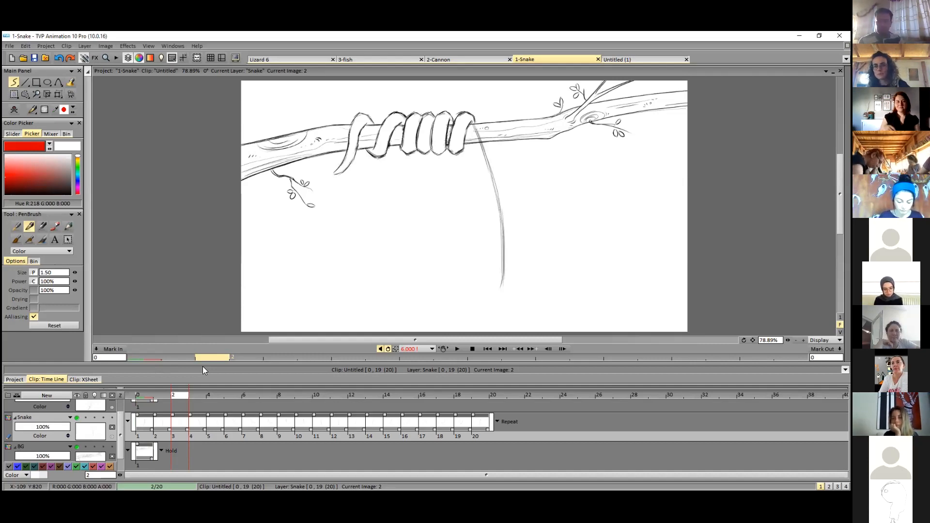
pyautogui.press('Right')
pyautogui.press('Right')
pyautogui.press('Left')
pyautogui.press('Right')
pyautogui.press('Left')
pyautogui.press('Right')
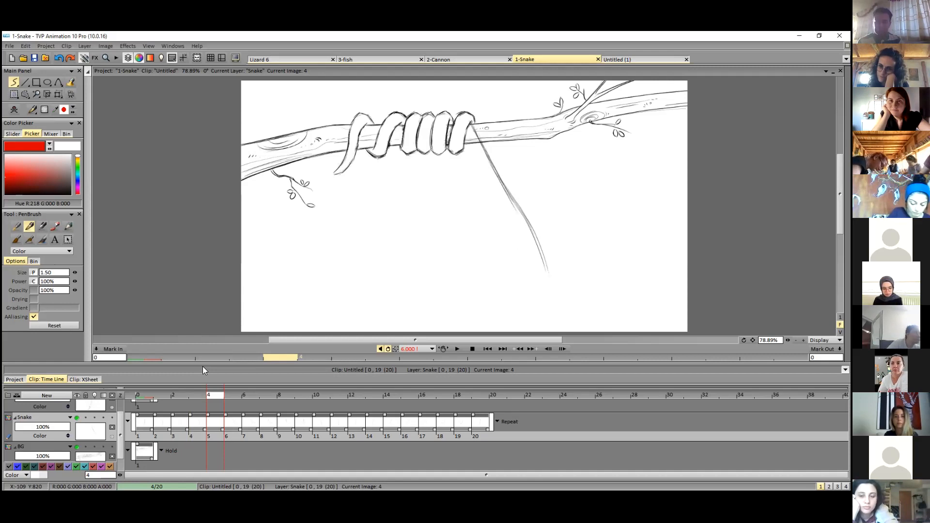
# Step: Go to frame 19 and set the Snake layer's behavior after its last drawing to Repeat
pyautogui.click(482, 398)
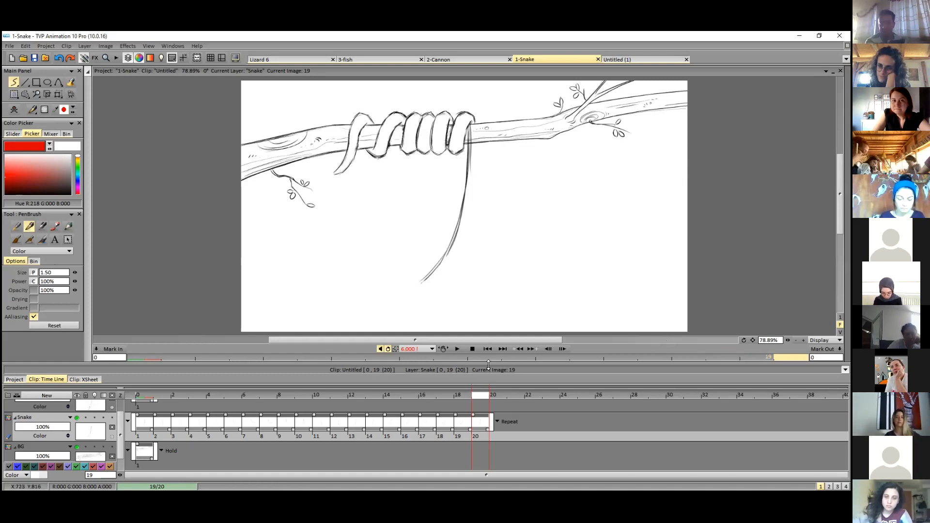
pyautogui.click(496, 422)
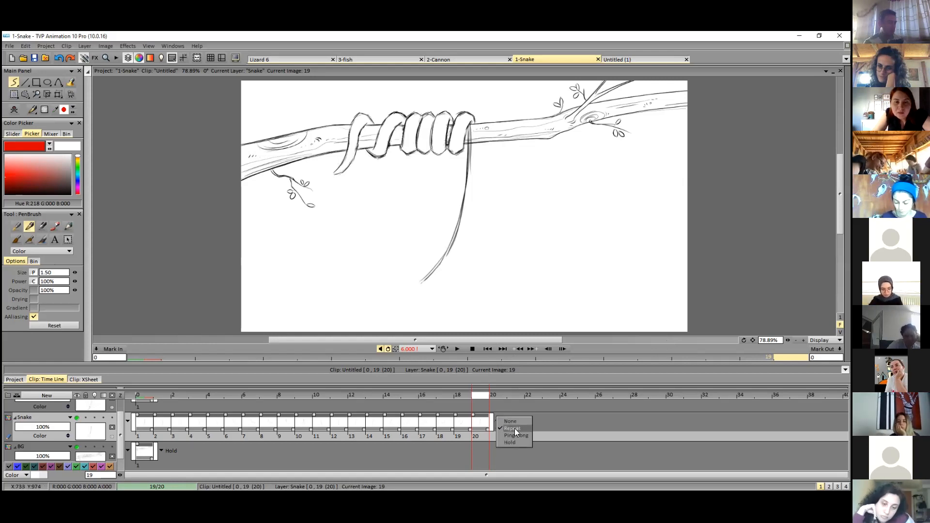
pyautogui.click(515, 428)
# Step: Turn on the light table for the Snake layer to overlay neighbouring drawings on frame 19, and close the light table settings
pyautogui.click(162, 58)
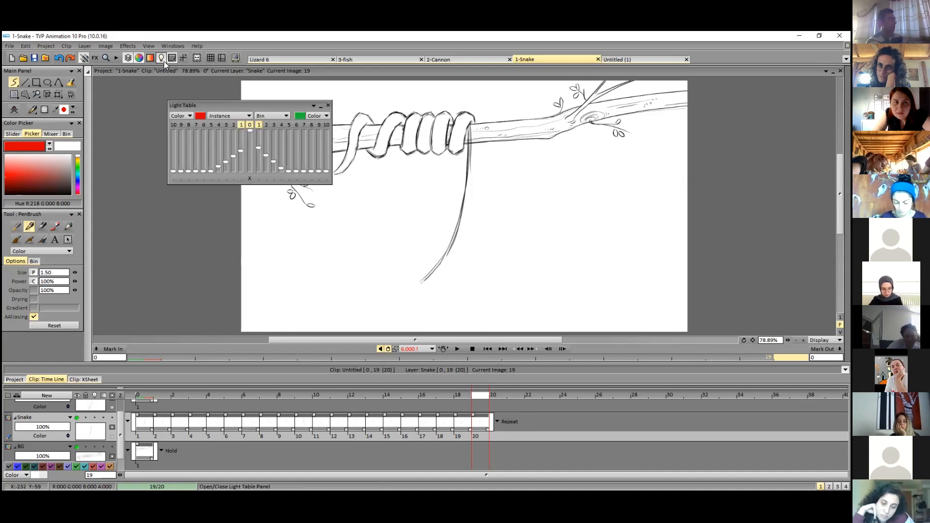
pyautogui.click(94, 419)
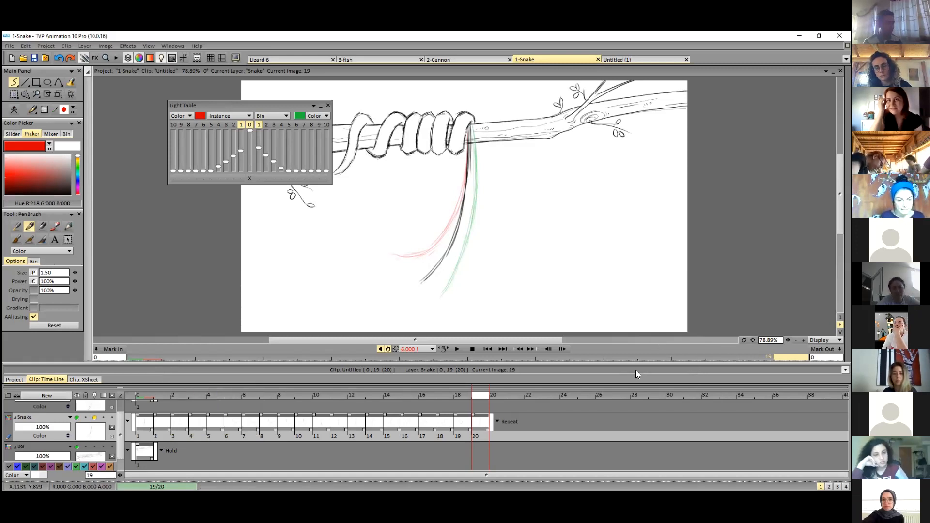
pyautogui.moveTo(636, 363); pyautogui.dragTo(636, 361)
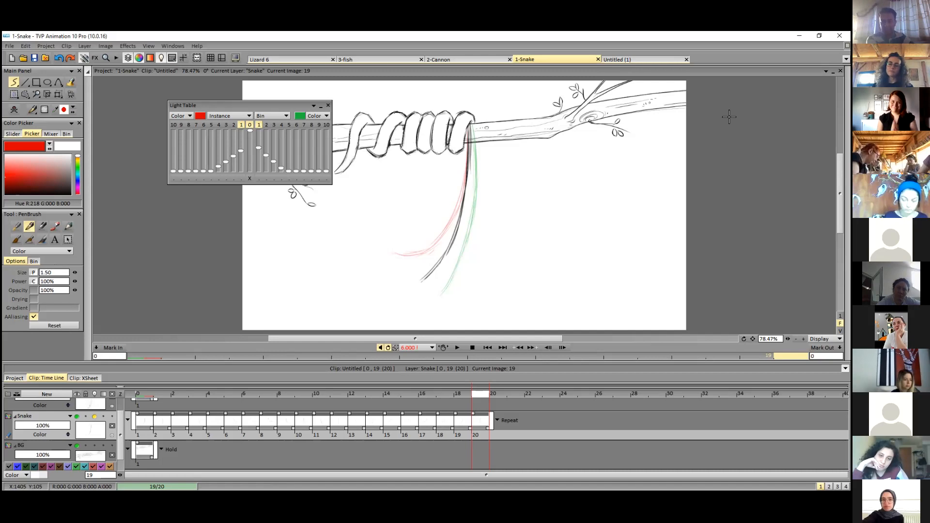
pyautogui.click(329, 105)
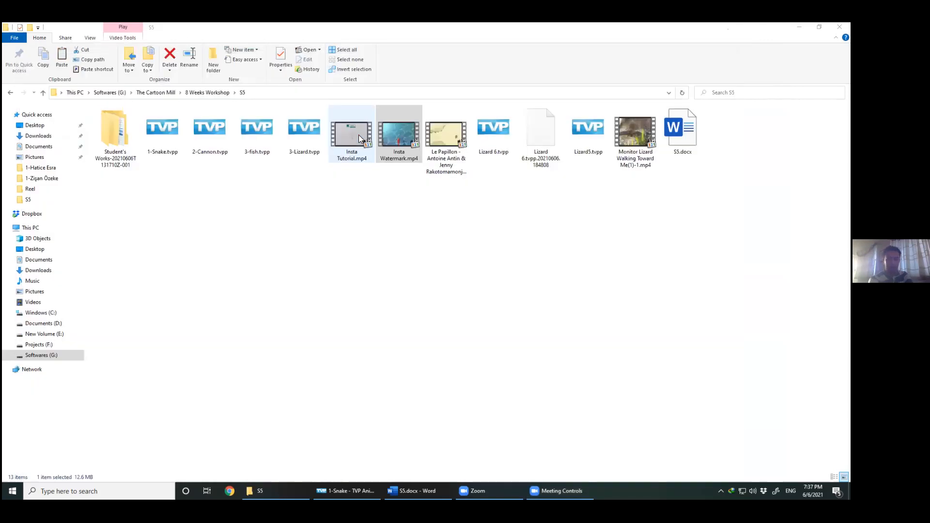
# Step: Open Insta Tutorial.mp4 from the S5 folder and watch the line of action demonstration
pyautogui.doubleClick(359, 136)
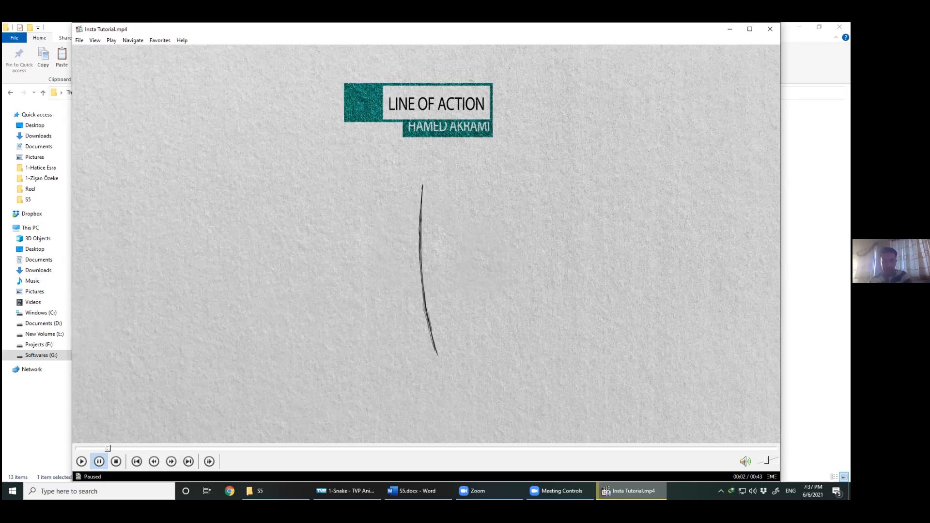
pyautogui.press('space')
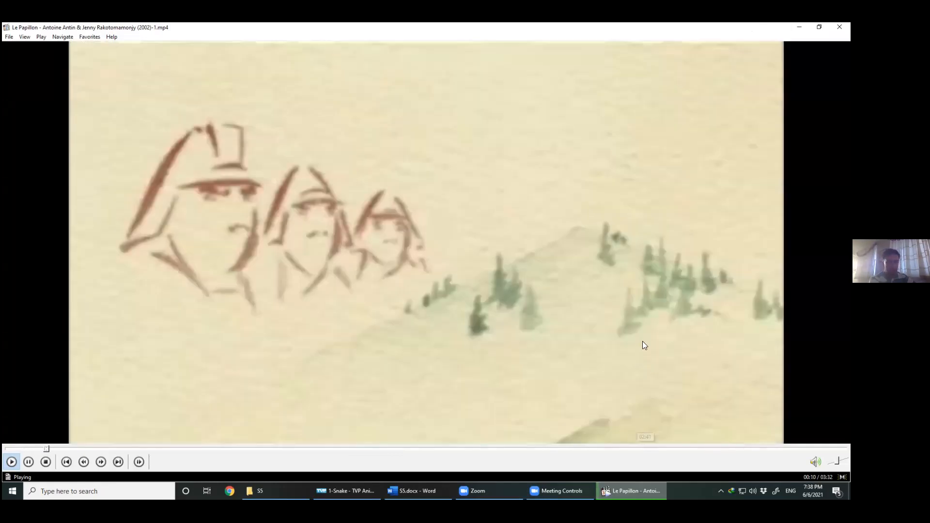
# Step: Pause the Le Papillon video at 03:08 and annotate red lines along the character's black hair and a blade of grass
pyautogui.click(689, 448)
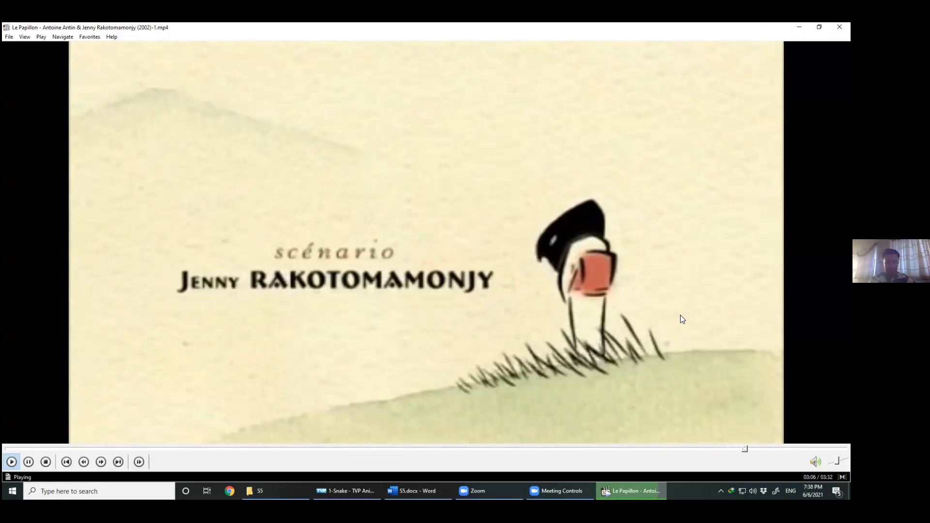
pyautogui.click(596, 235)
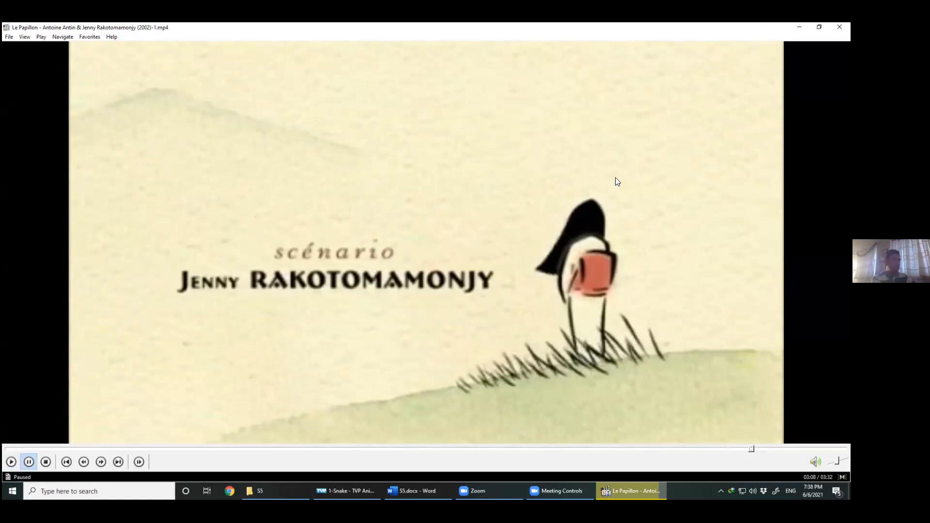
pyautogui.moveTo(572, 217); pyautogui.dragTo(531, 271)
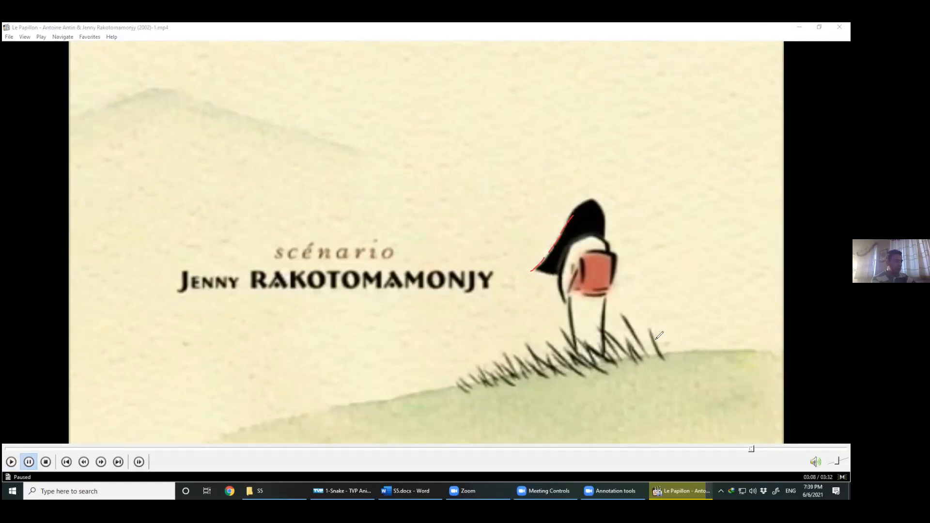
pyautogui.moveTo(623, 315); pyautogui.dragTo(651, 358)
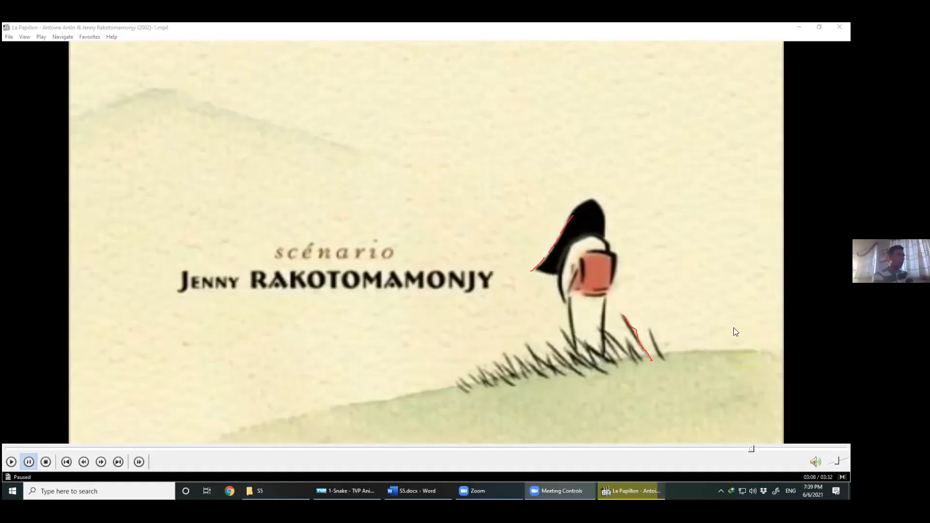
# Step: Switch to the Lizard 6 project in TVP Animation, play the lizard's movement at 6 fps, and stop on frame 6
pyautogui.hotkey('alt', 'Tab')
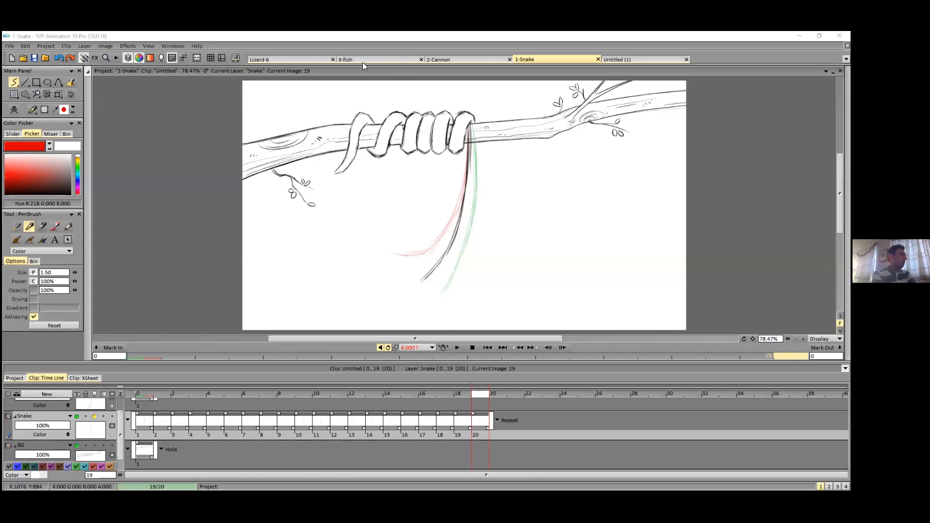
pyautogui.click(286, 59)
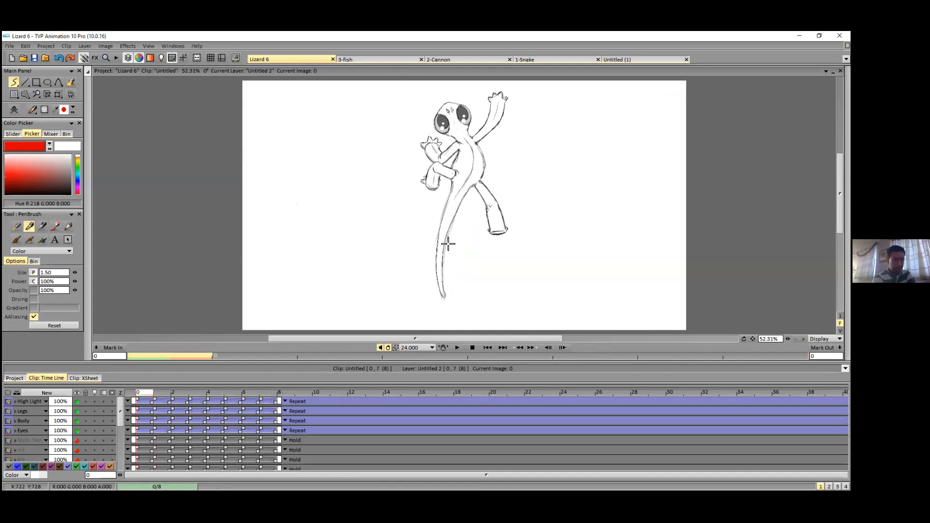
pyautogui.click(459, 349)
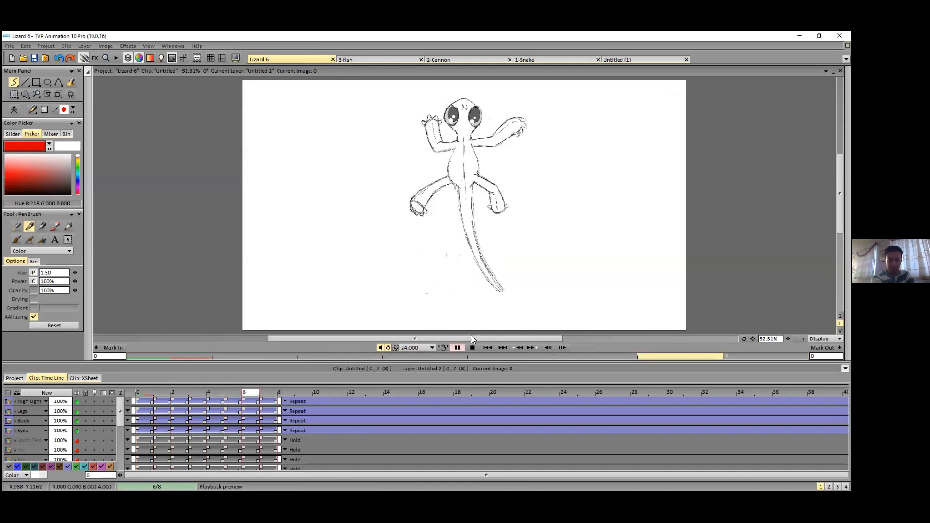
pyautogui.click(426, 347)
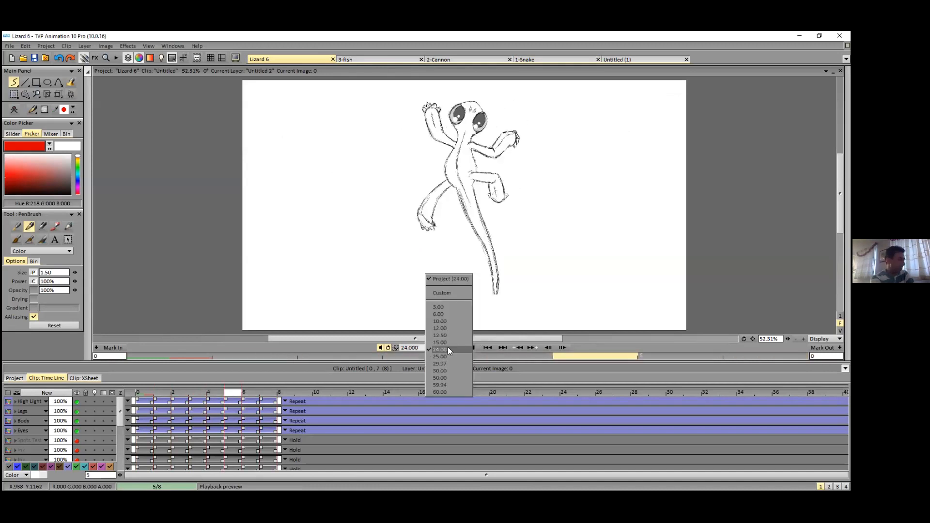
pyautogui.click(462, 315)
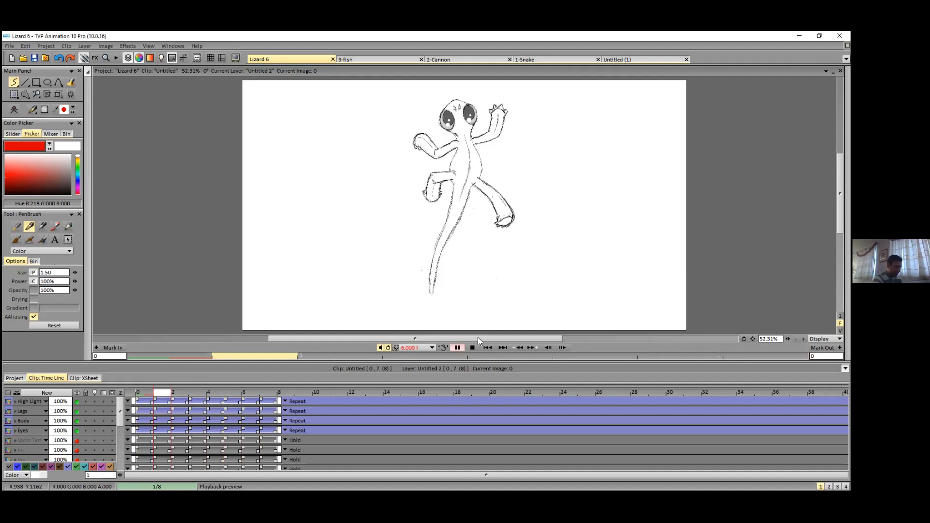
pyautogui.click(457, 347)
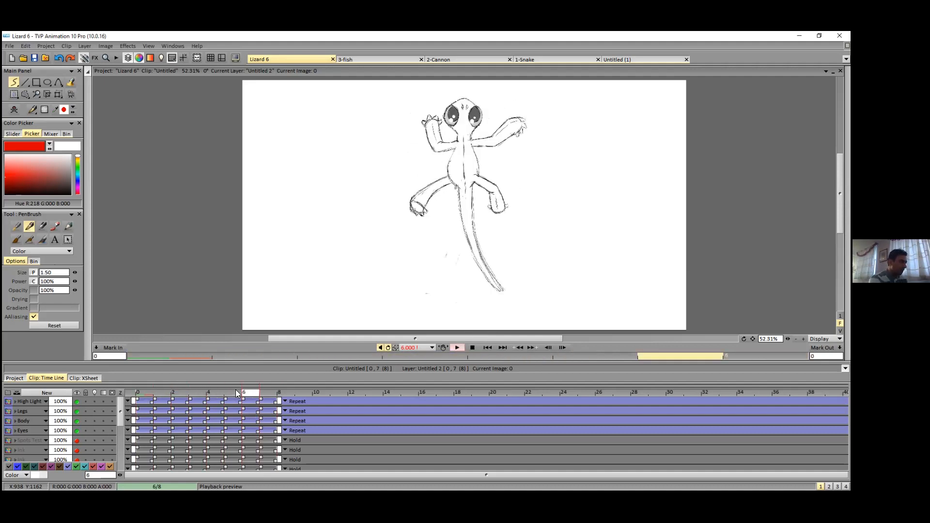
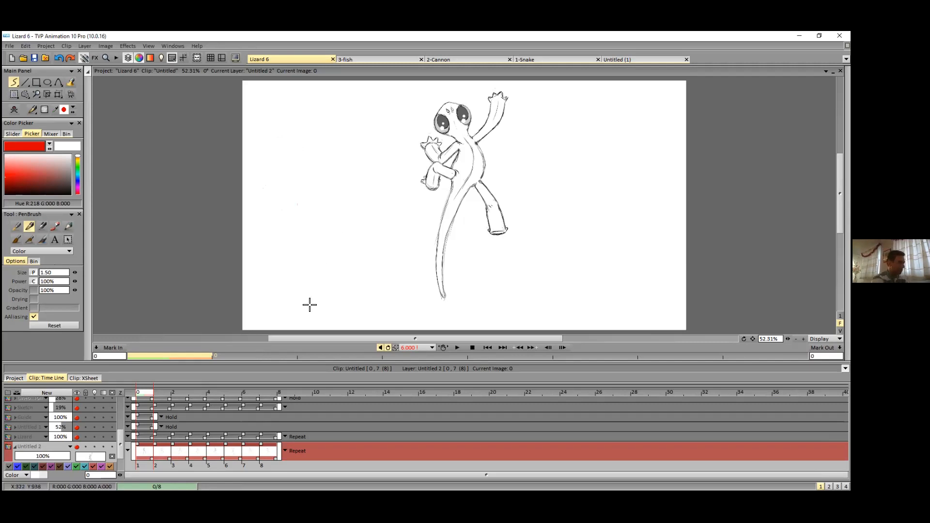
# Step: Go to frame 2 and show the rough stick-figure layer Untitled 2
pyautogui.click(178, 392)
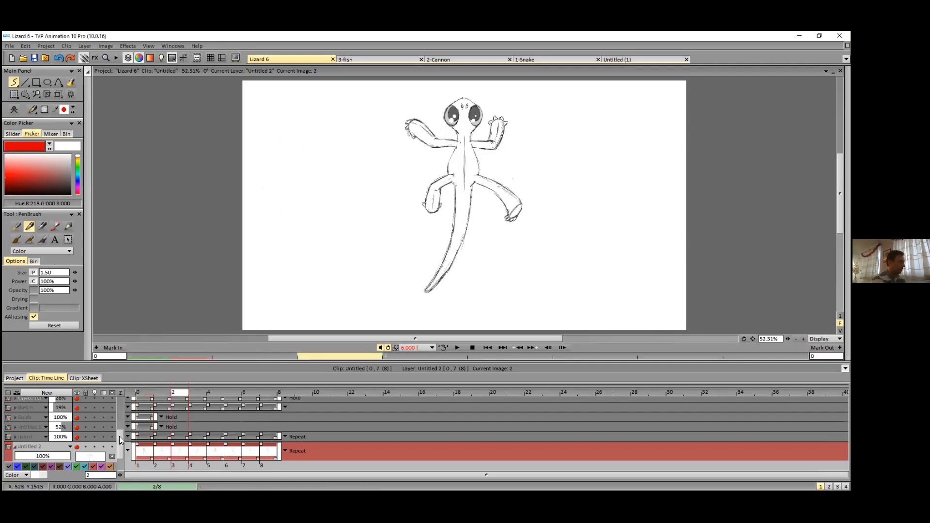
pyautogui.moveTo(121, 436)
pyautogui.mouseDown()
pyautogui.moveTo(81, 402)
pyautogui.moveTo(107, 456)
pyautogui.moveTo(78, 456)
pyautogui.mouseUp()
pyautogui.click(76, 423)
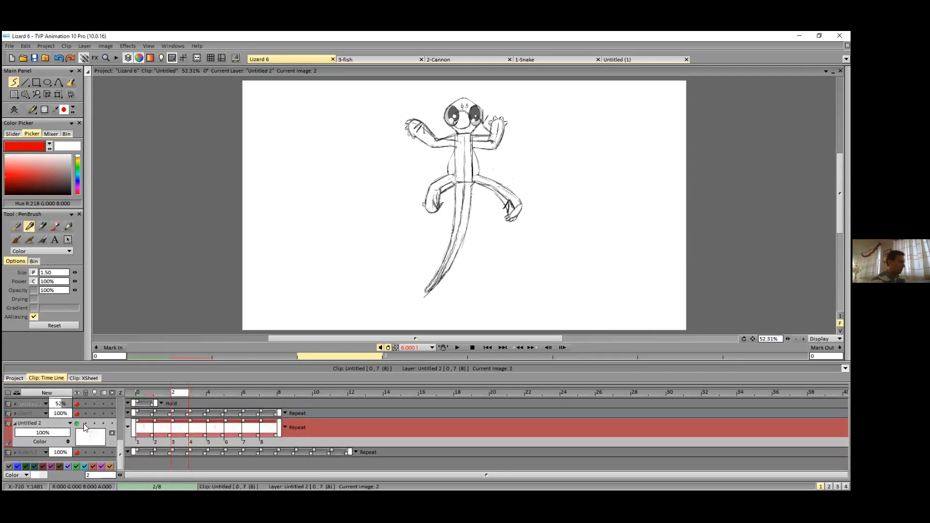
pyautogui.click(120, 419)
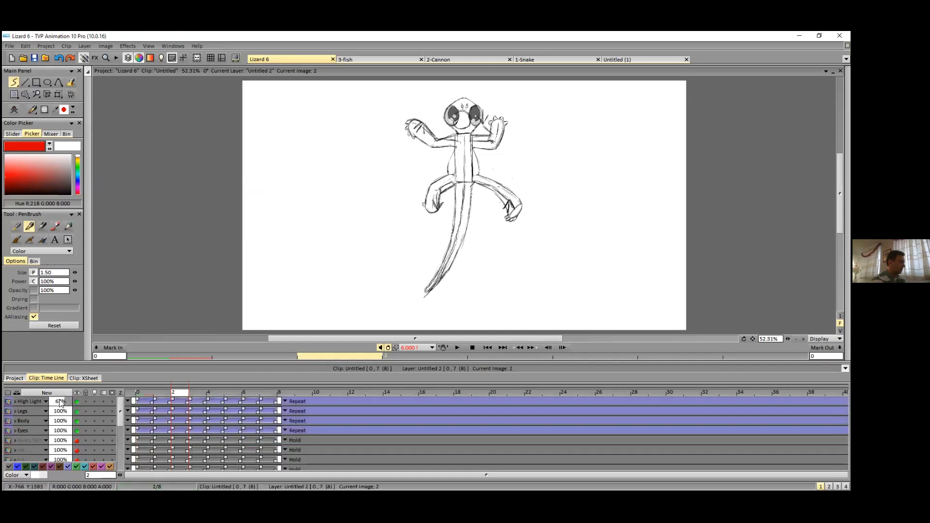
# Step: Lower the High Light, Body and Eyes layers to 27% opacity and Legs to 33%, and hide all four layers
pyautogui.click(55, 401)
pyautogui.click(56, 411)
pyautogui.click(60, 421)
pyautogui.click(60, 430)
pyautogui.click(77, 401)
pyautogui.click(77, 411)
pyautogui.click(77, 421)
pyautogui.click(77, 430)
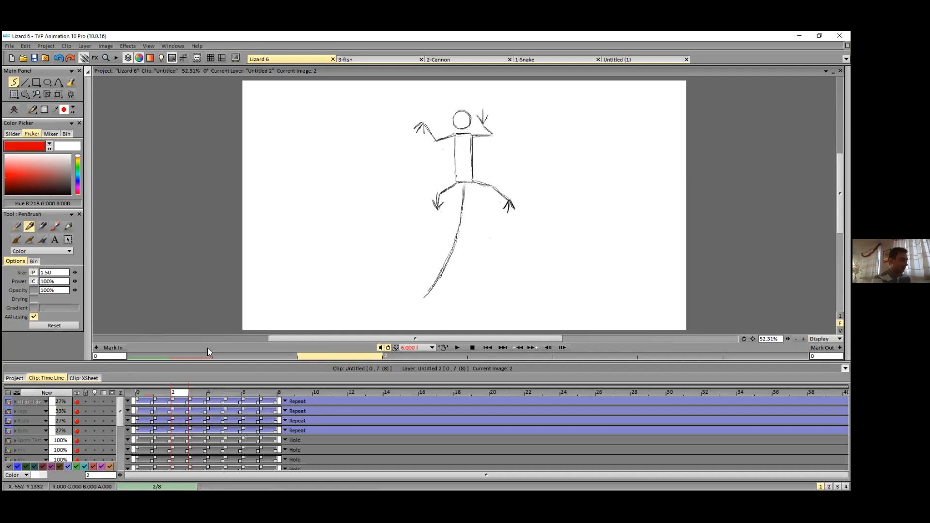
# Step: Create a new HDTV 1080 project with a 1920-pixel width and a 24 fps frame rate
pyautogui.click(10, 47)
pyautogui.click(16, 56)
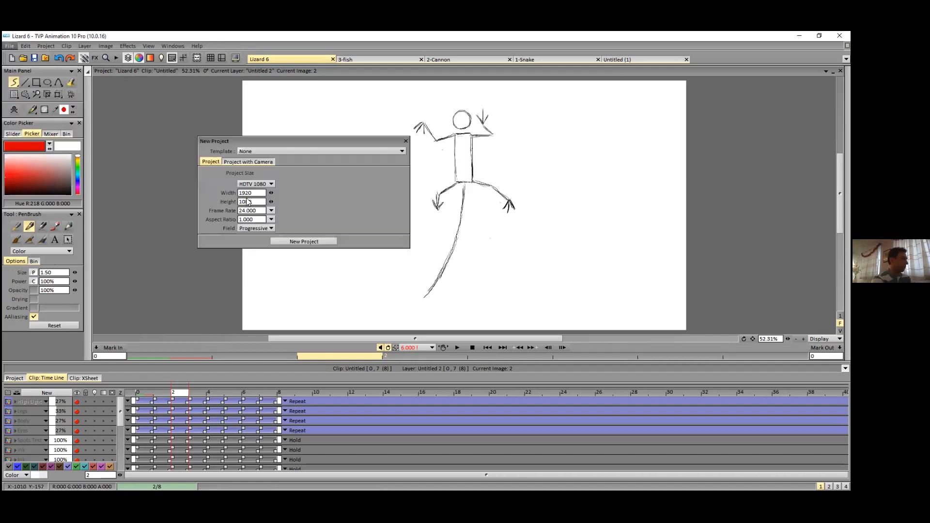
pyautogui.click(304, 242)
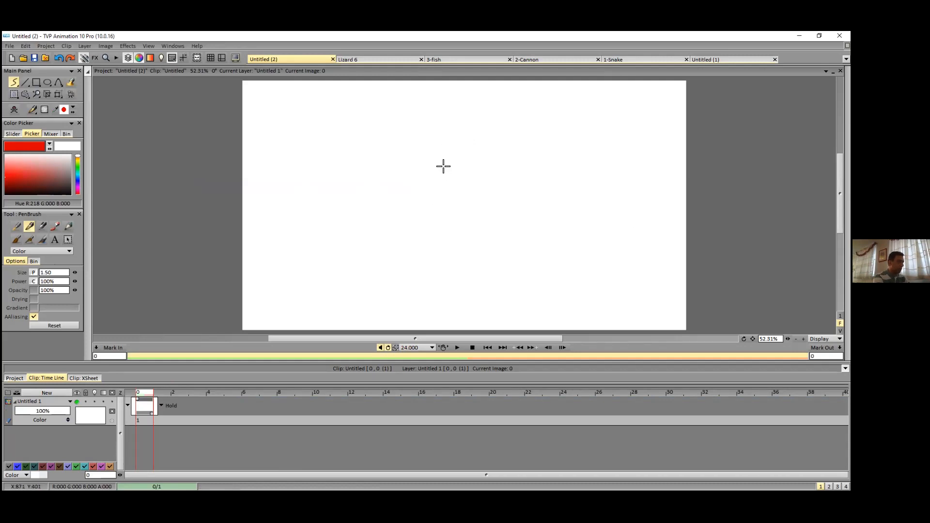
# Step: Set the pen color to black and its size to 3, undoing the test strokes
pyautogui.moveTo(445, 156)
pyautogui.mouseDown()
pyautogui.moveTo(446, 166)
pyautogui.moveTo(445, 144)
pyautogui.mouseUp()
pyautogui.hotkey('ctrl', 'z')
pyautogui.click(7, 194)
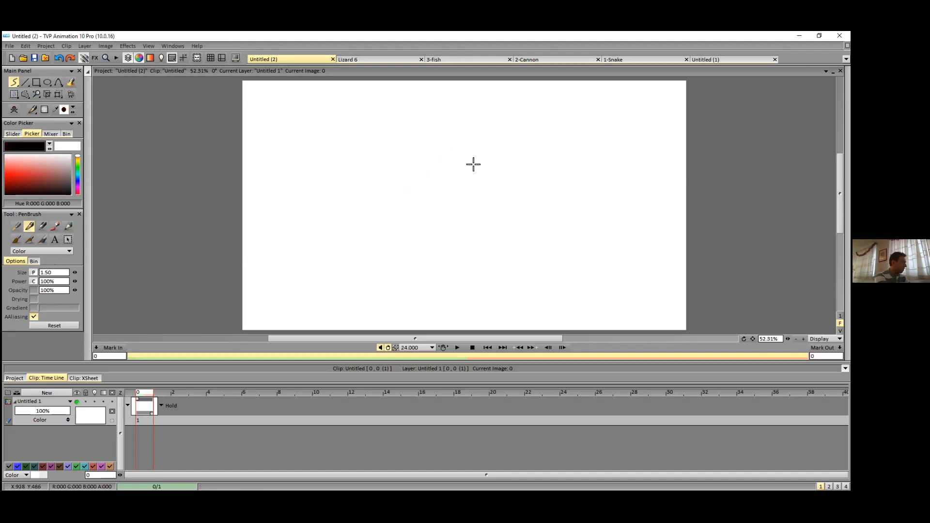
pyautogui.moveTo(453, 150); pyautogui.dragTo(453, 196)
pyautogui.hotkey('ctrl', 'z')
pyautogui.click(53, 273)
pyautogui.write('3')
# Step: Draw a tall rectangular torso with a small round head above it near the middle of the canvas
pyautogui.moveTo(439, 153); pyautogui.dragTo(441, 212)
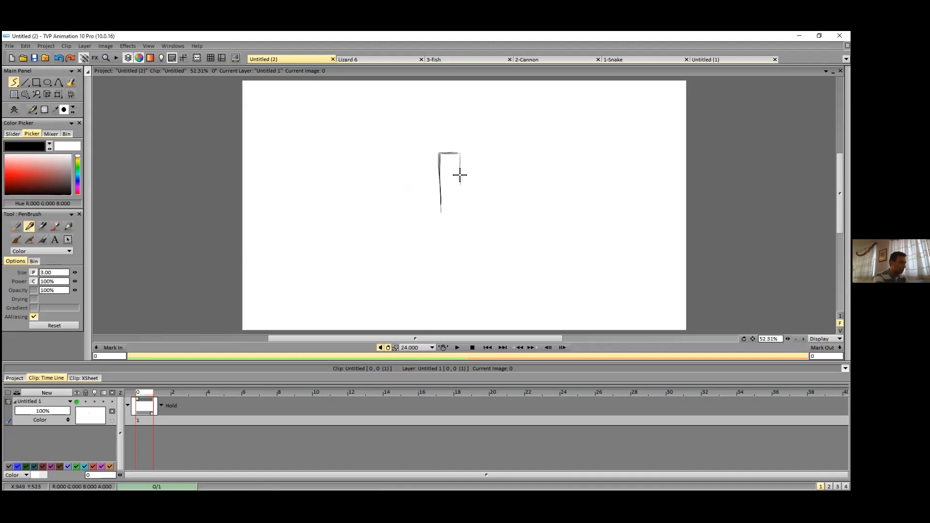
pyautogui.moveTo(460, 154)
pyautogui.mouseDown()
pyautogui.moveTo(461, 216)
pyautogui.moveTo(438, 208)
pyautogui.mouseUp()
pyautogui.moveTo(455, 146)
pyautogui.mouseDown()
pyautogui.moveTo(459, 138)
pyautogui.moveTo(442, 135)
pyautogui.mouseUp()
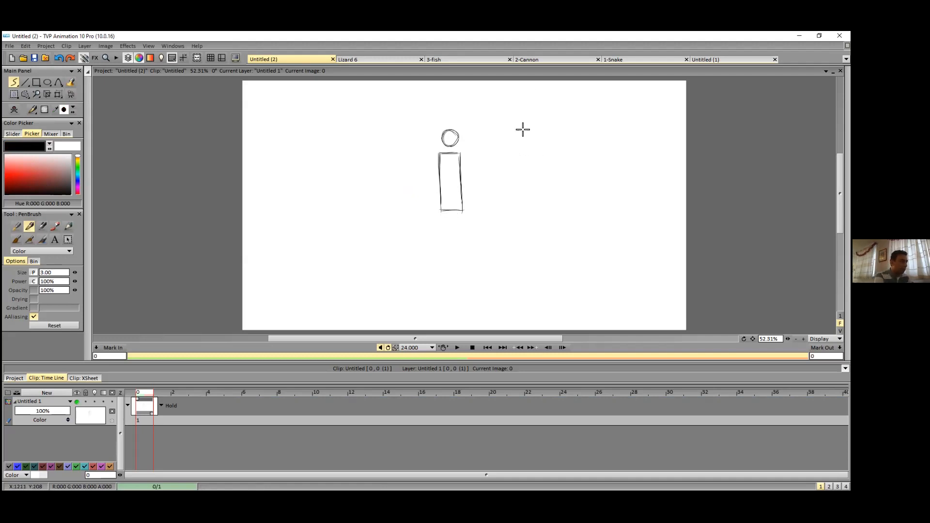
pyautogui.scroll(5, 523, 155)
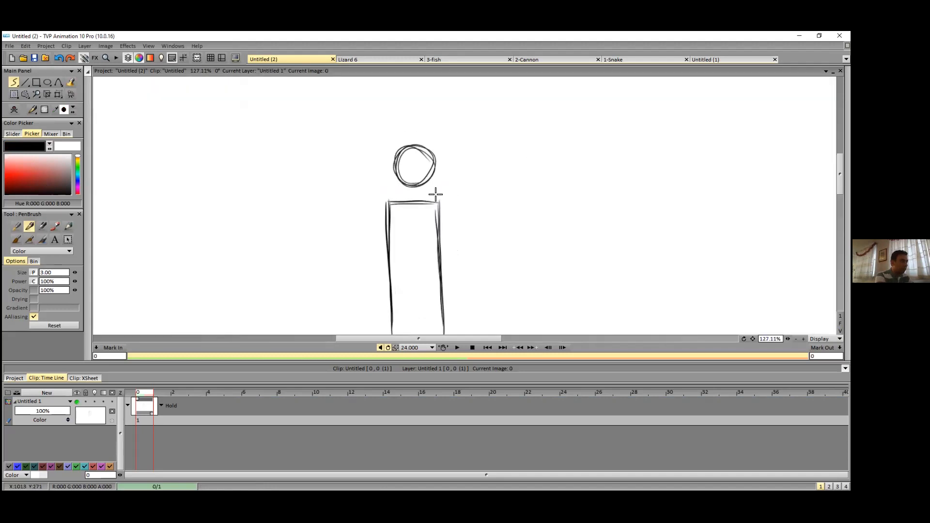
pyautogui.scroll(-2, 477, 203)
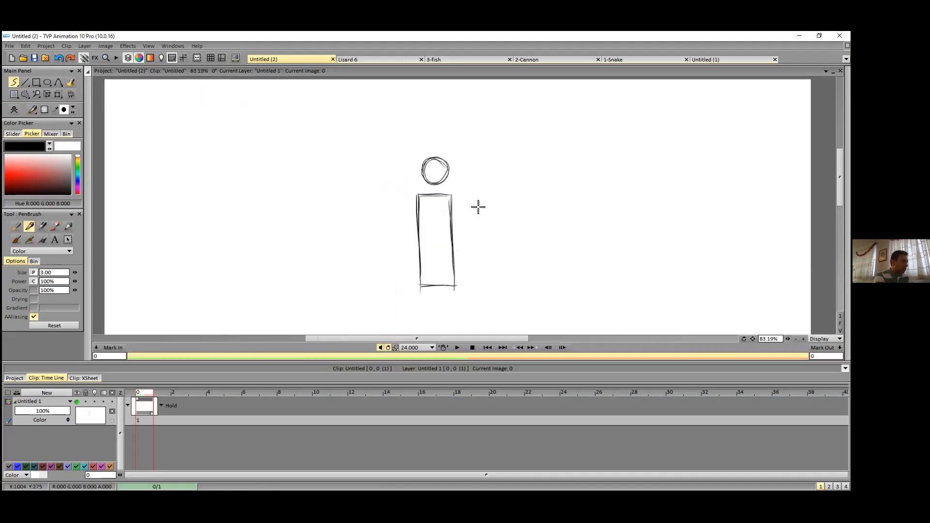
# Step: Draw a raised arm from the torso's upper right corner and a forearm pointing upward, undoing faulty strokes
pyautogui.moveTo(439, 220)
pyautogui.mouseDown()
pyautogui.moveTo(470, 196)
pyautogui.moveTo(450, 198)
pyautogui.moveTo(466, 186)
pyautogui.mouseUp()
pyautogui.hotkey('ctrl', 'z')
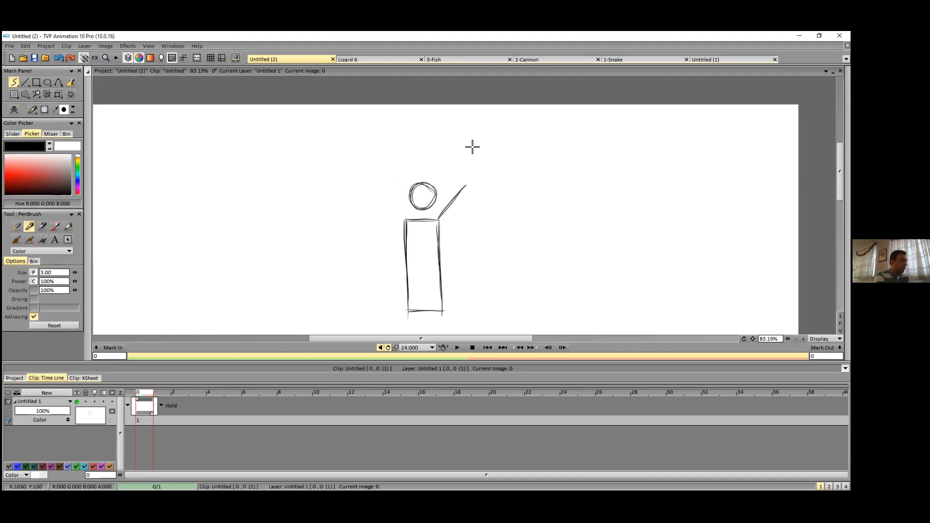
pyautogui.moveTo(466, 185)
pyautogui.mouseDown()
pyautogui.moveTo(470, 145)
pyautogui.moveTo(461, 133)
pyautogui.mouseUp()
pyautogui.hotkey('ctrl', 'z')
# Step: Label the two limb segments "Arm" and "forearm" with arrows, and draw a three-fingered hand at the forearm's end
pyautogui.moveTo(458, 210); pyautogui.dragTo(514, 227)
pyautogui.moveTo(505, 218); pyautogui.dragTo(513, 216)
pyautogui.moveTo(519, 228); pyautogui.dragTo(548, 219)
pyautogui.moveTo(478, 165)
pyautogui.mouseDown()
pyautogui.moveTo(514, 172)
pyautogui.moveTo(533, 160)
pyautogui.mouseUp()
pyautogui.moveTo(539, 162); pyautogui.dragTo(551, 161)
pyautogui.moveTo(556, 164); pyautogui.dragTo(579, 170)
pyautogui.moveTo(582, 170); pyautogui.dragTo(608, 154)
pyautogui.moveTo(461, 134); pyautogui.dragTo(470, 145)
pyautogui.moveTo(470, 145)
pyautogui.mouseDown()
pyautogui.moveTo(481, 133)
pyautogui.moveTo(470, 144)
pyautogui.mouseUp()
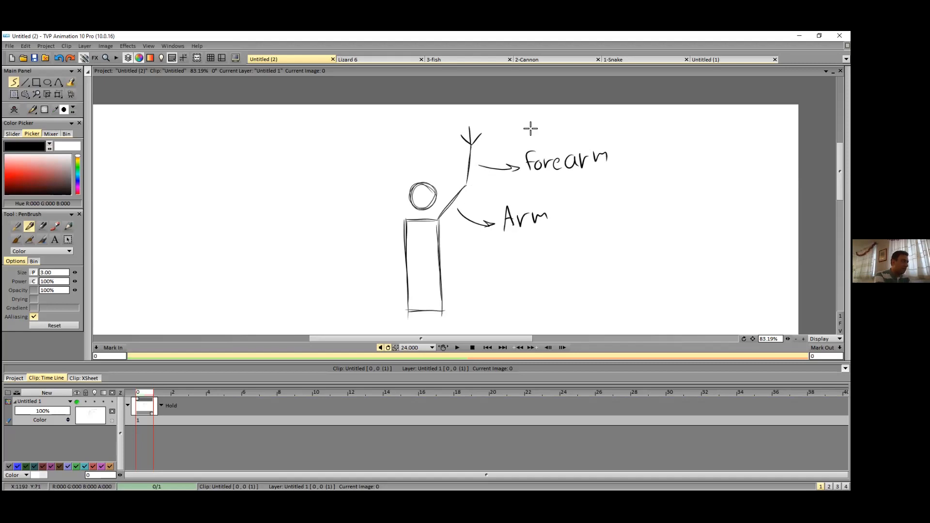
# Step: Write the label "hand / Palm" beside the raised hand, above the "forearm" label
pyautogui.moveTo(507, 115)
pyautogui.mouseDown()
pyautogui.moveTo(544, 129)
pyautogui.moveTo(612, 128)
pyautogui.mouseUp()
pyautogui.click(574, 113)
pyautogui.moveTo(617, 111)
pyautogui.mouseDown()
pyautogui.moveTo(619, 129)
pyautogui.moveTo(638, 127)
pyautogui.mouseUp()
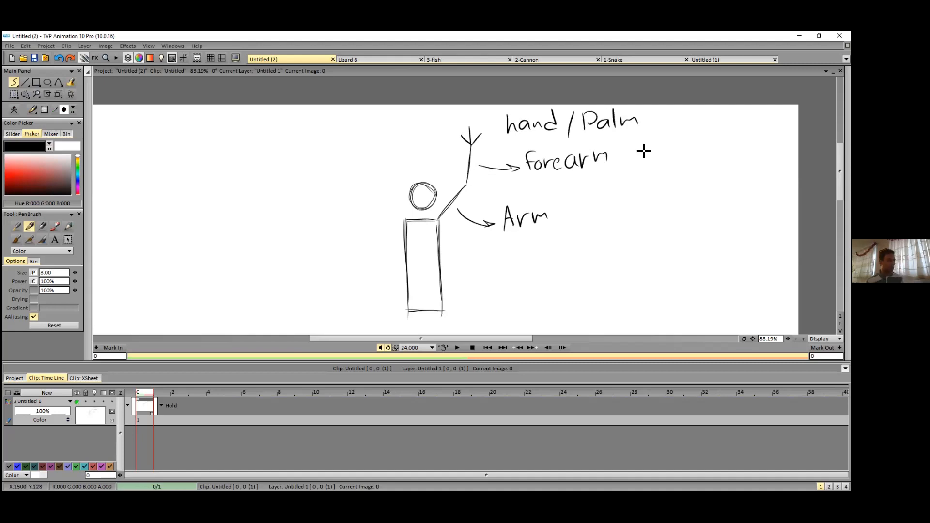
# Step: Erase all the text labels and their arrows beside the raised arm, leaving only the figure
pyautogui.click(68, 226)
pyautogui.moveTo(558, 196)
pyautogui.mouseDown()
pyautogui.moveTo(517, 220)
pyautogui.moveTo(526, 228)
pyautogui.moveTo(520, 208)
pyautogui.moveTo(463, 211)
pyautogui.mouseUp()
pyautogui.moveTo(579, 164)
pyautogui.mouseDown()
pyautogui.moveTo(515, 172)
pyautogui.moveTo(505, 157)
pyautogui.moveTo(497, 172)
pyautogui.moveTo(514, 124)
pyautogui.moveTo(502, 128)
pyautogui.moveTo(645, 116)
pyautogui.moveTo(543, 130)
pyautogui.moveTo(569, 138)
pyautogui.mouseUp()
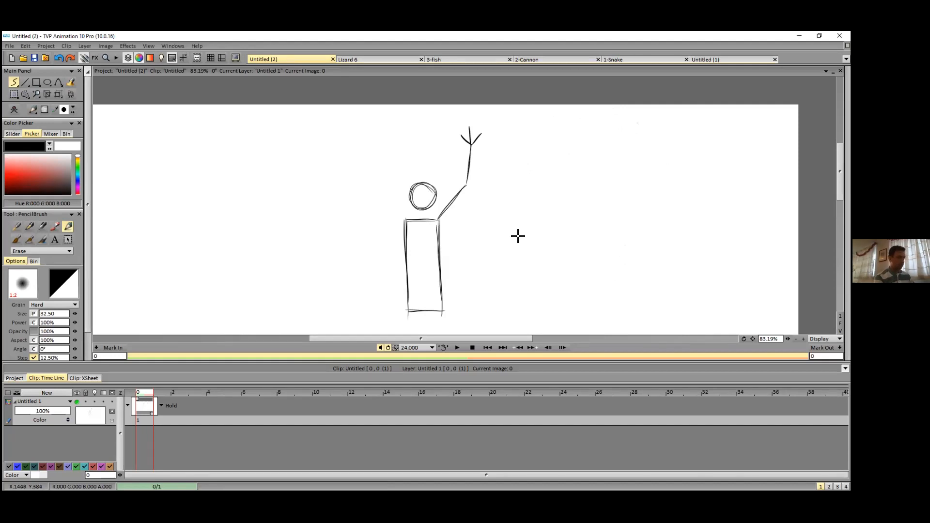
# Step: Extend the layer to a second frame, erase the raised arm there and turn on the light table for the layer
pyautogui.moveTo(153, 413); pyautogui.dragTo(175, 419)
pyautogui.click(162, 401)
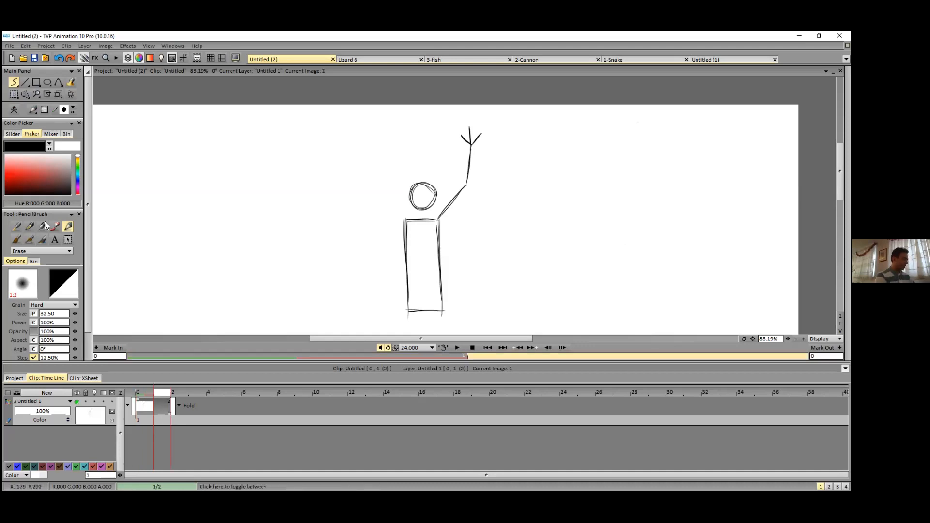
pyautogui.moveTo(476, 136)
pyautogui.mouseDown()
pyautogui.moveTo(454, 140)
pyautogui.moveTo(474, 127)
pyautogui.moveTo(464, 190)
pyautogui.moveTo(447, 210)
pyautogui.mouseUp()
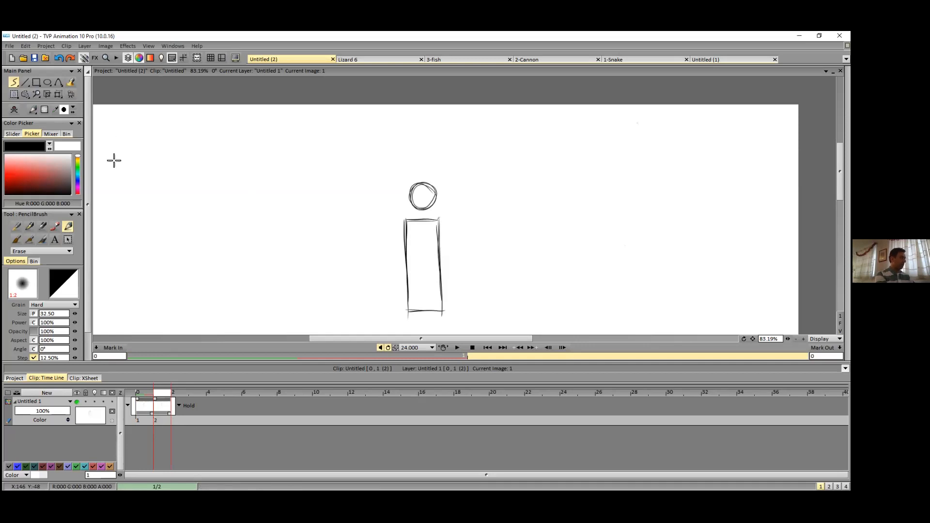
pyautogui.click(95, 402)
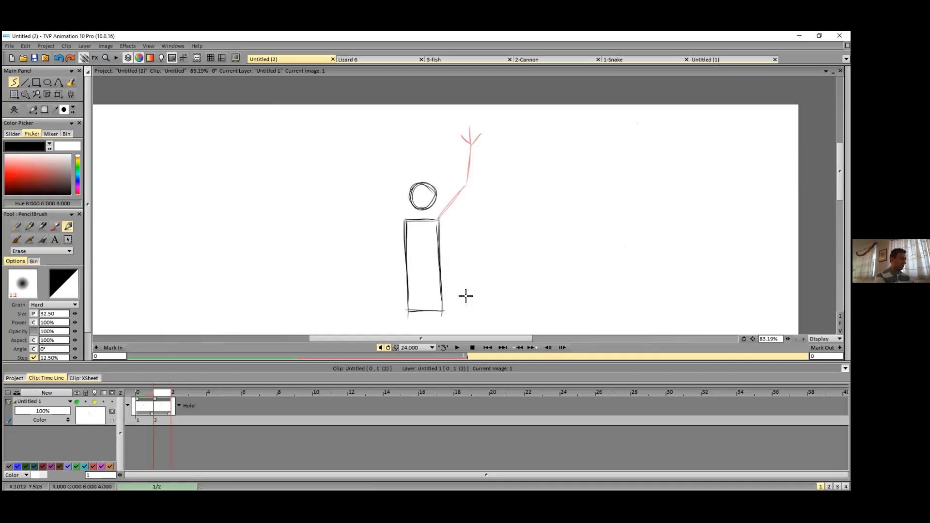
# Step: Draw a lowered bent arm with a three-fingered hand on the second frame, erasing the downward guide arrow drawn beside it
pyautogui.click(25, 228)
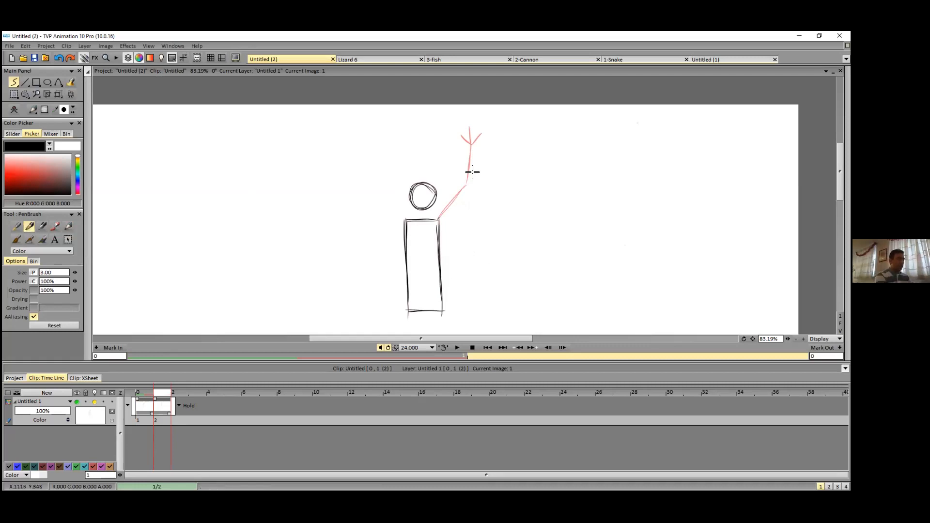
pyautogui.moveTo(494, 129)
pyautogui.mouseDown()
pyautogui.moveTo(499, 244)
pyautogui.moveTo(515, 219)
pyautogui.mouseUp()
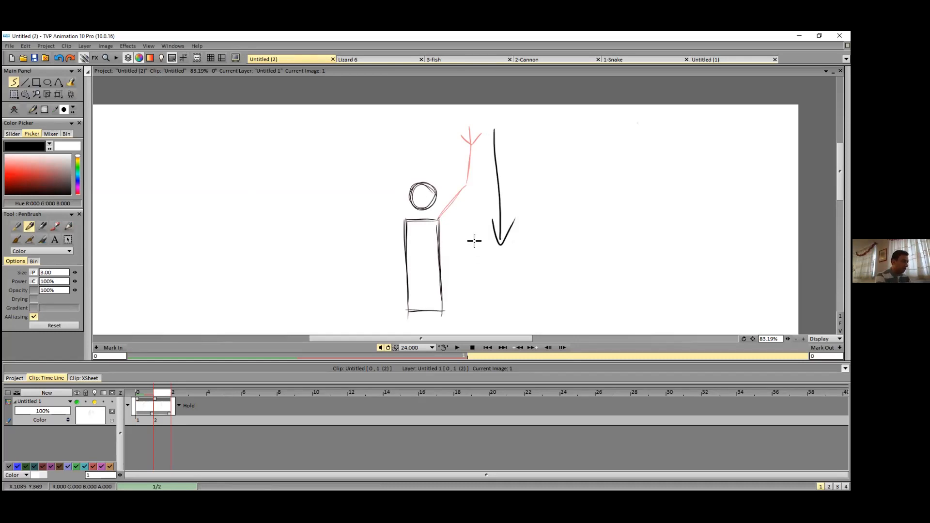
pyautogui.moveTo(464, 218)
pyautogui.mouseDown()
pyautogui.moveTo(473, 230)
pyautogui.moveTo(461, 260)
pyautogui.mouseUp()
pyautogui.moveTo(461, 258); pyautogui.dragTo(473, 231)
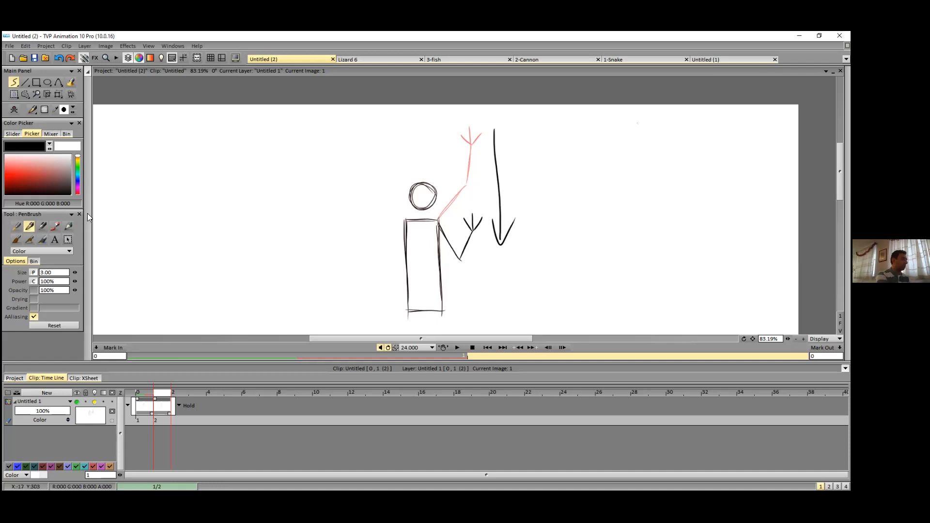
pyautogui.click(69, 226)
pyautogui.moveTo(495, 127); pyautogui.dragTo(495, 147)
pyautogui.moveTo(500, 208)
pyautogui.mouseDown()
pyautogui.moveTo(494, 235)
pyautogui.moveTo(504, 243)
pyautogui.mouseUp()
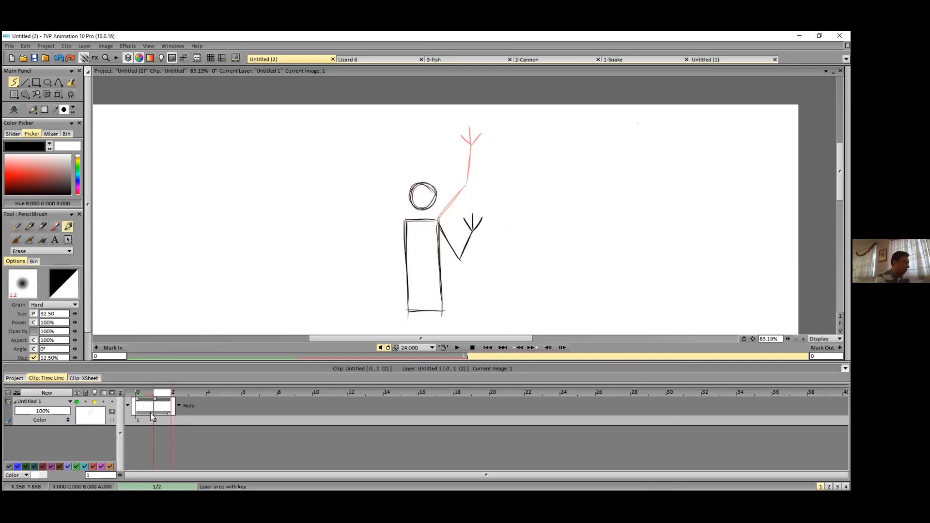
# Step: Insert an in-between frame before the lowered-arm pose and replace its raised arm with one halfway down, forearm pointing up
pyautogui.moveTo(154, 413); pyautogui.dragTo(161, 414)
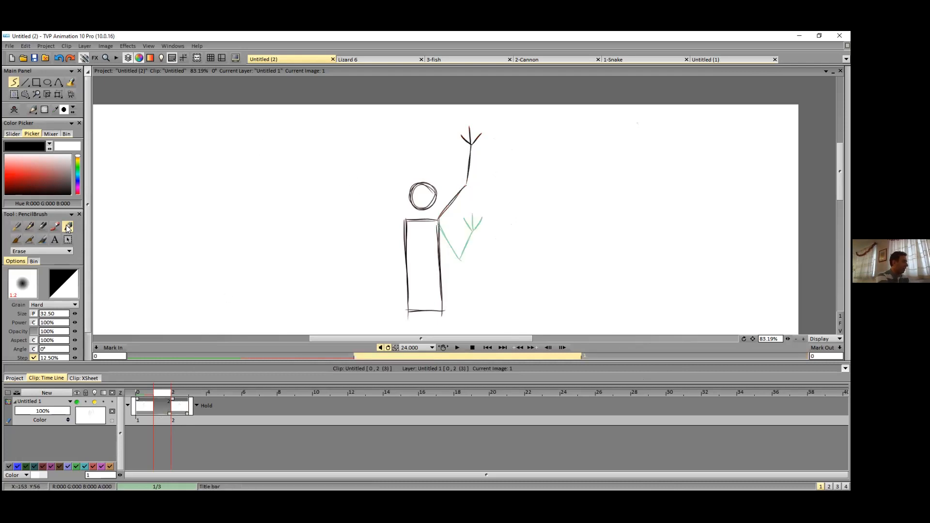
pyautogui.moveTo(473, 141)
pyautogui.mouseDown()
pyautogui.moveTo(466, 204)
pyautogui.moveTo(464, 176)
pyautogui.moveTo(448, 214)
pyautogui.mouseUp()
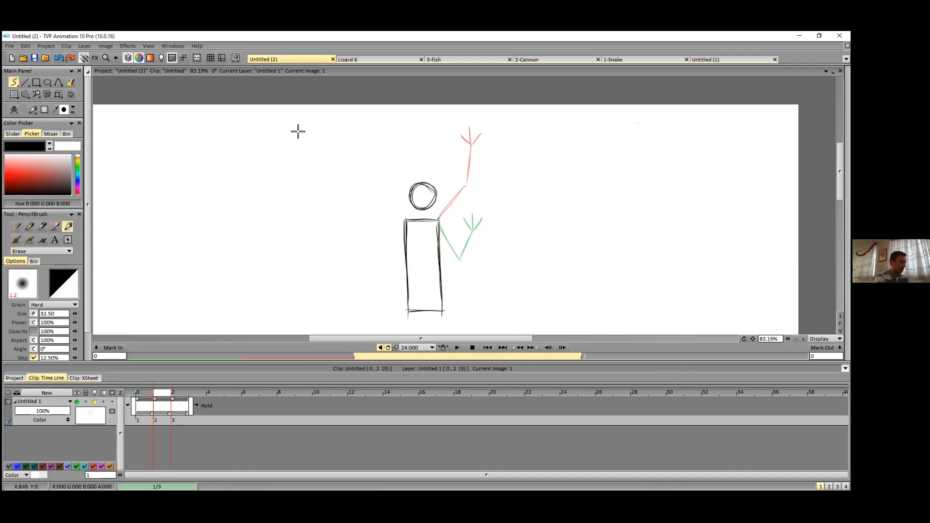
pyautogui.click(29, 226)
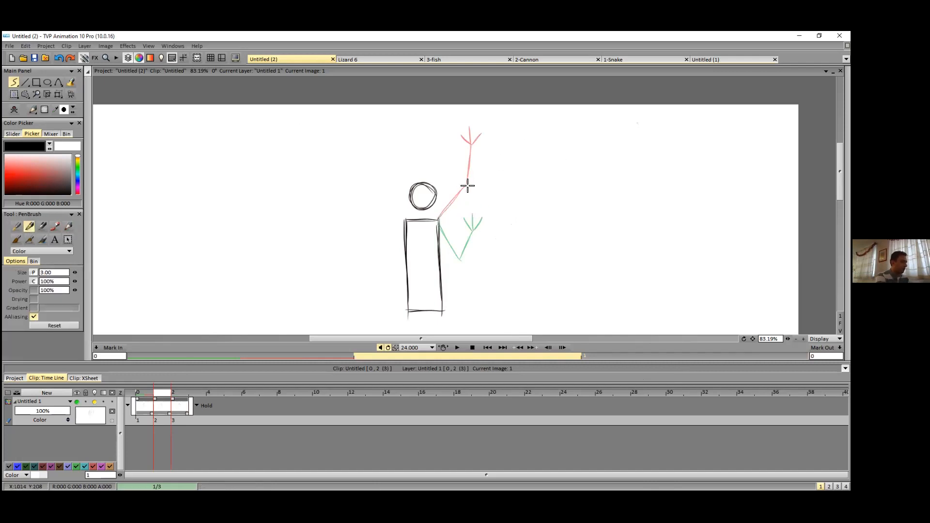
pyautogui.moveTo(460, 176); pyautogui.dragTo(479, 181)
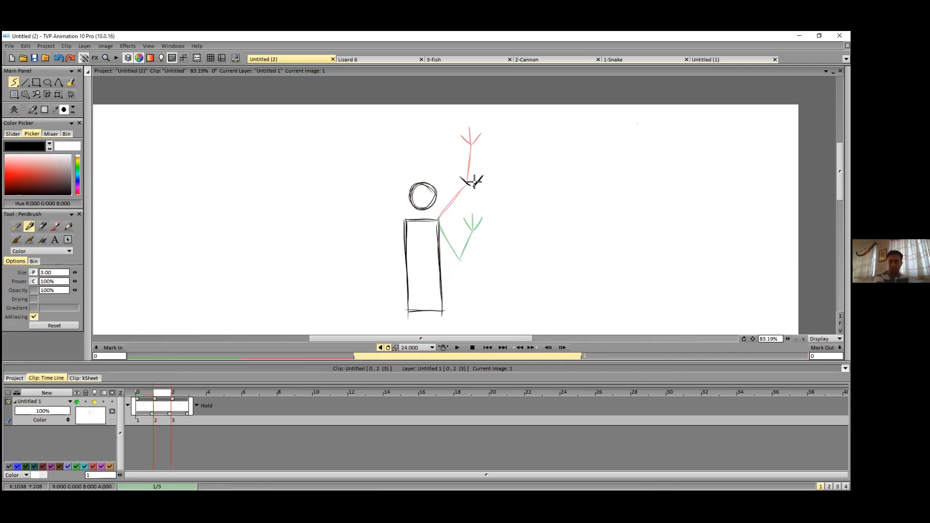
pyautogui.moveTo(471, 172); pyautogui.dragTo(472, 186)
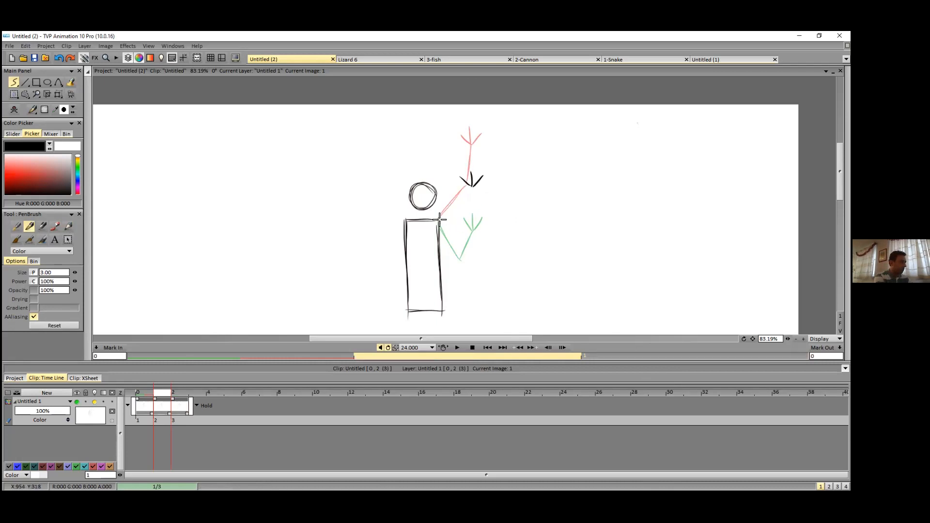
pyautogui.moveTo(468, 227)
pyautogui.mouseDown()
pyautogui.moveTo(436, 222)
pyautogui.moveTo(472, 227)
pyautogui.mouseUp()
pyautogui.moveTo(474, 185); pyautogui.dragTo(472, 227)
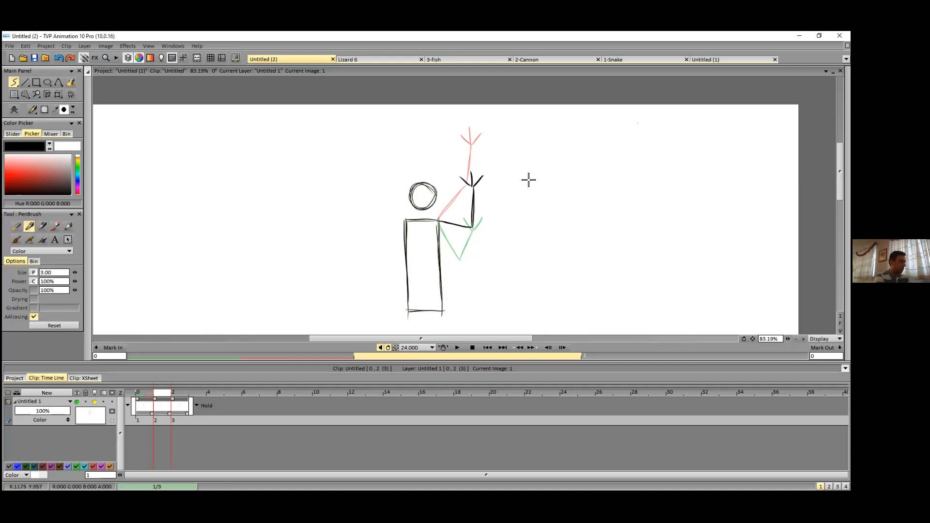
# Step: Number the three hand positions 1, 2 and 3 from the highest down, undoing the arrow drawn beside them
pyautogui.moveTo(494, 128); pyautogui.dragTo(498, 142)
pyautogui.moveTo(491, 173); pyautogui.dragTo(504, 180)
pyautogui.moveTo(488, 217); pyautogui.dragTo(484, 233)
pyautogui.moveTo(532, 124)
pyautogui.mouseDown()
pyautogui.moveTo(530, 216)
pyautogui.moveTo(546, 202)
pyautogui.mouseUp()
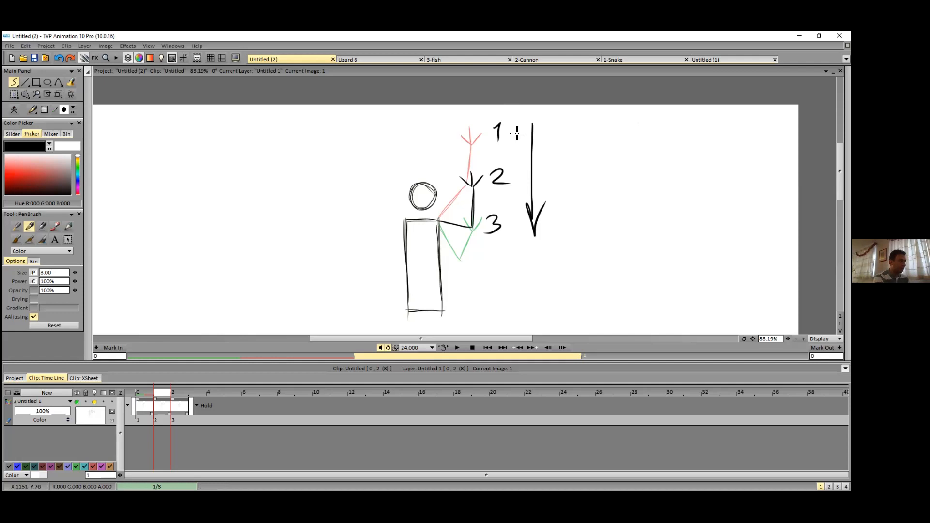
pyautogui.hotkey('ctrl', 'z')
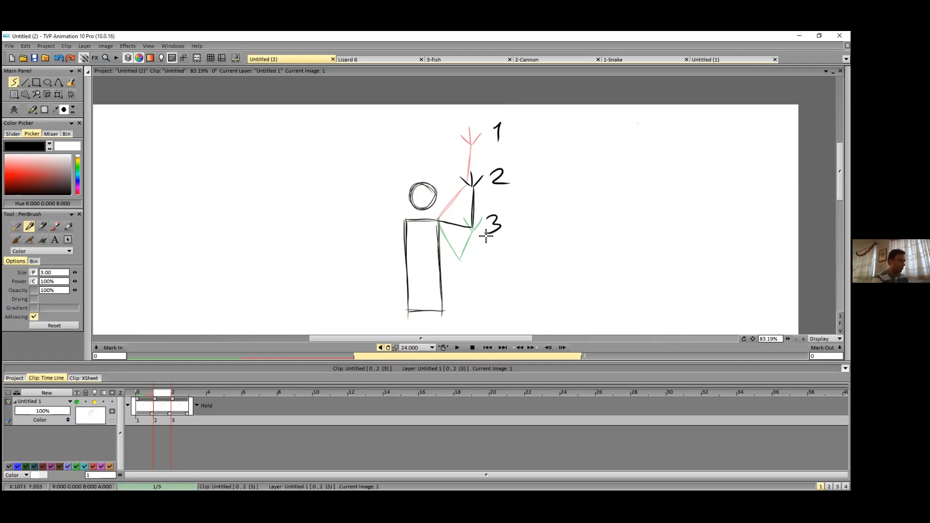
# Step: Extend the layer to a fourth frame holding the lowered-arm pose, undo clearing its drawing, and erase its arm
pyautogui.click(179, 392)
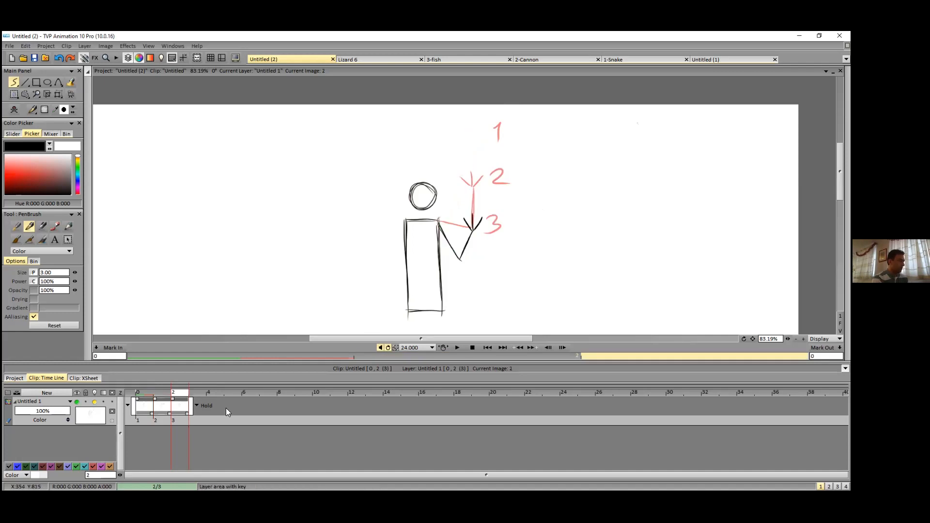
pyautogui.moveTo(187, 413); pyautogui.dragTo(206, 413)
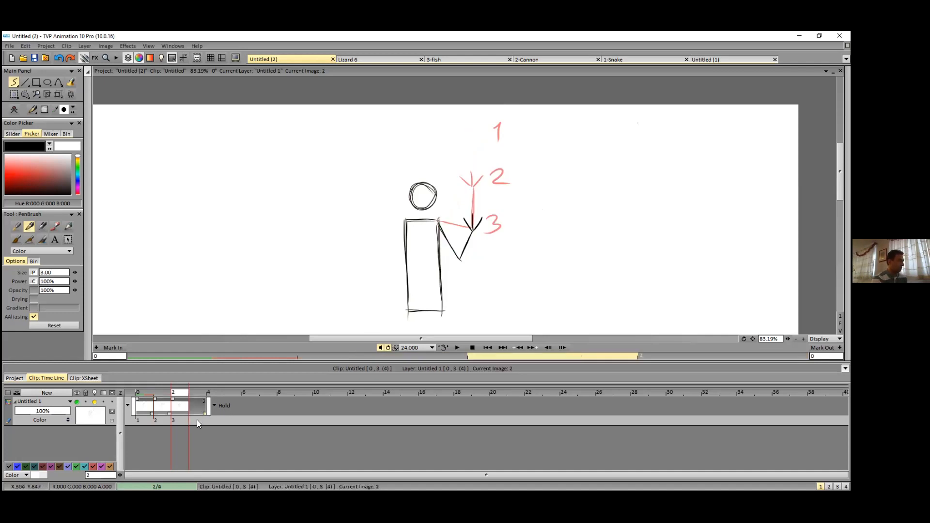
pyautogui.click(196, 419)
pyautogui.press('BackSpace')
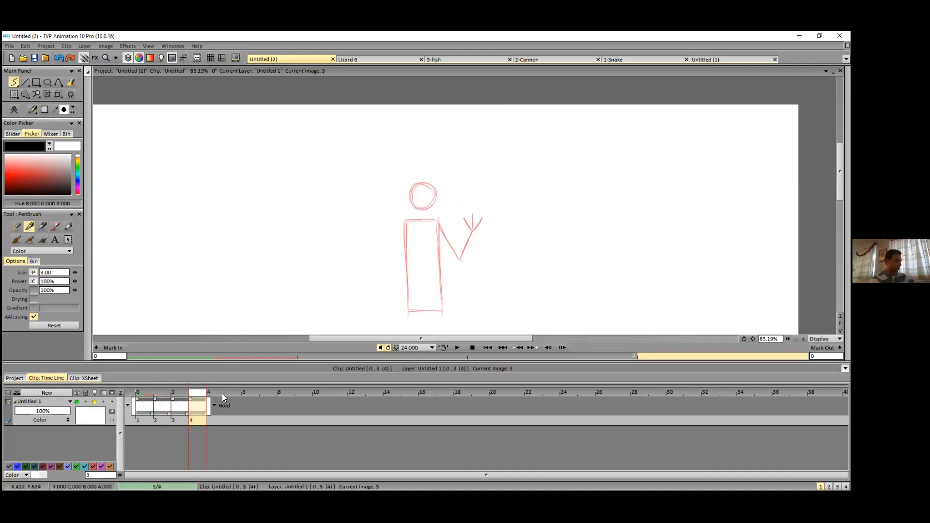
pyautogui.moveTo(183, 391); pyautogui.dragTo(197, 393)
pyautogui.click(185, 396)
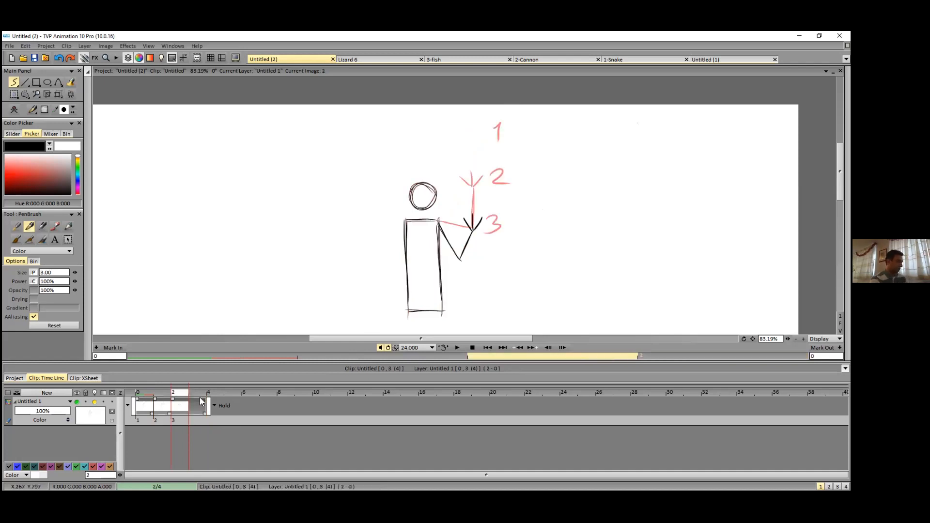
pyautogui.click(198, 391)
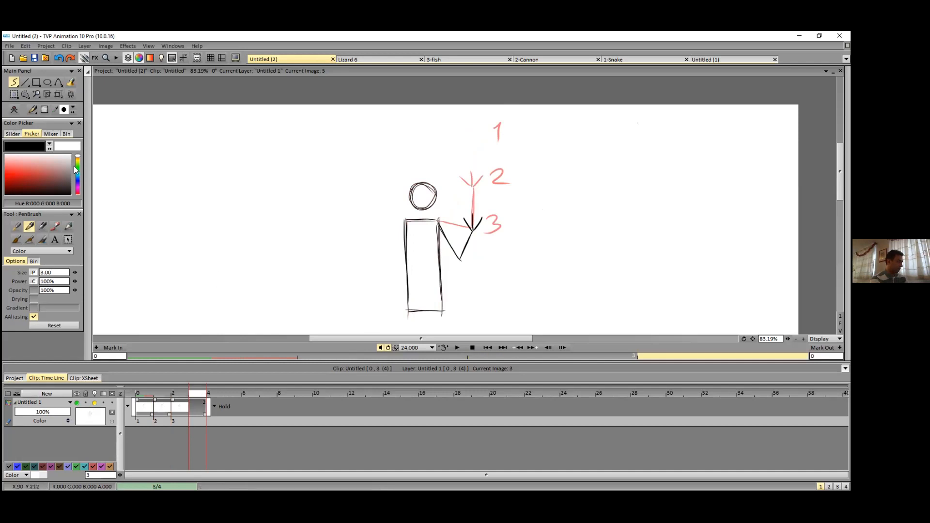
pyautogui.click(68, 226)
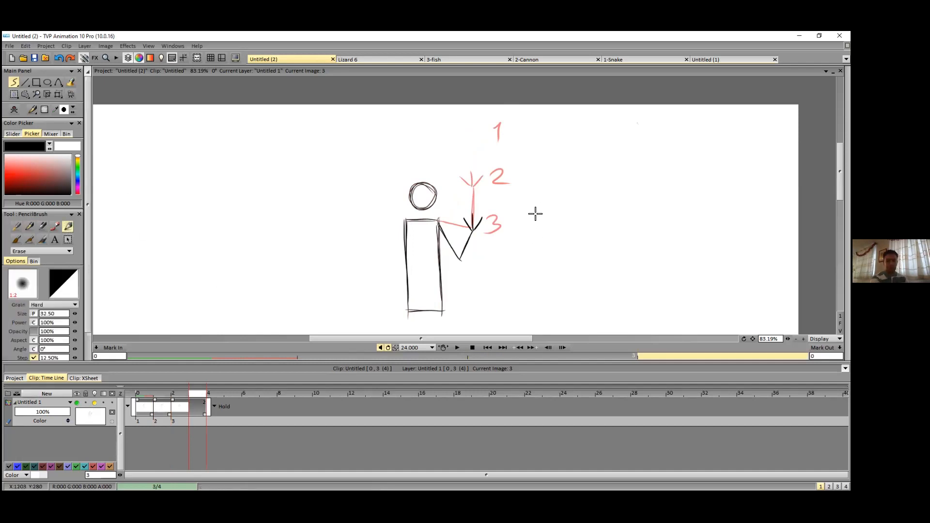
pyautogui.moveTo(492, 227)
pyautogui.mouseDown()
pyautogui.moveTo(479, 210)
pyautogui.moveTo(474, 257)
pyautogui.moveTo(463, 252)
pyautogui.moveTo(459, 230)
pyautogui.moveTo(450, 229)
pyautogui.moveTo(450, 242)
pyautogui.moveTo(458, 215)
pyautogui.mouseUp()
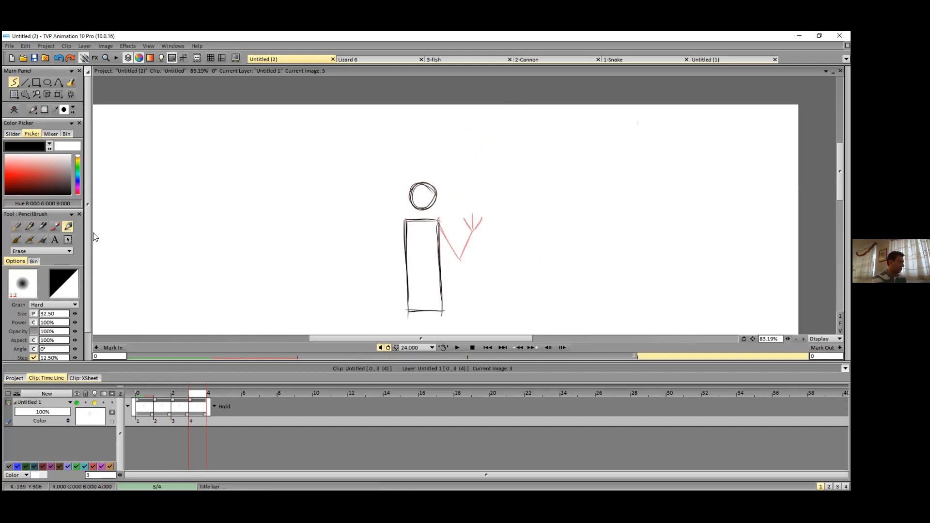
# Step: Set the layer's behavior after its last frame to Repeat and compare the third and fourth frames
pyautogui.click(30, 225)
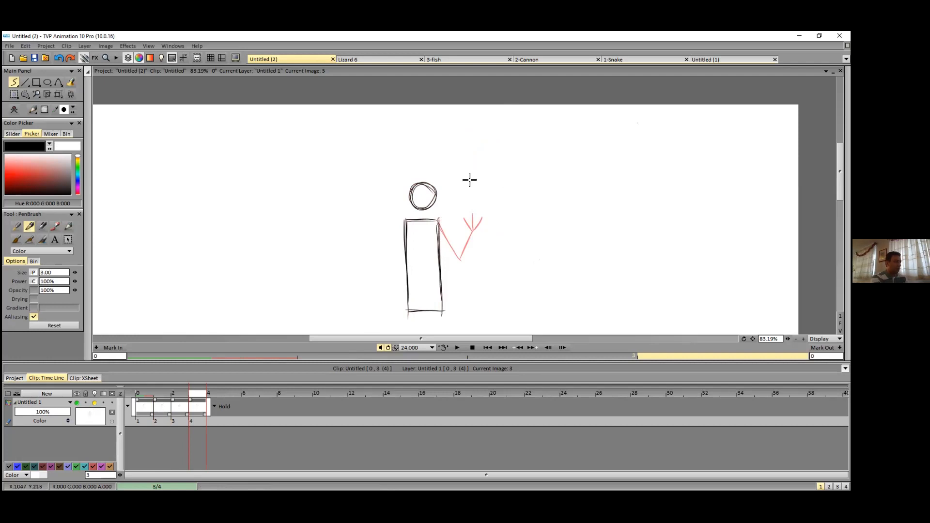
pyautogui.click(214, 406)
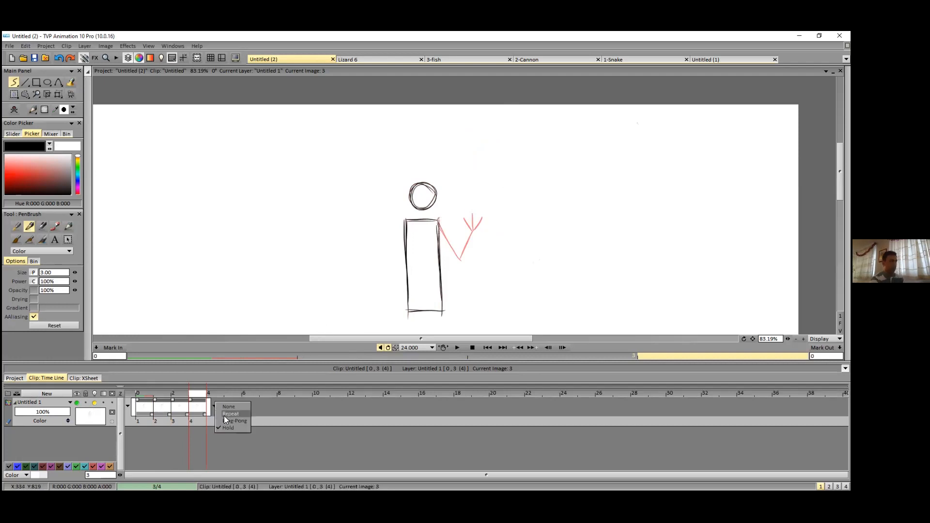
pyautogui.click(224, 415)
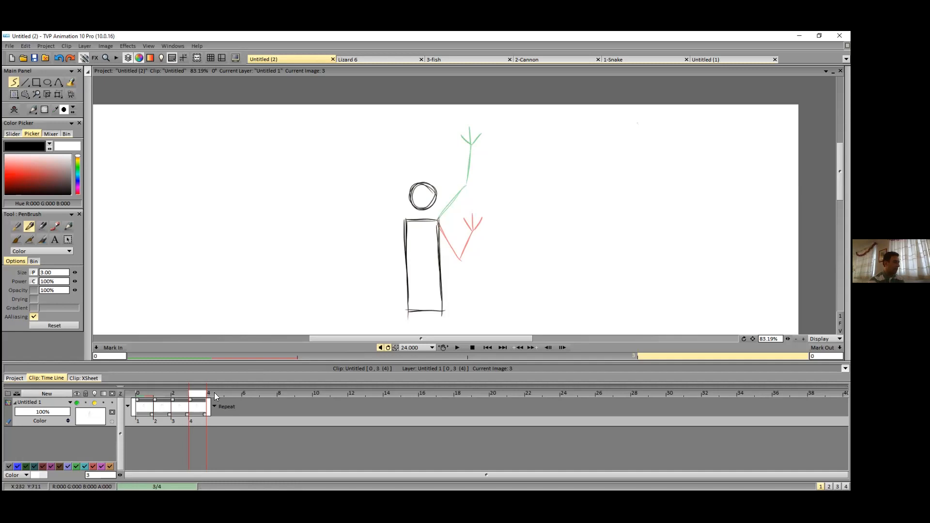
pyautogui.click(185, 392)
pyautogui.click(197, 391)
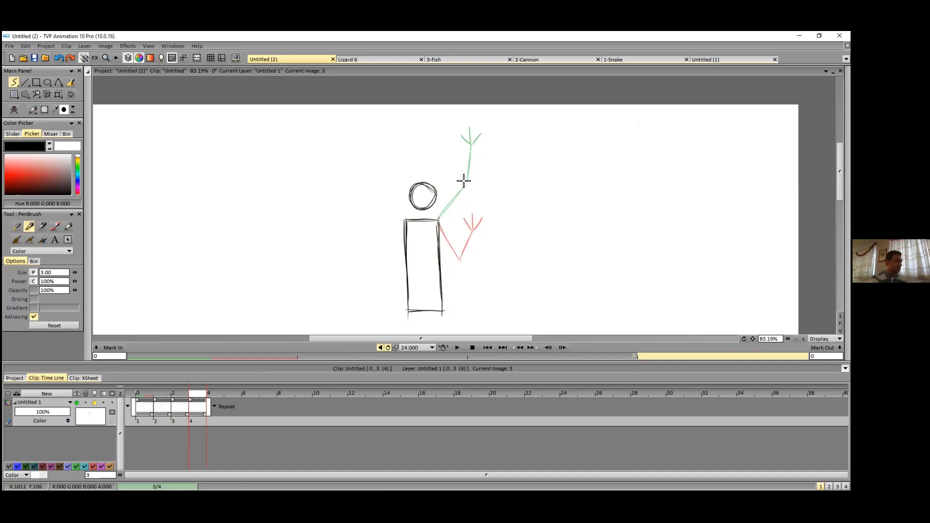
pyautogui.moveTo(461, 175)
pyautogui.mouseDown()
pyautogui.moveTo(466, 185)
pyautogui.moveTo(482, 170)
pyautogui.moveTo(469, 186)
pyautogui.mouseUp()
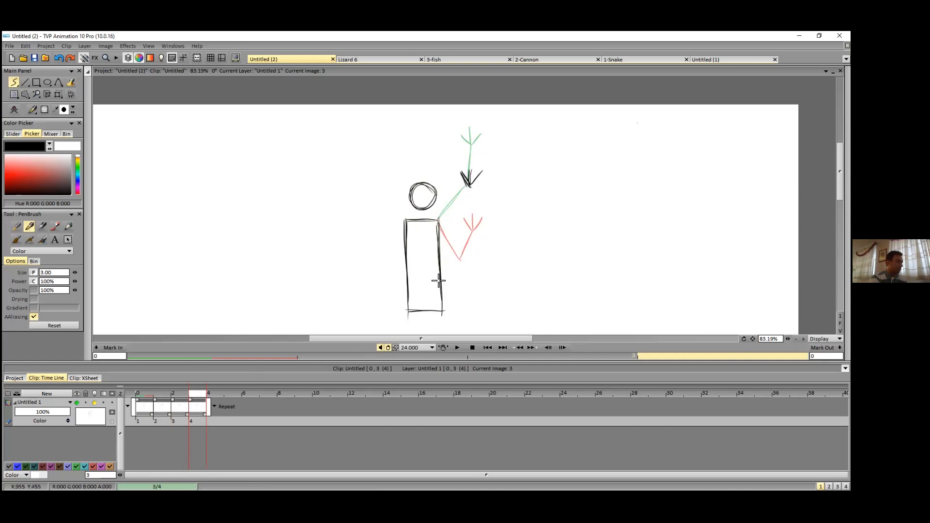
pyautogui.click(165, 391)
pyautogui.click(191, 390)
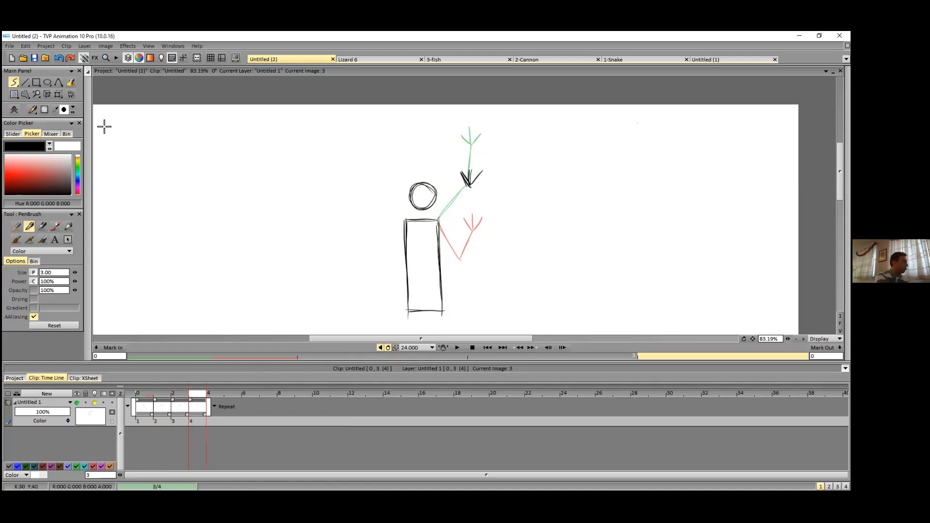
pyautogui.click(68, 227)
pyautogui.moveTo(482, 162)
pyautogui.mouseDown()
pyautogui.moveTo(460, 175)
pyautogui.moveTo(490, 183)
pyautogui.mouseUp()
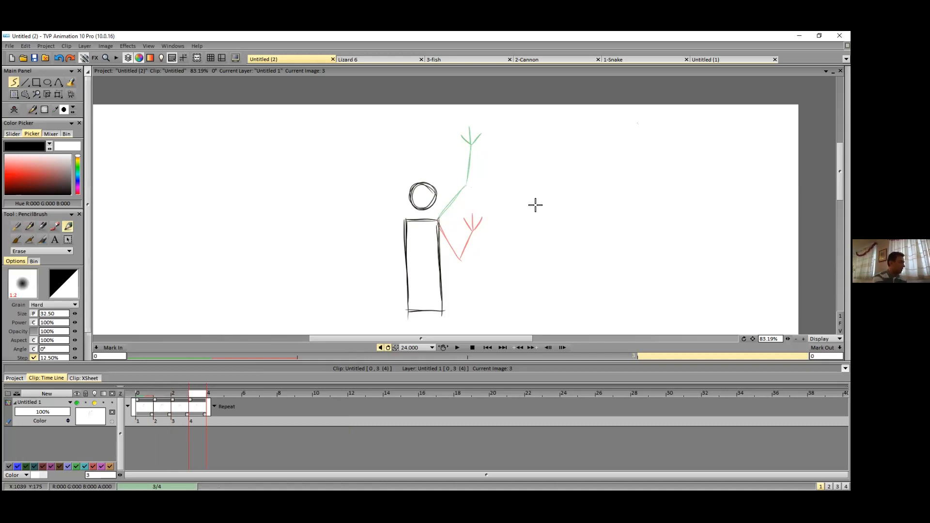
# Step: Draw the fourth frame's arm reaching outward from the shoulder, with the forearm slanting up to a three-fingered hand
pyautogui.click(29, 226)
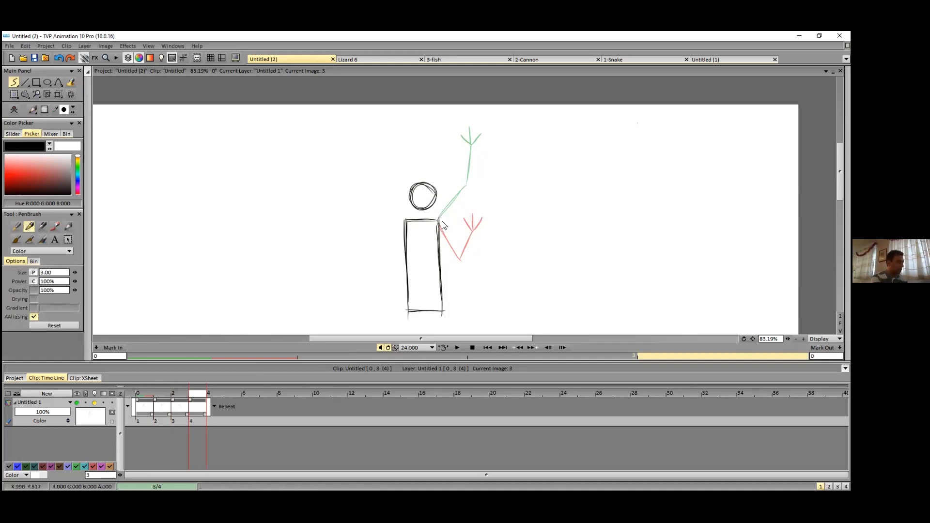
pyautogui.moveTo(439, 220)
pyautogui.mouseDown()
pyautogui.moveTo(478, 213)
pyautogui.moveTo(511, 182)
pyautogui.mouseUp()
pyautogui.moveTo(477, 213); pyautogui.dragTo(511, 181)
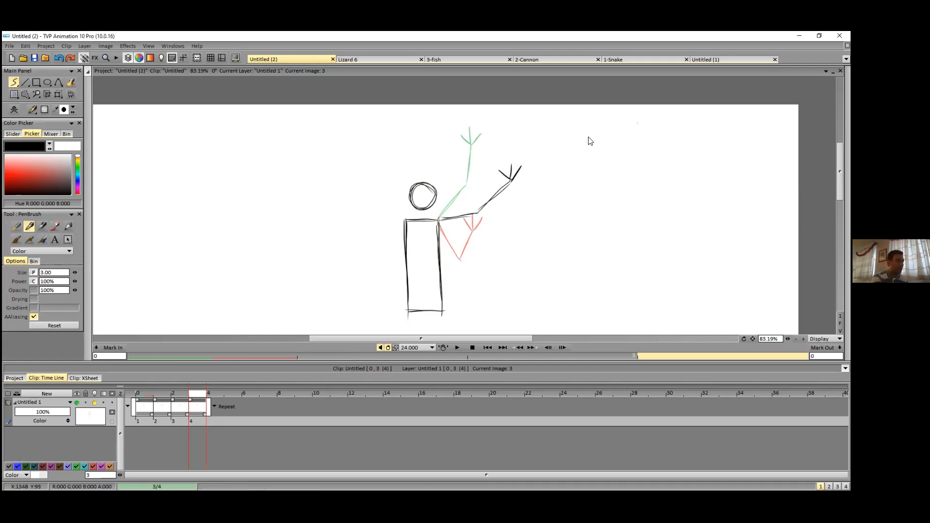
# Step: Sketch a motion diagram beside the figure: circles 1, 2 and 3 on a downward arrow, and 4 on a curve back to 1
pyautogui.moveTo(587, 130)
pyautogui.mouseDown()
pyautogui.moveTo(583, 209)
pyautogui.moveTo(576, 197)
pyautogui.moveTo(585, 216)
pyautogui.moveTo(616, 209)
pyautogui.moveTo(633, 190)
pyautogui.moveTo(637, 155)
pyautogui.moveTo(610, 129)
pyautogui.moveTo(608, 141)
pyautogui.moveTo(578, 125)
pyautogui.moveTo(576, 175)
pyautogui.mouseUp()
pyautogui.moveTo(562, 212); pyautogui.dragTo(561, 229)
pyautogui.moveTo(647, 163); pyautogui.dragTo(653, 176)
pyautogui.moveTo(648, 165)
pyautogui.mouseDown()
pyautogui.moveTo(648, 186)
pyautogui.moveTo(637, 170)
pyautogui.mouseUp()
pyautogui.moveTo(592, 127)
pyautogui.mouseDown()
pyautogui.moveTo(583, 138)
pyautogui.moveTo(591, 128)
pyautogui.mouseUp()
pyautogui.moveTo(587, 164); pyautogui.dragTo(586, 165)
pyautogui.moveTo(587, 206); pyautogui.dragTo(585, 209)
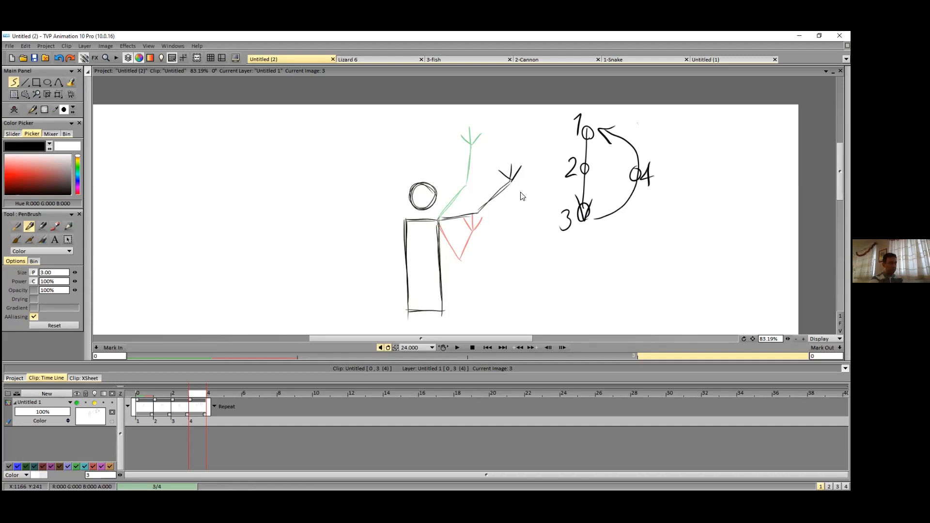
# Step: Erase the fourth frame's hand and redraw its three fingers pointing outward and down from the wrist
pyautogui.click(69, 226)
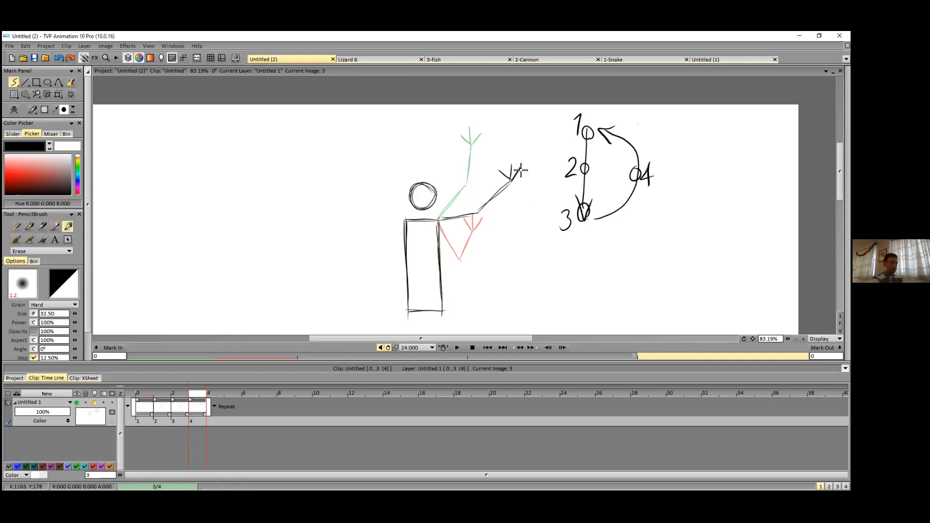
pyautogui.moveTo(529, 168); pyautogui.dragTo(503, 171)
pyautogui.click(66, 225)
pyautogui.moveTo(510, 180)
pyautogui.mouseDown()
pyautogui.moveTo(534, 186)
pyautogui.moveTo(522, 198)
pyautogui.mouseUp()
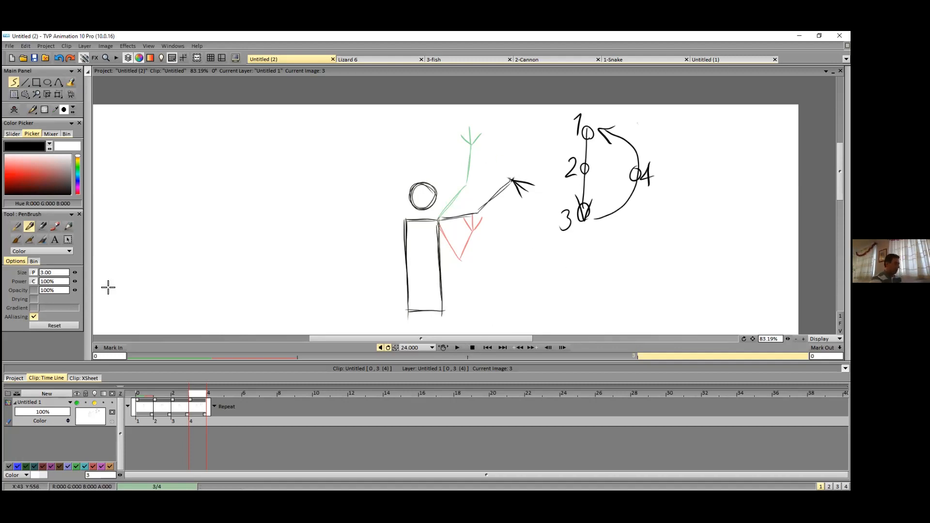
# Step: Erase the motion diagram on the fourth frame and the numbers 1, 2 and 3 on the second frame
pyautogui.click(67, 226)
pyautogui.moveTo(707, 160)
pyautogui.mouseDown()
pyautogui.moveTo(638, 206)
pyautogui.moveTo(678, 163)
pyautogui.moveTo(558, 242)
pyautogui.moveTo(644, 163)
pyautogui.moveTo(639, 141)
pyautogui.moveTo(586, 151)
pyautogui.moveTo(562, 144)
pyautogui.moveTo(584, 184)
pyautogui.mouseUp()
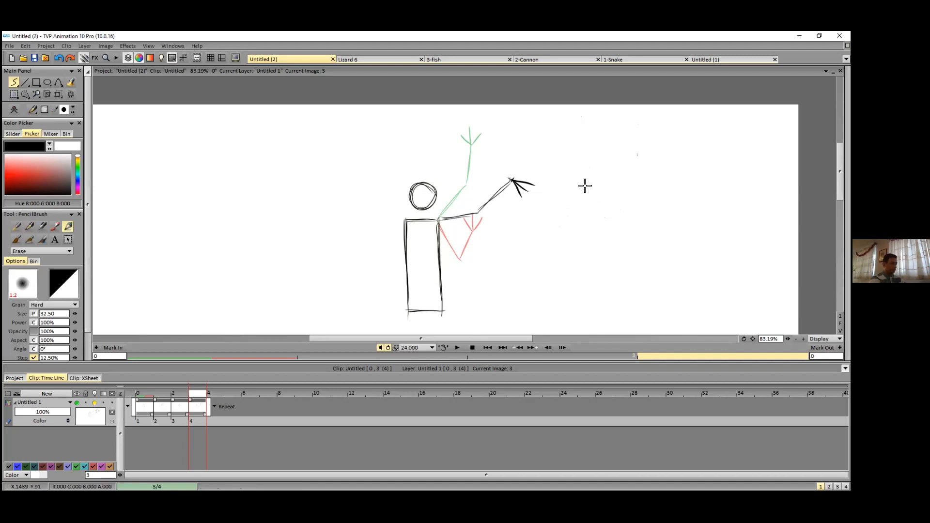
pyautogui.click(179, 393)
pyautogui.click(161, 393)
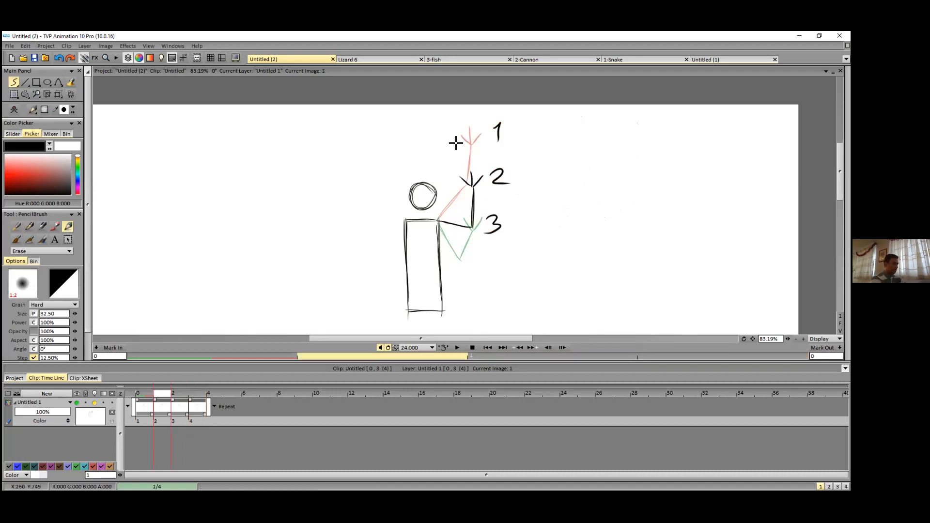
pyautogui.moveTo(502, 122); pyautogui.dragTo(500, 141)
pyautogui.moveTo(501, 177); pyautogui.dragTo(495, 188)
pyautogui.moveTo(493, 224); pyautogui.dragTo(489, 241)
# Step: Set the playback frame rate to 3 fps and preview the arm loop
pyautogui.click(426, 349)
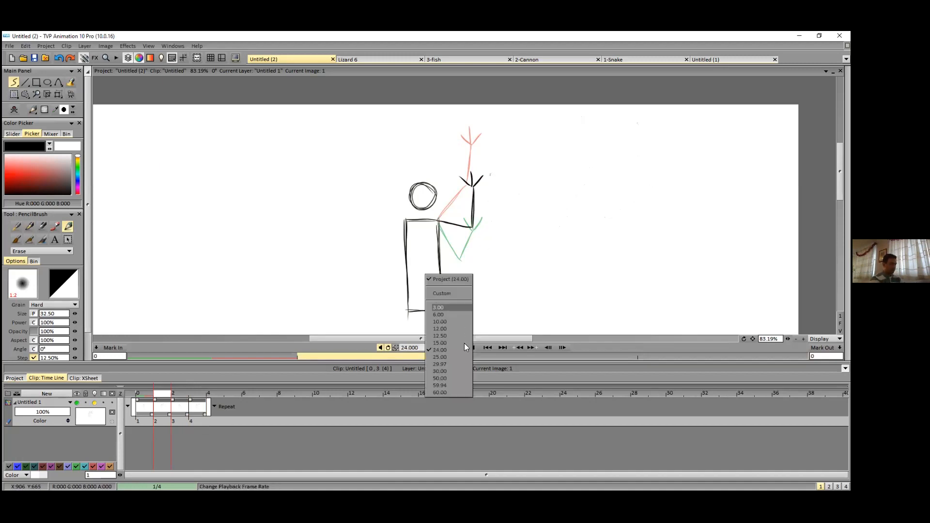
pyautogui.click(450, 307)
pyautogui.click(450, 347)
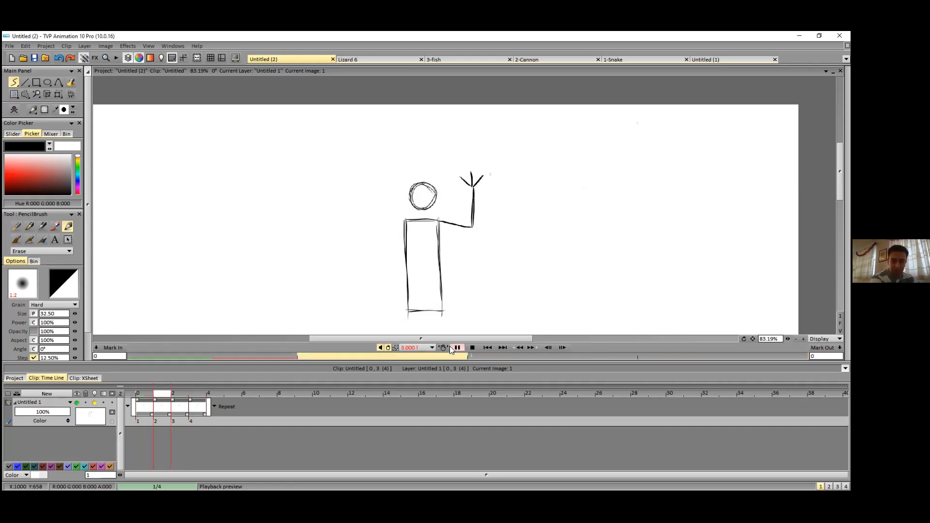
pyautogui.click(142, 394)
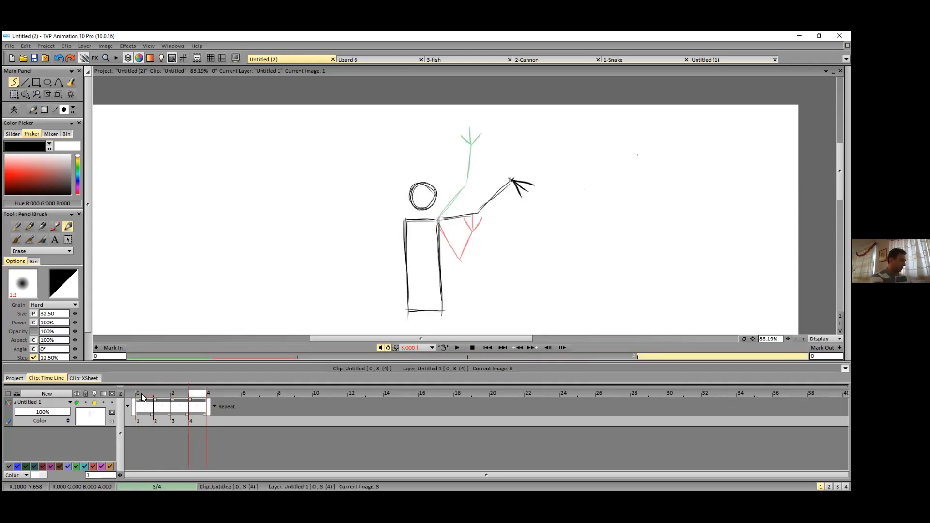
# Step: Turn off the layer's light table at the first frame and add a new animation layer above it
pyautogui.click(150, 402)
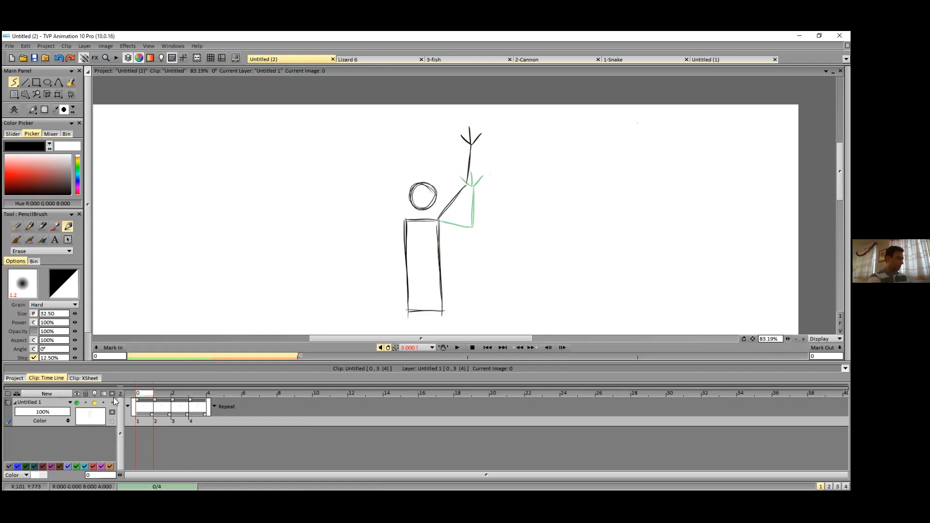
pyautogui.click(95, 403)
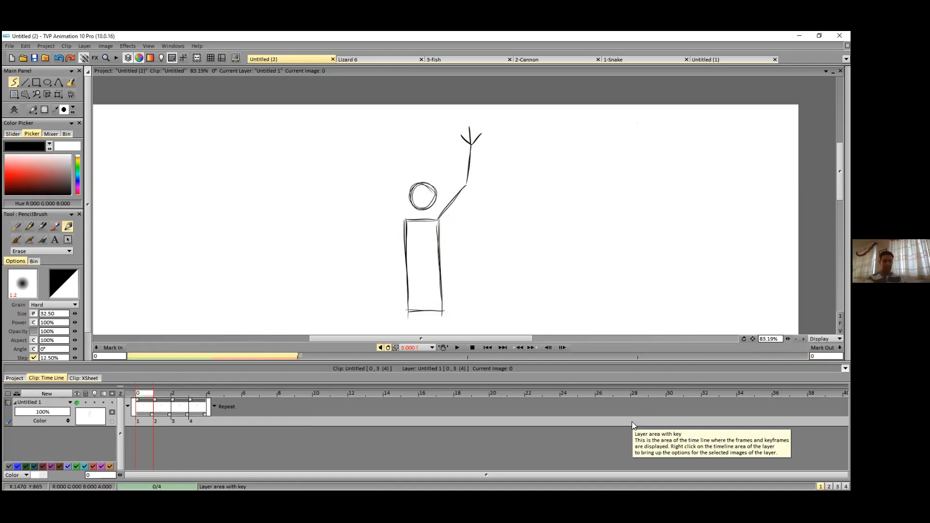
pyautogui.click(55, 395)
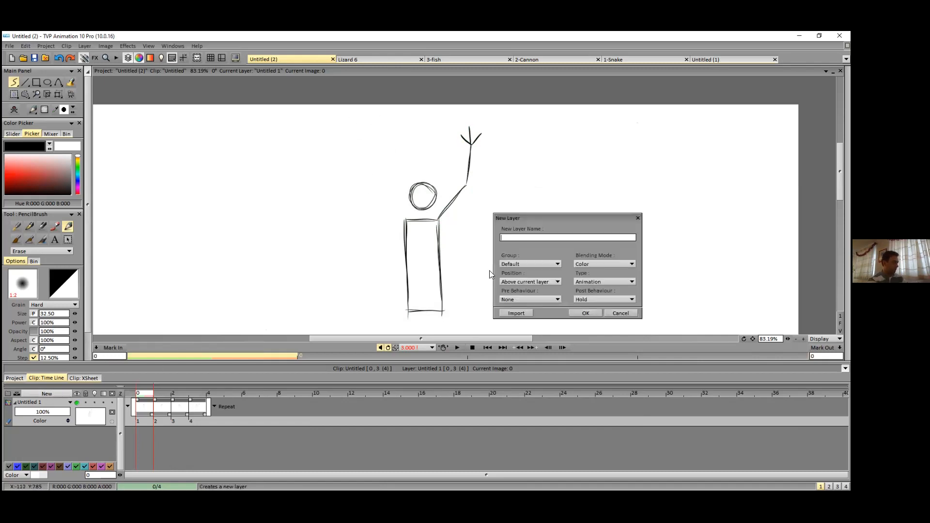
pyautogui.click(587, 313)
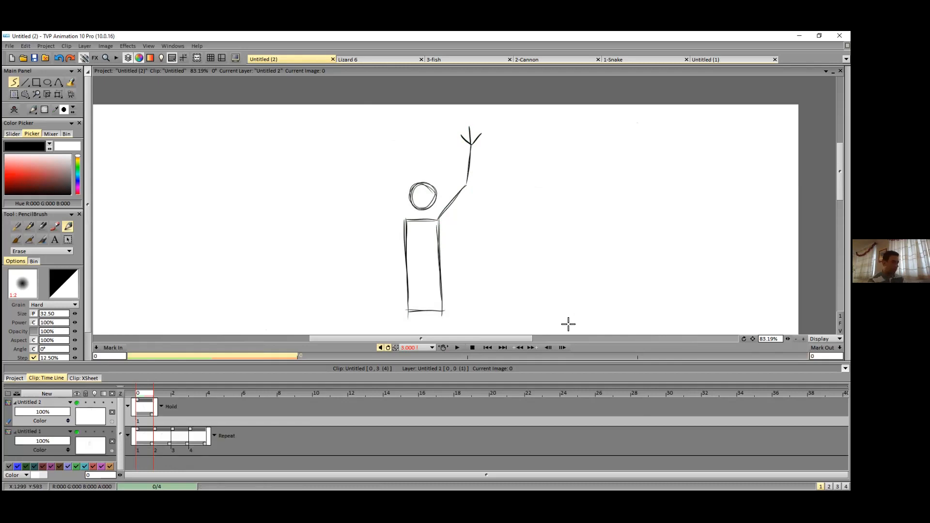
# Step: Draw three red circles with the size 3 pen on the new layer, marking the hand's high, middle and low positions
pyautogui.click(5, 174)
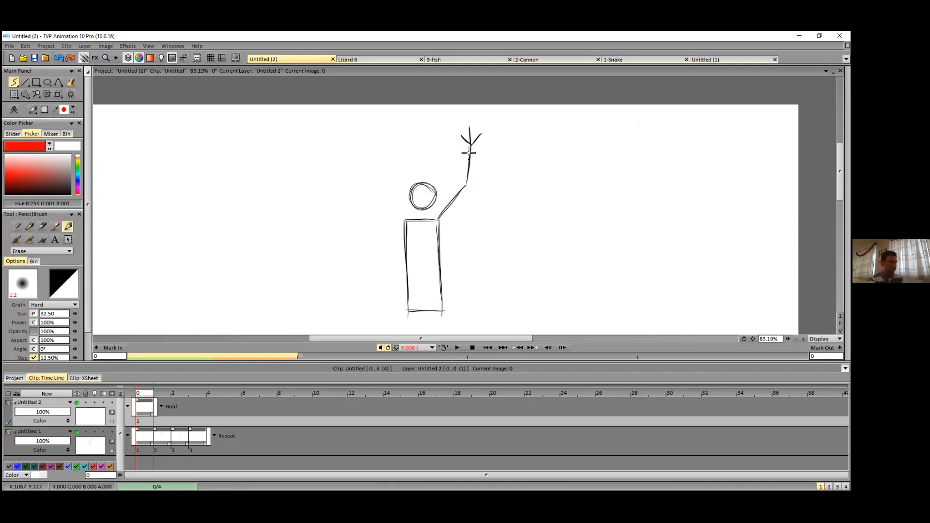
pyautogui.click(29, 227)
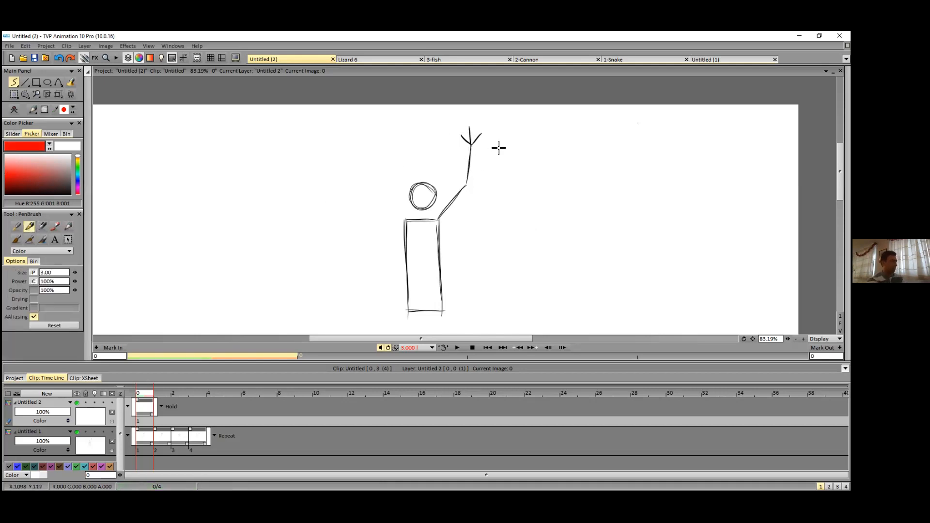
pyautogui.moveTo(462, 131); pyautogui.dragTo(470, 196)
pyautogui.moveTo(479, 229); pyautogui.dragTo(478, 224)
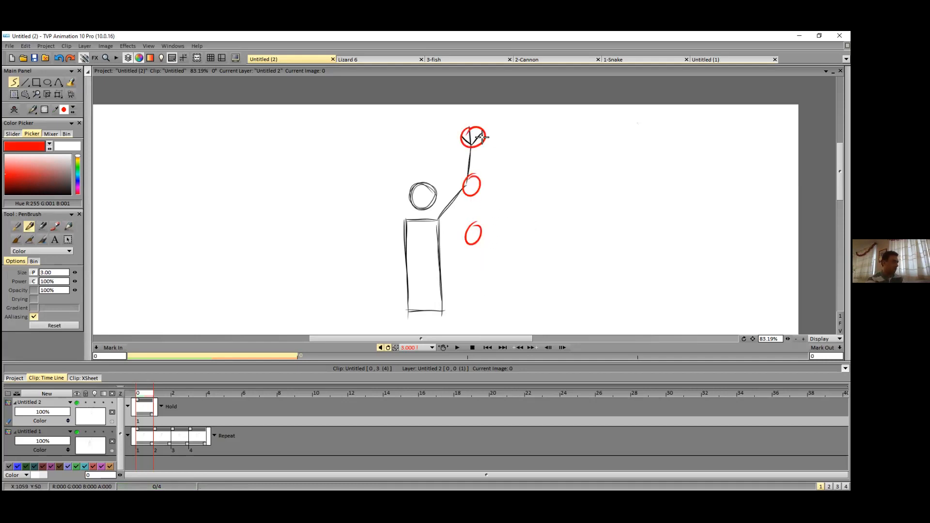
# Step: Label the circles 1, 2 and 3, add an outer circle 4, and draw a downward arrow and a curved return arrow
pyautogui.moveTo(489, 128); pyautogui.dragTo(492, 142)
pyautogui.moveTo(486, 175); pyautogui.dragTo(495, 189)
pyautogui.moveTo(487, 225); pyautogui.dragTo(488, 242)
pyautogui.moveTo(526, 174)
pyautogui.mouseDown()
pyautogui.moveTo(516, 193)
pyautogui.moveTo(543, 193)
pyautogui.mouseUp()
pyautogui.moveTo(471, 146)
pyautogui.mouseDown()
pyautogui.moveTo(474, 226)
pyautogui.moveTo(465, 220)
pyautogui.moveTo(505, 221)
pyautogui.moveTo(477, 237)
pyautogui.moveTo(501, 219)
pyautogui.moveTo(489, 144)
pyautogui.moveTo(497, 167)
pyautogui.mouseUp()
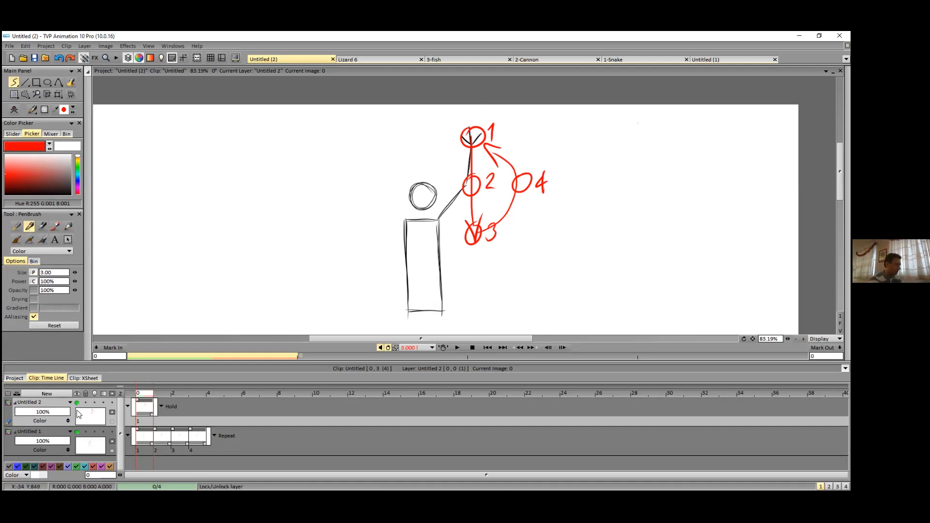
# Step: Rename the diagram layer as Guide and lower its opacity to 24%
pyautogui.click(70, 402)
pyautogui.click(92, 386)
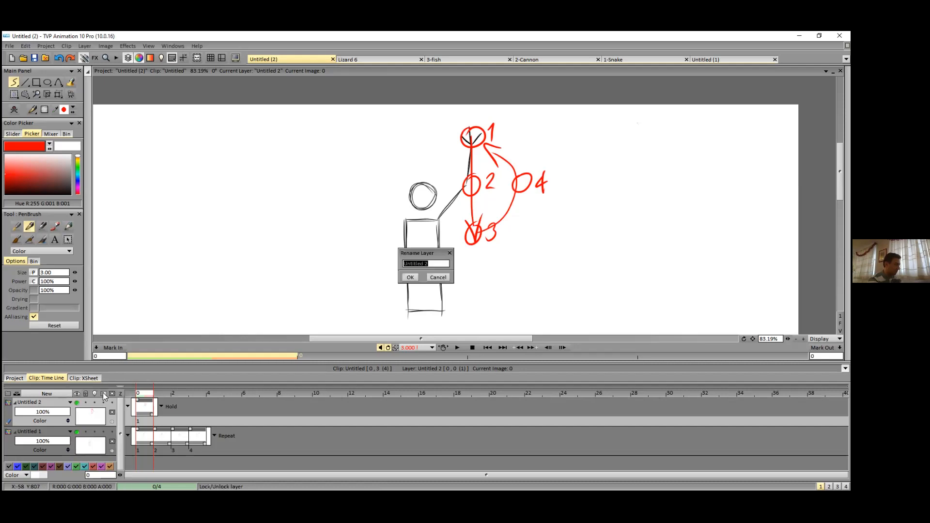
pyautogui.write('Guide')
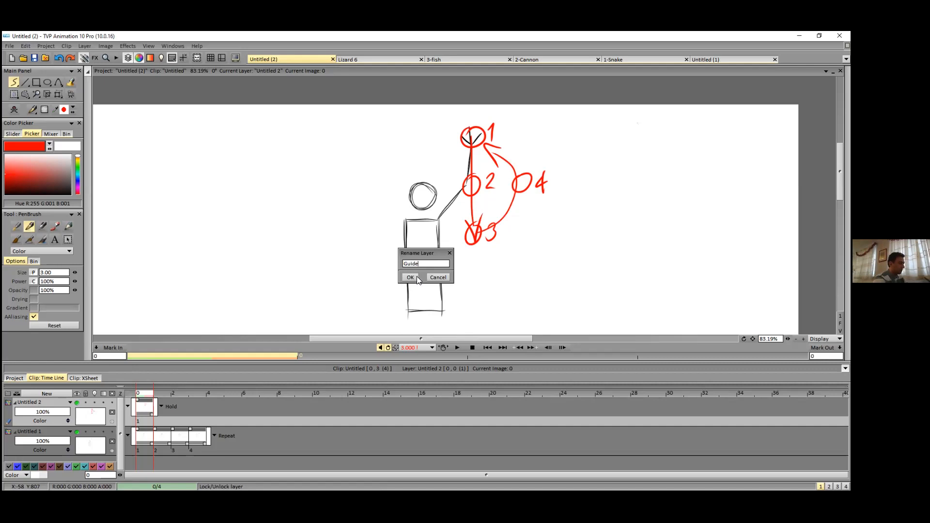
pyautogui.click(417, 277)
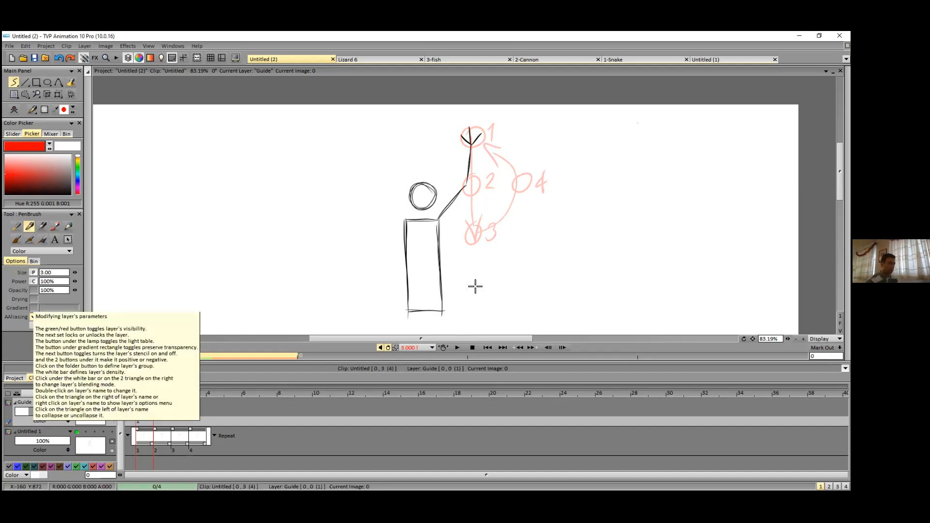
# Step: Play the arm loop against the faded guide and return to the first frame
pyautogui.click(457, 348)
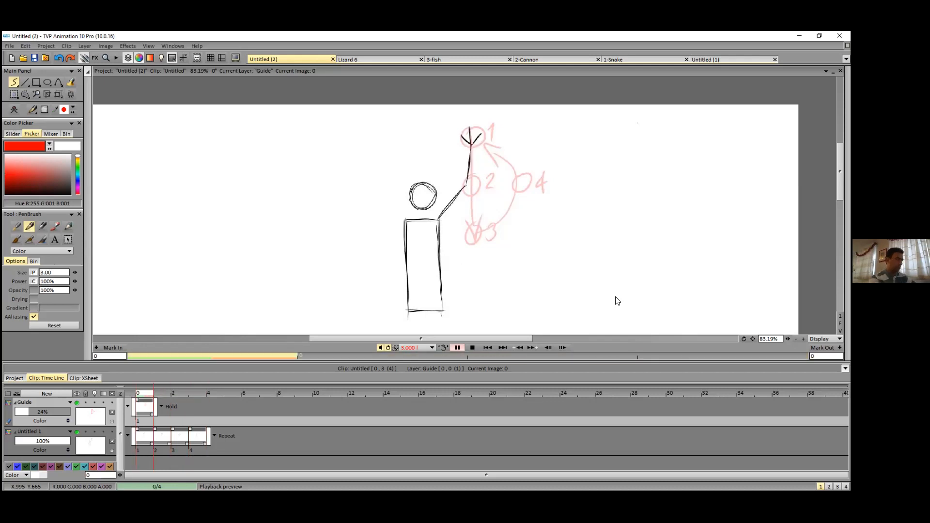
pyautogui.click(148, 394)
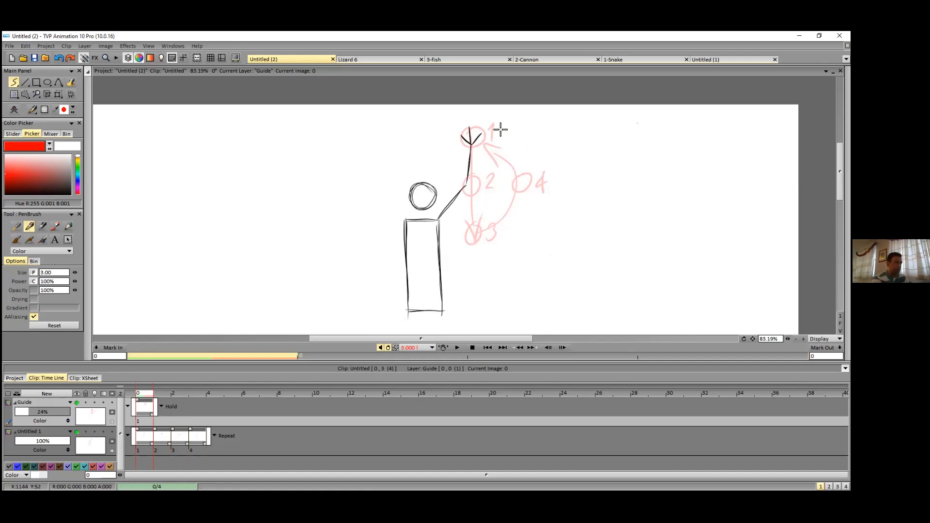
# Step: Undo the stray stroke on the Guide layer and draw the opposite upper arm in black on the Untitled 1 layer
pyautogui.moveTo(384, 255); pyautogui.dragTo(401, 230)
pyautogui.hotkey('ctrl', 'z')
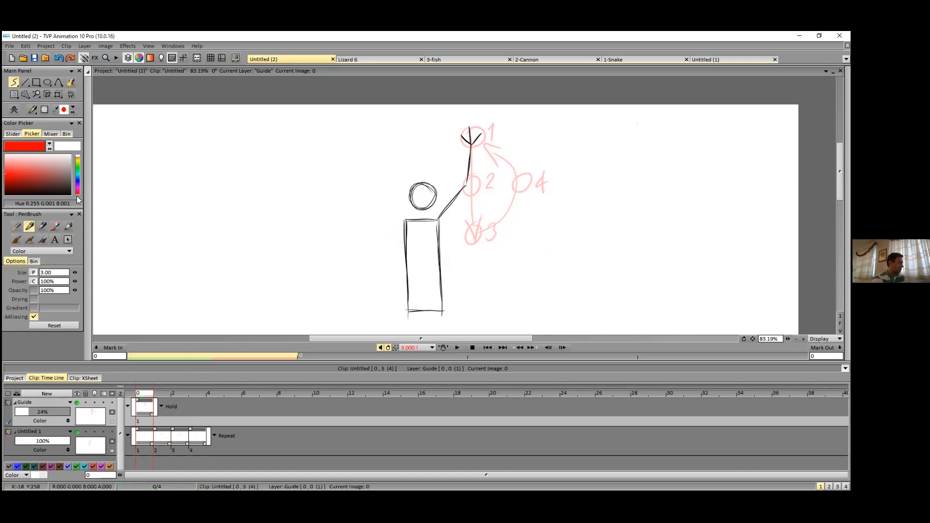
pyautogui.click(70, 194)
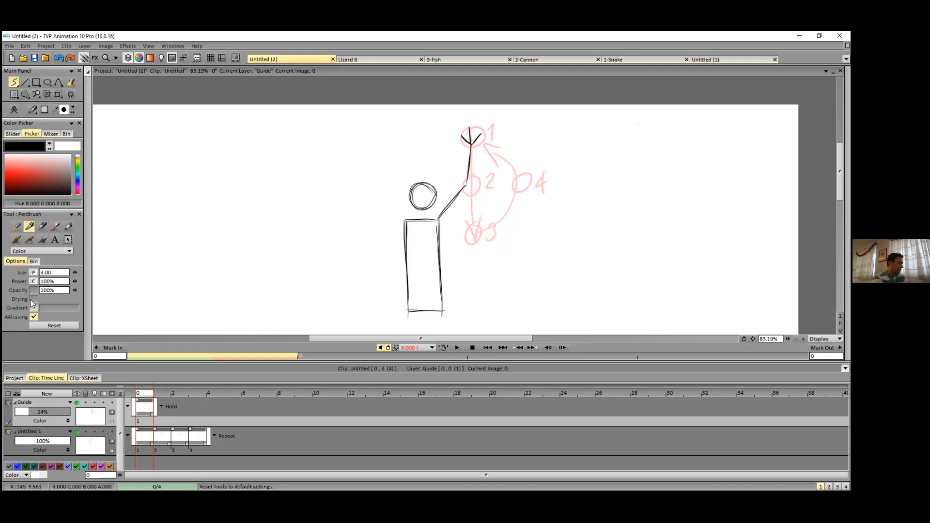
pyautogui.click(40, 450)
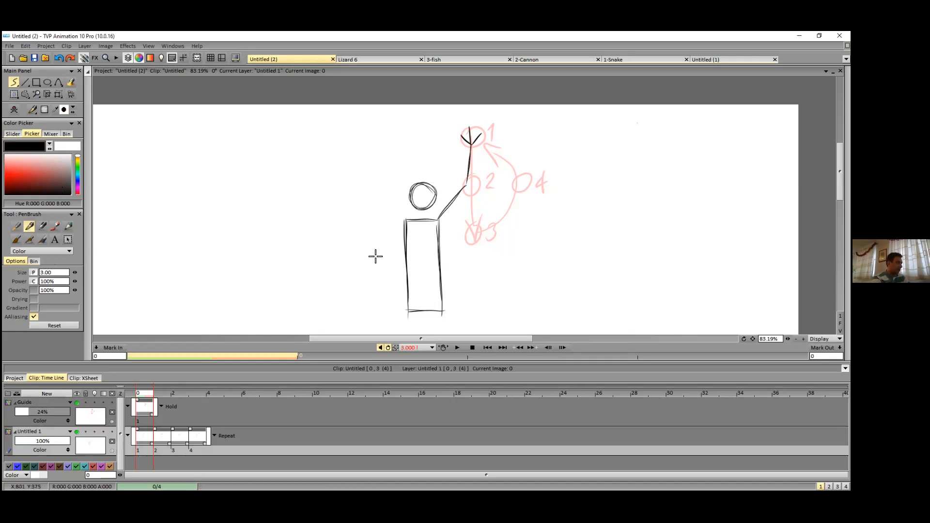
pyautogui.moveTo(405, 221); pyautogui.dragTo(387, 262)
# Step: Turn on the Untitled 1 layer's light table, limit it to the second following frame, and move its settings away from the figure
pyautogui.click(93, 434)
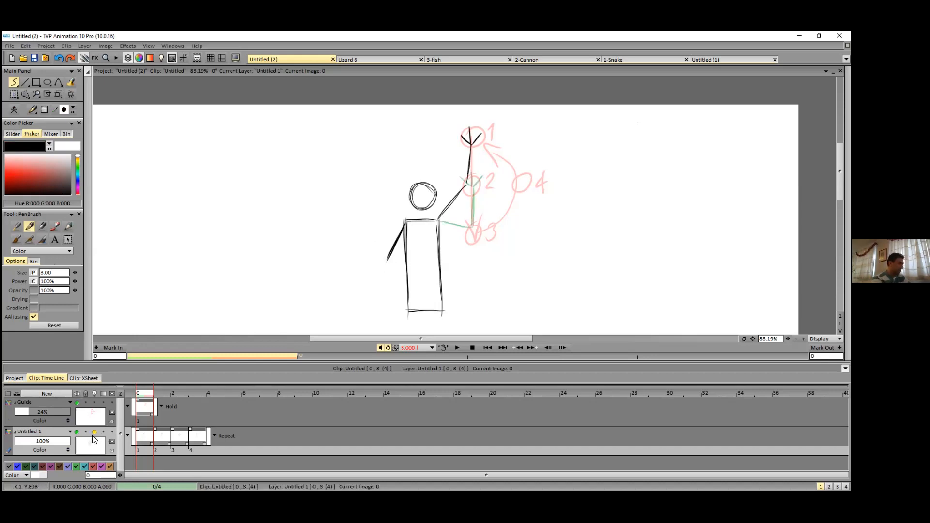
pyautogui.click(163, 59)
pyautogui.click(266, 125)
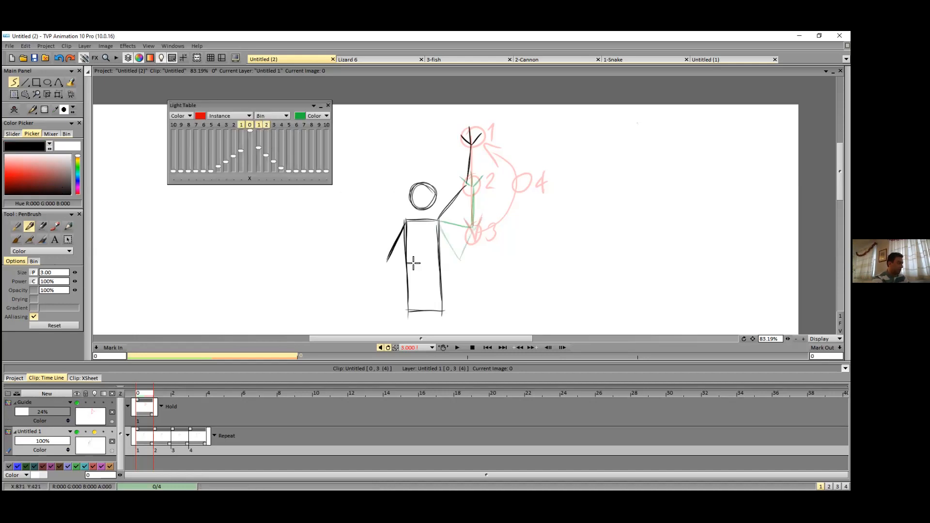
pyautogui.click(259, 125)
pyautogui.click(242, 125)
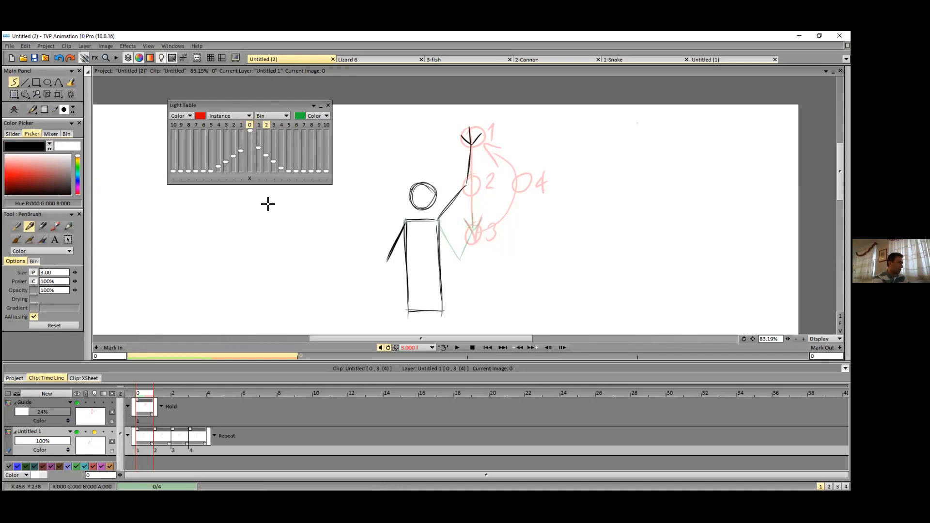
pyautogui.moveTo(270, 105); pyautogui.dragTo(235, 81)
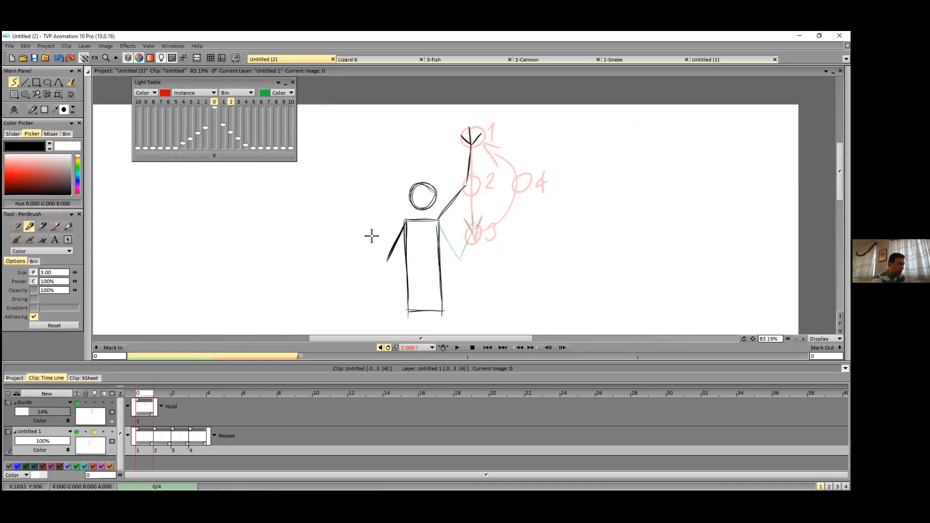
# Step: Draw the opposite forearm slanting up and outward from the elbow with a three-fingered hand, redoing the first forearm stroke
pyautogui.moveTo(366, 230); pyautogui.dragTo(386, 263)
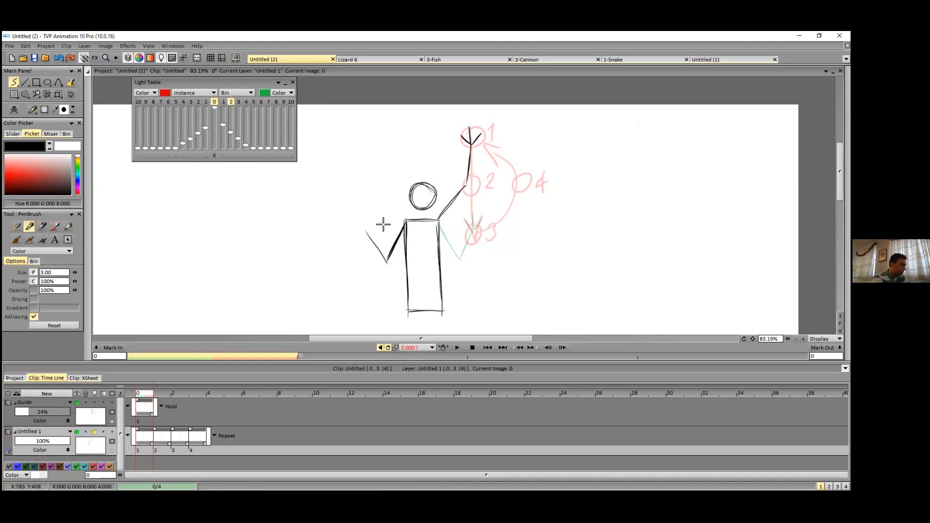
pyautogui.hotkey('ctrl', 'z')
pyautogui.moveTo(387, 262); pyautogui.dragTo(371, 232)
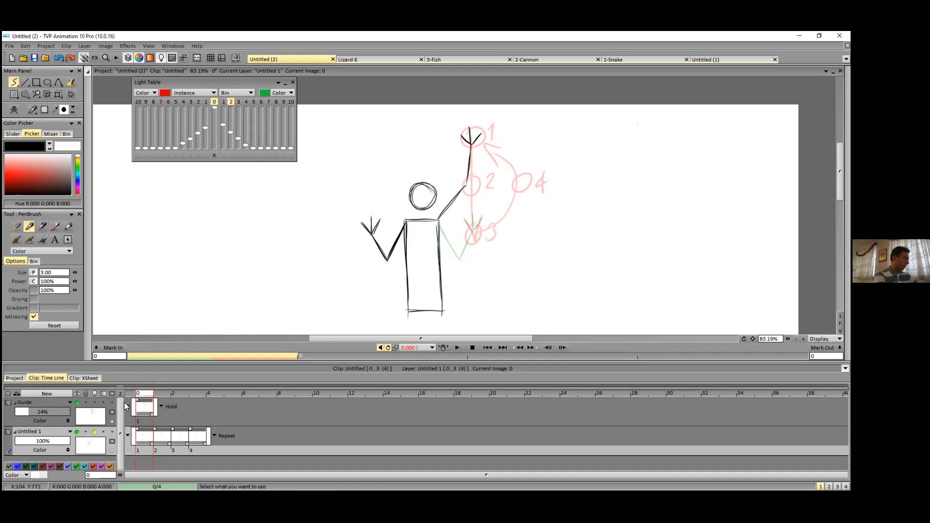
# Step: Hide the Guide layer and draw the second frame's opposite arm stretched outward, with the previous frame shown on the light table
pyautogui.click(77, 403)
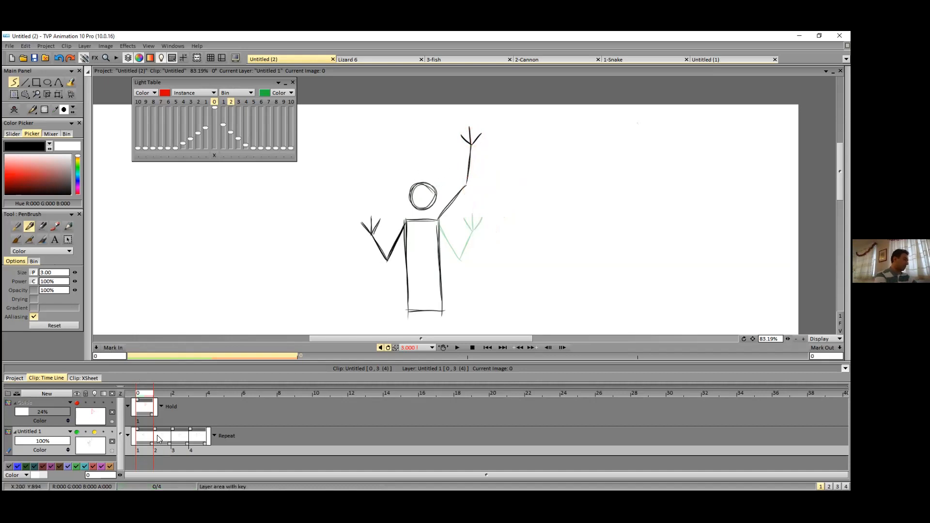
pyautogui.click(162, 394)
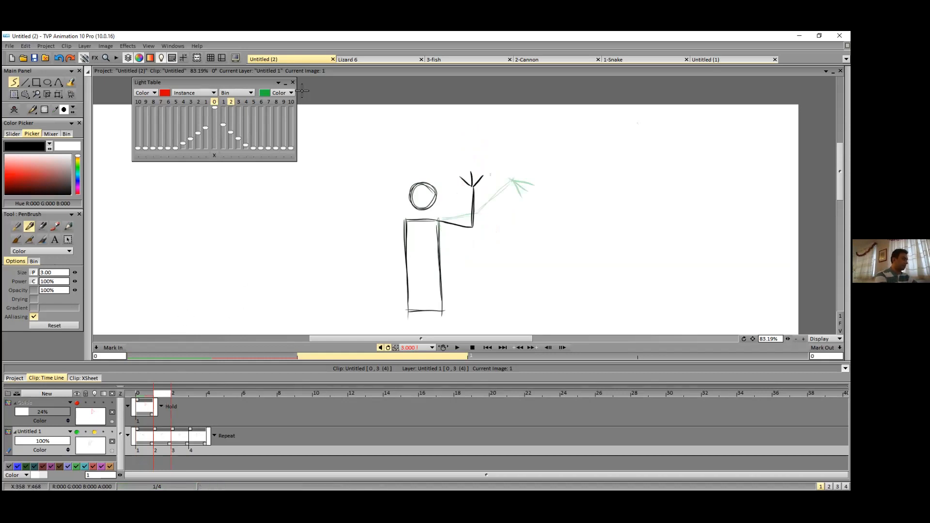
pyautogui.click(205, 101)
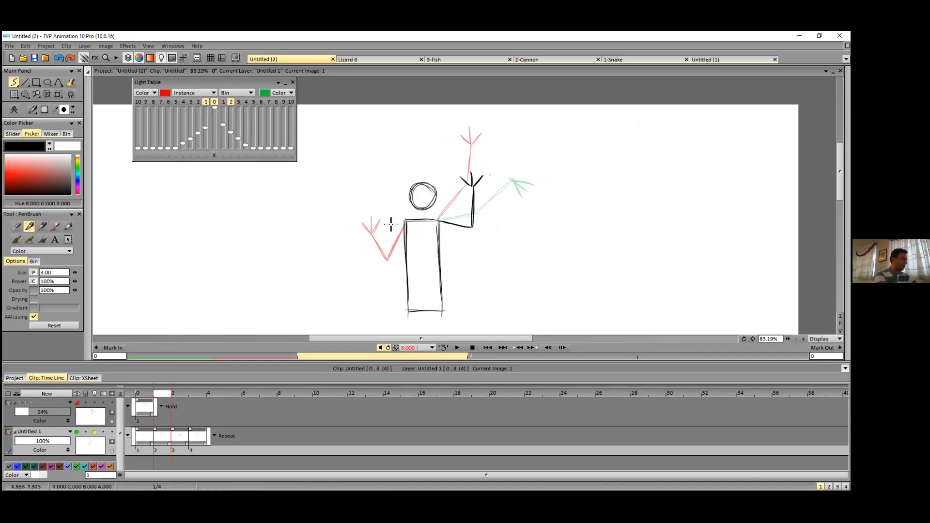
pyautogui.moveTo(363, 206)
pyautogui.mouseDown()
pyautogui.moveTo(404, 223)
pyautogui.moveTo(361, 209)
pyautogui.moveTo(336, 177)
pyautogui.moveTo(309, 183)
pyautogui.mouseUp()
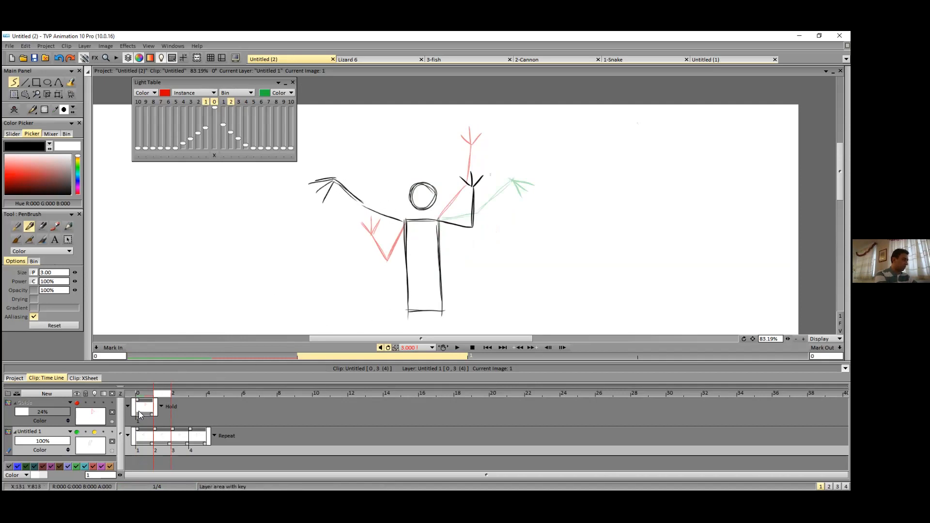
# Step: On the third frame, sketch a downward arrow beside the bent arm and an upward arrow beside the opposite arm's path
pyautogui.click(183, 394)
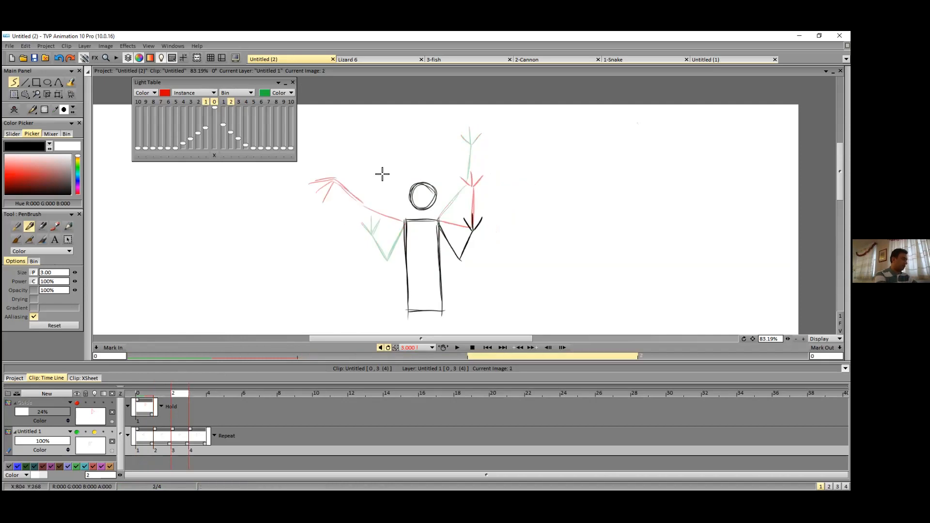
pyautogui.moveTo(498, 201)
pyautogui.mouseDown()
pyautogui.moveTo(499, 245)
pyautogui.moveTo(509, 227)
pyautogui.mouseUp()
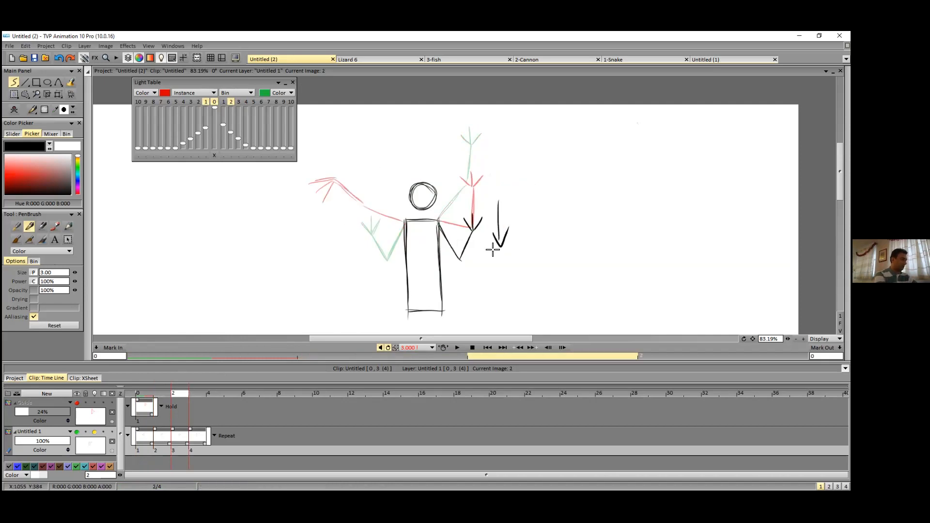
pyautogui.moveTo(338, 227)
pyautogui.mouseDown()
pyautogui.moveTo(340, 143)
pyautogui.moveTo(345, 163)
pyautogui.mouseUp()
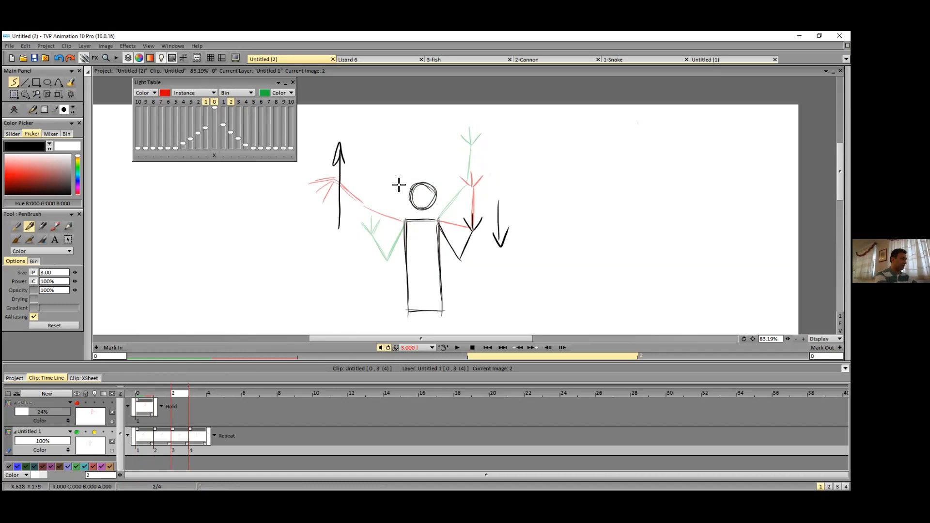
# Step: Draw the third frame's opposite arm raised beside the head with a three-fingered hand, redoing the upper-arm stroke
pyautogui.moveTo(365, 130)
pyautogui.mouseDown()
pyautogui.moveTo(372, 143)
pyautogui.moveTo(382, 127)
pyautogui.mouseUp()
pyautogui.moveTo(373, 146)
pyautogui.mouseDown()
pyautogui.moveTo(398, 226)
pyautogui.moveTo(377, 191)
pyautogui.moveTo(393, 223)
pyautogui.moveTo(379, 190)
pyautogui.moveTo(403, 222)
pyautogui.mouseUp()
pyautogui.moveTo(380, 188); pyautogui.dragTo(404, 224)
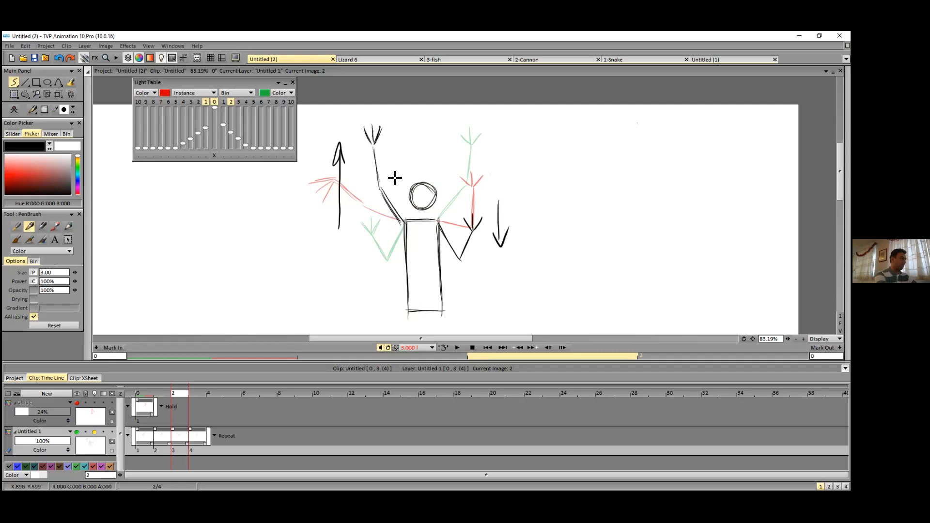
pyautogui.hotkey('ctrl', 'z')
pyautogui.moveTo(381, 190); pyautogui.dragTo(404, 223)
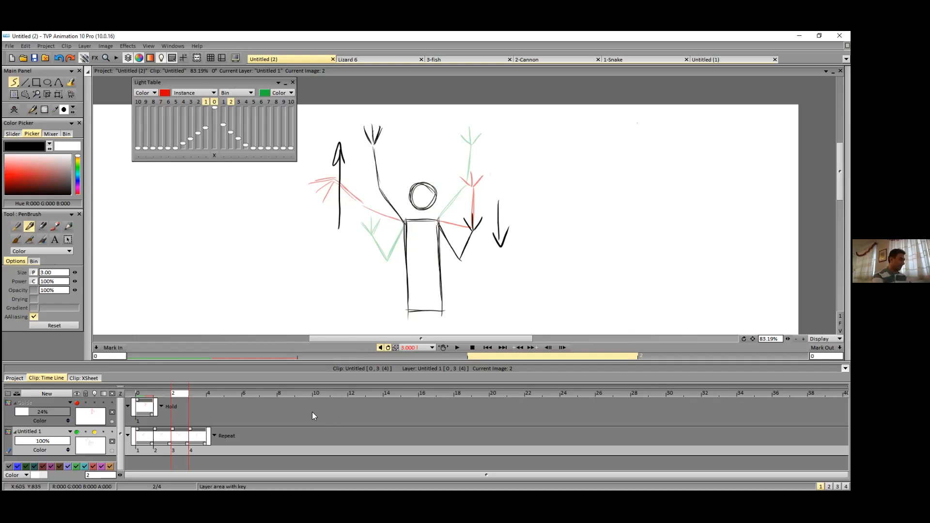
# Step: Erase both direction arrows from the third frame
pyautogui.click(68, 226)
pyautogui.moveTo(340, 141); pyautogui.dragTo(341, 232)
pyautogui.moveTo(503, 269)
pyautogui.mouseDown()
pyautogui.moveTo(516, 213)
pyautogui.moveTo(506, 240)
pyautogui.mouseUp()
# Step: Draw the fourth frame's opposite arm in black, bent at the elbow with the forearm and three-fingered hand pointing up
pyautogui.click(200, 398)
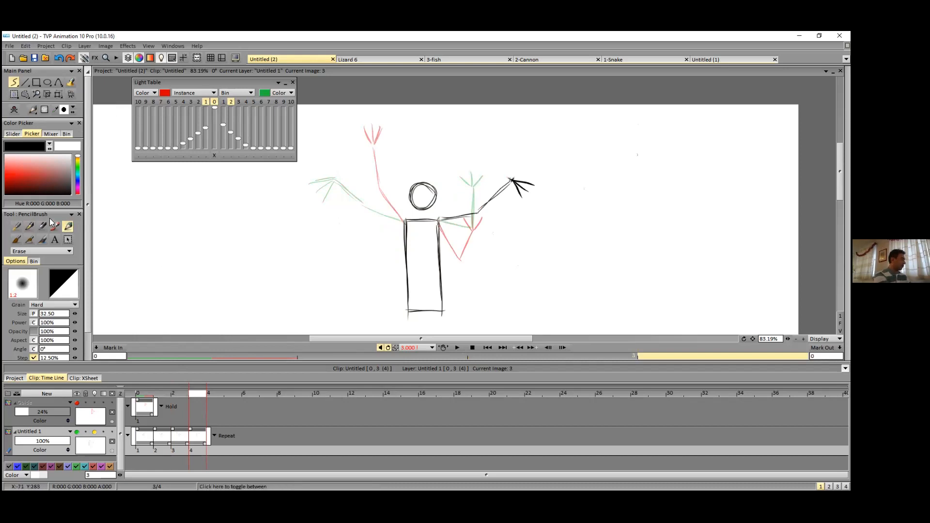
pyautogui.click(29, 226)
pyautogui.moveTo(365, 177)
pyautogui.mouseDown()
pyautogui.moveTo(378, 180)
pyautogui.moveTo(374, 189)
pyautogui.mouseUp()
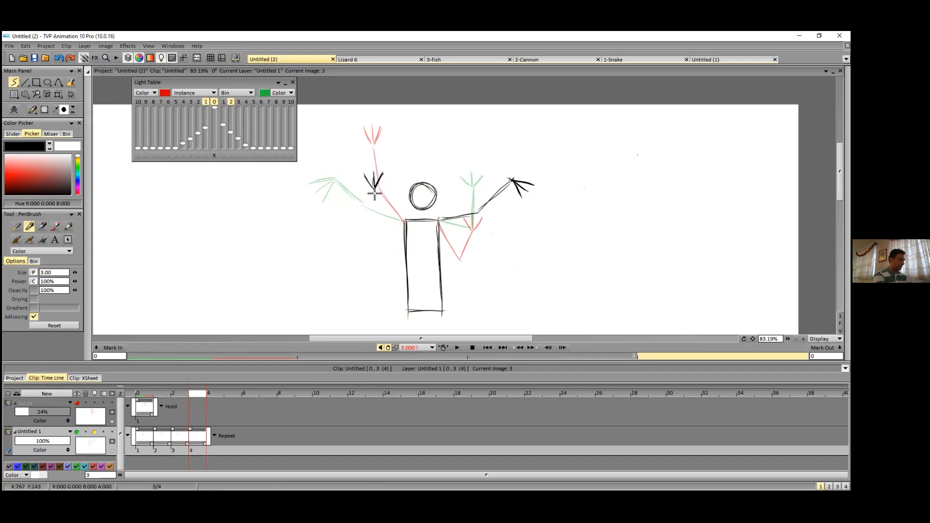
pyautogui.moveTo(374, 190)
pyautogui.mouseDown()
pyautogui.moveTo(376, 229)
pyautogui.moveTo(405, 221)
pyautogui.moveTo(378, 232)
pyautogui.mouseUp()
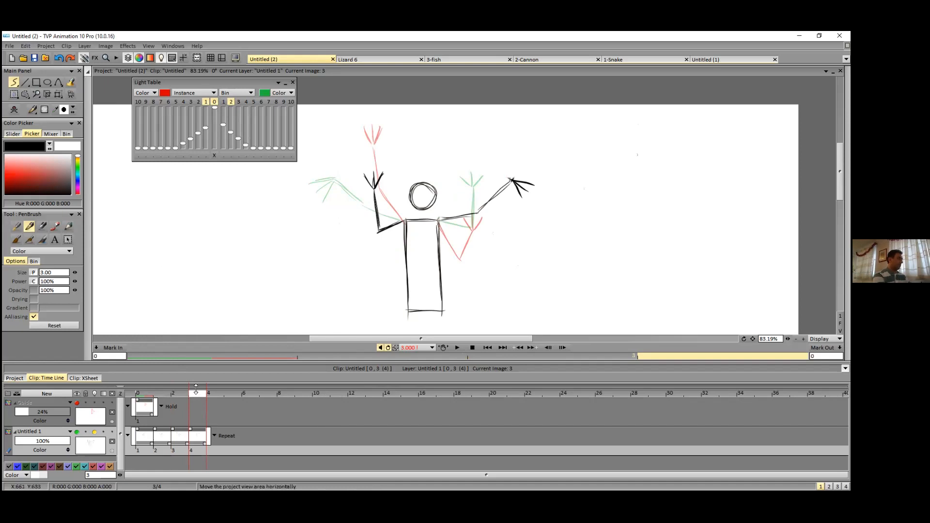
# Step: Turn off the Untitled 1 layer's light table, show the Guide layer, and play the four-frame arm loop
pyautogui.click(112, 451)
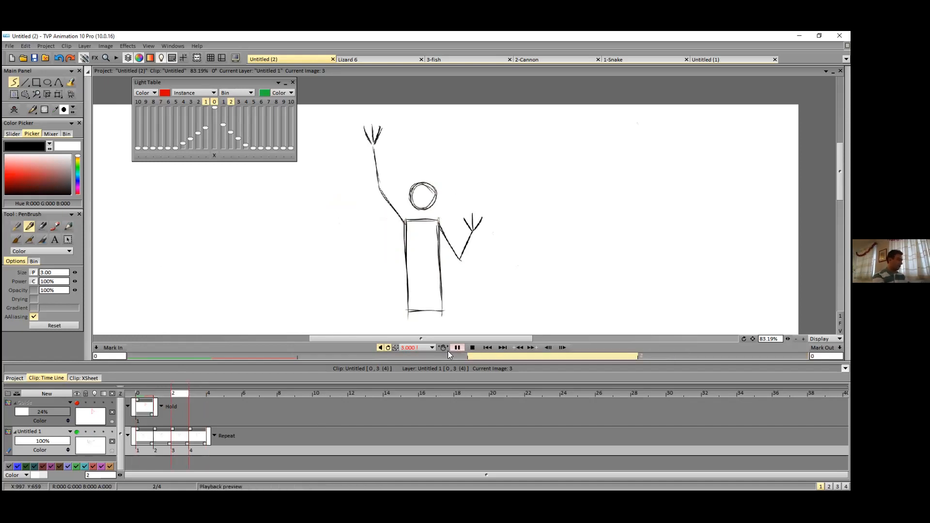
pyautogui.click(76, 402)
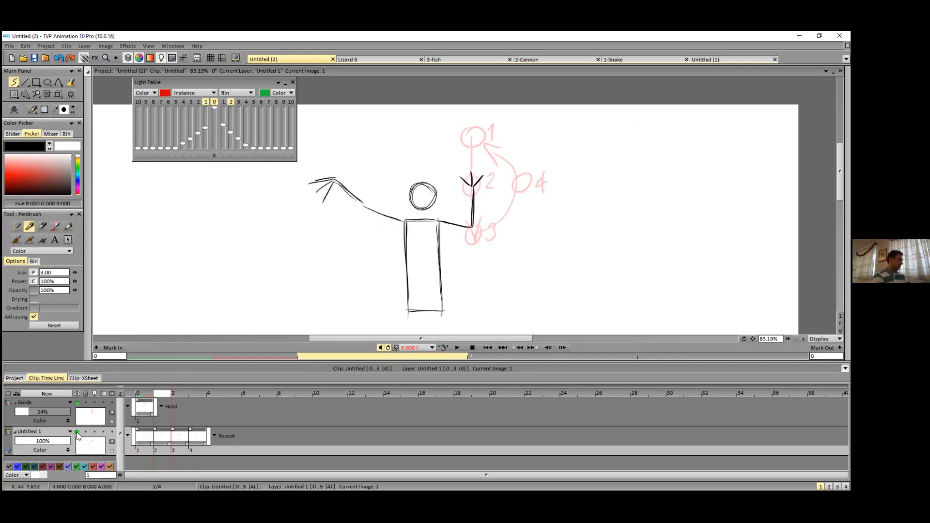
pyautogui.click(457, 348)
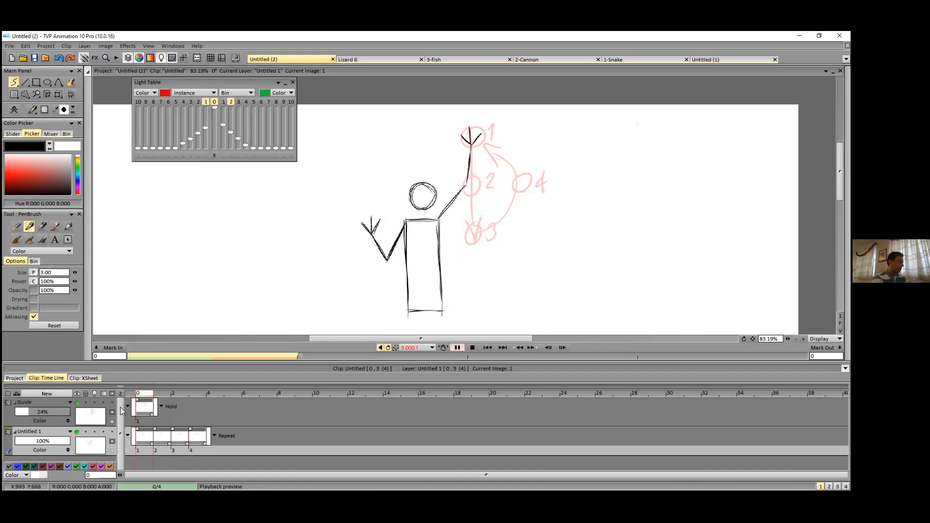
# Step: On the first frame, draw a leg stretched down and outward from the hip under the raised arm, ending in a three-toed foot
pyautogui.click(143, 399)
pyautogui.click(147, 394)
pyautogui.moveTo(463, 287); pyautogui.dragTo(424, 206)
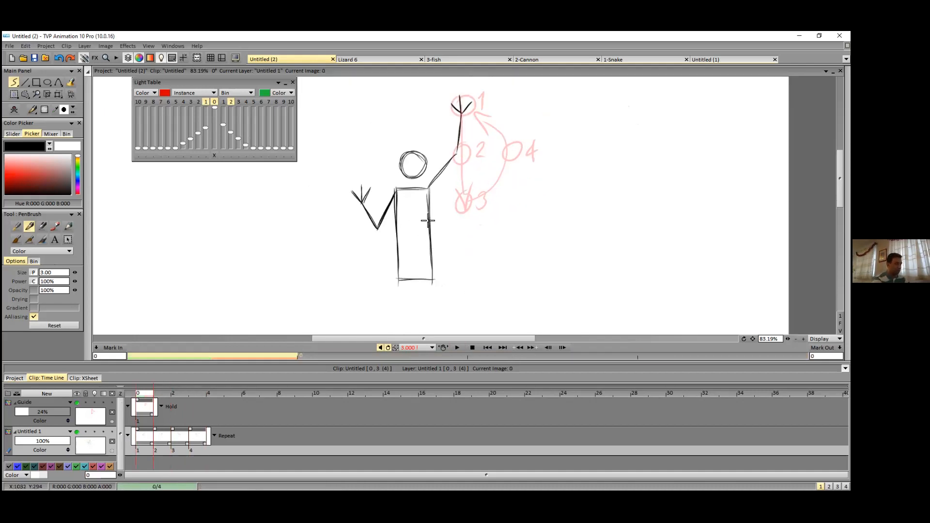
pyautogui.scroll(-1, 443, 245)
pyautogui.moveTo(425, 243)
pyautogui.mouseDown()
pyautogui.moveTo(461, 247)
pyautogui.moveTo(447, 231)
pyautogui.mouseUp()
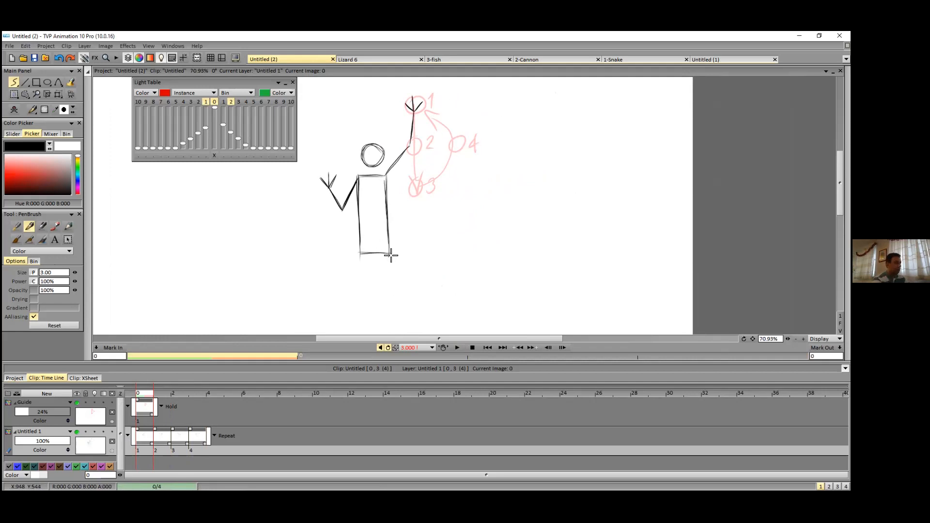
pyautogui.moveTo(391, 256); pyautogui.dragTo(410, 283)
pyautogui.moveTo(416, 317)
pyautogui.mouseDown()
pyautogui.moveTo(398, 277)
pyautogui.moveTo(374, 274)
pyautogui.moveTo(381, 310)
pyautogui.mouseUp()
pyautogui.moveTo(373, 273)
pyautogui.mouseDown()
pyautogui.moveTo(382, 313)
pyautogui.moveTo(383, 292)
pyautogui.moveTo(392, 299)
pyautogui.moveTo(370, 299)
pyautogui.mouseUp()
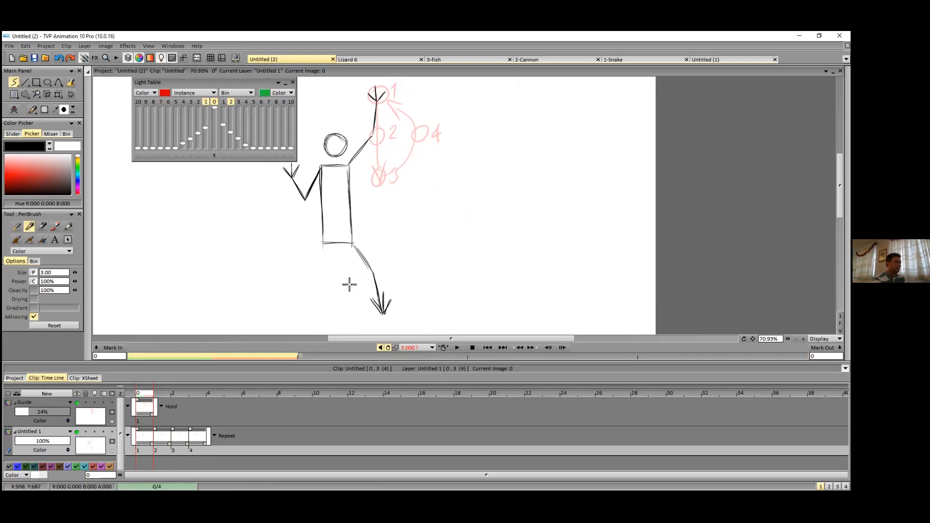
# Step: Draw the first frame's opposite leg with the knee bent upward and the three-toed foot pointing down
pyautogui.moveTo(358, 265); pyautogui.dragTo(372, 268)
pyautogui.moveTo(322, 193); pyautogui.dragTo(363, 212)
pyautogui.moveTo(372, 259)
pyautogui.mouseDown()
pyautogui.moveTo(377, 236)
pyautogui.moveTo(349, 248)
pyautogui.moveTo(354, 236)
pyautogui.moveTo(347, 250)
pyautogui.mouseUp()
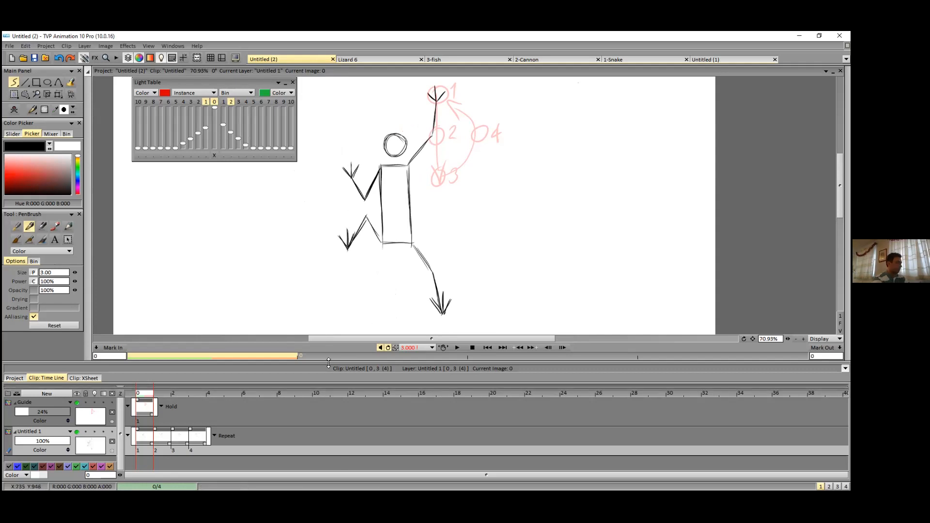
# Step: On the second frame, turn the Untitled 1 light table back on and sketch a long downward arrow beside the bent leg's path
pyautogui.click(166, 395)
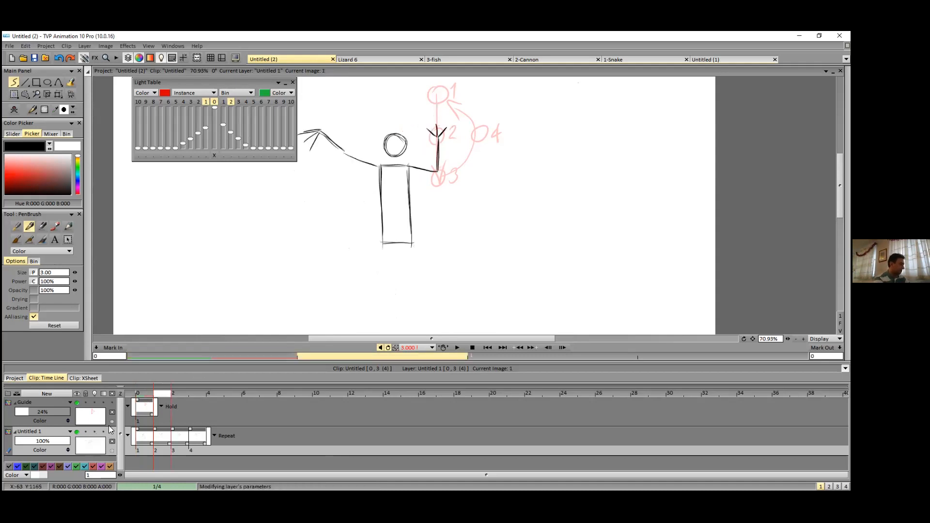
pyautogui.moveTo(321, 235); pyautogui.dragTo(321, 318)
pyautogui.moveTo(313, 296); pyautogui.dragTo(327, 302)
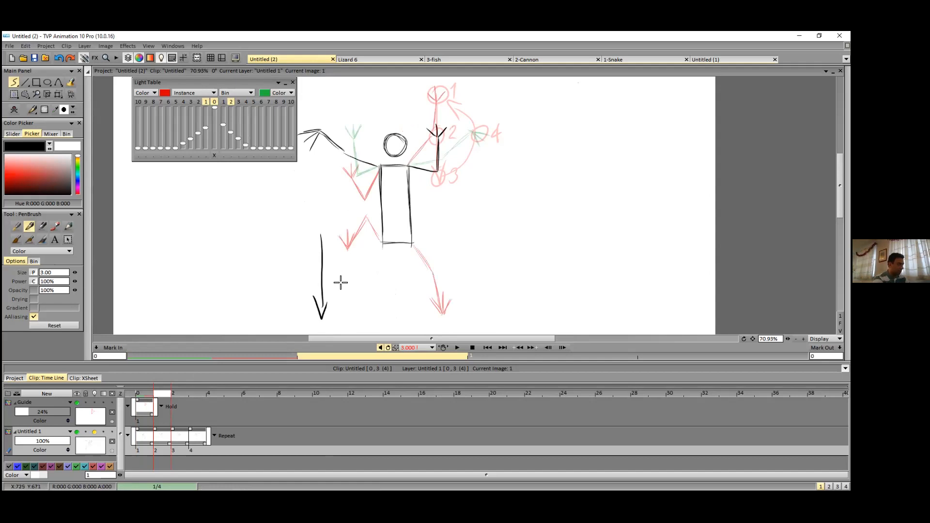
# Step: Draw the second frame's legs, one bent with its foot down and one swung outward along a curved return arrow, undoing stray strokes
pyautogui.moveTo(338, 273); pyautogui.dragTo(346, 285)
pyautogui.moveTo(383, 244)
pyautogui.mouseDown()
pyautogui.moveTo(344, 262)
pyautogui.moveTo(354, 246)
pyautogui.moveTo(345, 292)
pyautogui.moveTo(353, 250)
pyautogui.moveTo(348, 286)
pyautogui.mouseUp()
pyautogui.moveTo(443, 275)
pyautogui.mouseDown()
pyautogui.moveTo(453, 322)
pyautogui.moveTo(446, 313)
pyautogui.moveTo(499, 233)
pyautogui.moveTo(478, 237)
pyautogui.moveTo(445, 317)
pyautogui.mouseUp()
pyautogui.hotkey('ctrl', 'z')
pyautogui.moveTo(463, 233)
pyautogui.mouseDown()
pyautogui.moveTo(447, 233)
pyautogui.moveTo(463, 247)
pyautogui.moveTo(442, 250)
pyautogui.moveTo(475, 276)
pyautogui.mouseUp()
pyautogui.hotkey('ctrl', 'z')
pyautogui.hotkey('ctrl', 'z')
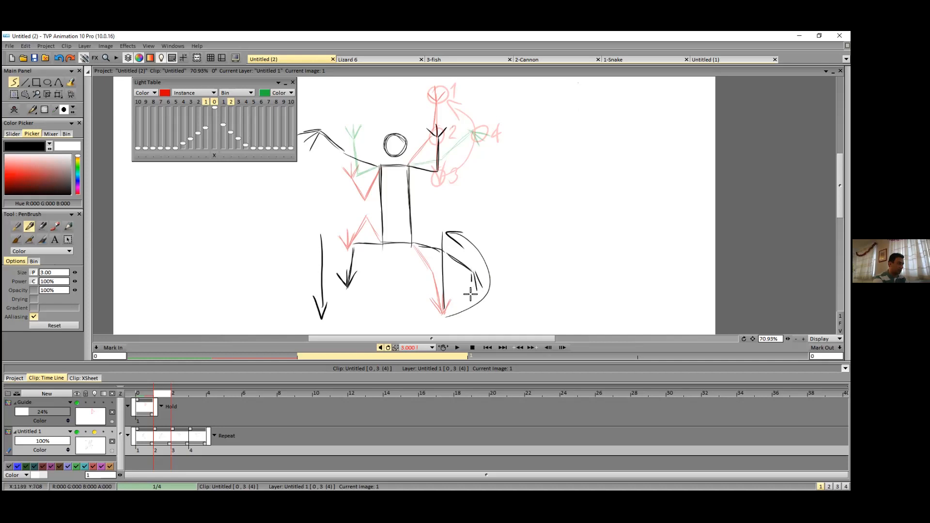
# Step: Erase the curved return arrow and the downward arrow from the second frame
pyautogui.click(67, 226)
pyautogui.moveTo(472, 245)
pyautogui.mouseDown()
pyautogui.moveTo(441, 236)
pyautogui.moveTo(440, 293)
pyautogui.moveTo(474, 305)
pyautogui.moveTo(479, 236)
pyautogui.moveTo(486, 278)
pyautogui.mouseUp()
pyautogui.moveTo(319, 311); pyautogui.dragTo(321, 245)
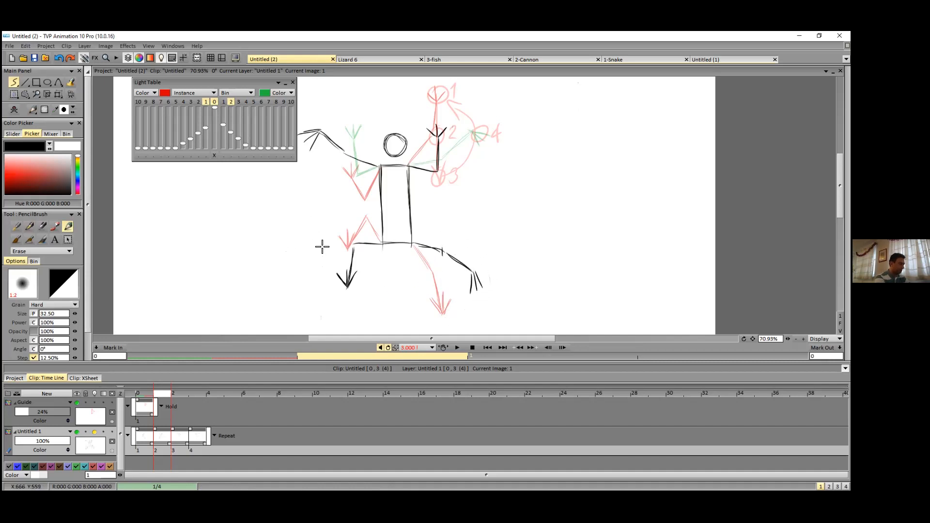
# Step: Draw the third frame's legs in black, one stretched down and outward and the other with its knee bent upward
pyautogui.click(29, 230)
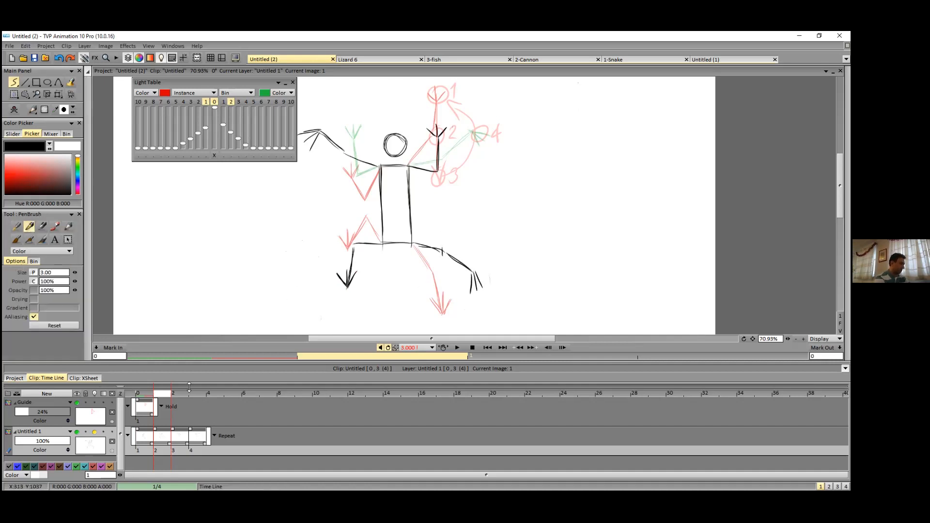
pyautogui.press('Right')
pyautogui.moveTo(381, 244); pyautogui.dragTo(357, 312)
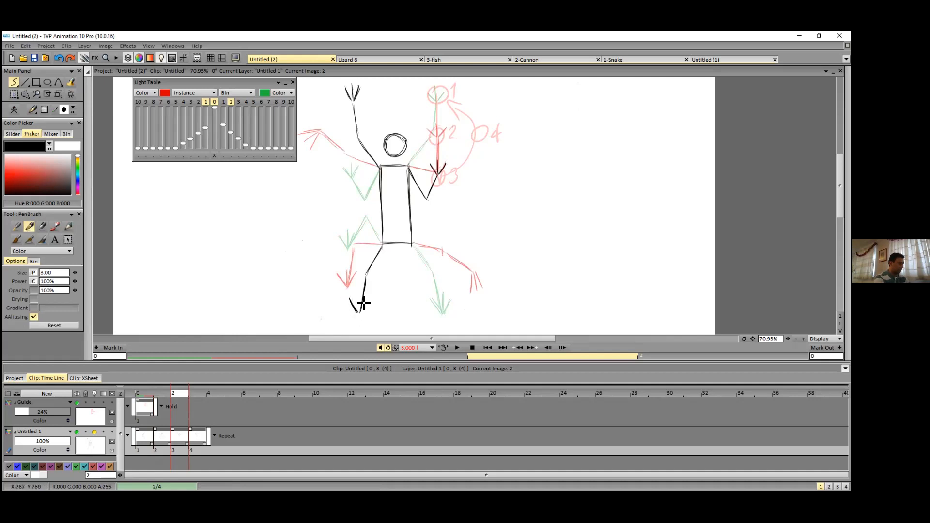
pyautogui.moveTo(367, 297); pyautogui.dragTo(358, 312)
pyautogui.moveTo(425, 224)
pyautogui.mouseDown()
pyautogui.moveTo(447, 248)
pyautogui.moveTo(452, 239)
pyautogui.moveTo(436, 244)
pyautogui.moveTo(445, 249)
pyautogui.moveTo(447, 227)
pyautogui.moveTo(445, 247)
pyautogui.mouseUp()
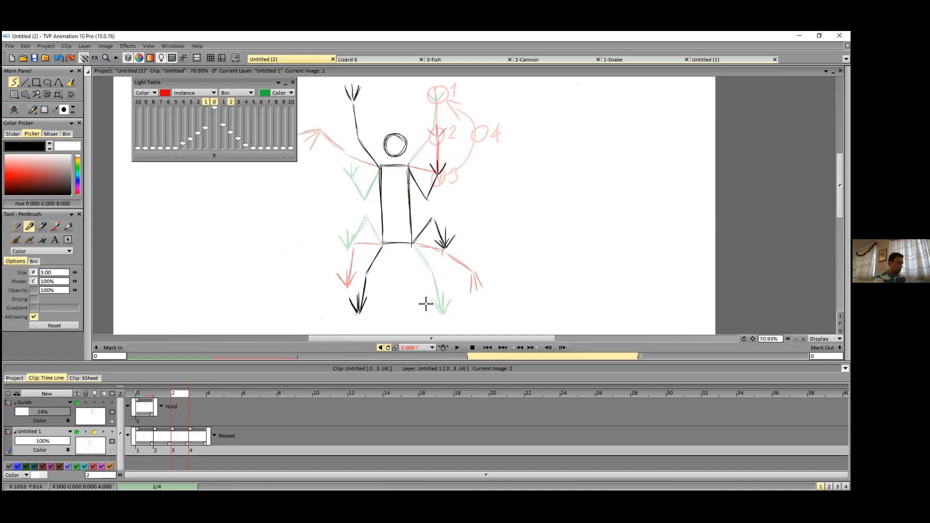
# Step: Draw both legs with arrow-shaped feet on the fourth frame, the right one bent down and the left one stretched outward
pyautogui.click(204, 394)
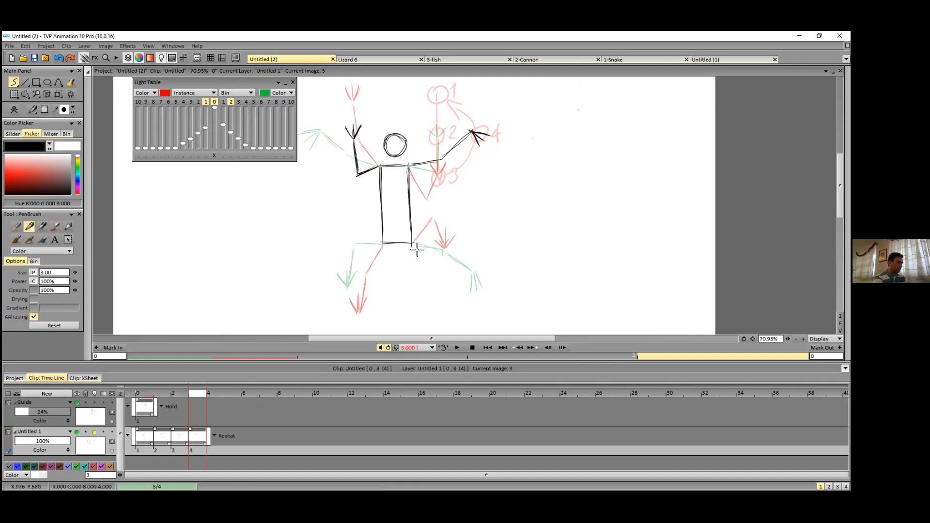
pyautogui.moveTo(411, 245)
pyautogui.mouseDown()
pyautogui.moveTo(438, 246)
pyautogui.moveTo(449, 288)
pyautogui.moveTo(457, 271)
pyautogui.moveTo(448, 280)
pyautogui.moveTo(448, 266)
pyautogui.moveTo(447, 287)
pyautogui.mouseUp()
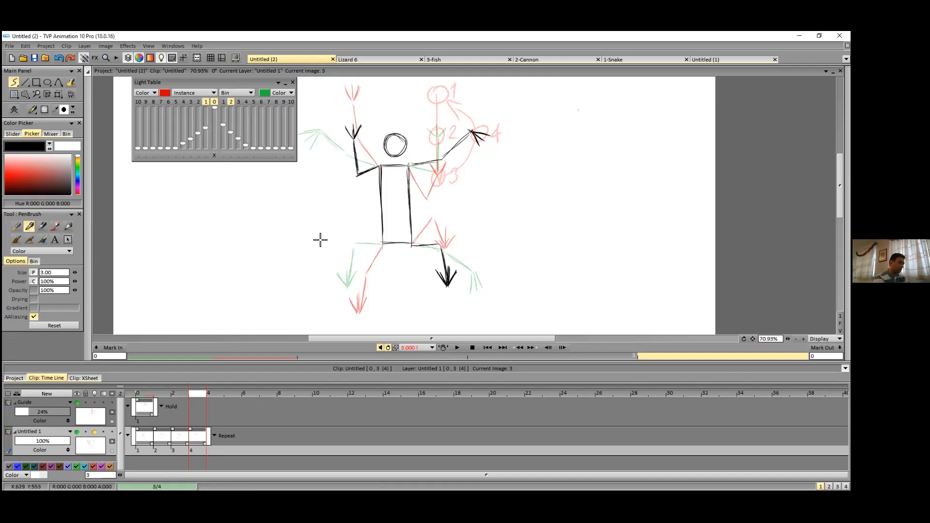
pyautogui.moveTo(382, 243); pyautogui.dragTo(351, 251)
pyautogui.moveTo(351, 251)
pyautogui.mouseDown()
pyautogui.moveTo(318, 272)
pyautogui.moveTo(306, 286)
pyautogui.moveTo(314, 290)
pyautogui.mouseUp()
pyautogui.moveTo(320, 274); pyautogui.dragTo(318, 292)
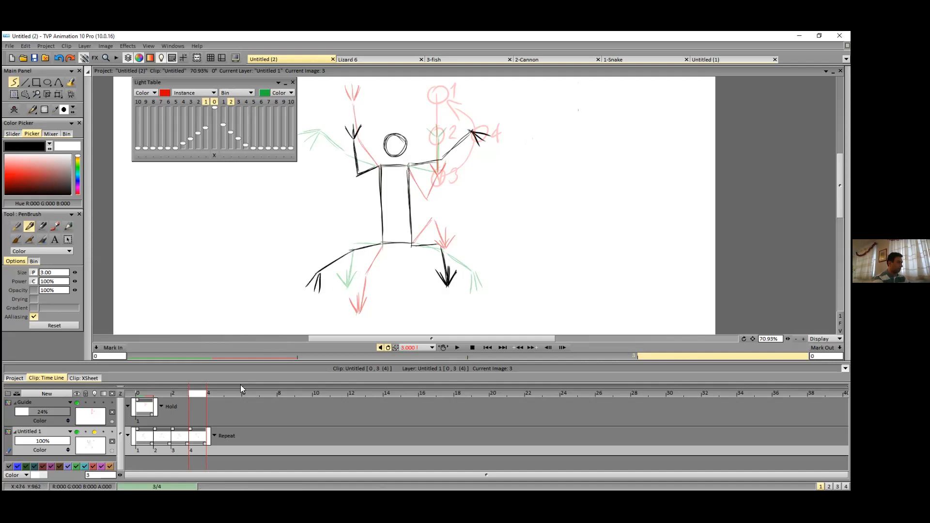
pyautogui.click(146, 396)
pyautogui.press('Right')
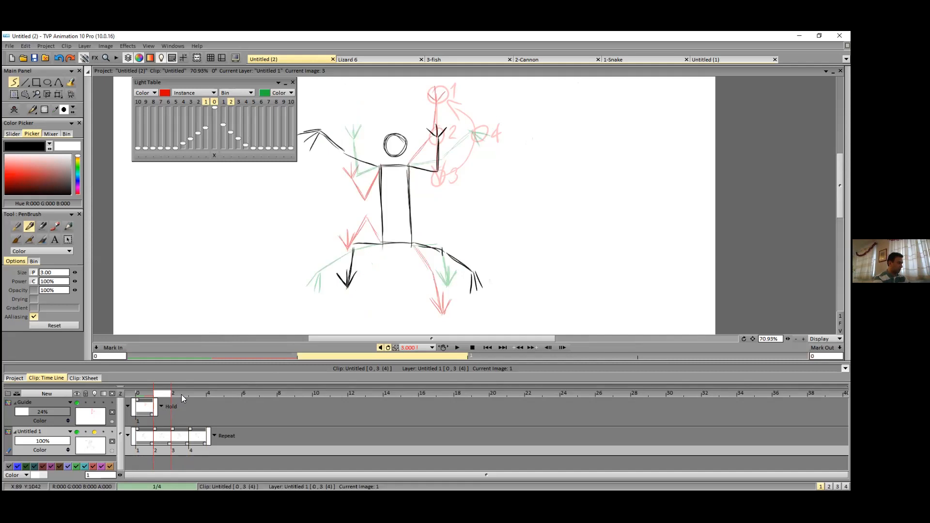
pyautogui.press('Right')
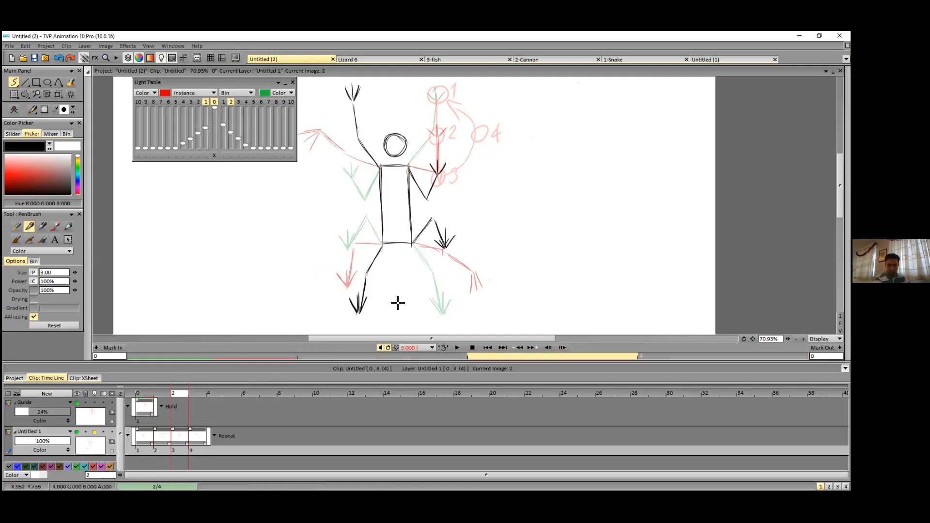
pyautogui.moveTo(366, 320); pyautogui.dragTo(367, 317)
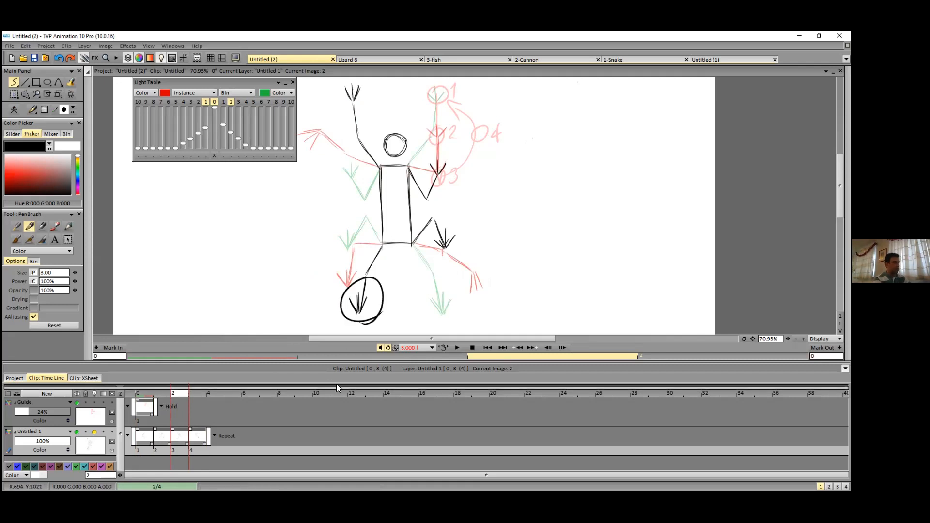
pyautogui.hotkey('ctrl', 'z')
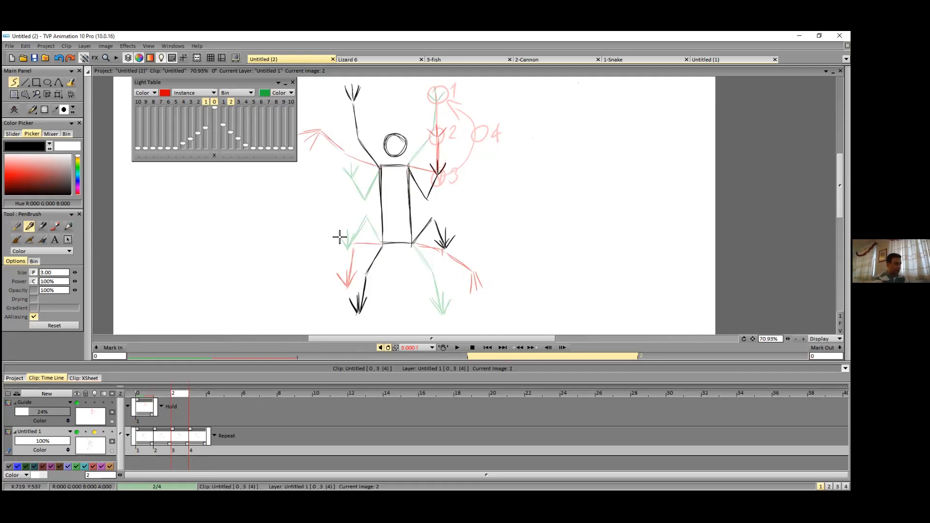
pyautogui.moveTo(339, 228); pyautogui.dragTo(339, 316)
pyautogui.hotkey('ctrl', 'z')
pyautogui.moveTo(344, 231)
pyautogui.mouseDown()
pyautogui.moveTo(343, 282)
pyautogui.moveTo(353, 307)
pyautogui.moveTo(362, 305)
pyautogui.mouseUp()
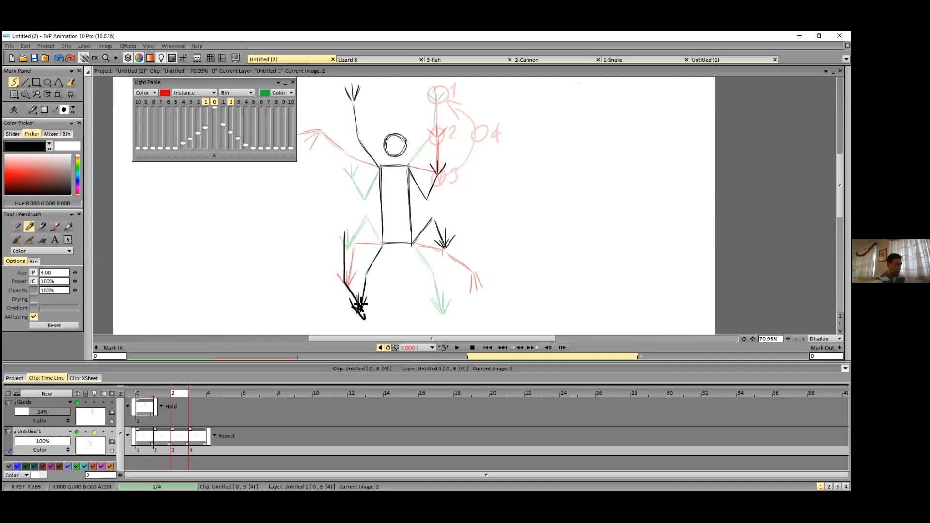
pyautogui.hotkey('ctrl', 'z')
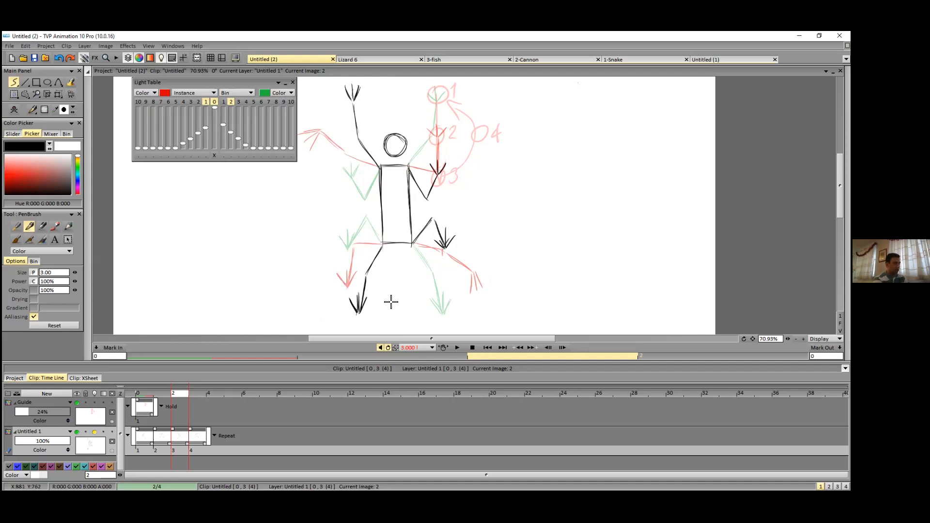
# Step: On the third frame, erase the lower-left leg's lines and move its foot slightly outward and down
pyautogui.press('Right')
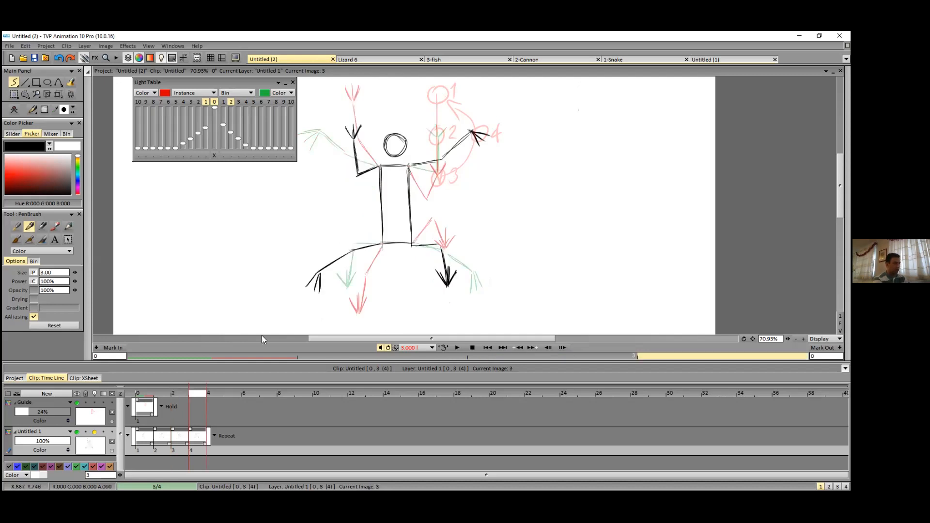
pyautogui.click(182, 391)
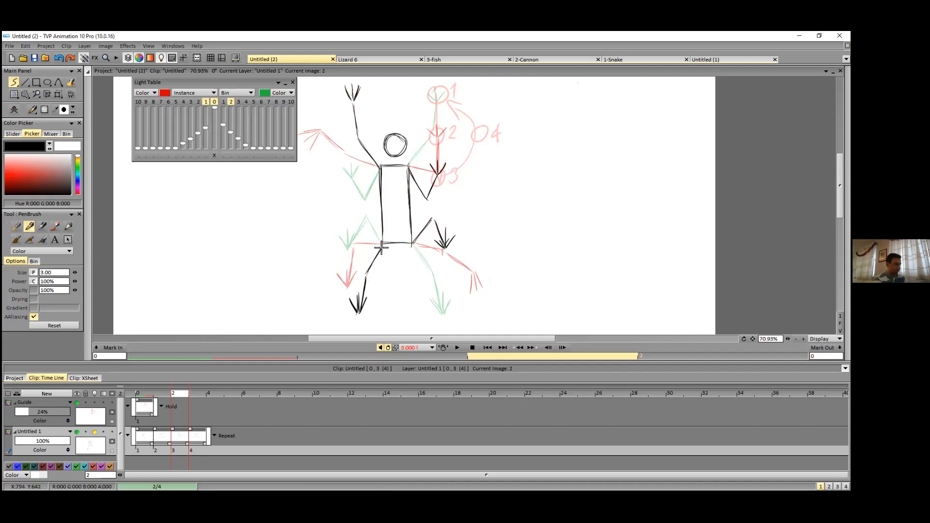
pyautogui.press('e')
pyautogui.moveTo(371, 256); pyautogui.dragTo(360, 298)
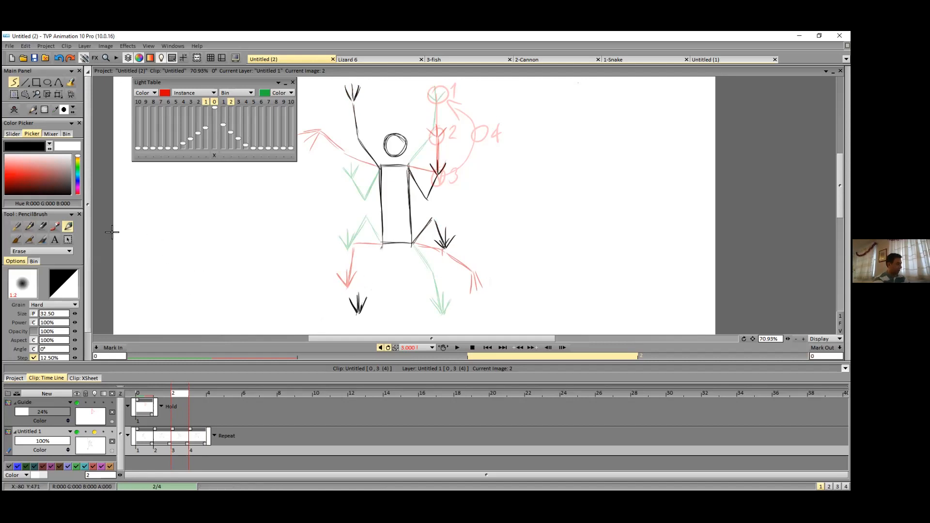
pyautogui.click(26, 95)
pyautogui.moveTo(353, 276)
pyautogui.mouseDown()
pyautogui.moveTo(370, 312)
pyautogui.moveTo(340, 294)
pyautogui.moveTo(360, 287)
pyautogui.moveTo(364, 313)
pyautogui.mouseUp()
pyautogui.press('t')
pyautogui.press('Return')
pyautogui.press('Escape')
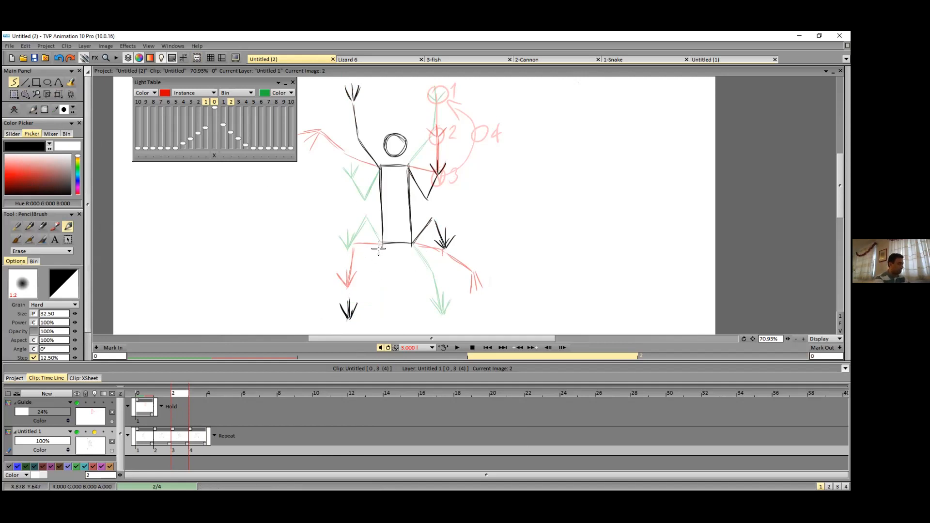
# Step: Redraw the lower-left leg with the PenBrush from the hip to the repositioned foot and preview the animation loop
pyautogui.click(29, 228)
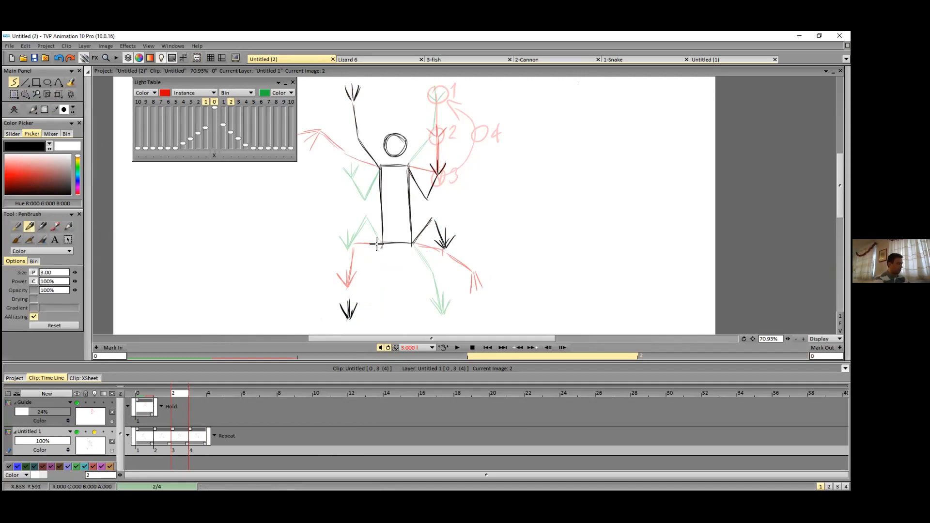
pyautogui.moveTo(381, 246)
pyautogui.mouseDown()
pyautogui.moveTo(359, 277)
pyautogui.moveTo(348, 321)
pyautogui.mouseUp()
pyautogui.moveTo(358, 283); pyautogui.dragTo(347, 315)
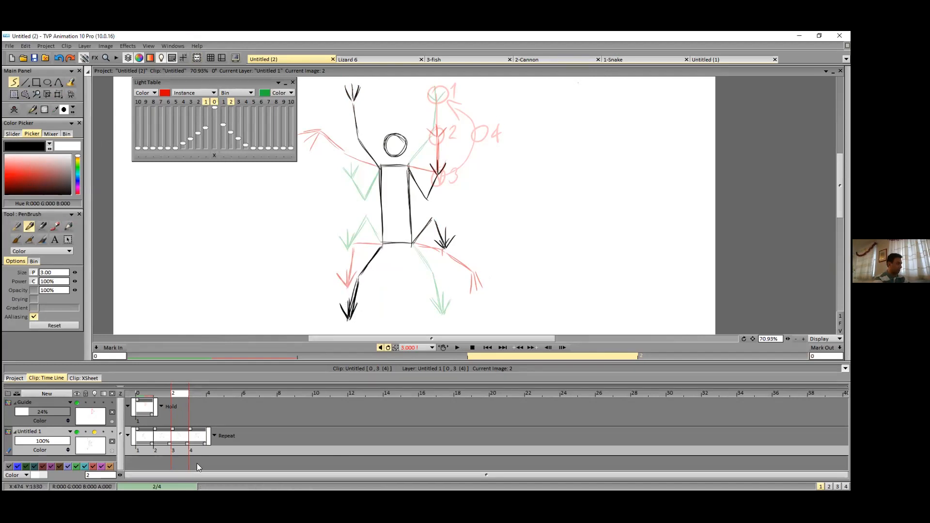
pyautogui.click(457, 348)
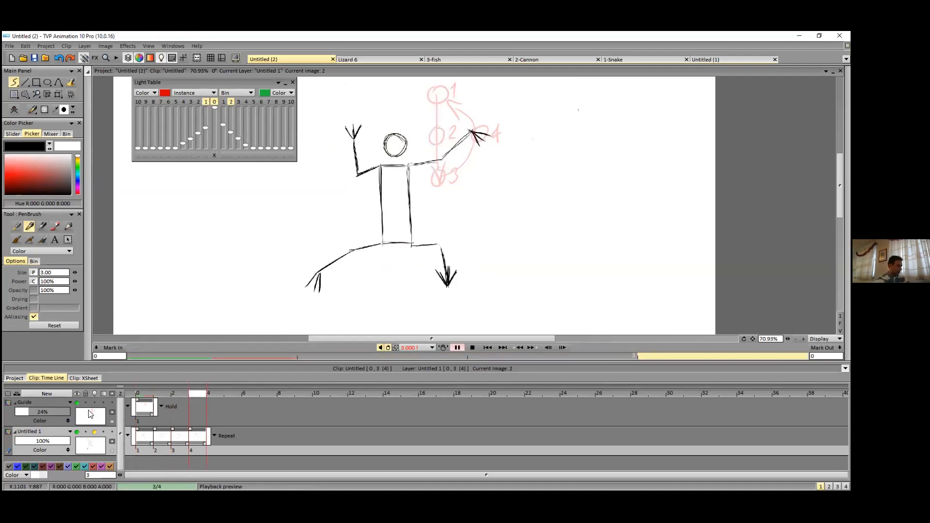
pyautogui.press('Return')
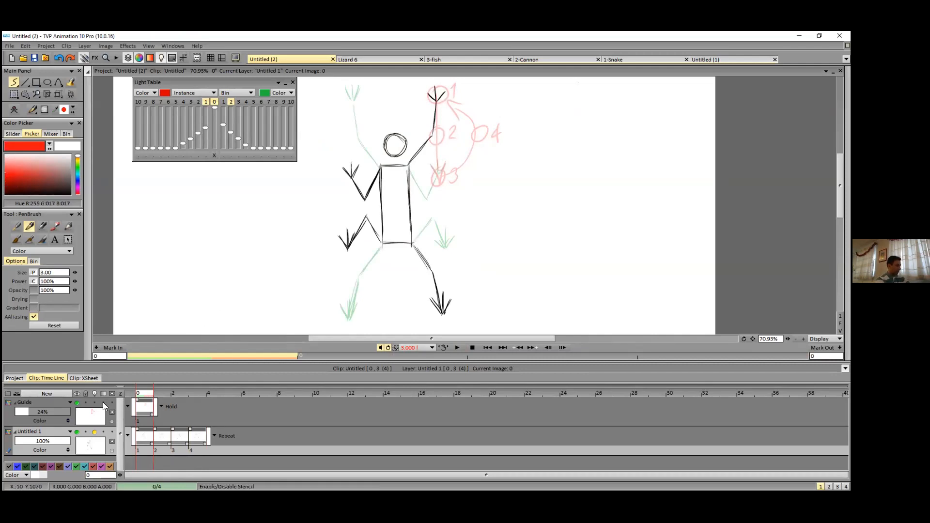
# Step: Mark the foot positions of both legs with red circles on the Guide layer, adding path arrows for the left foot
pyautogui.click(90, 418)
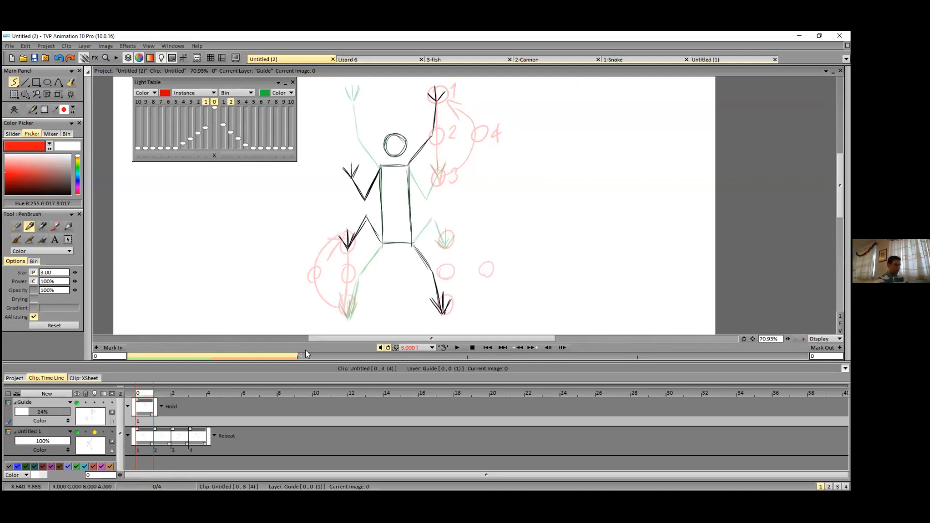
pyautogui.scroll(3, 337, 206)
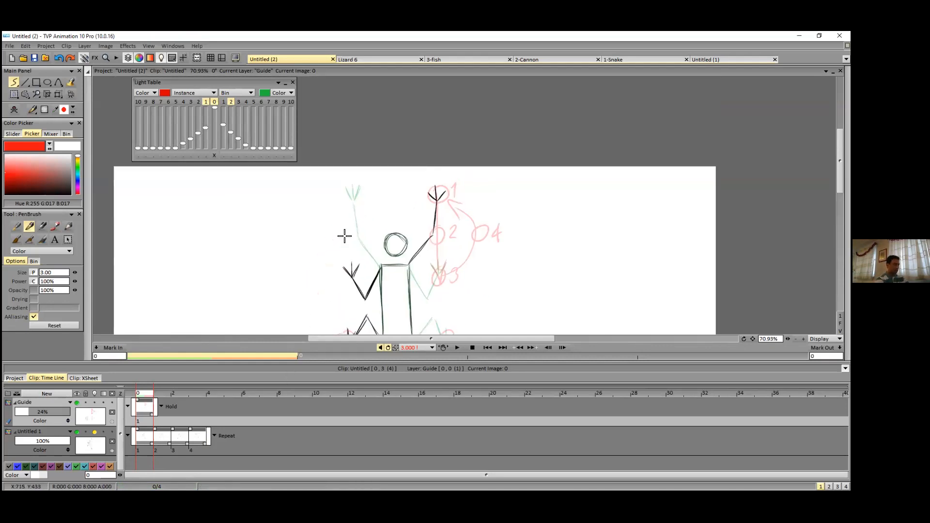
pyautogui.scroll(-3, 352, 215)
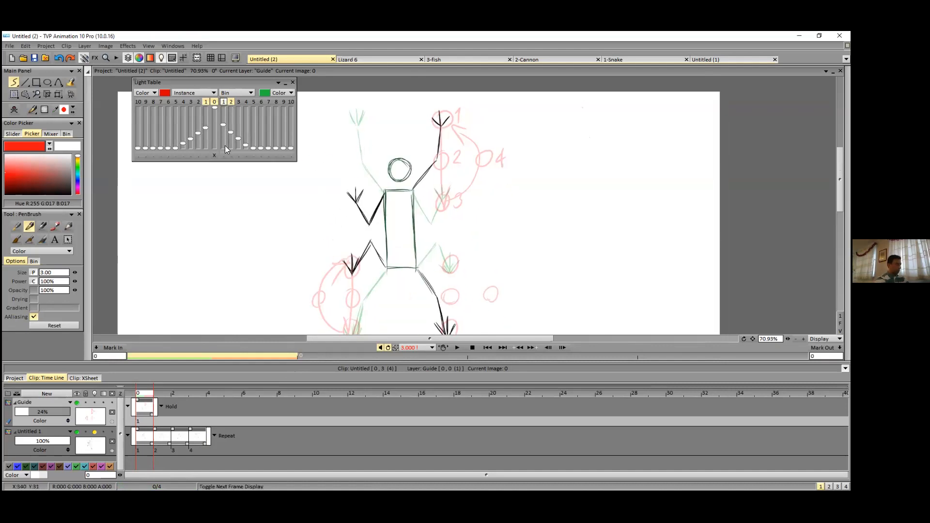
# Step: Close the Light Table settings and turn off the light table for the Untitled 1 layer
pyautogui.click(225, 146)
pyautogui.click(294, 83)
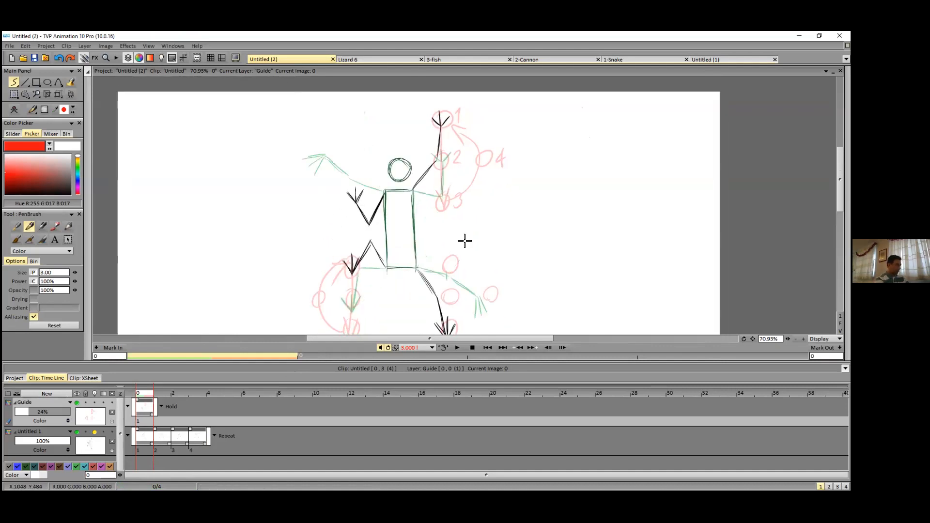
pyautogui.moveTo(396, 245); pyautogui.dragTo(366, 208)
pyautogui.click(94, 431)
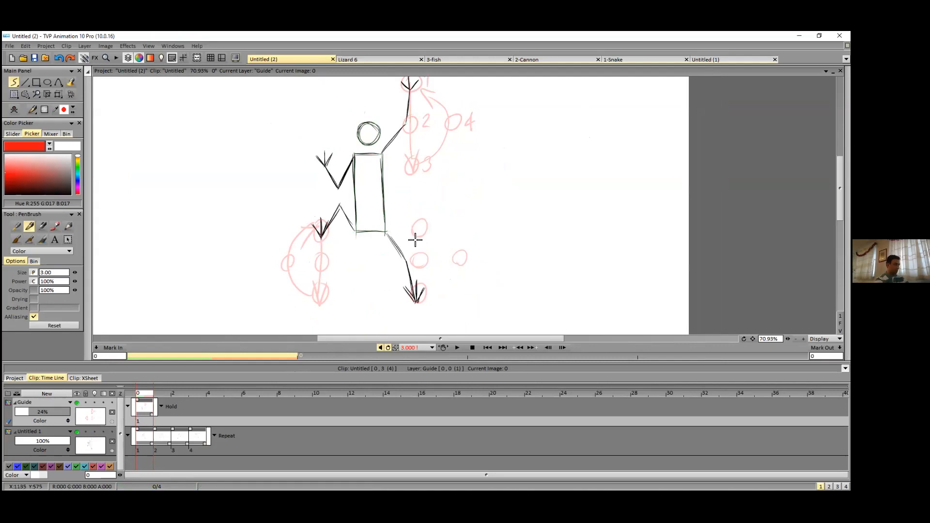
# Step: Play the four-frame crawl loop to check the limbs against the guide circles, then stop it
pyautogui.scroll(-1, 415, 240)
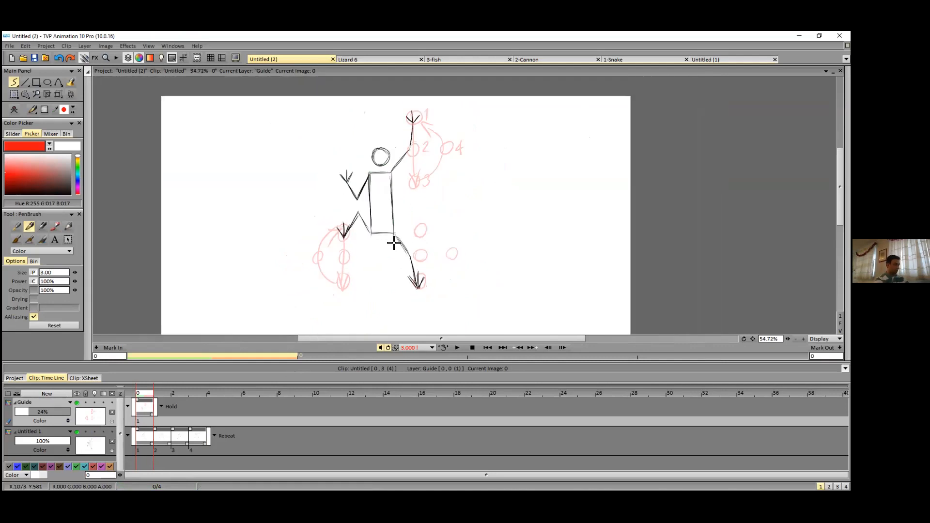
pyautogui.click(456, 347)
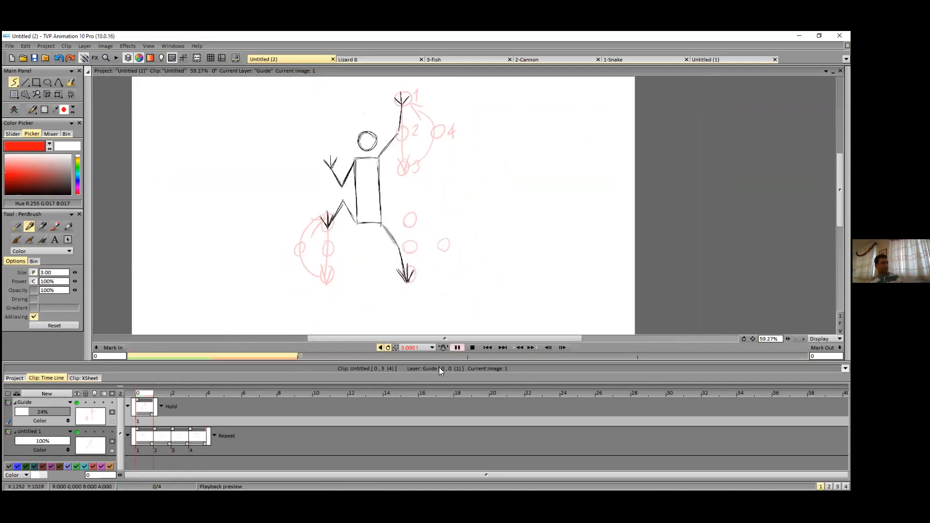
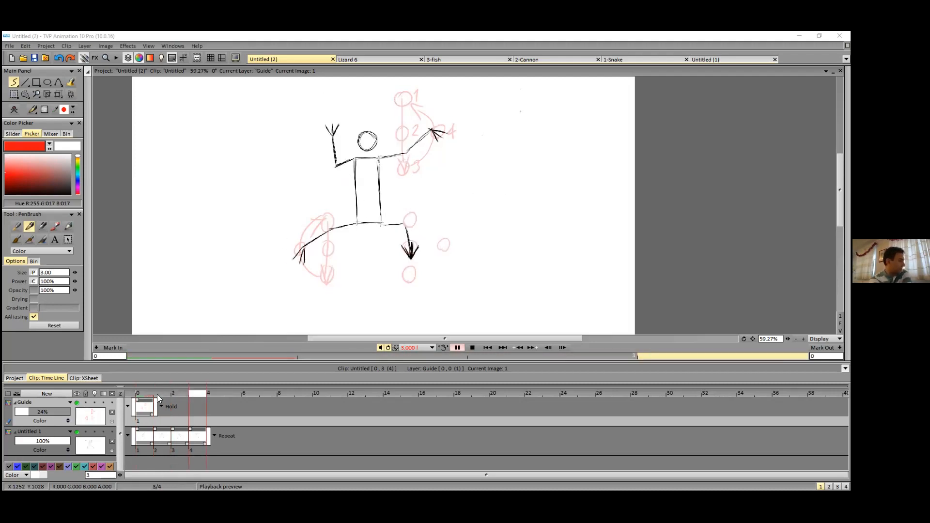
pyautogui.press('Return')
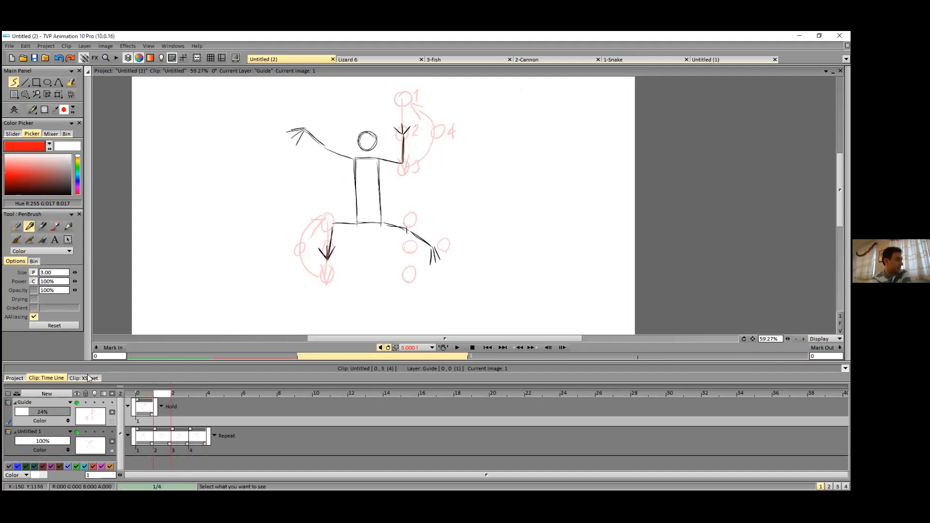
# Step: Raise the Guide layer's opacity to 100% and toggle its visibility off and back on
pyautogui.moveTo(42, 416); pyautogui.dragTo(82, 414)
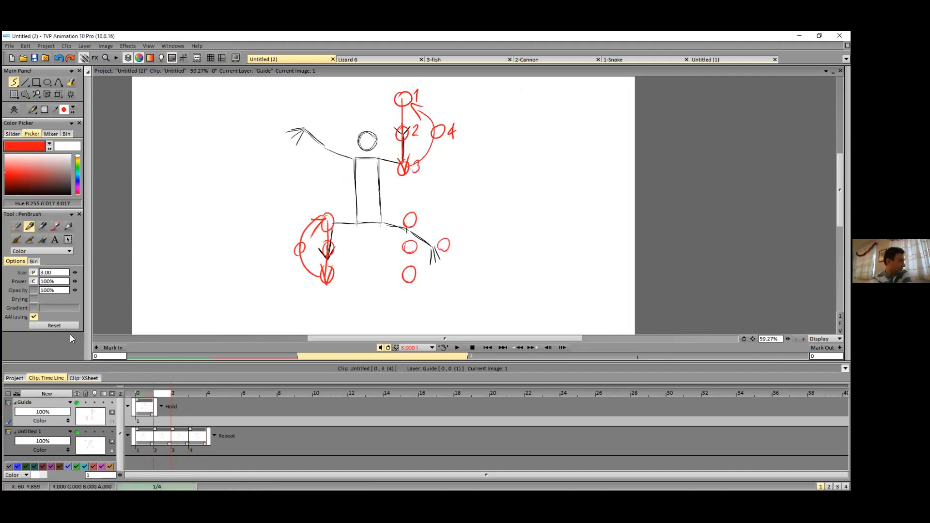
pyautogui.click(76, 403)
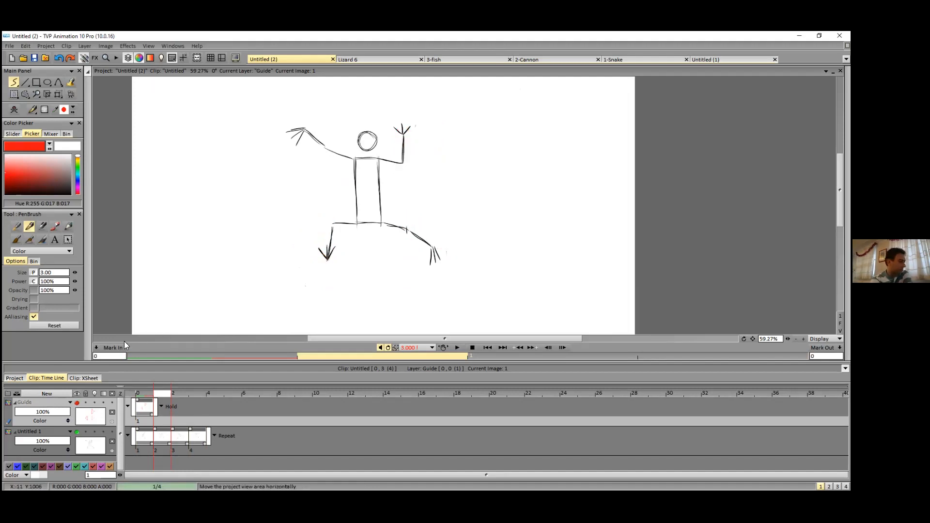
pyautogui.click(76, 403)
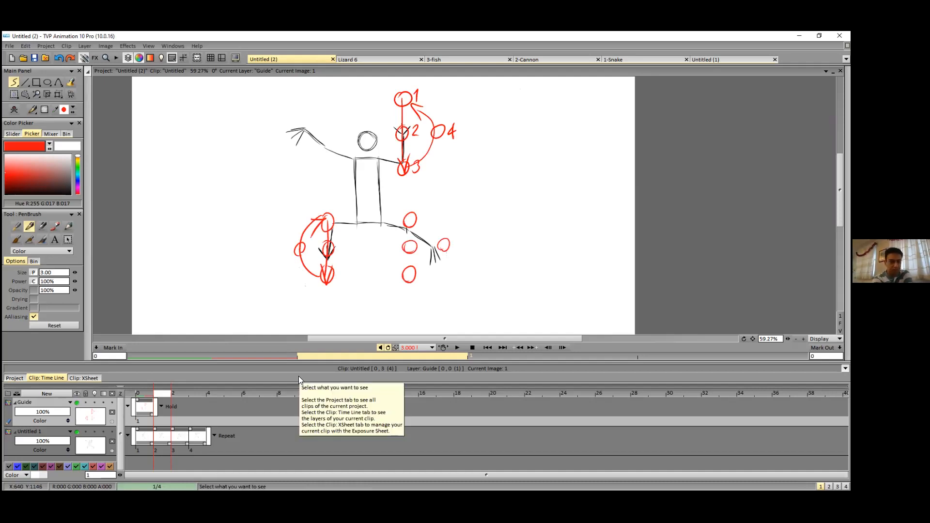
# Step: Set the Guide layer's opacity to 24% and play the crawl loop with the faint guide
pyautogui.click(456, 348)
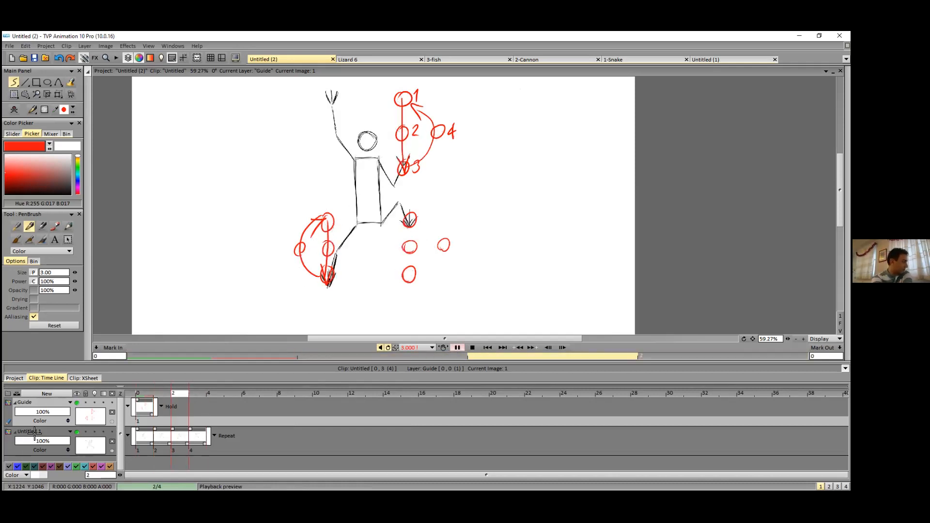
pyautogui.click(23, 410)
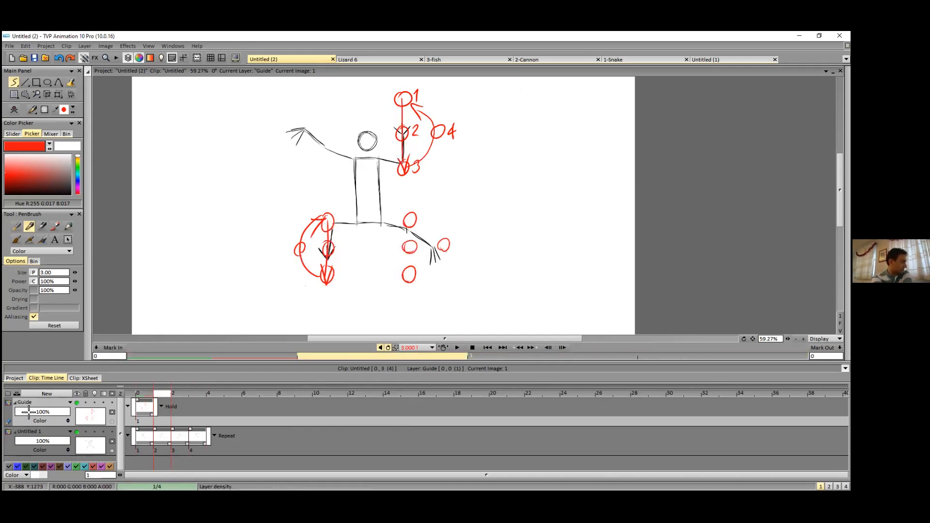
pyautogui.click(30, 412)
pyautogui.click(446, 349)
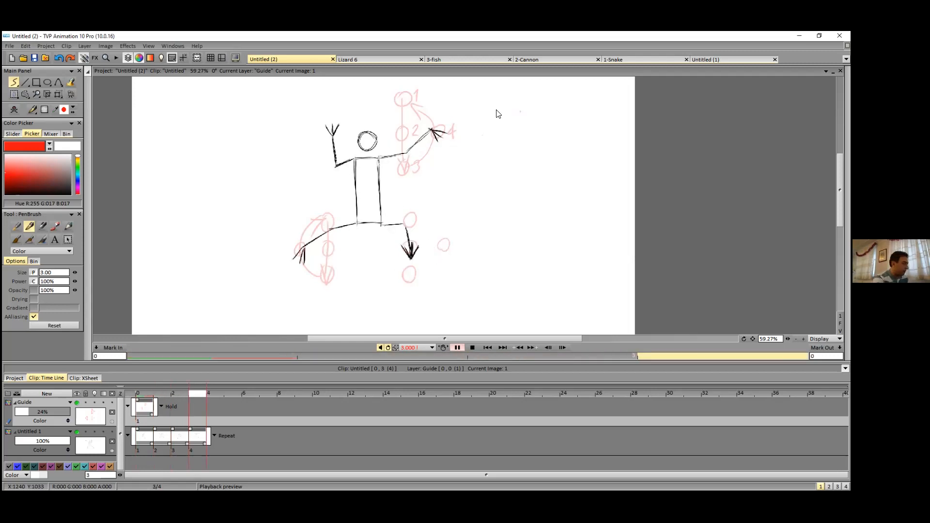
pyautogui.click(150, 395)
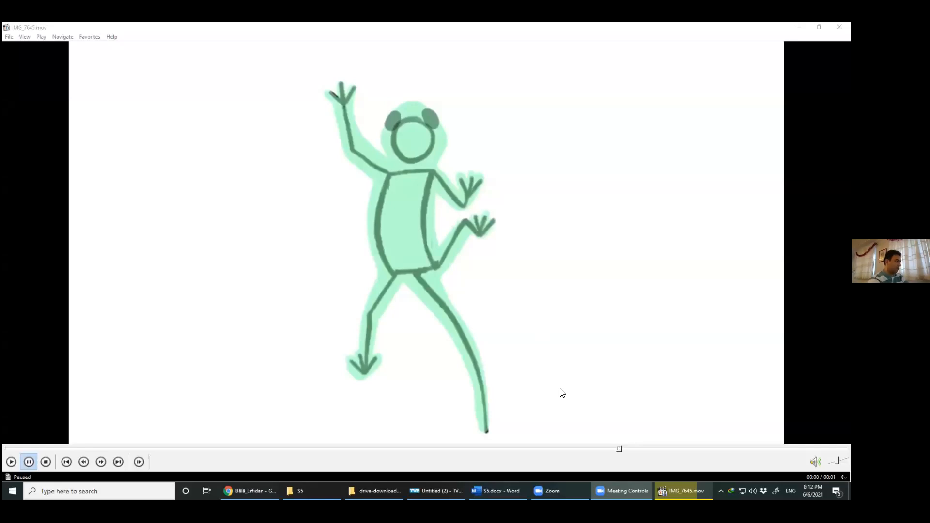
# Step: Switch to the reference video IMG_7645.mov and step through it to examine the lizard's crawl poses
pyautogui.click(80, 447)
pyautogui.moveTo(80, 447); pyautogui.dragTo(427, 449)
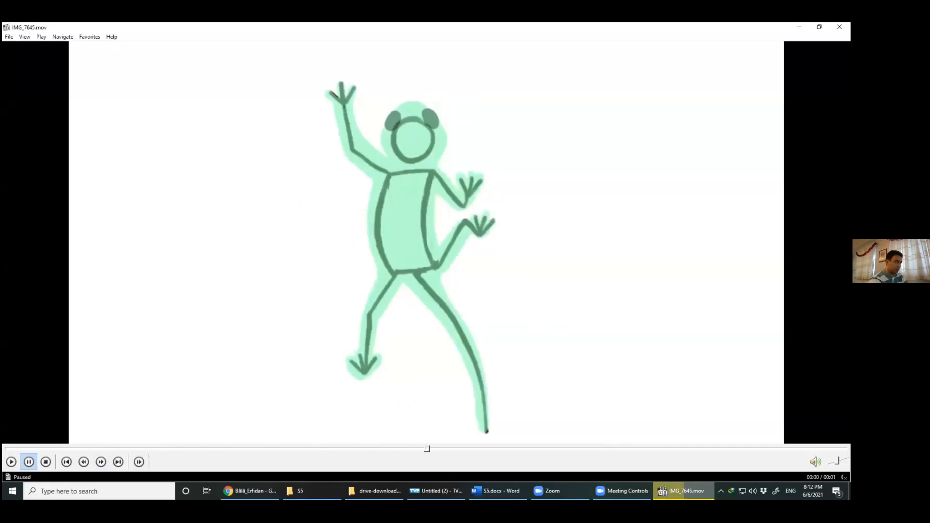
pyautogui.hotkey('ctrl', 'Right')
pyautogui.hotkey('ctrl', 'Right')
pyautogui.hotkey('ctrl', 'Right')
pyautogui.hotkey('ctrl', 'Right')
pyautogui.press('space')
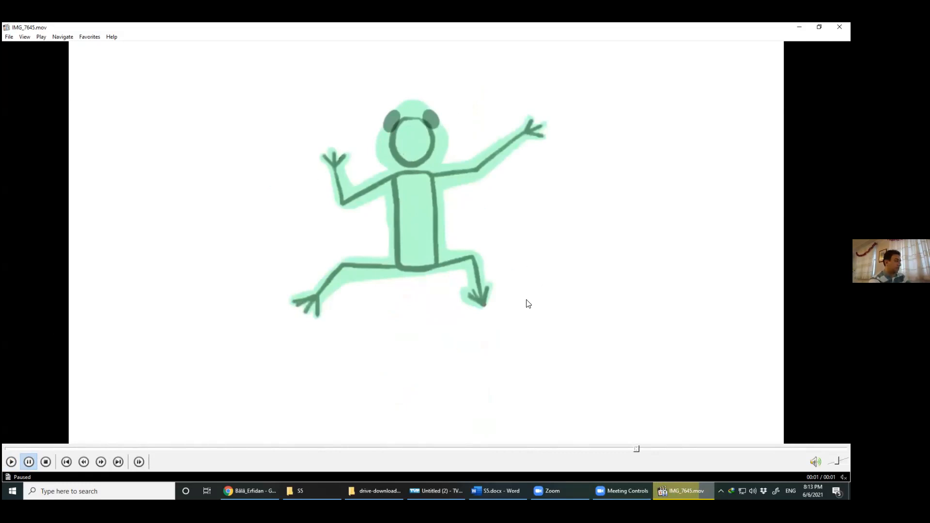
# Step: Advance the reference video and pause it on the pose with one hind leg stretched far out
pyautogui.hotkey('ctrl', 'Right')
pyautogui.hotkey('ctrl', 'Right')
pyautogui.press('space')
pyautogui.press('space')
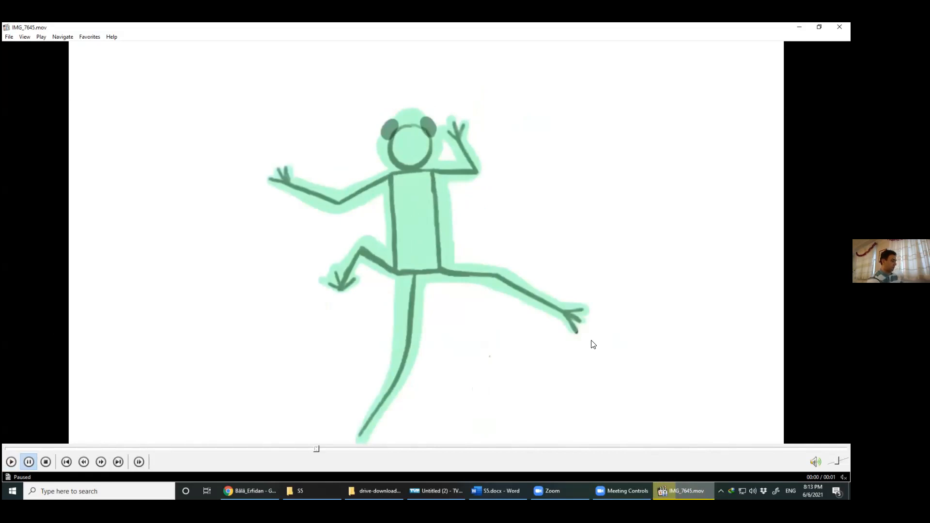
# Step: Restore and re-maximize the video player window, and play the lizard reference to study the raised-arm pose
pyautogui.moveTo(576, 91); pyautogui.dragTo(559, 100)
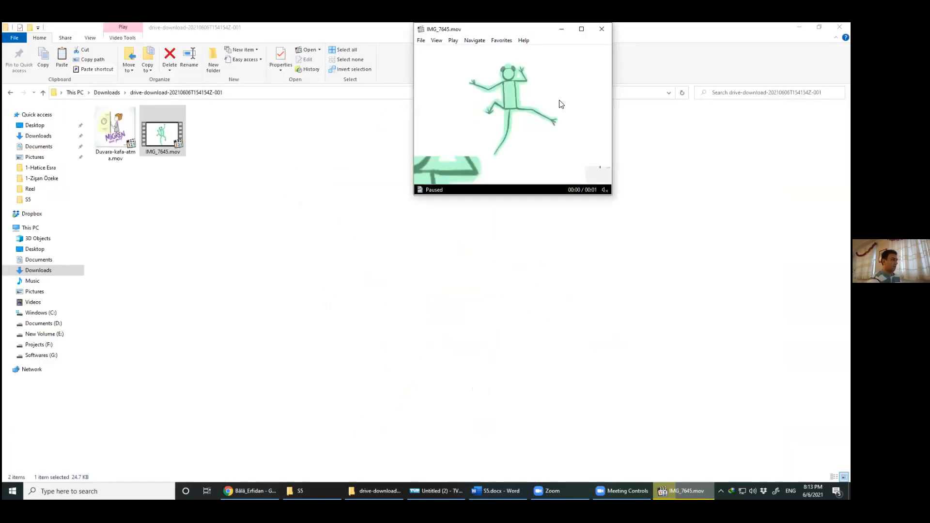
pyautogui.moveTo(422, 34); pyautogui.dragTo(420, 72)
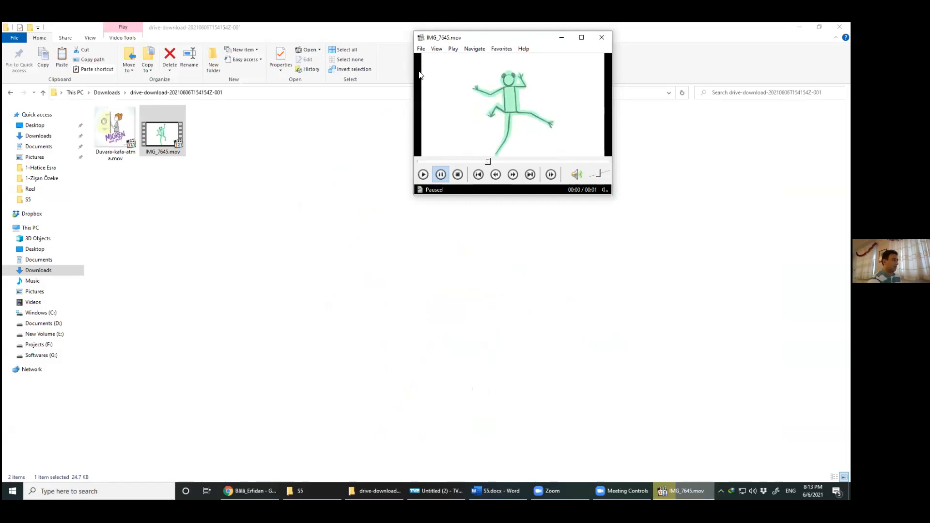
pyautogui.click(582, 67)
pyautogui.click(418, 274)
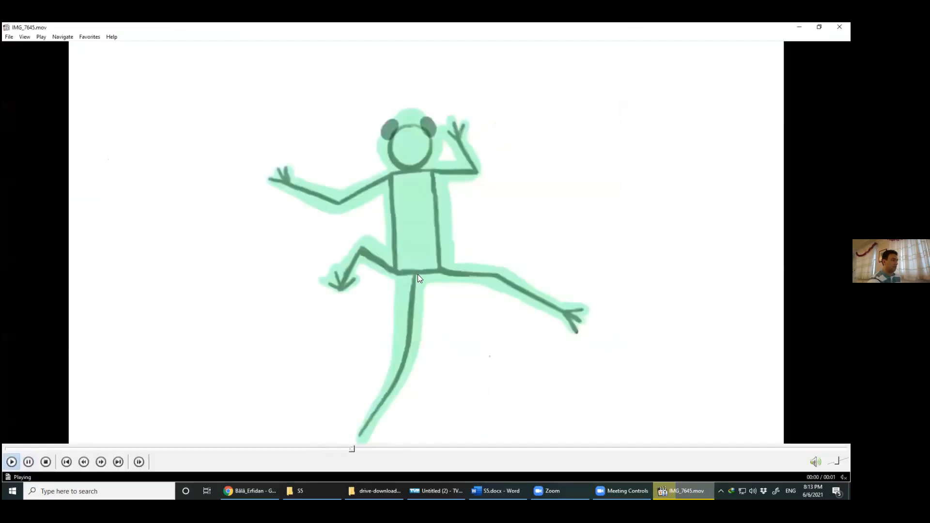
pyautogui.click(420, 276)
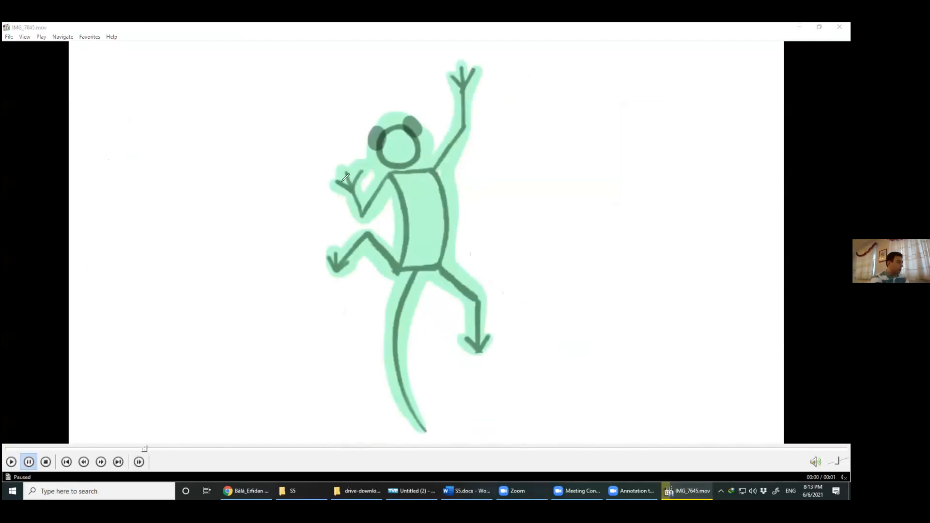
# Step: Circle the bent arm's hand and an adjacent hand position on the paused pose, and clear the annotations
pyautogui.moveTo(342, 167)
pyautogui.mouseDown()
pyautogui.moveTo(343, 198)
pyautogui.moveTo(343, 167)
pyautogui.mouseUp()
pyautogui.moveTo(338, 150)
pyautogui.mouseDown()
pyautogui.moveTo(328, 172)
pyautogui.moveTo(339, 150)
pyautogui.mouseUp()
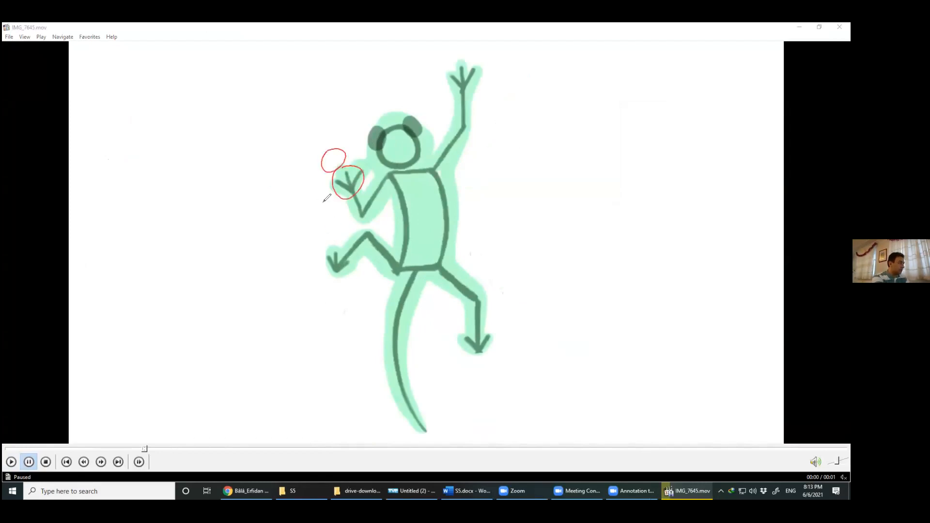
pyautogui.moveTo(260, 158); pyautogui.dragTo(309, 155)
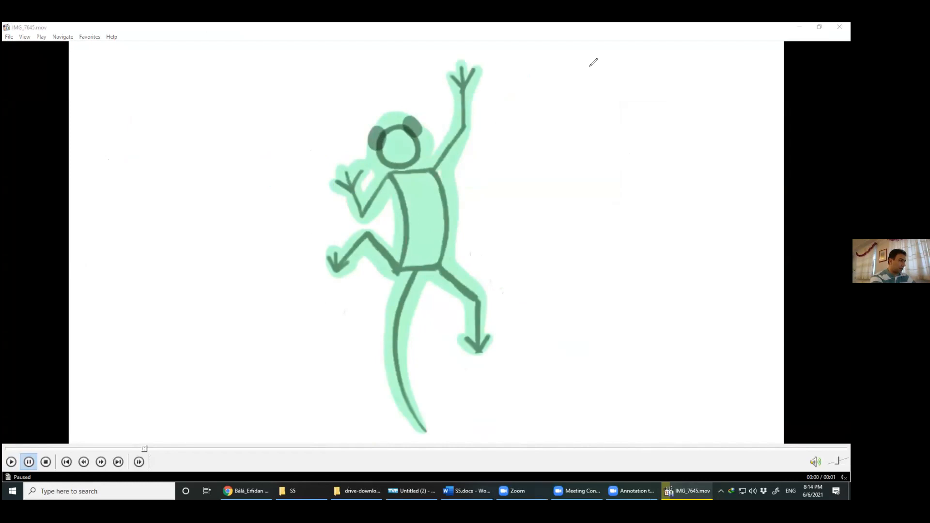
pyautogui.click(562, 195)
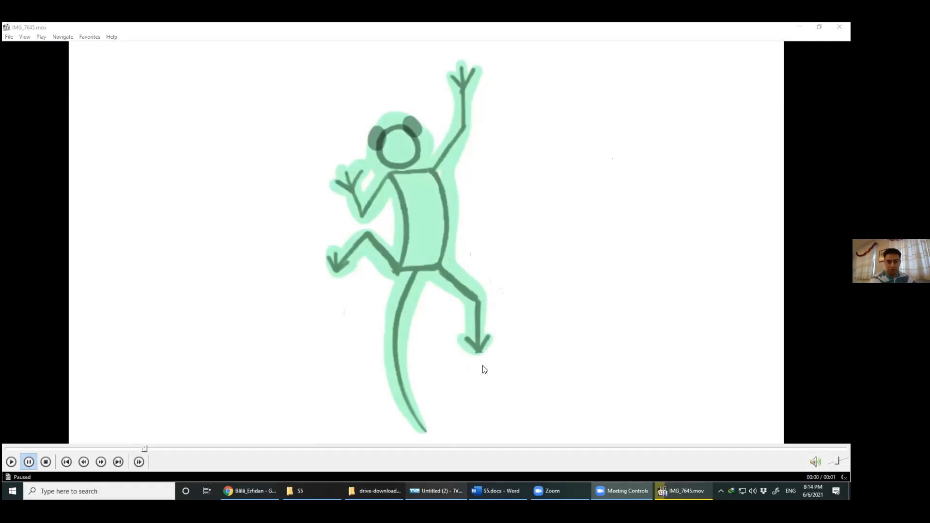
# Step: Switch to the TVPaint crawl project, hide the Guide layer and play the loop without it
pyautogui.hotkey('alt', 'Tab')
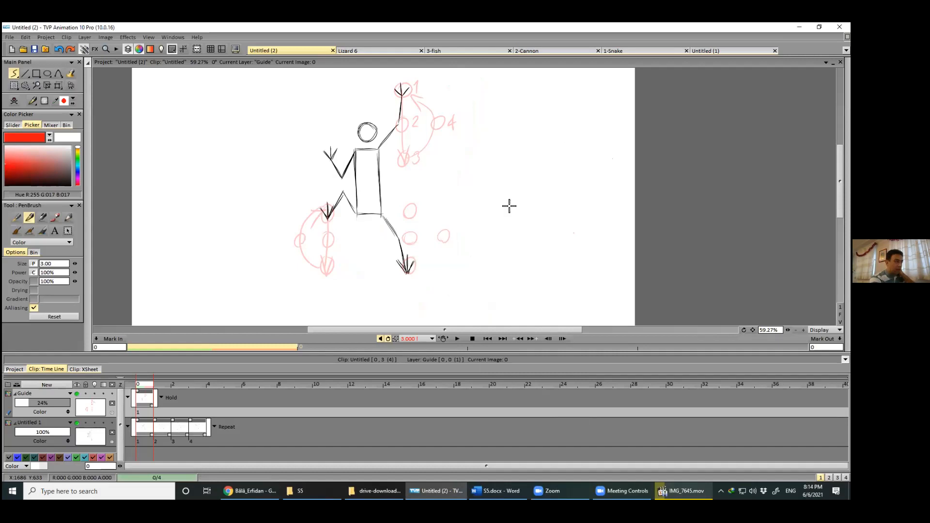
pyautogui.click(76, 395)
pyautogui.click(461, 339)
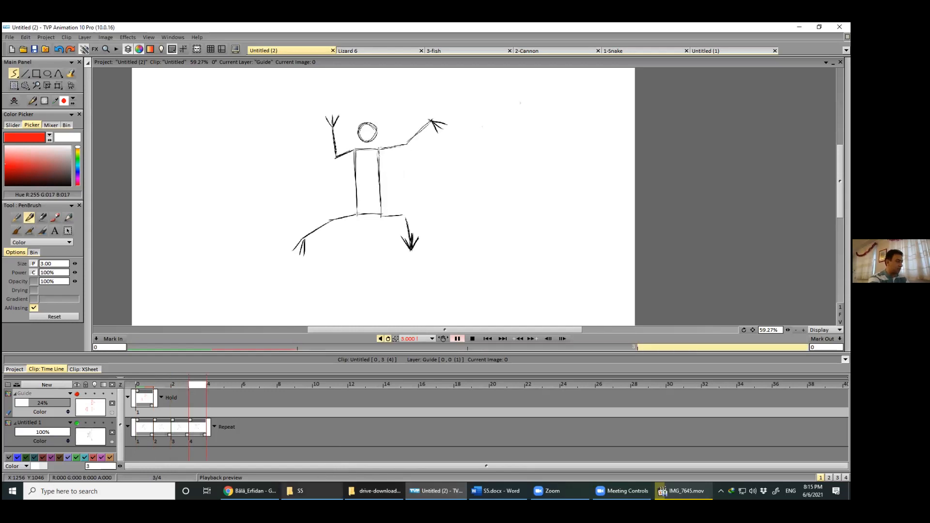
# Step: Open the video Monitor Lizard Walking Toward Me(1)-1.mp4, skip ahead to the clear walking shot and pause at 01:32
pyautogui.hotkey('alt', 'Tab')
pyautogui.doubleClick(635, 129)
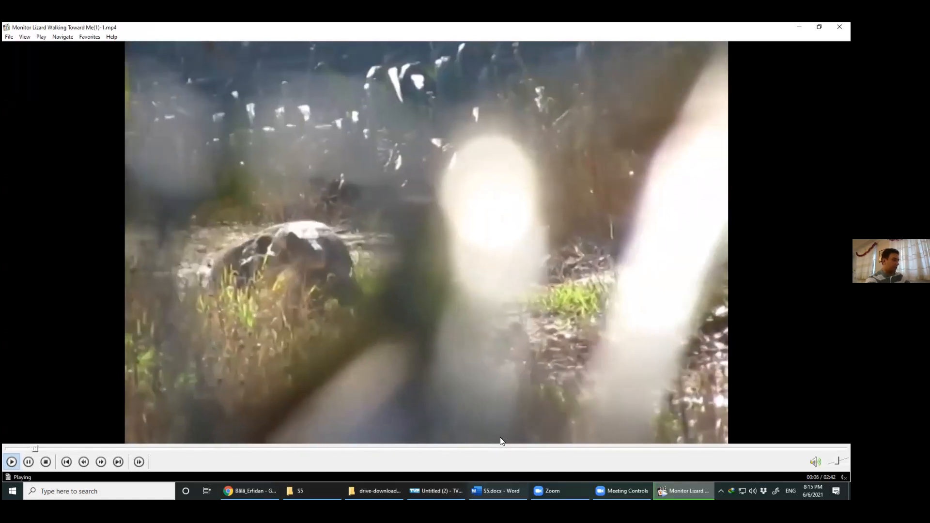
pyautogui.click(499, 437)
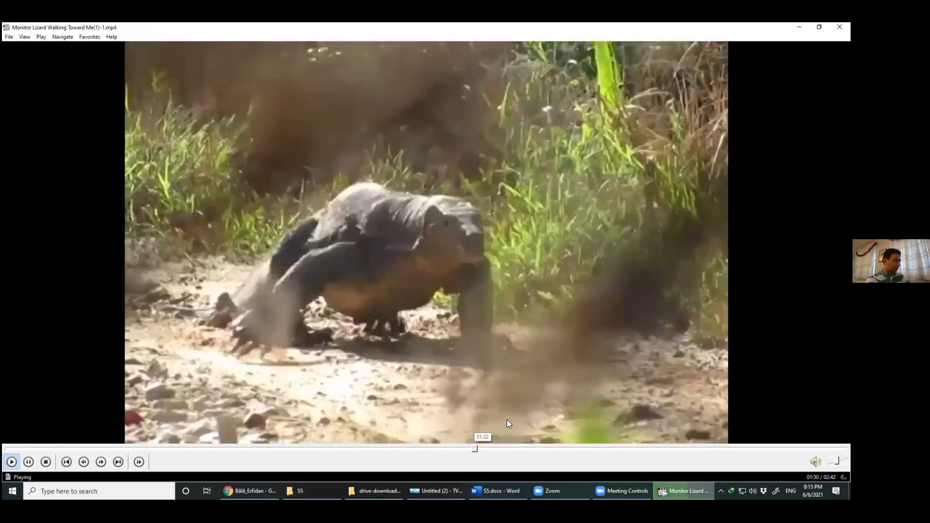
pyautogui.click(509, 422)
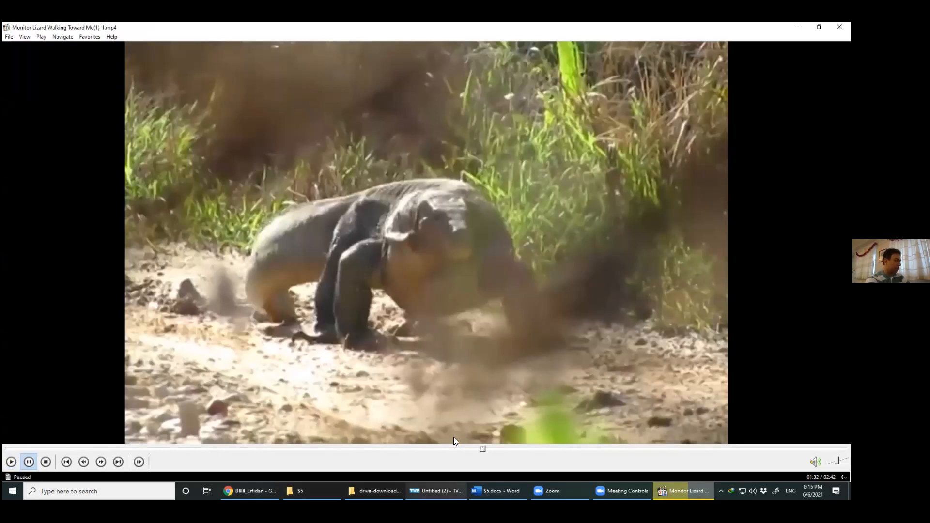
# Step: In the crawl project, draw two red arrows converging on the bent arm and leg in the third drawing of layer Untitled 1
pyautogui.hotkey('alt', 'Tab')
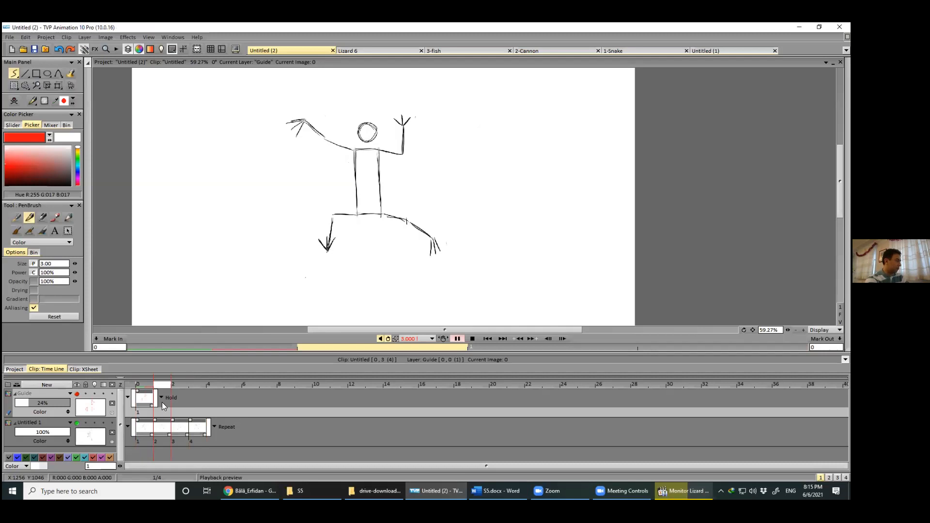
pyautogui.click(160, 385)
pyautogui.click(173, 384)
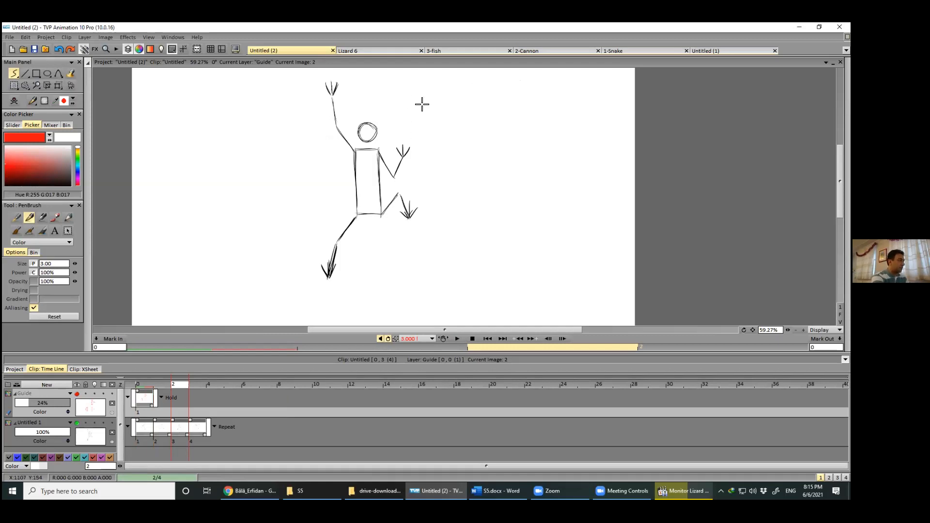
pyautogui.click(114, 431)
pyautogui.moveTo(432, 105)
pyautogui.mouseDown()
pyautogui.moveTo(421, 141)
pyautogui.moveTo(429, 138)
pyautogui.mouseUp()
pyautogui.moveTo(440, 275)
pyautogui.mouseDown()
pyautogui.moveTo(426, 213)
pyautogui.moveTo(433, 233)
pyautogui.mouseUp()
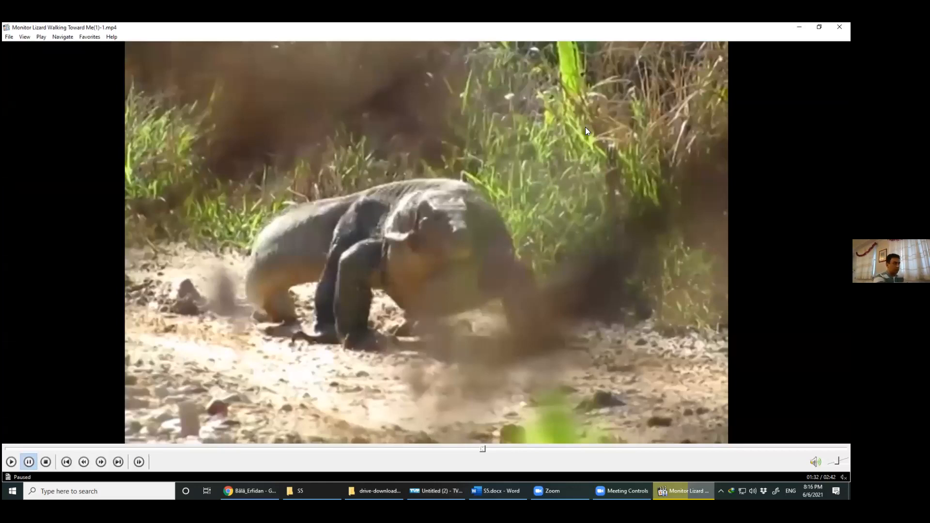
# Step: Switch to the monitor lizard video, annotate the lizard's back at 01:32 and at 01:46, and clear the marks
pyautogui.click(724, 62)
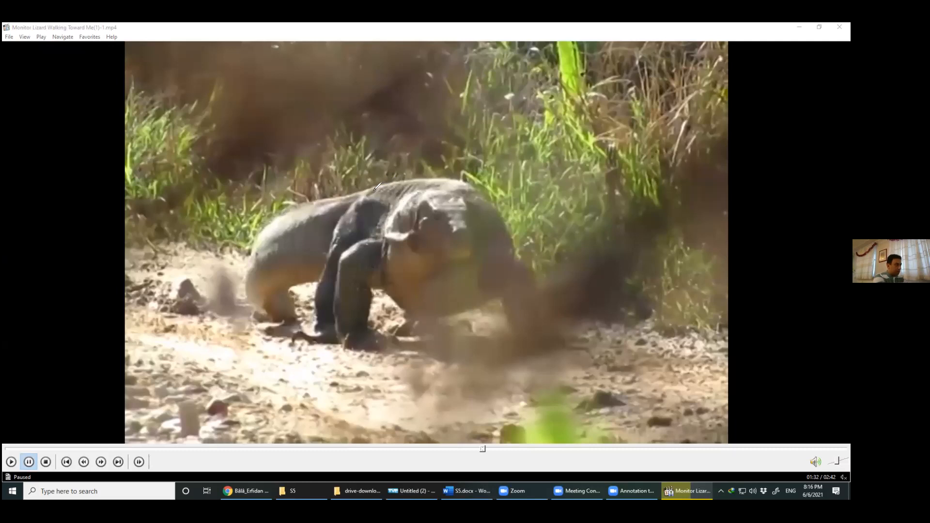
pyautogui.moveTo(375, 189); pyautogui.dragTo(445, 185)
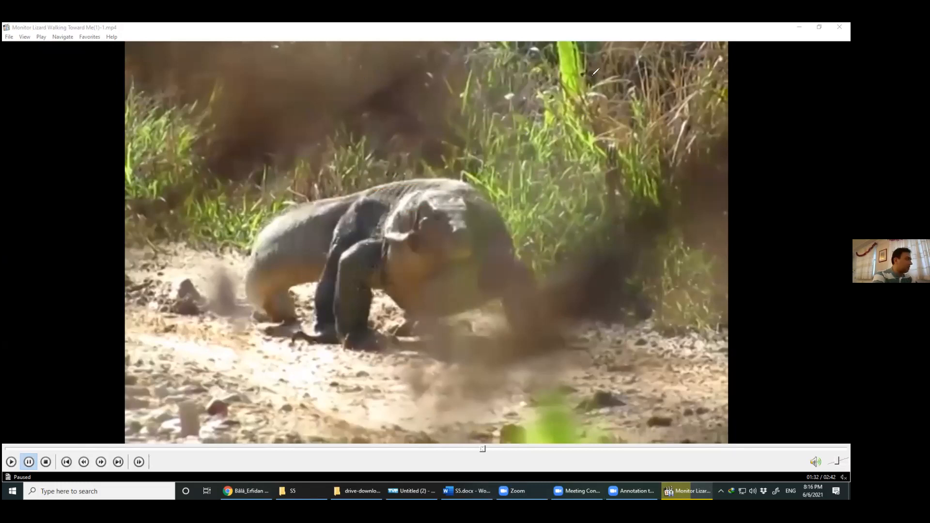
pyautogui.click(13, 462)
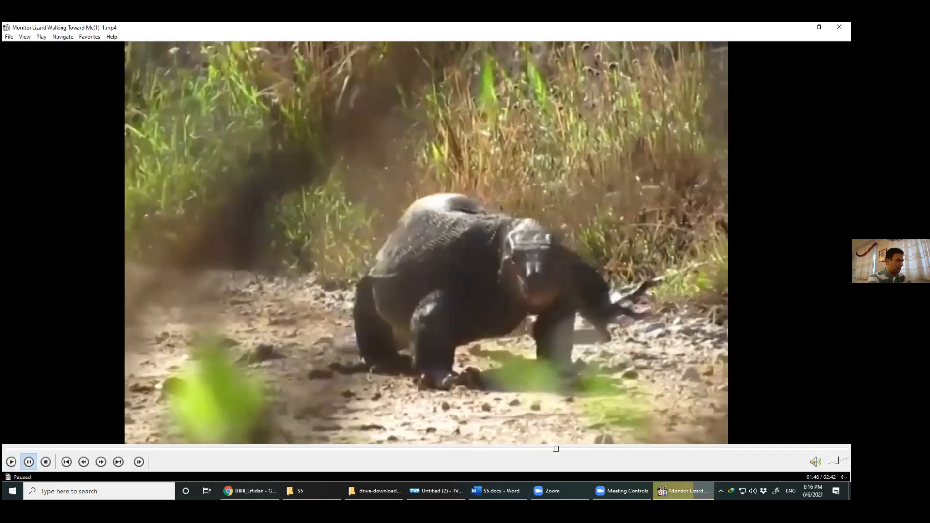
pyautogui.press('space')
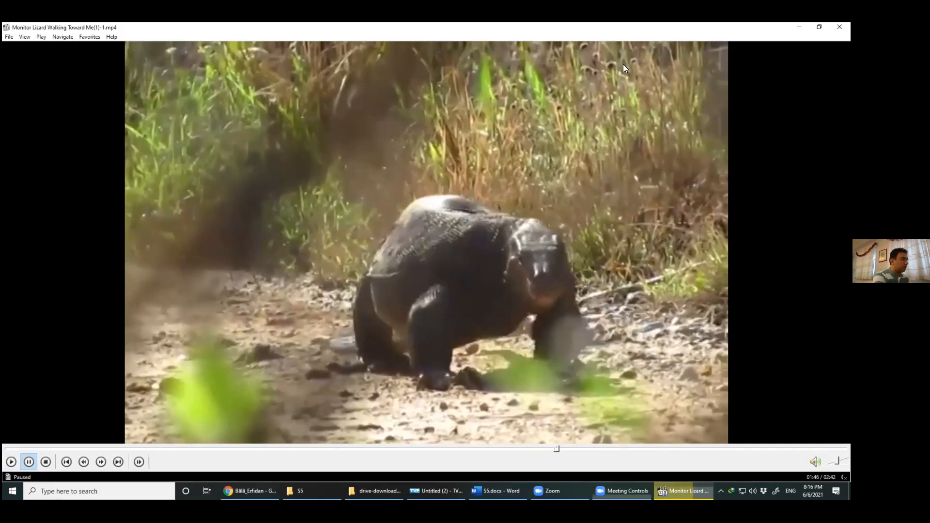
pyautogui.moveTo(458, 187)
pyautogui.mouseDown()
pyautogui.moveTo(507, 229)
pyautogui.moveTo(502, 219)
pyautogui.mouseUp()
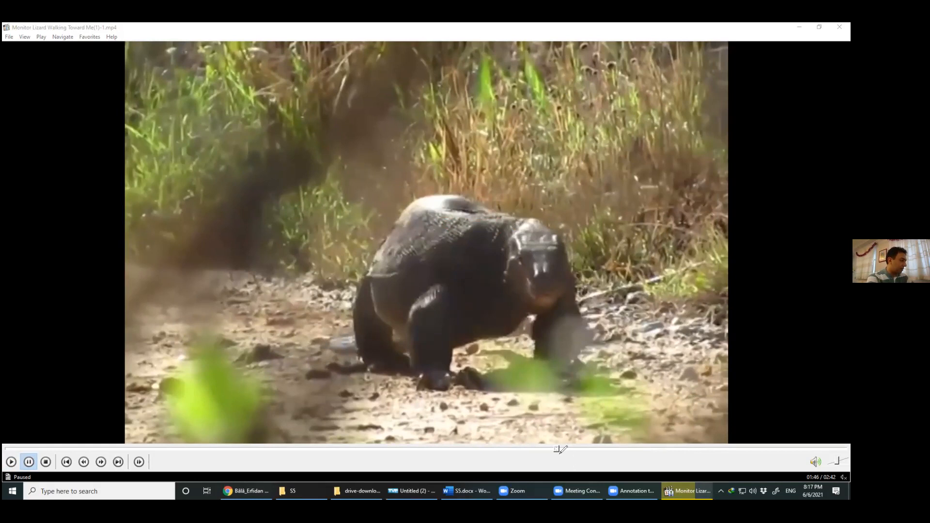
pyautogui.click(590, 79)
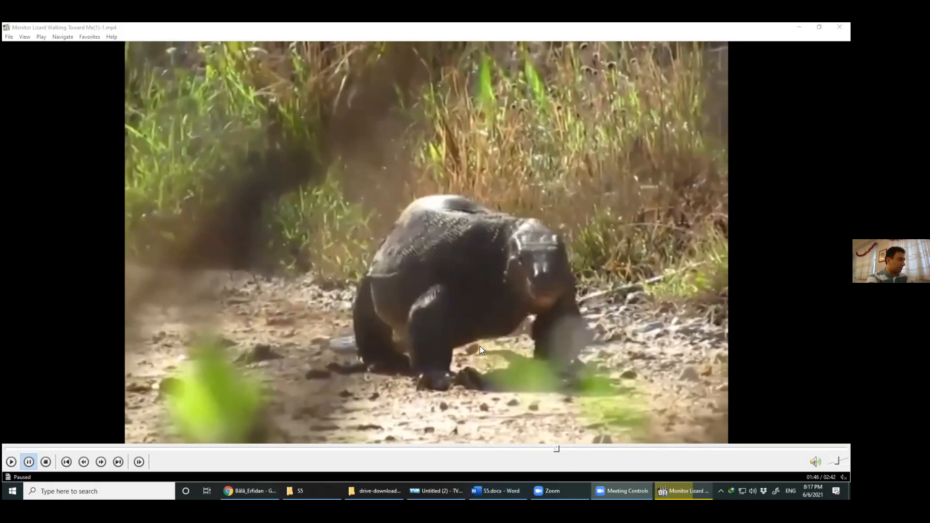
# Step: Move the monitor lizard video back to 01:42 and sketch a hatched, curved red arrow beside the lizard's feet
pyautogui.click(507, 453)
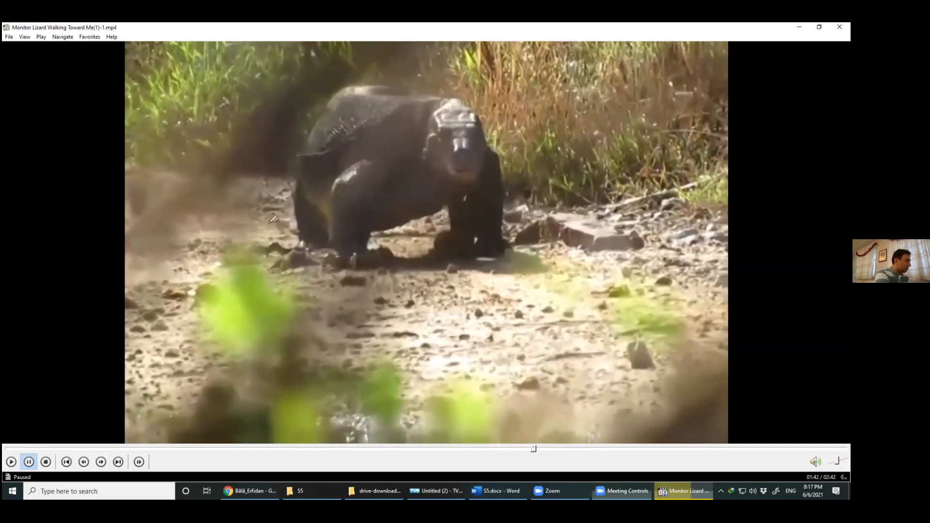
pyautogui.moveTo(270, 218)
pyautogui.mouseDown()
pyautogui.moveTo(270, 245)
pyautogui.moveTo(239, 273)
pyautogui.moveTo(220, 257)
pyautogui.moveTo(252, 297)
pyautogui.moveTo(238, 296)
pyautogui.moveTo(294, 288)
pyautogui.mouseUp()
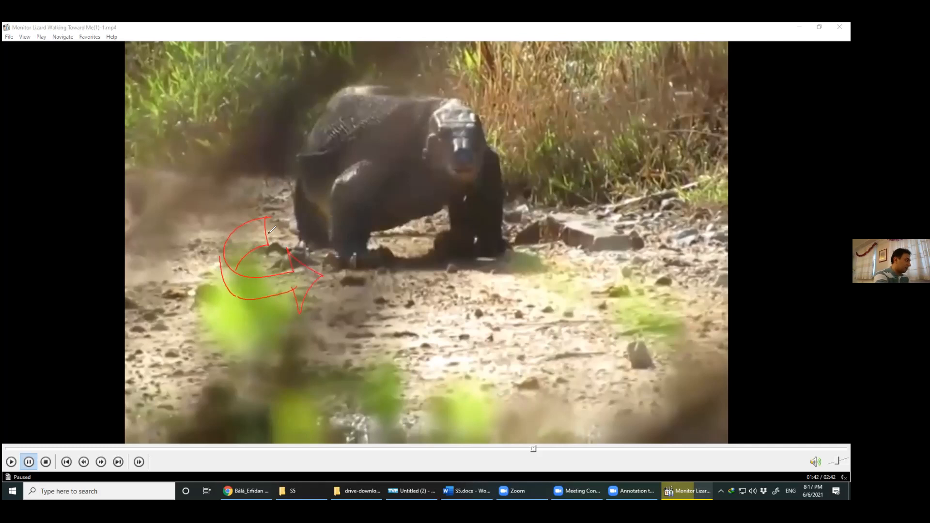
pyautogui.moveTo(257, 221)
pyautogui.mouseDown()
pyautogui.moveTo(262, 244)
pyautogui.moveTo(253, 246)
pyautogui.mouseUp()
pyautogui.moveTo(242, 230); pyautogui.dragTo(240, 255)
pyautogui.moveTo(229, 249); pyautogui.dragTo(238, 262)
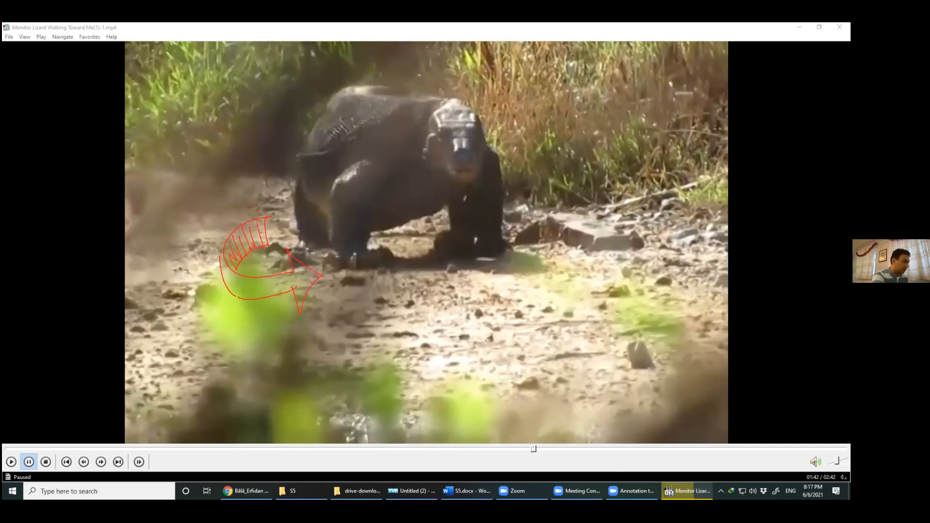
pyautogui.click(602, 76)
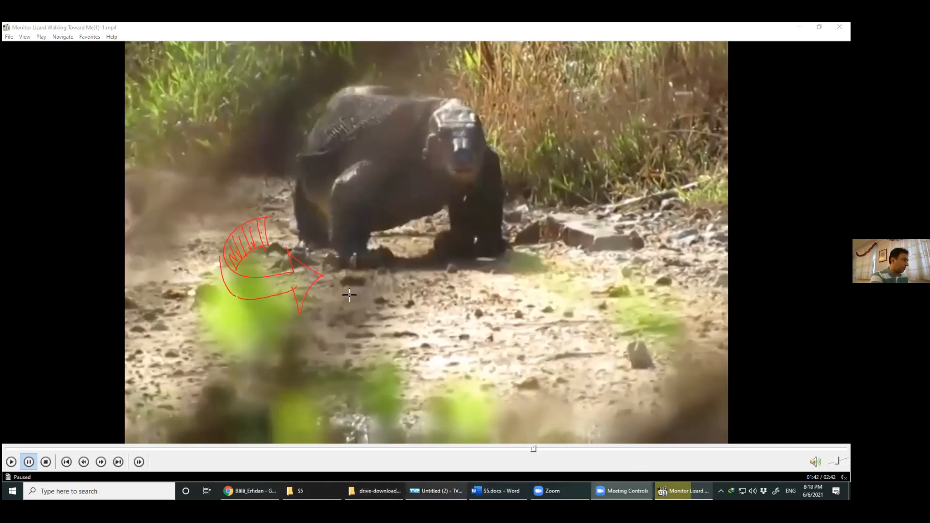
# Step: Return to the crawl project, show the Guide layer and circle the arm's guide position 4 in red
pyautogui.hotkey('alt', 'Tab')
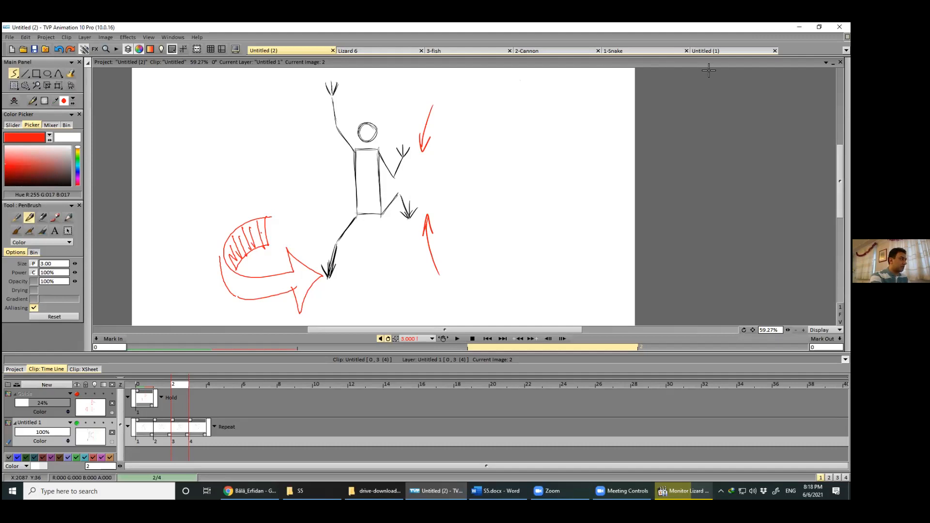
pyautogui.click(76, 393)
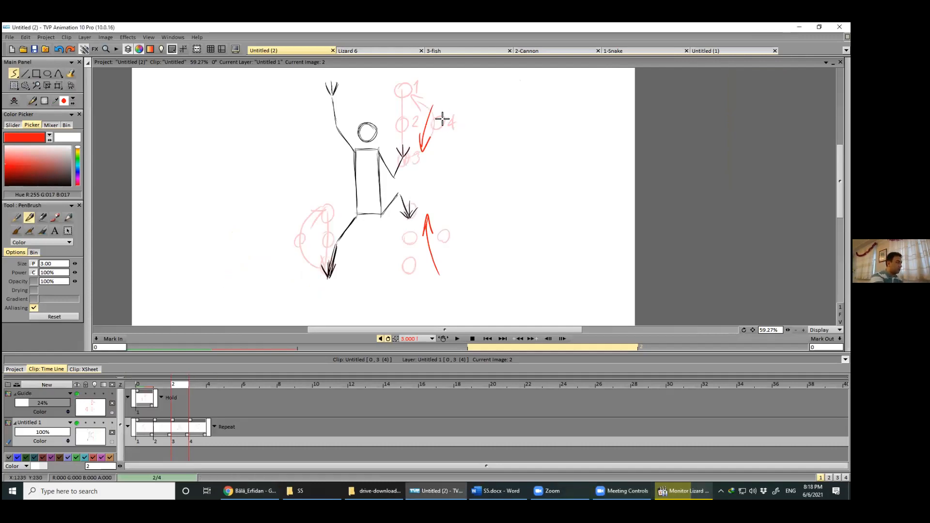
pyautogui.moveTo(452, 121); pyautogui.dragTo(449, 117)
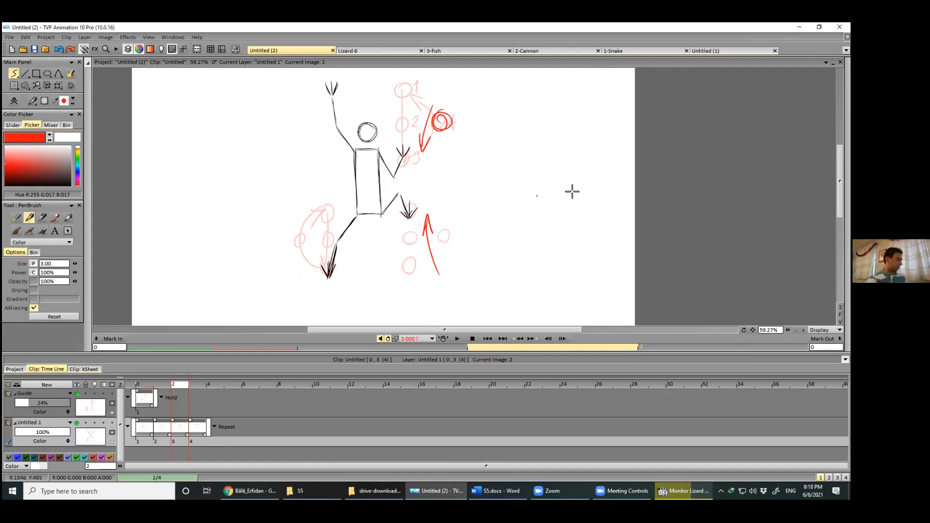
# Step: Undo the red circle, the showing of the Guide layer and both red arrows on the third drawing
pyautogui.hotkey('ctrl', 'z')
pyautogui.hotkey('ctrl', 'z')
pyautogui.hotkey('ctrl', 'z')
pyautogui.hotkey('ctrl', 'z')
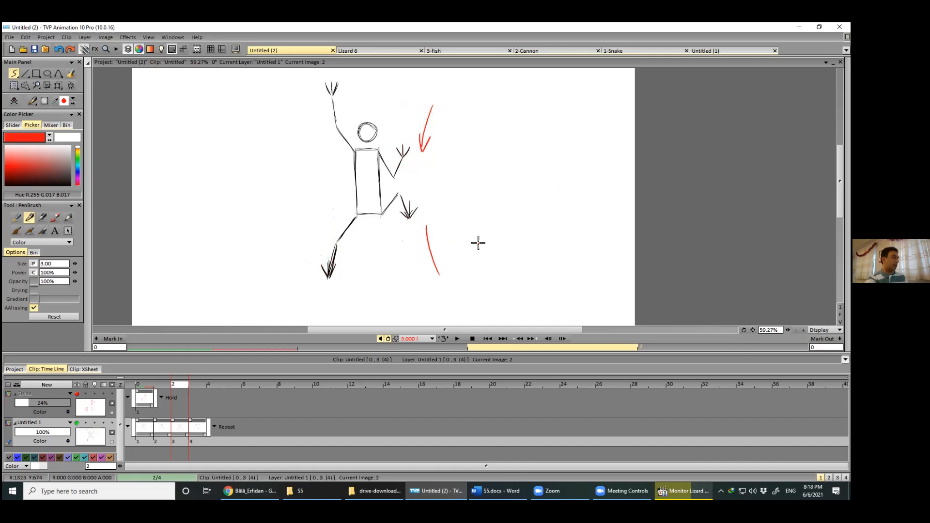
pyautogui.hotkey('ctrl', 'z')
pyautogui.hotkey('ctrl', 'z')
pyautogui.click(478, 244)
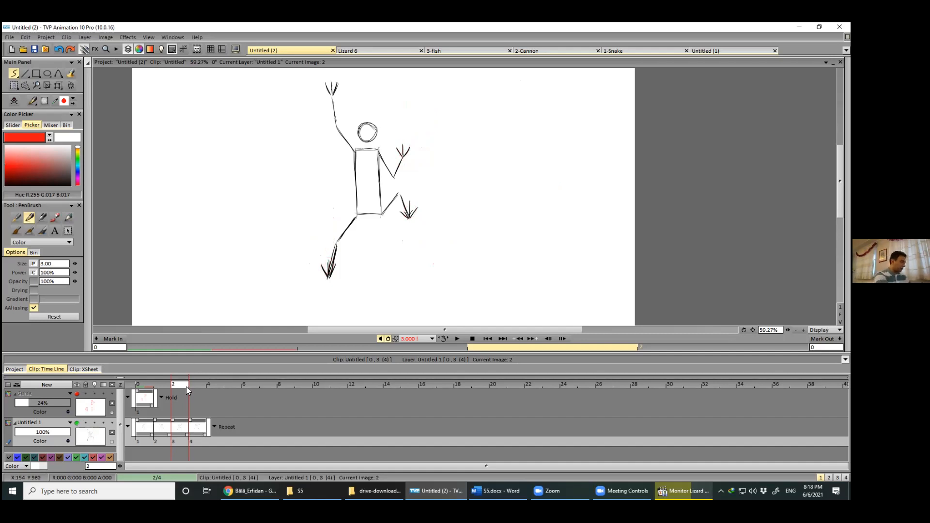
# Step: On the first drawing, use black to draw two arrows pointing at the bent arm and the bent leg
pyautogui.click(148, 384)
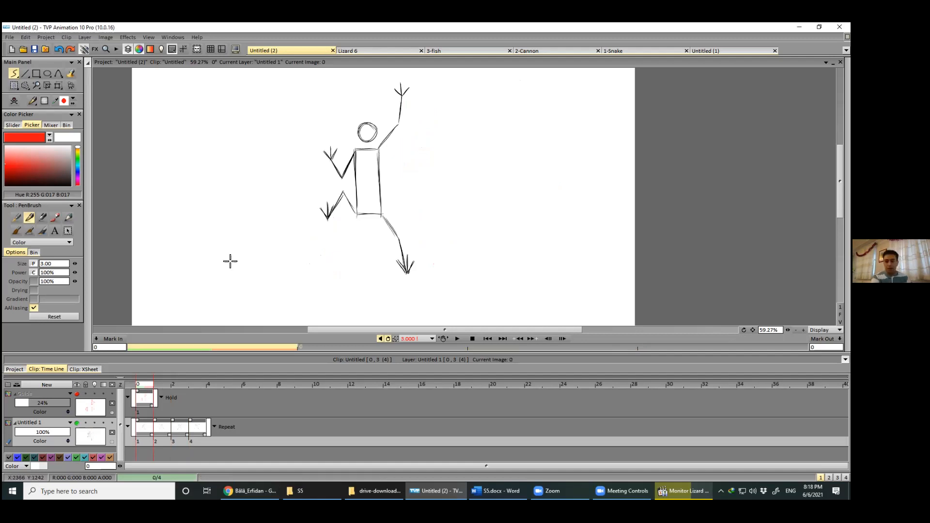
pyautogui.moveTo(64, 181); pyautogui.dragTo(82, 197)
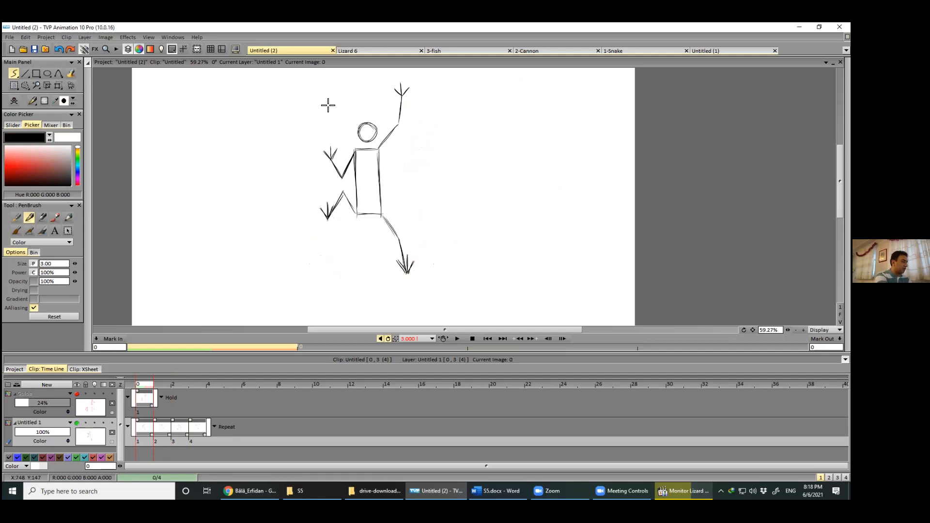
pyautogui.moveTo(324, 97); pyautogui.dragTo(332, 134)
pyautogui.moveTo(317, 272); pyautogui.dragTo(316, 278)
pyautogui.moveTo(327, 241); pyautogui.dragTo(333, 244)
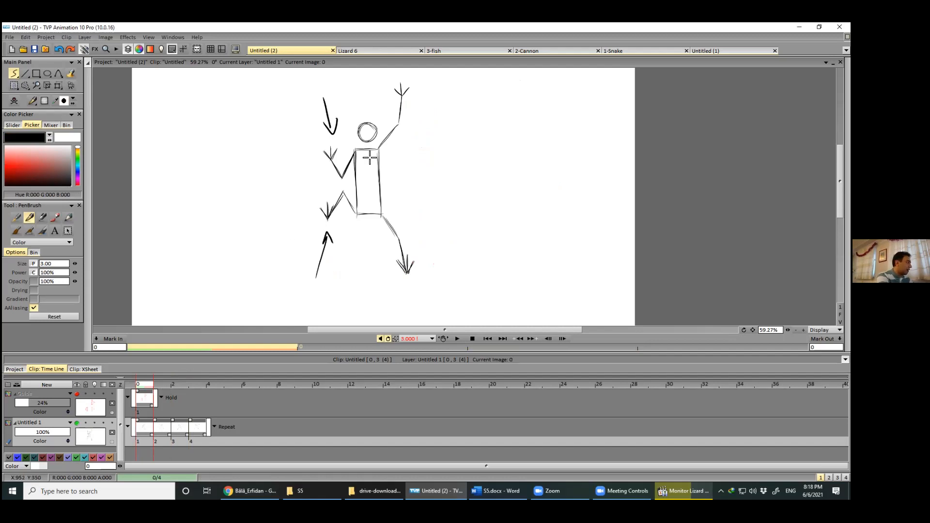
# Step: On the first drawing, sketch a curved torso with tilted shoulder and hip lines, bulging away from the bent limbs, over the straight one
pyautogui.click(68, 218)
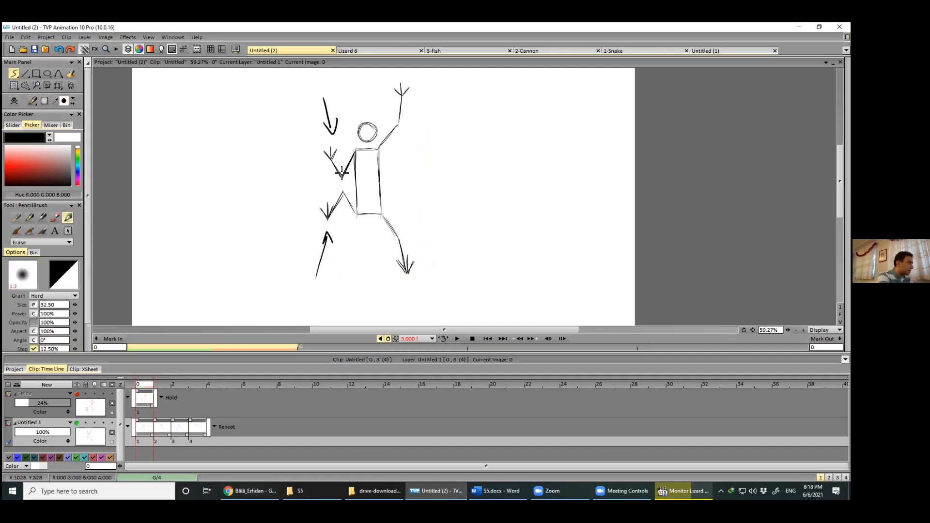
pyautogui.scroll(4, 341, 173)
pyautogui.moveTo(343, 157); pyautogui.dragTo(387, 136)
pyautogui.click(29, 218)
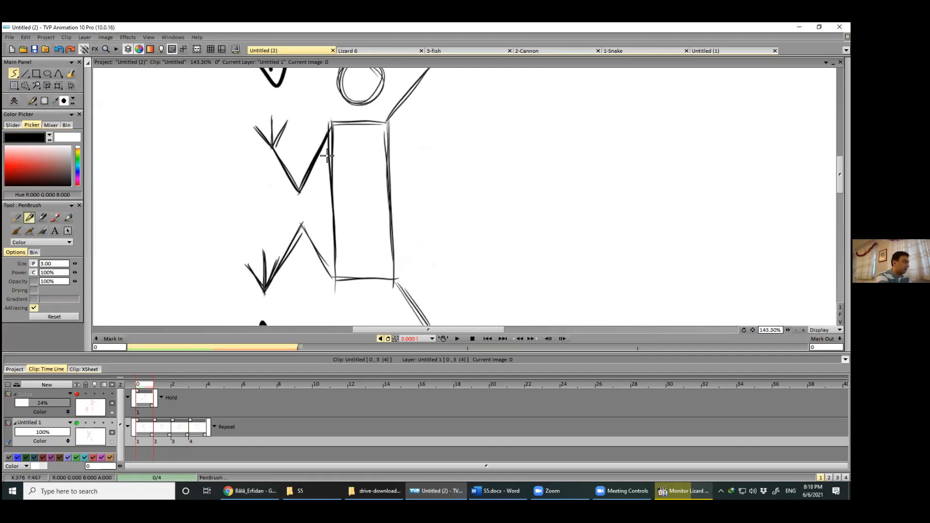
pyautogui.moveTo(331, 127)
pyautogui.mouseDown()
pyautogui.moveTo(349, 200)
pyautogui.moveTo(340, 256)
pyautogui.moveTo(350, 234)
pyautogui.moveTo(382, 295)
pyautogui.mouseUp()
pyautogui.moveTo(336, 276); pyautogui.dragTo(387, 295)
pyautogui.moveTo(331, 131)
pyautogui.mouseDown()
pyautogui.moveTo(377, 113)
pyautogui.moveTo(395, 138)
pyautogui.moveTo(406, 203)
pyautogui.moveTo(398, 258)
pyautogui.mouseUp()
pyautogui.moveTo(406, 226); pyautogui.dragTo(385, 290)
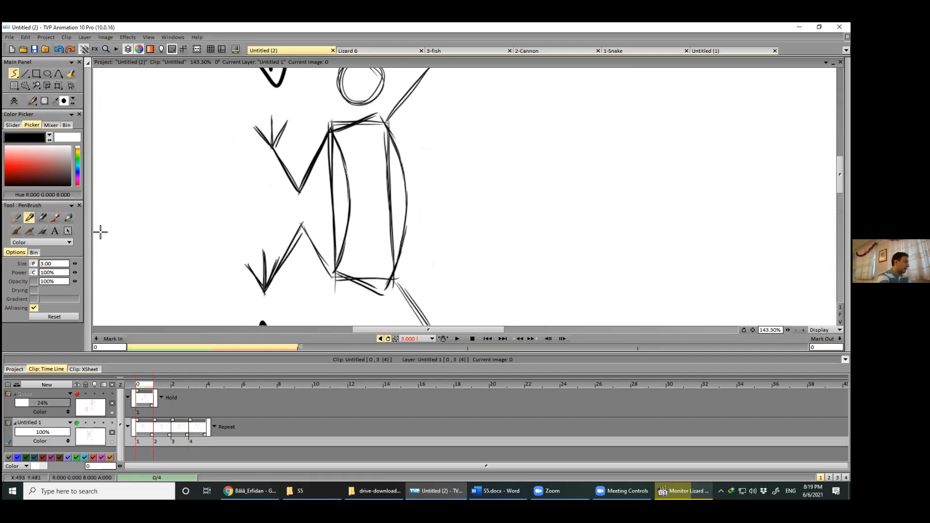
# Step: Erase the old straight torso lines from the first drawing, keeping the curved outline
pyautogui.click(67, 217)
pyautogui.moveTo(342, 139)
pyautogui.mouseDown()
pyautogui.moveTo(334, 253)
pyautogui.moveTo(359, 305)
pyautogui.moveTo(328, 279)
pyautogui.moveTo(377, 303)
pyautogui.moveTo(391, 294)
pyautogui.moveTo(386, 274)
pyautogui.mouseUp()
pyautogui.moveTo(382, 151); pyautogui.dragTo(383, 141)
pyautogui.moveTo(389, 229)
pyautogui.mouseDown()
pyautogui.moveTo(389, 262)
pyautogui.moveTo(405, 282)
pyautogui.mouseUp()
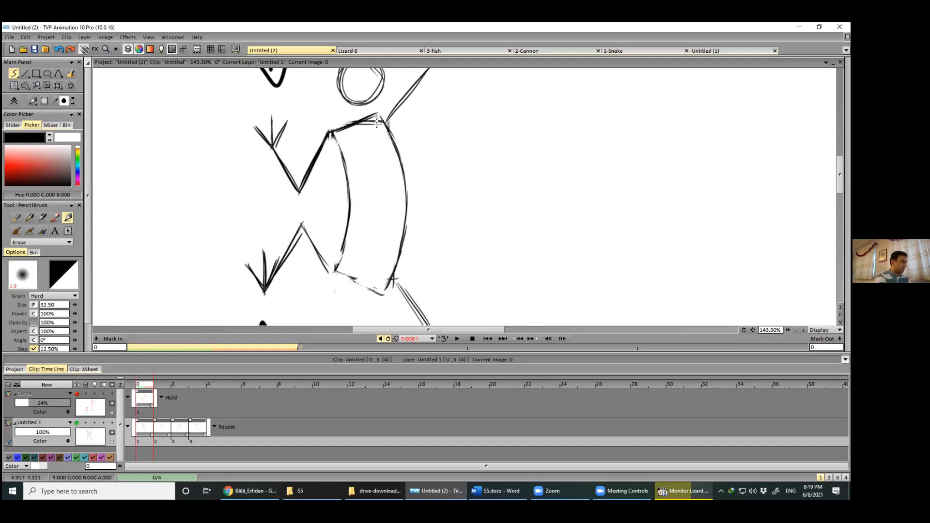
# Step: Erase the extended leg's thigh on the first drawing and redraw it from the tilted hip to the knee
pyautogui.scroll(-3, 388, 212)
pyautogui.moveTo(415, 263); pyautogui.dragTo(390, 230)
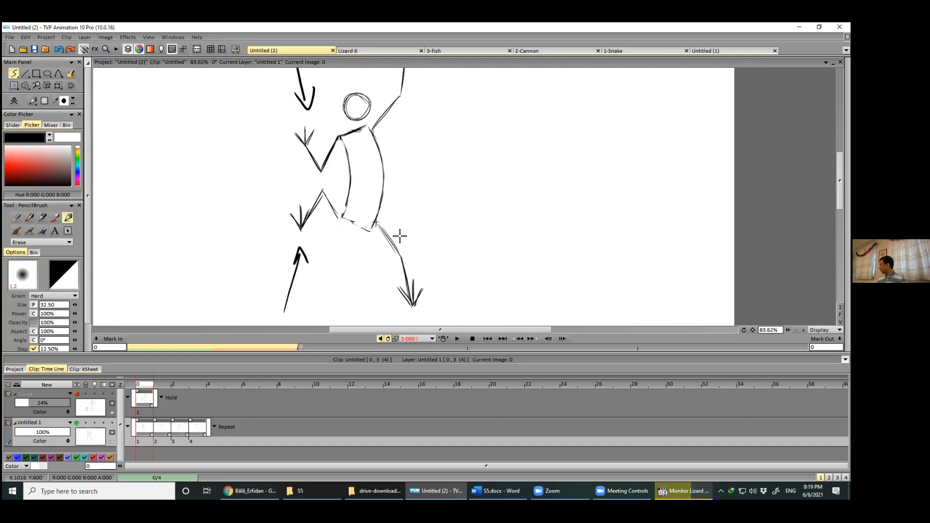
pyautogui.click(400, 236)
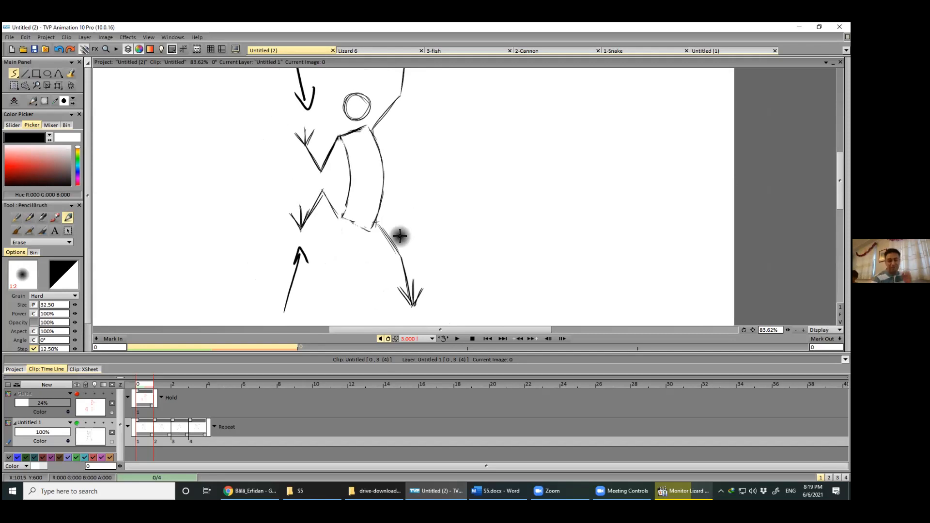
pyautogui.moveTo(396, 219)
pyautogui.mouseDown()
pyautogui.moveTo(382, 243)
pyautogui.moveTo(394, 239)
pyautogui.moveTo(382, 235)
pyautogui.mouseUp()
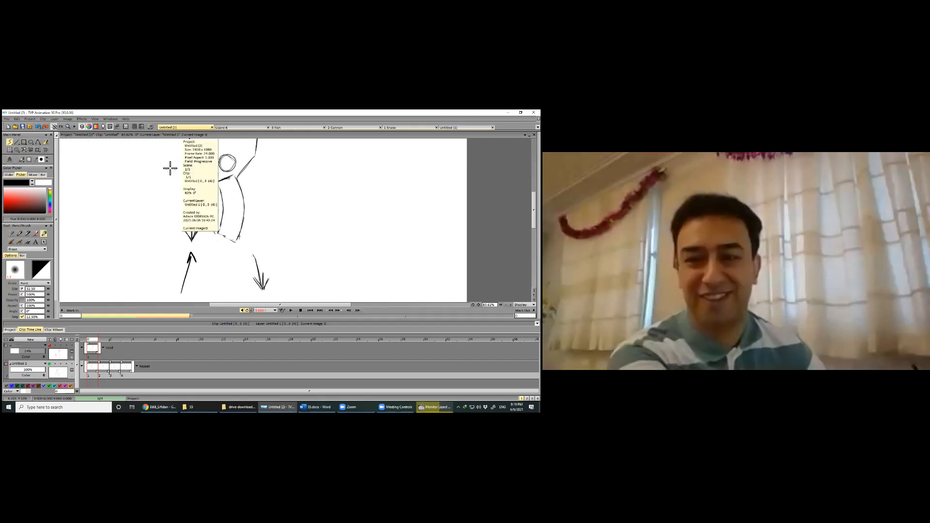
pyautogui.click(19, 234)
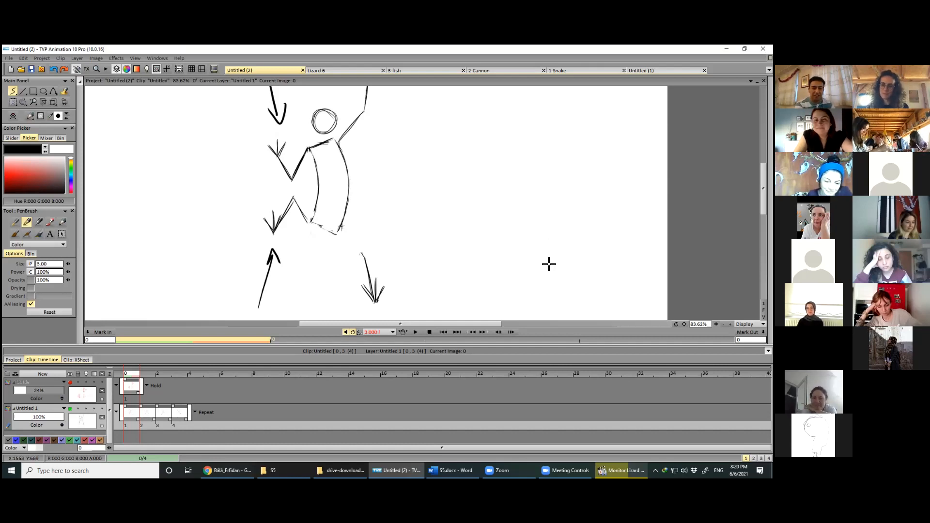
pyautogui.moveTo(338, 138)
pyautogui.mouseDown()
pyautogui.moveTo(353, 123)
pyautogui.moveTo(338, 138)
pyautogui.mouseUp()
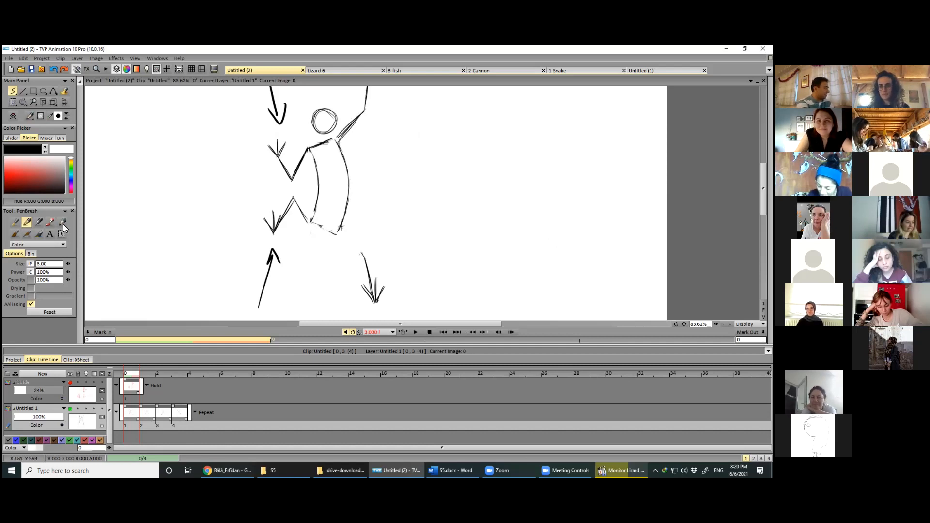
pyautogui.click(62, 222)
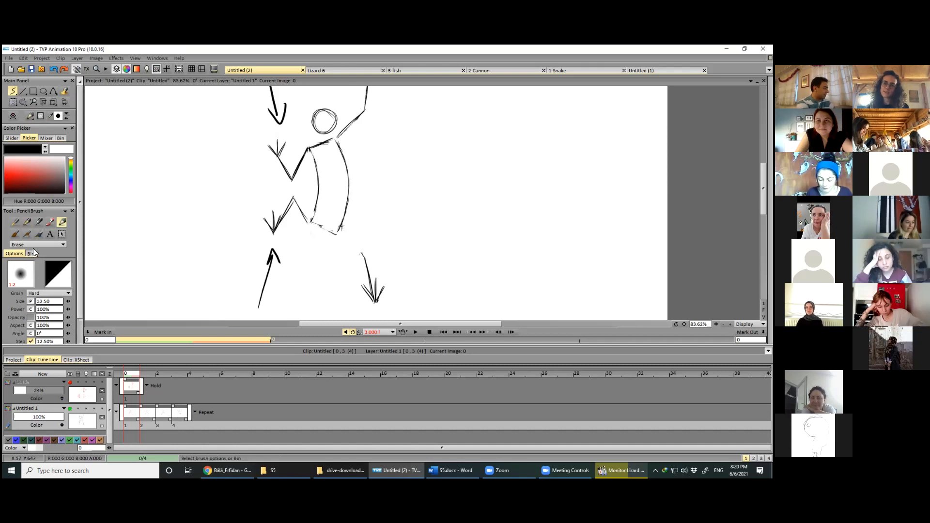
pyautogui.click(26, 222)
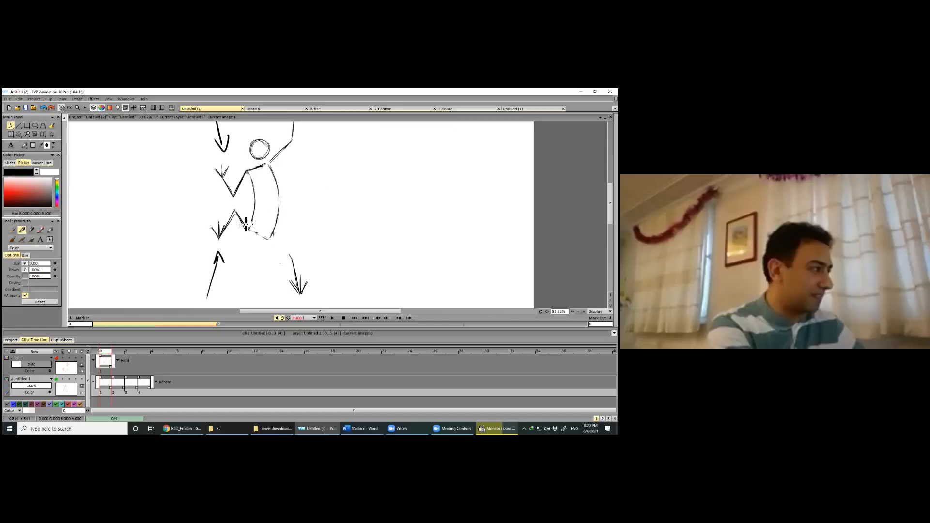
pyautogui.moveTo(270, 238)
pyautogui.mouseDown()
pyautogui.moveTo(297, 253)
pyautogui.moveTo(299, 289)
pyautogui.mouseUp()
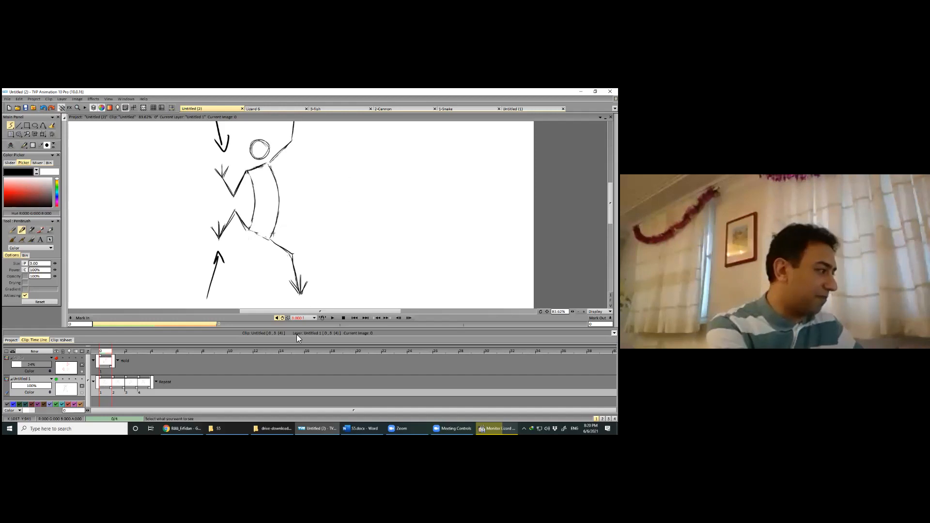
# Step: Try a downward arrow beside the bent arm on the second drawing
pyautogui.click(121, 352)
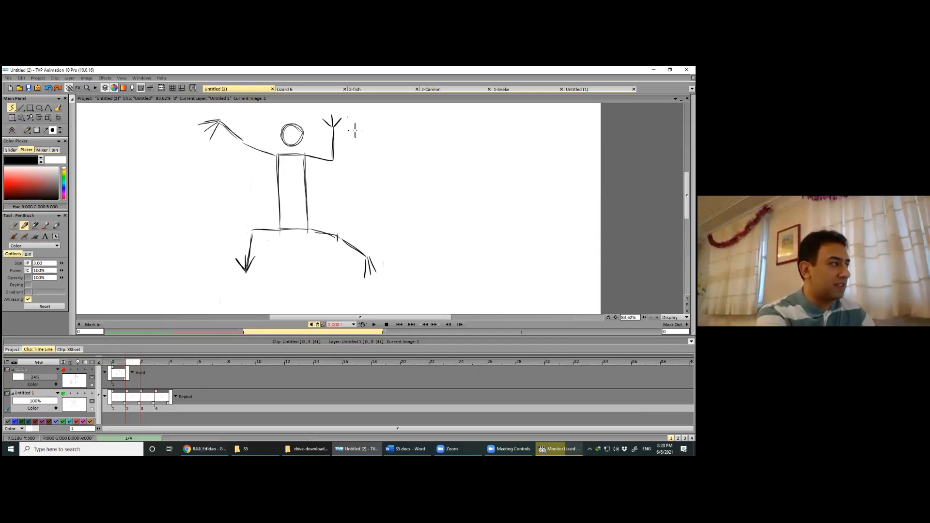
pyautogui.moveTo(359, 129)
pyautogui.mouseDown()
pyautogui.moveTo(359, 161)
pyautogui.moveTo(367, 152)
pyautogui.mouseUp()
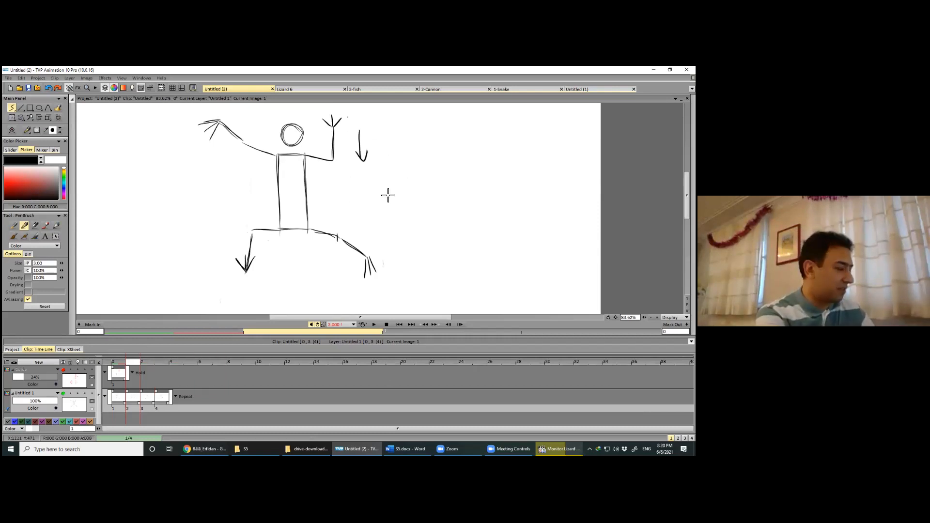
pyautogui.hotkey('ctrl', 'z')
pyautogui.hotkey('ctrl', 'z')
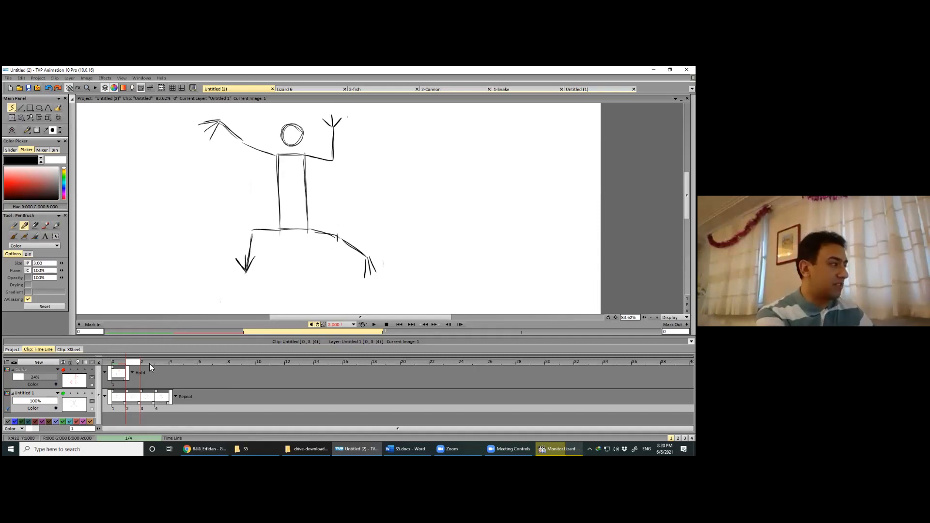
# Step: Erase both direction arrows beside the bent arm and bent leg on the first drawing
pyautogui.click(121, 365)
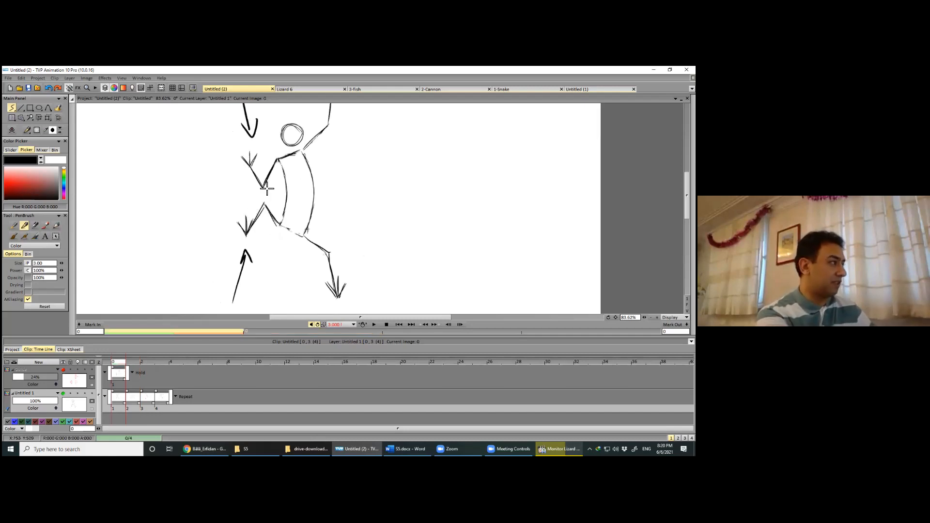
pyautogui.scroll(-2, 218, 173)
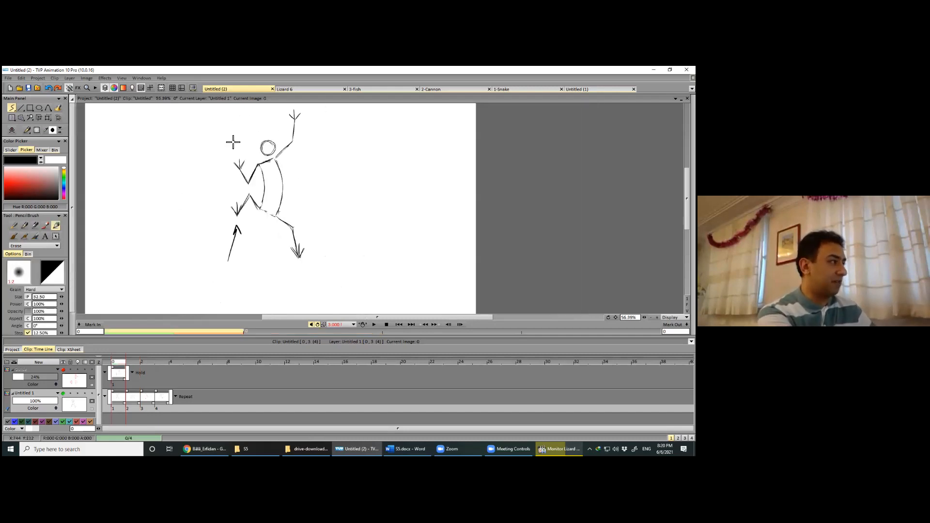
pyautogui.moveTo(234, 247); pyautogui.dragTo(225, 264)
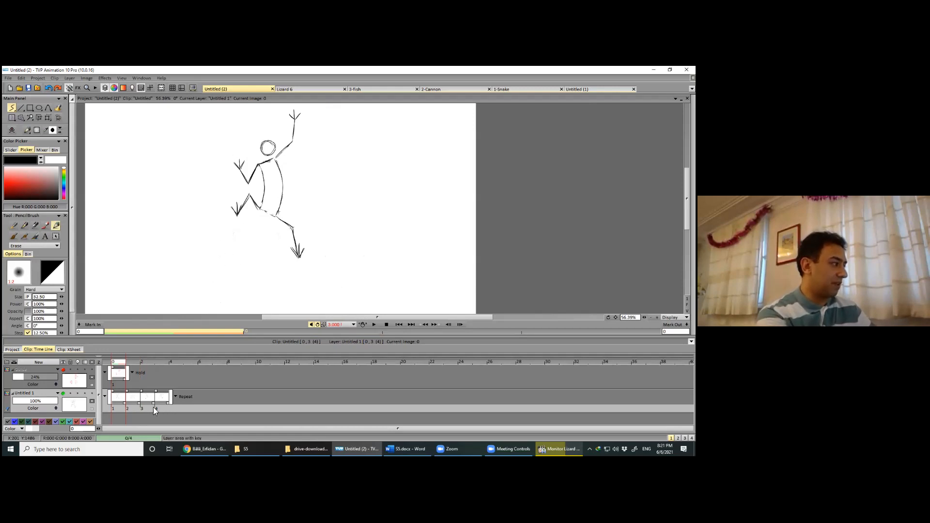
# Step: On the third drawing, draw a downward arrow beside the bent arm and an upward arrow beside the bent leg
pyautogui.click(149, 366)
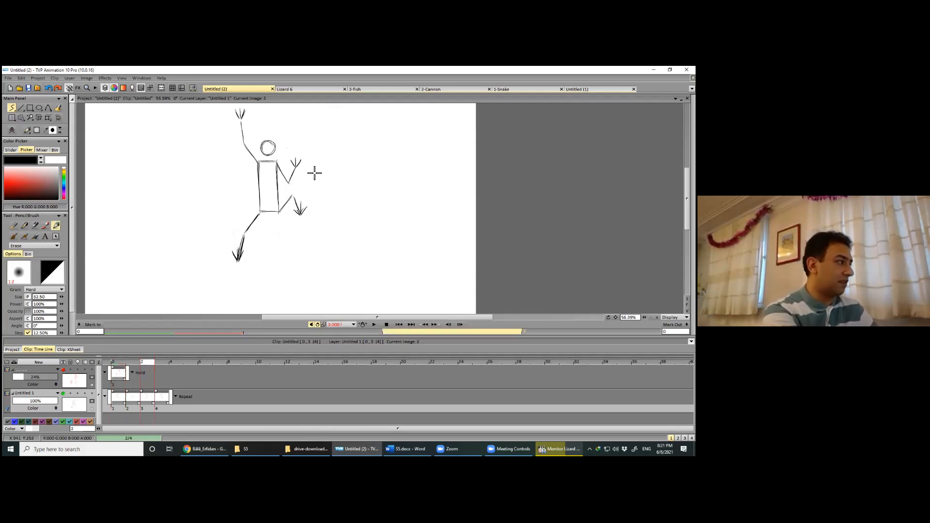
pyautogui.click(24, 225)
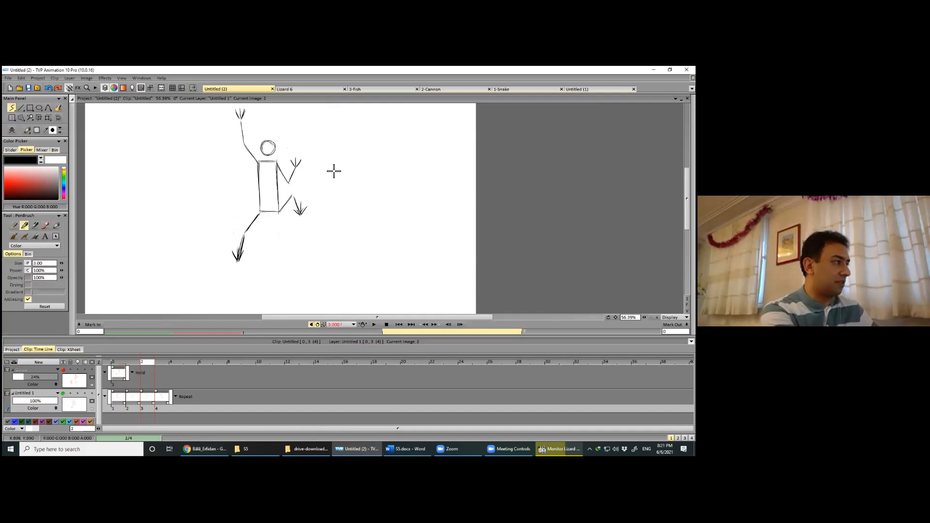
pyautogui.moveTo(315, 158); pyautogui.dragTo(326, 158)
pyautogui.moveTo(318, 243)
pyautogui.mouseDown()
pyautogui.moveTo(322, 203)
pyautogui.moveTo(326, 221)
pyautogui.mouseUp()
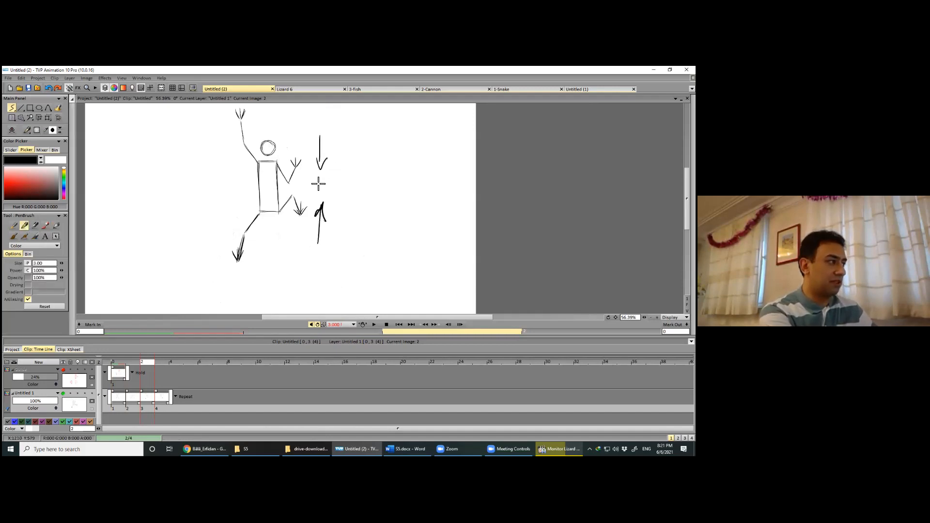
# Step: Sketch a curved torso bulging away from the bent limbs on the third drawing and erase the straight torso lines
pyautogui.scroll(3, 317, 240)
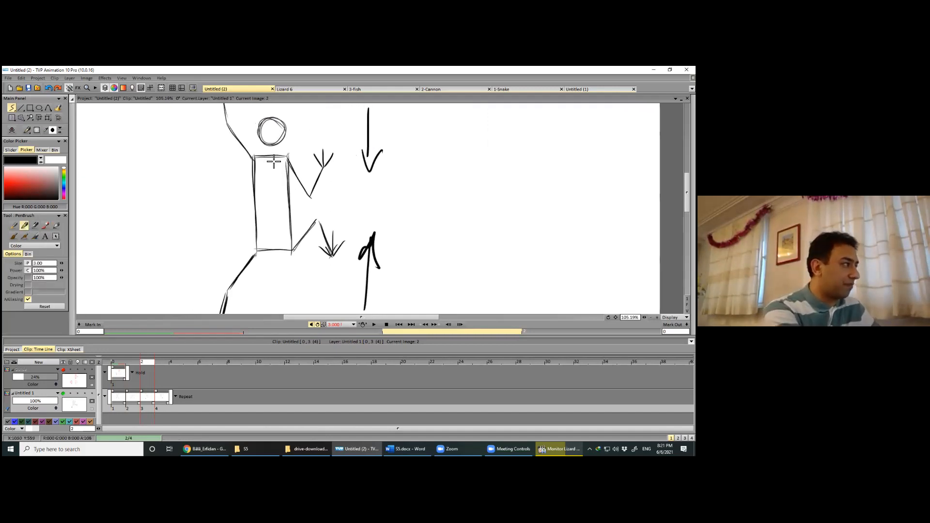
pyautogui.moveTo(252, 151)
pyautogui.mouseDown()
pyautogui.moveTo(292, 169)
pyautogui.moveTo(280, 202)
pyautogui.moveTo(283, 186)
pyautogui.moveTo(297, 239)
pyautogui.moveTo(282, 203)
pyautogui.moveTo(294, 243)
pyautogui.moveTo(295, 234)
pyautogui.moveTo(266, 253)
pyautogui.moveTo(288, 257)
pyautogui.moveTo(292, 242)
pyautogui.moveTo(258, 249)
pyautogui.mouseUp()
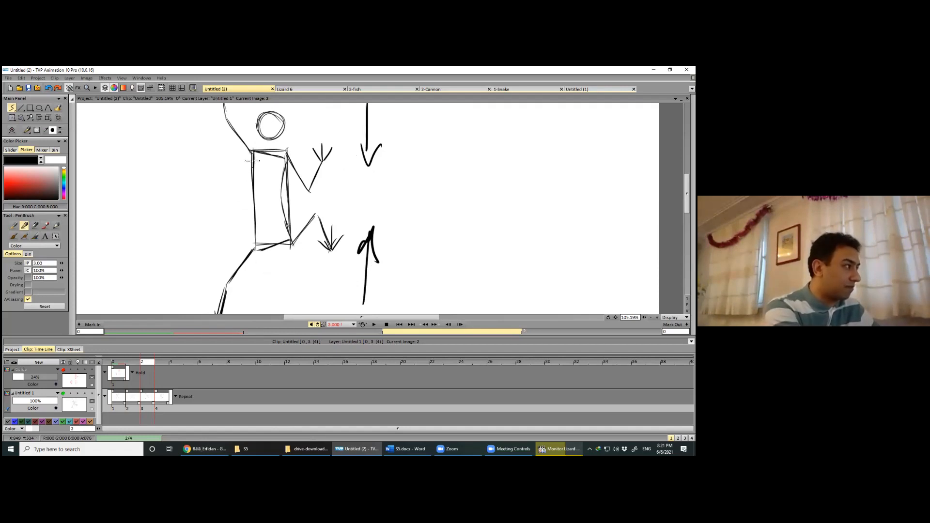
pyautogui.moveTo(254, 153); pyautogui.dragTo(246, 195)
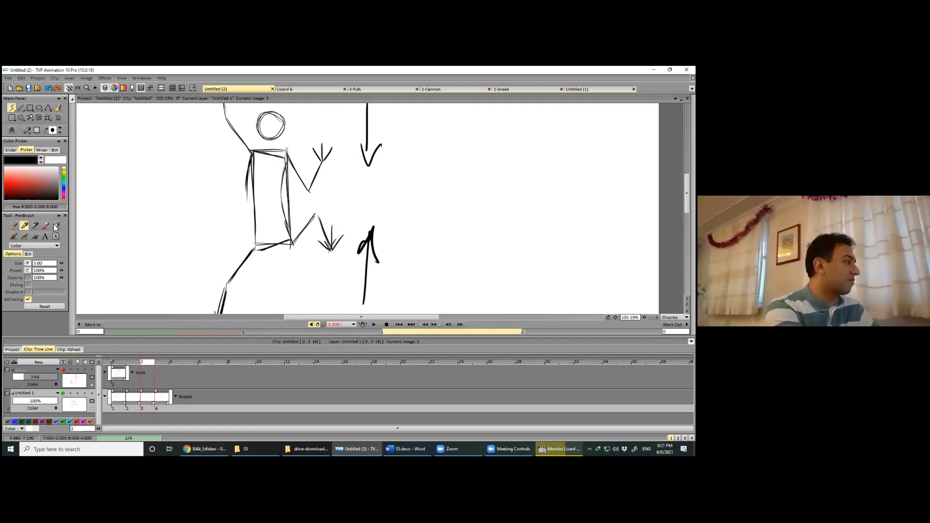
pyautogui.press('e')
pyautogui.moveTo(257, 197); pyautogui.dragTo(263, 247)
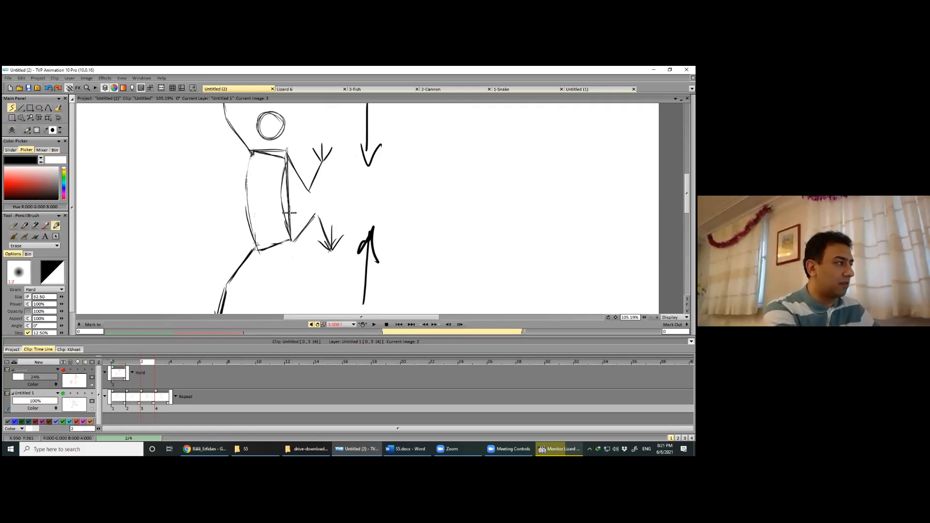
pyautogui.moveTo(291, 172)
pyautogui.mouseDown()
pyautogui.moveTo(264, 150)
pyautogui.moveTo(291, 158)
pyautogui.moveTo(288, 218)
pyautogui.mouseUp()
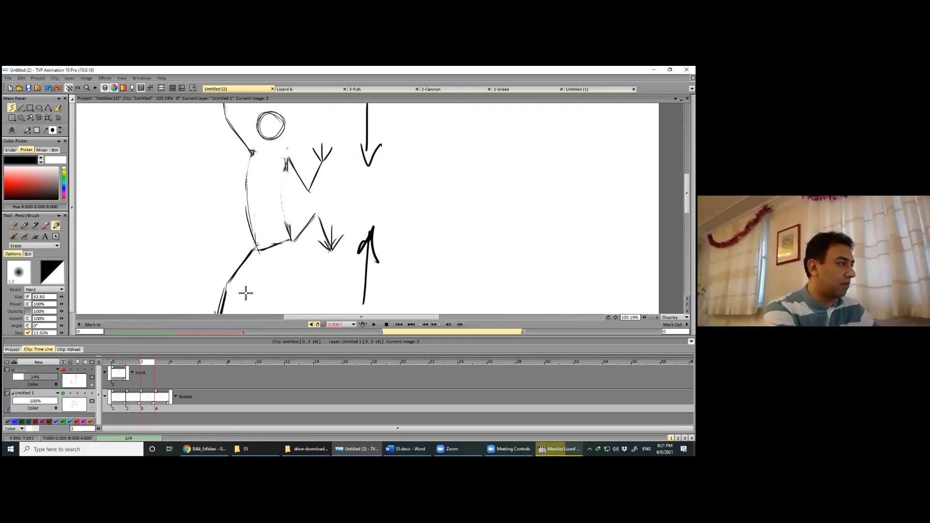
# Step: Redraw the third drawing's tilted shoulder line and the concave torso side next to the bent limbs
pyautogui.click(23, 226)
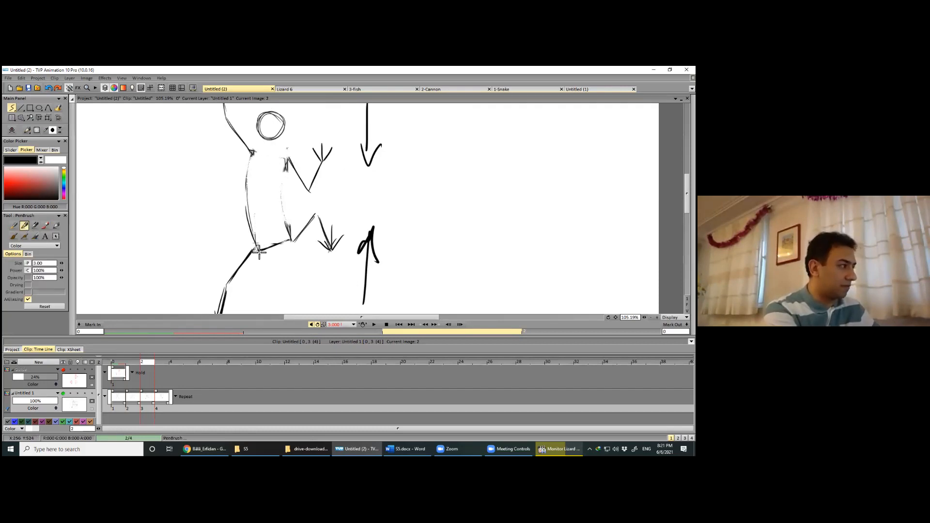
pyautogui.moveTo(289, 159)
pyautogui.mouseDown()
pyautogui.moveTo(291, 185)
pyautogui.moveTo(299, 163)
pyautogui.moveTo(285, 166)
pyautogui.moveTo(282, 197)
pyautogui.mouseUp()
pyautogui.hotkey('ctrl', 'z')
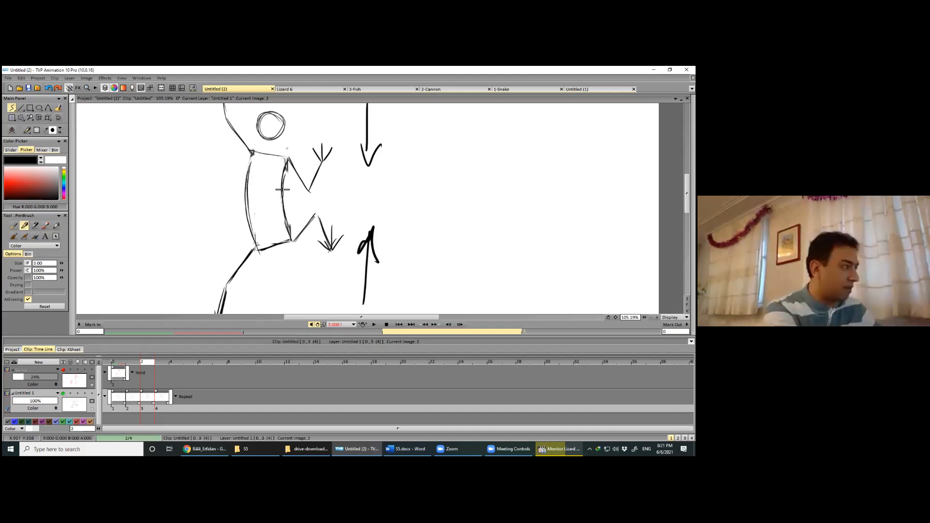
pyautogui.moveTo(282, 189); pyautogui.dragTo(293, 221)
# Step: Redraw the third drawing's head shifted toward the bent arm and erase the old head circle
pyautogui.scroll(2, 272, 180)
pyautogui.moveTo(257, 186)
pyautogui.mouseDown()
pyautogui.moveTo(253, 197)
pyautogui.moveTo(279, 226)
pyautogui.mouseUp()
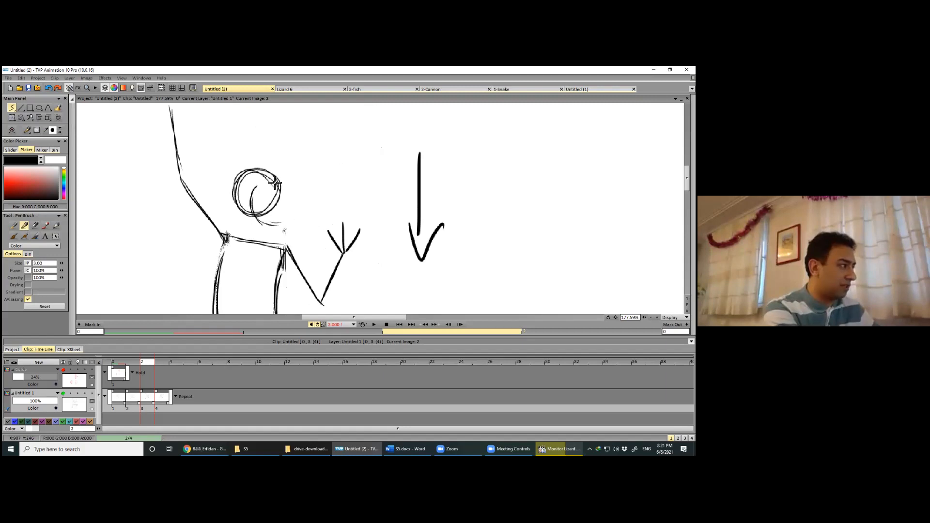
pyautogui.moveTo(258, 186)
pyautogui.mouseDown()
pyautogui.moveTo(291, 189)
pyautogui.moveTo(298, 204)
pyautogui.moveTo(295, 217)
pyautogui.moveTo(271, 222)
pyautogui.mouseUp()
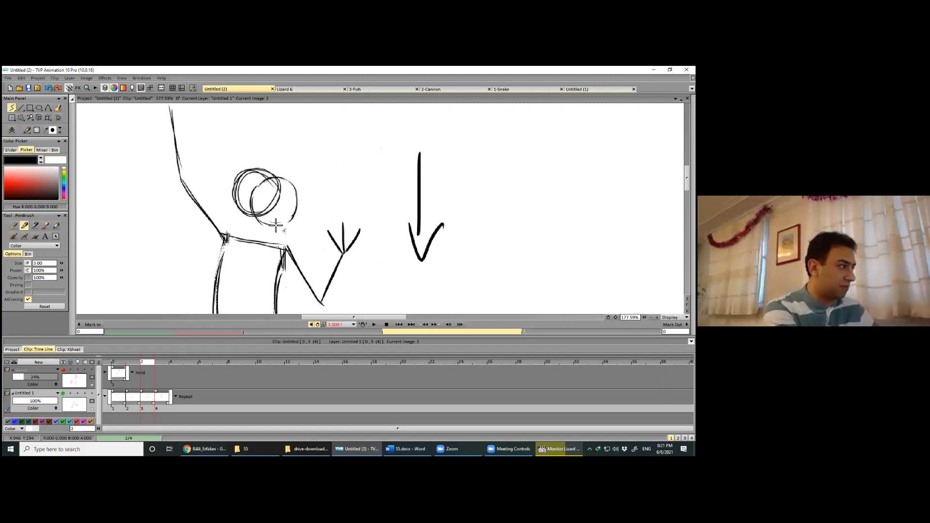
pyautogui.click(56, 225)
pyautogui.moveTo(286, 192)
pyautogui.mouseDown()
pyautogui.moveTo(271, 216)
pyautogui.moveTo(245, 216)
pyautogui.moveTo(268, 166)
pyautogui.mouseUp()
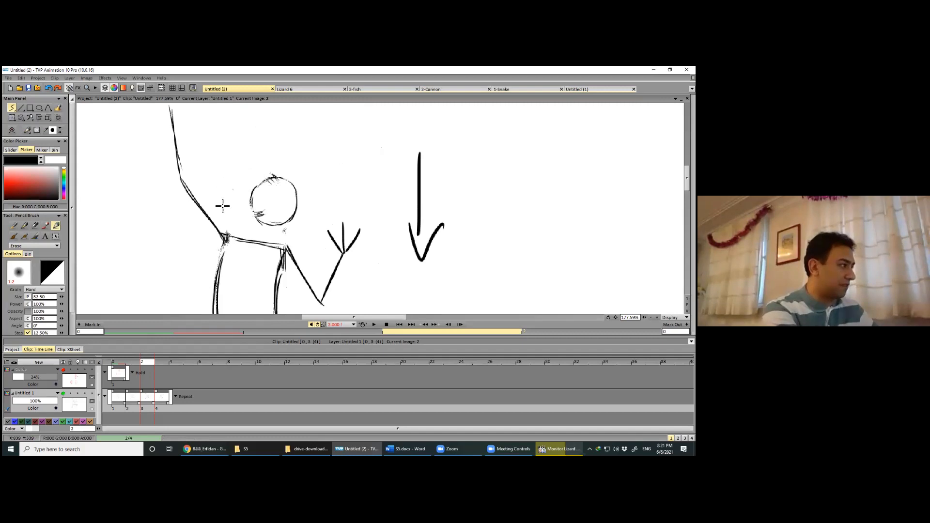
# Step: On the first drawing, redraw the head shifted toward the bent arm, erase the old circle and touch up the outline
pyautogui.press('Left')
pyautogui.press('Left')
pyautogui.moveTo(223, 186)
pyautogui.mouseDown()
pyautogui.moveTo(235, 225)
pyautogui.moveTo(262, 203)
pyautogui.moveTo(223, 191)
pyautogui.moveTo(259, 182)
pyautogui.moveTo(266, 208)
pyautogui.moveTo(240, 218)
pyautogui.moveTo(263, 205)
pyautogui.moveTo(250, 212)
pyautogui.moveTo(242, 195)
pyautogui.moveTo(260, 171)
pyautogui.moveTo(264, 206)
pyautogui.mouseUp()
pyautogui.click(56, 225)
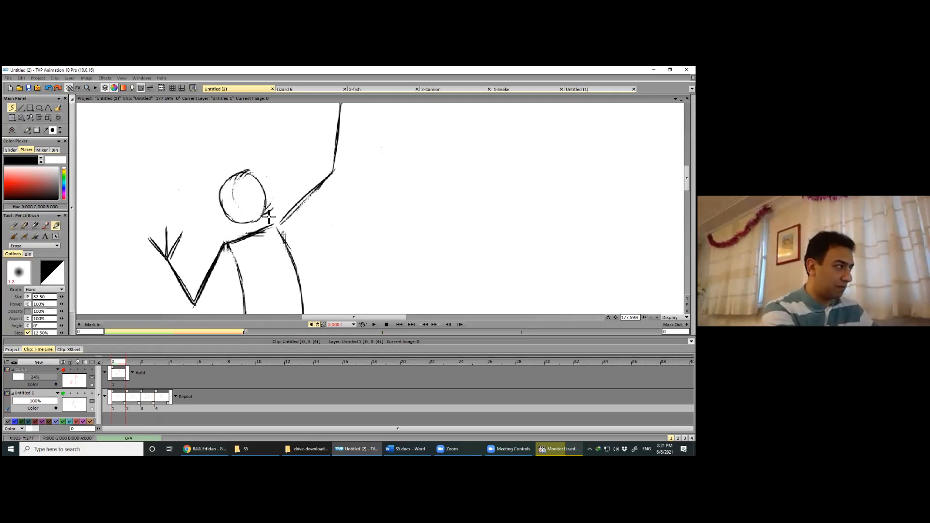
pyautogui.click(35, 225)
pyautogui.moveTo(232, 173)
pyautogui.mouseDown()
pyautogui.moveTo(257, 182)
pyautogui.moveTo(249, 175)
pyautogui.moveTo(270, 207)
pyautogui.mouseUp()
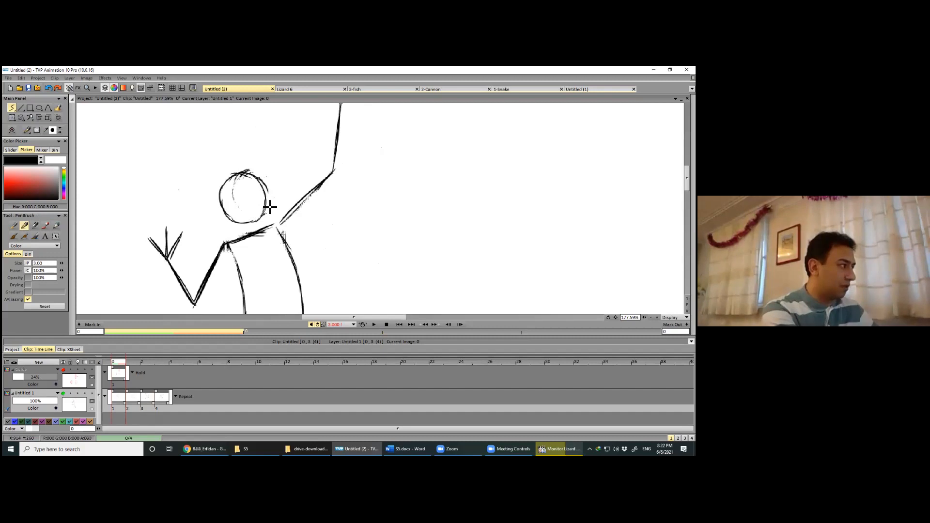
pyautogui.scroll(-6, 318, 245)
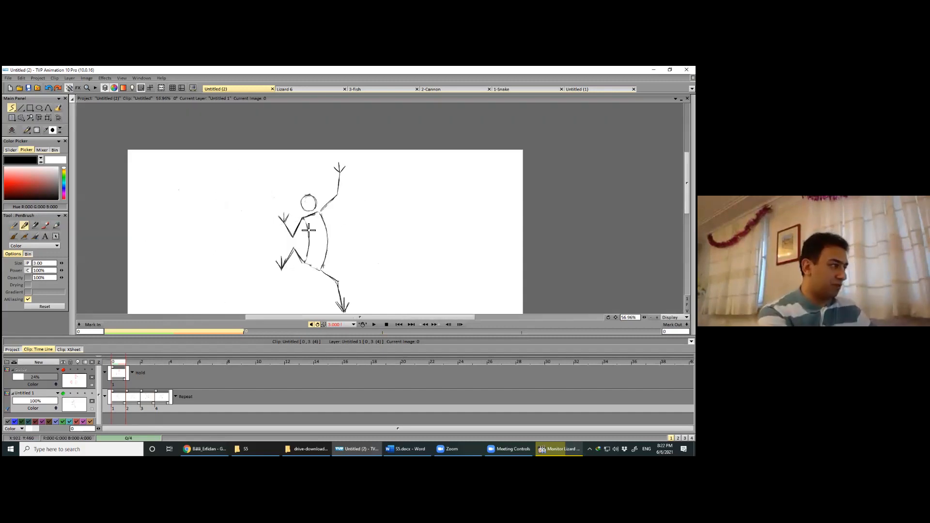
pyautogui.moveTo(383, 293); pyautogui.dragTo(371, 282)
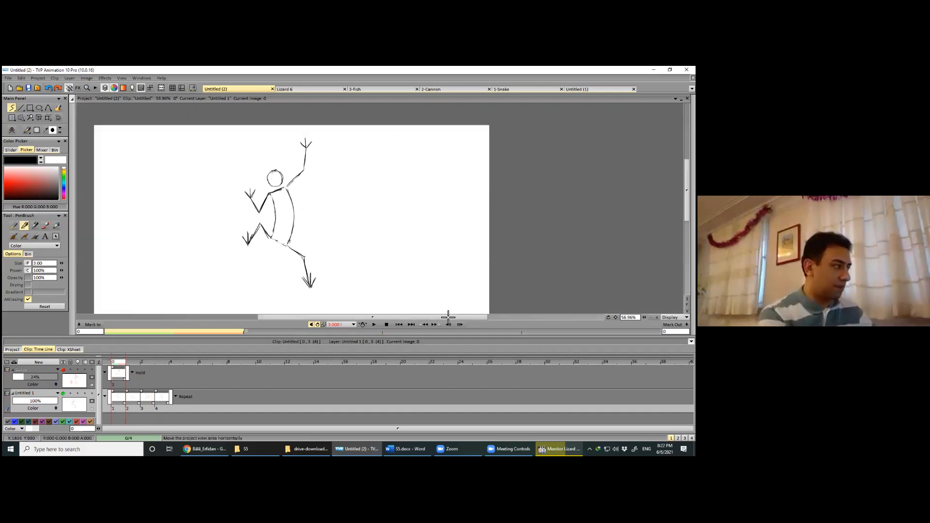
# Step: Play back the crawl cycle and erase the two vertical arrows beside the third drawing
pyautogui.click(373, 325)
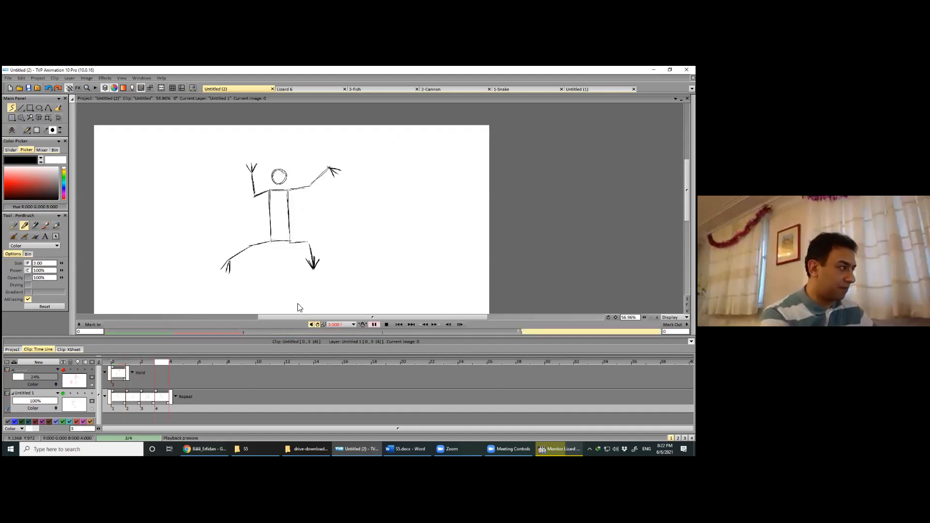
pyautogui.click(152, 365)
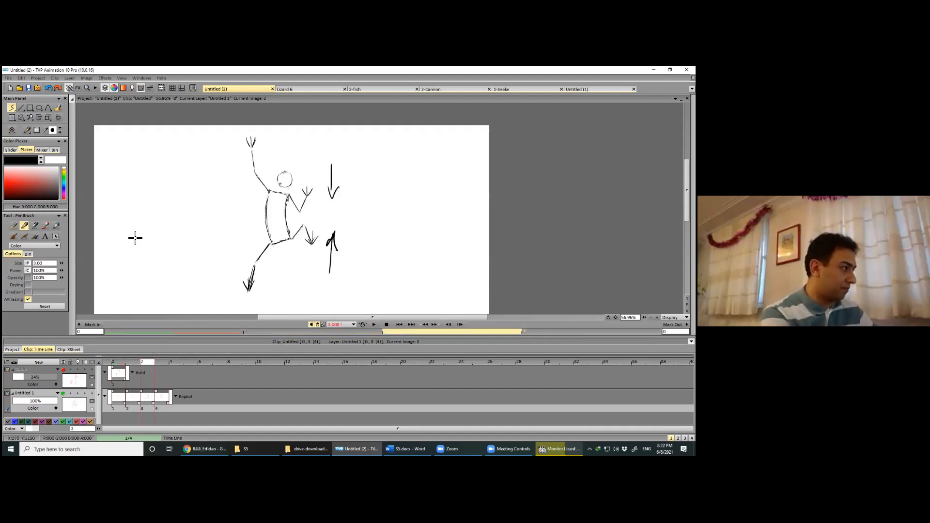
pyautogui.click(55, 225)
pyautogui.moveTo(332, 164); pyautogui.dragTo(333, 198)
pyautogui.moveTo(334, 256)
pyautogui.mouseDown()
pyautogui.moveTo(332, 238)
pyautogui.moveTo(331, 252)
pyautogui.mouseUp()
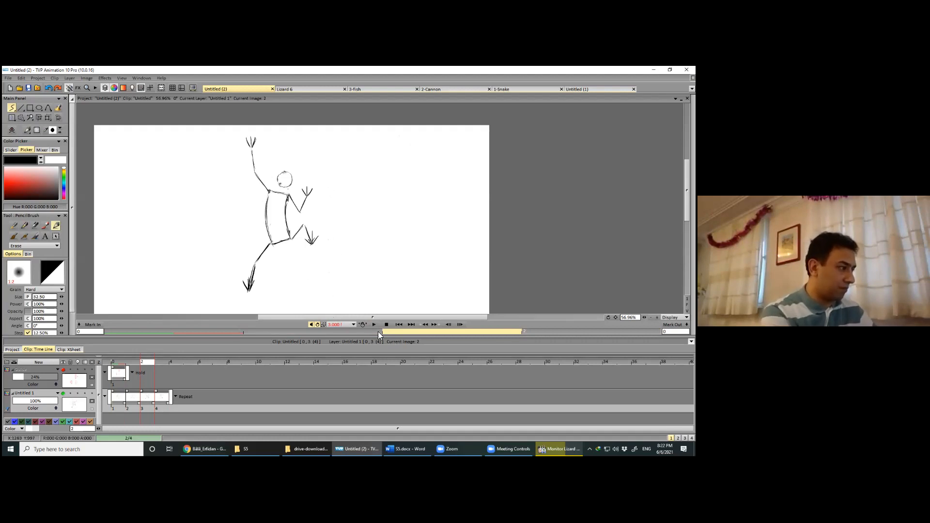
# Step: Play back the cycle again and extend the exposure of the four lizard drawings to two frames each
pyautogui.click(366, 326)
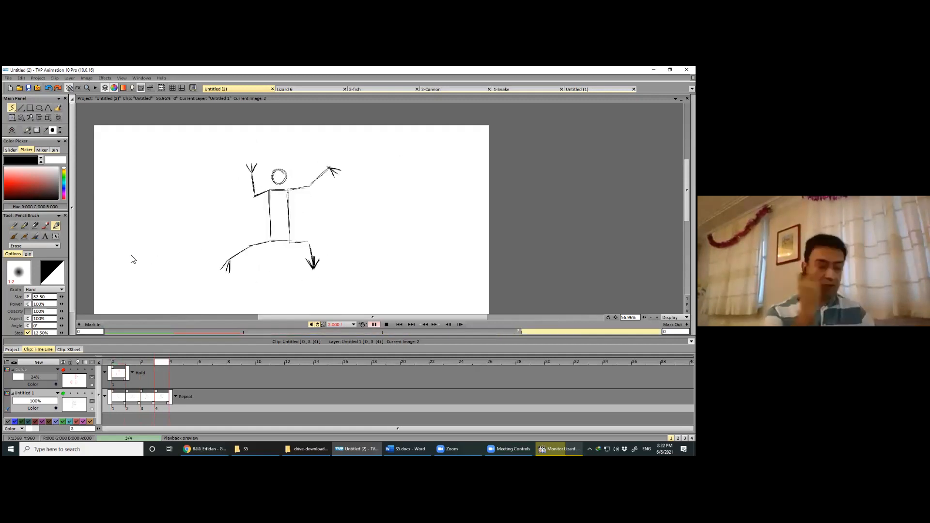
pyautogui.click(123, 359)
pyautogui.moveTo(124, 402); pyautogui.dragTo(213, 402)
pyautogui.moveTo(211, 402); pyautogui.dragTo(227, 403)
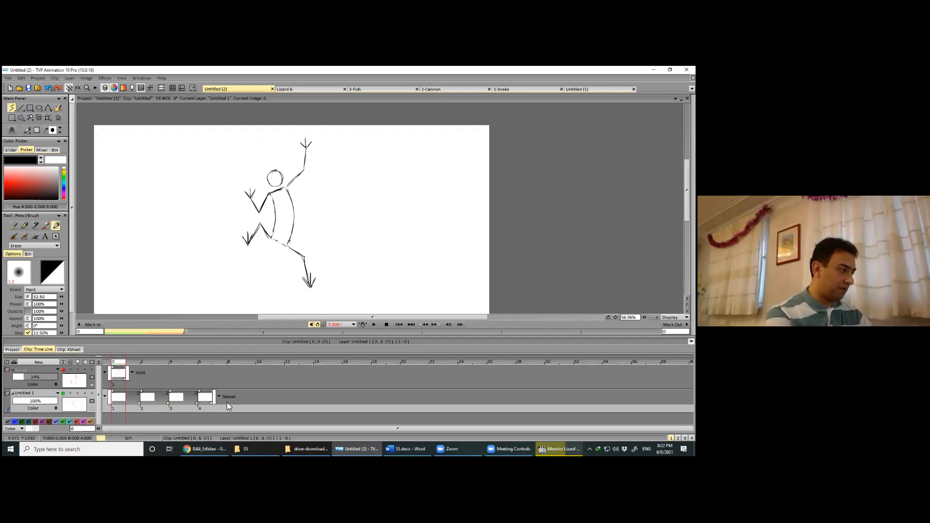
# Step: Make a blank in-between drawing at frame 1 and turn on the layer's light table to show the neighbouring poses
pyautogui.click(140, 364)
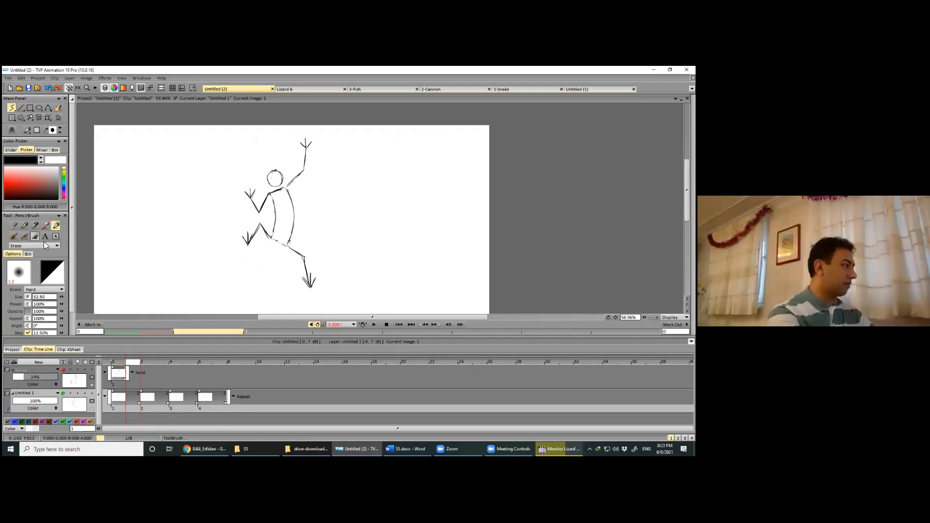
pyautogui.click(11, 130)
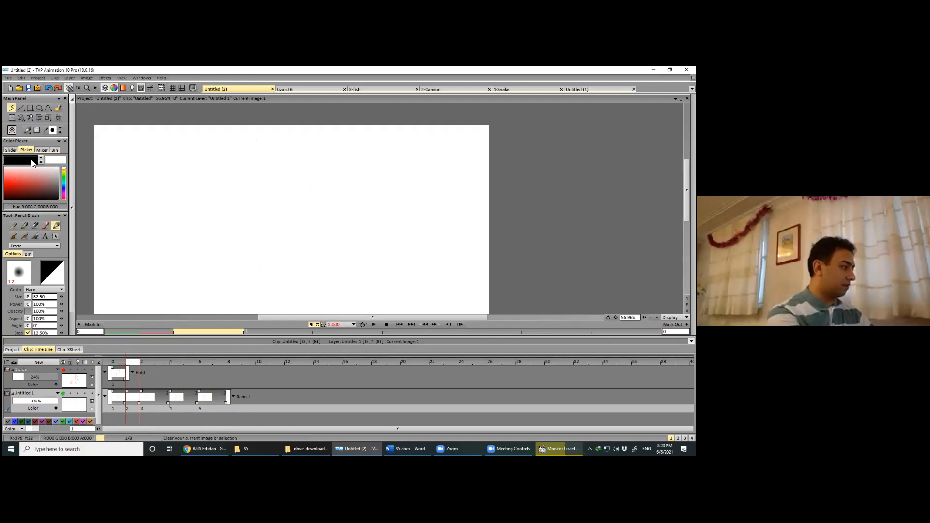
pyautogui.click(78, 393)
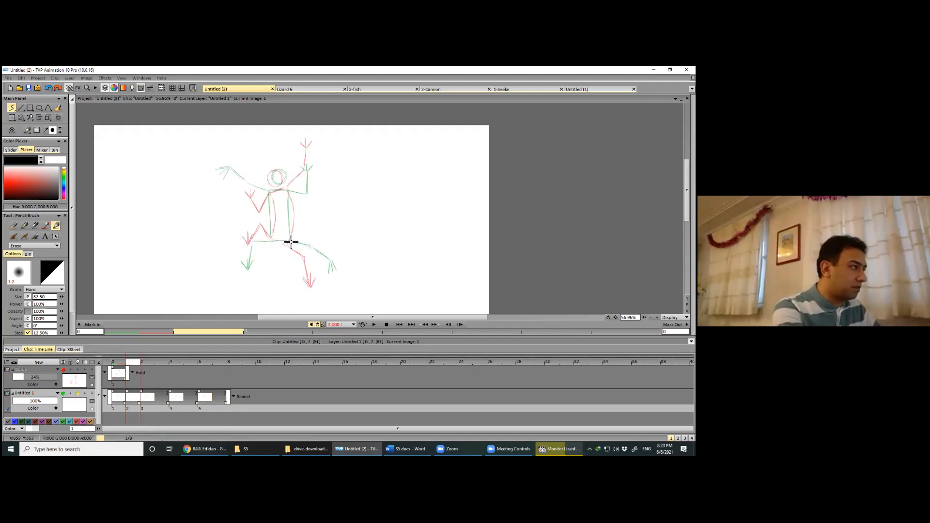
# Step: On the blank in-between at frame 1, draw the head and the slightly tilted shoulder line midway between the red and green poses
pyautogui.scroll(1, 261, 208)
pyautogui.scroll(5, 244, 189)
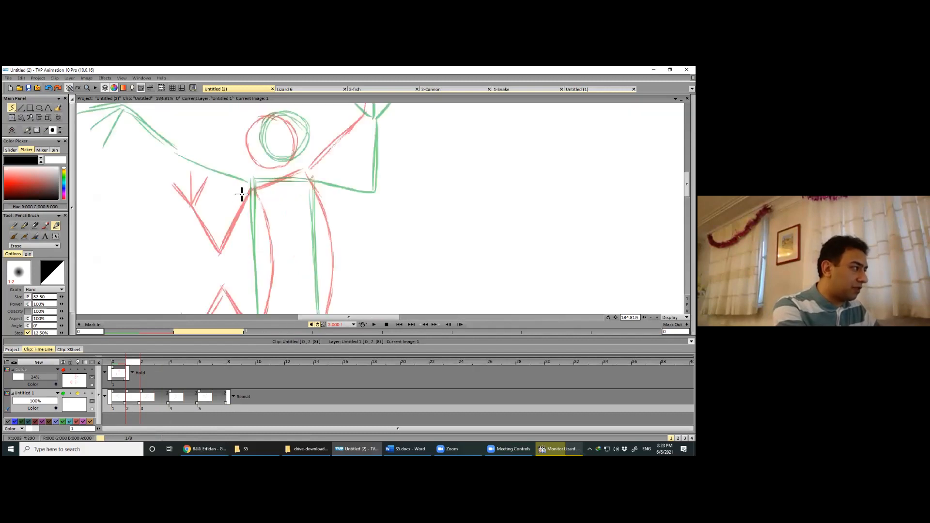
pyautogui.moveTo(256, 151)
pyautogui.mouseDown()
pyautogui.moveTo(249, 204)
pyautogui.moveTo(254, 180)
pyautogui.moveTo(278, 172)
pyautogui.moveTo(283, 231)
pyautogui.mouseUp()
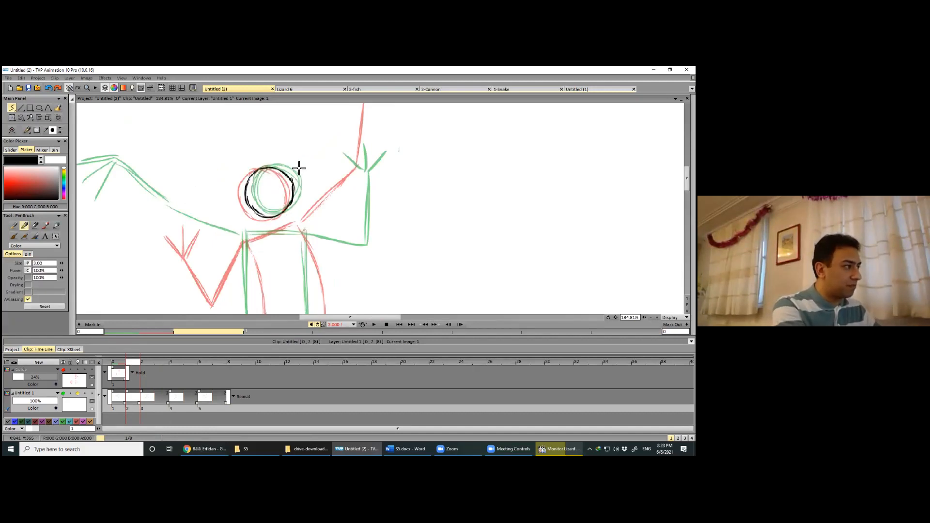
pyautogui.moveTo(298, 168); pyautogui.dragTo(302, 161)
pyautogui.moveTo(303, 291); pyautogui.dragTo(341, 232)
pyautogui.moveTo(338, 160); pyautogui.dragTo(290, 168)
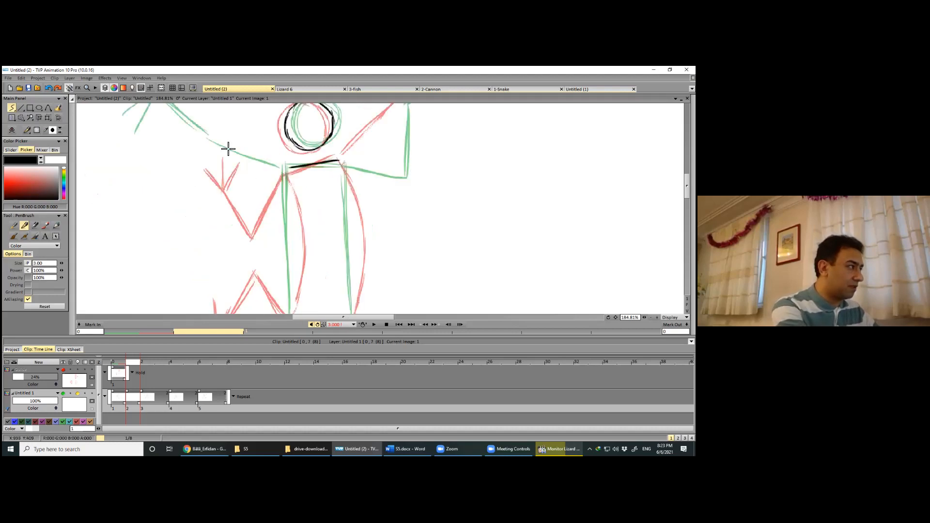
# Step: Draw the first in-between's two gently curved torso sides and close them with a hip line
pyautogui.moveTo(227, 144); pyautogui.dragTo(224, 141)
pyautogui.moveTo(290, 219); pyautogui.dragTo(235, 197)
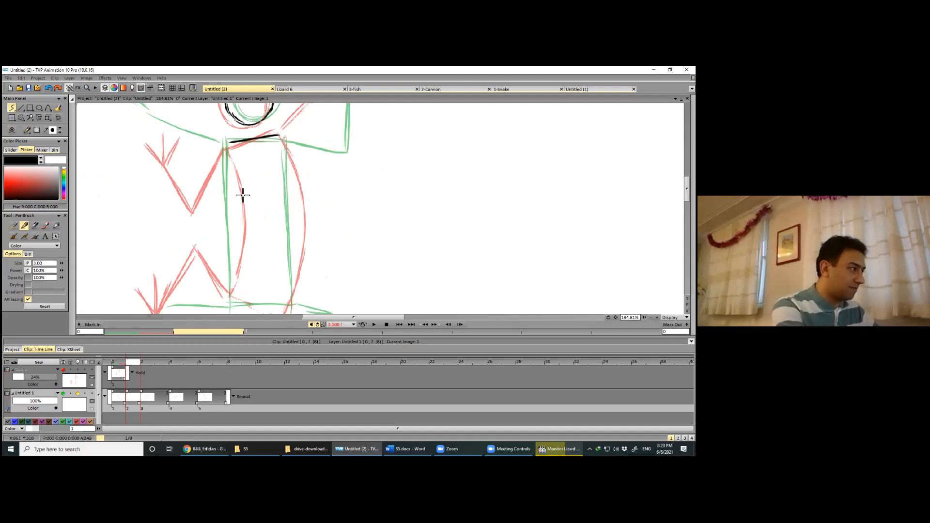
pyautogui.moveTo(224, 146); pyautogui.dragTo(232, 176)
pyautogui.moveTo(224, 149); pyautogui.dragTo(230, 294)
pyautogui.moveTo(297, 193); pyautogui.dragTo(304, 146)
pyautogui.moveTo(305, 216); pyautogui.dragTo(296, 273)
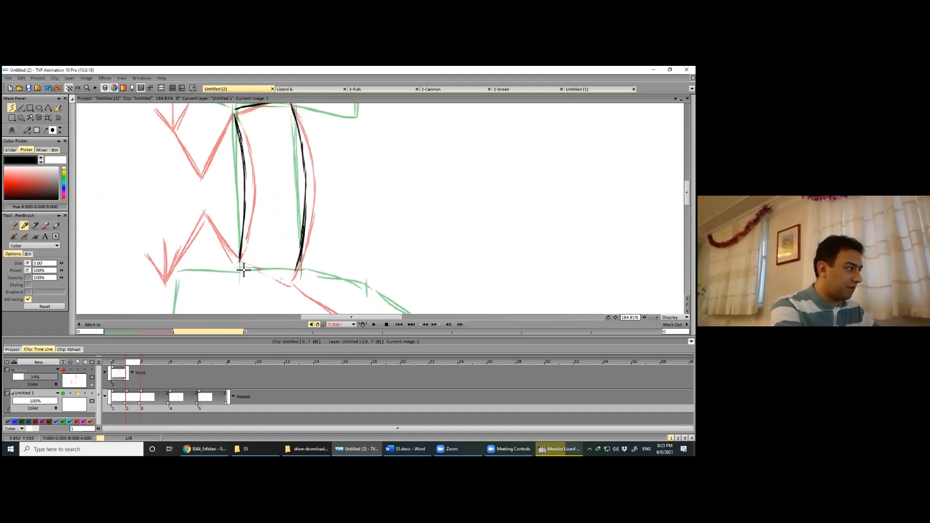
pyautogui.moveTo(238, 265); pyautogui.dragTo(298, 272)
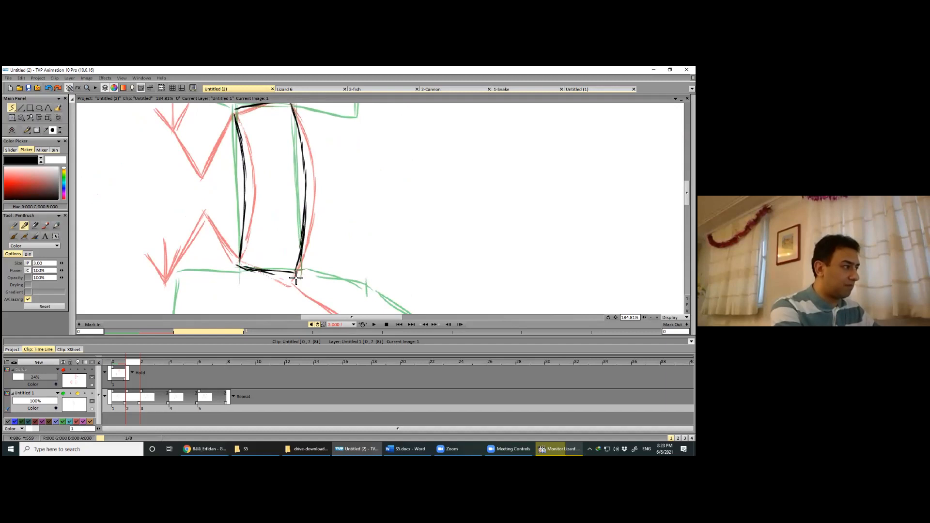
# Step: Draw the first in-between's bent left leg with its foot placed halfway between the neighbouring feet
pyautogui.scroll(-1, 191, 262)
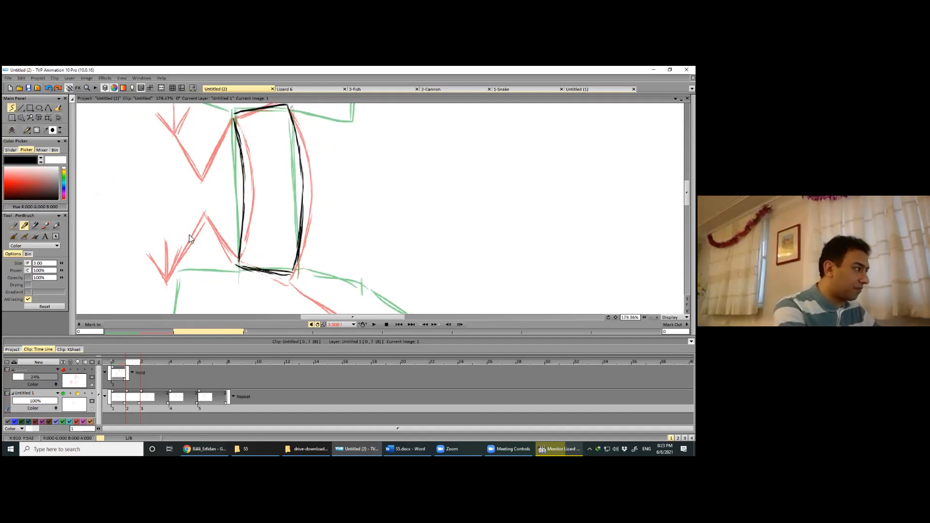
pyautogui.scroll(-5, 189, 234)
pyautogui.moveTo(189, 235); pyautogui.dragTo(196, 187)
pyautogui.moveTo(184, 223)
pyautogui.mouseDown()
pyautogui.moveTo(193, 235)
pyautogui.moveTo(204, 224)
pyautogui.moveTo(193, 233)
pyautogui.mouseUp()
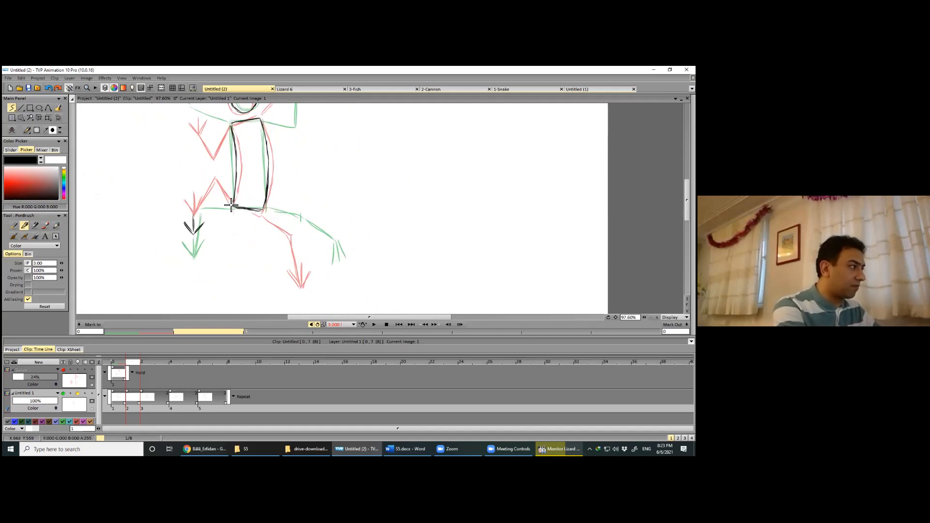
pyautogui.moveTo(234, 209)
pyautogui.mouseDown()
pyautogui.moveTo(206, 198)
pyautogui.moveTo(193, 231)
pyautogui.mouseUp()
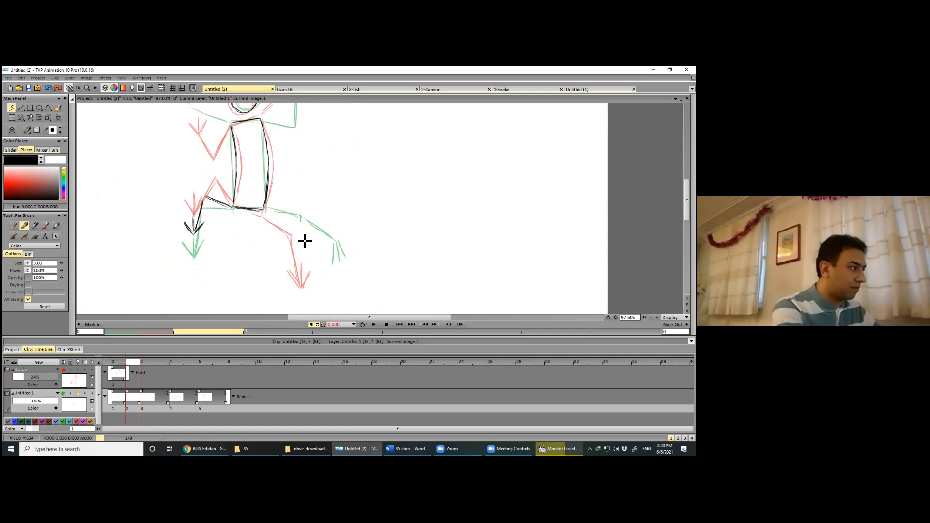
# Step: Draw the first in-between's extended right leg and its toes between the red and green legs
pyautogui.moveTo(339, 239); pyautogui.dragTo(280, 227)
pyautogui.moveTo(203, 200); pyautogui.dragTo(259, 244)
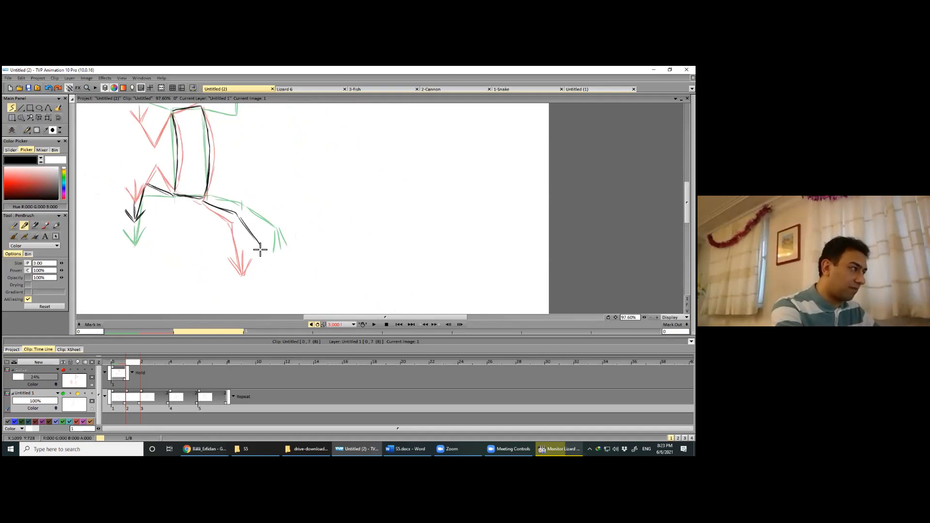
pyautogui.moveTo(260, 246); pyautogui.dragTo(259, 263)
pyautogui.moveTo(261, 246); pyautogui.dragTo(264, 262)
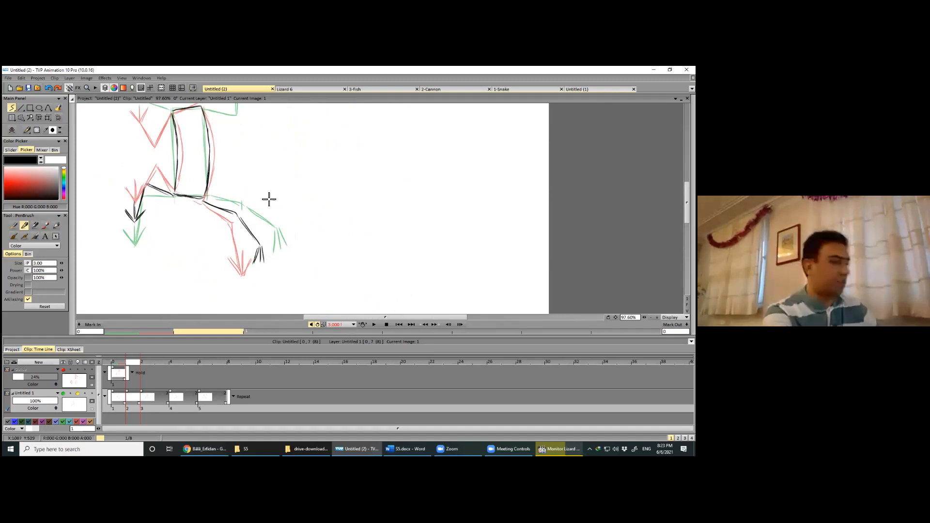
# Step: Draw the first in-between's raised right arm with a three-fingered hand midway between the neighbouring hands
pyautogui.scroll(3, 280, 200)
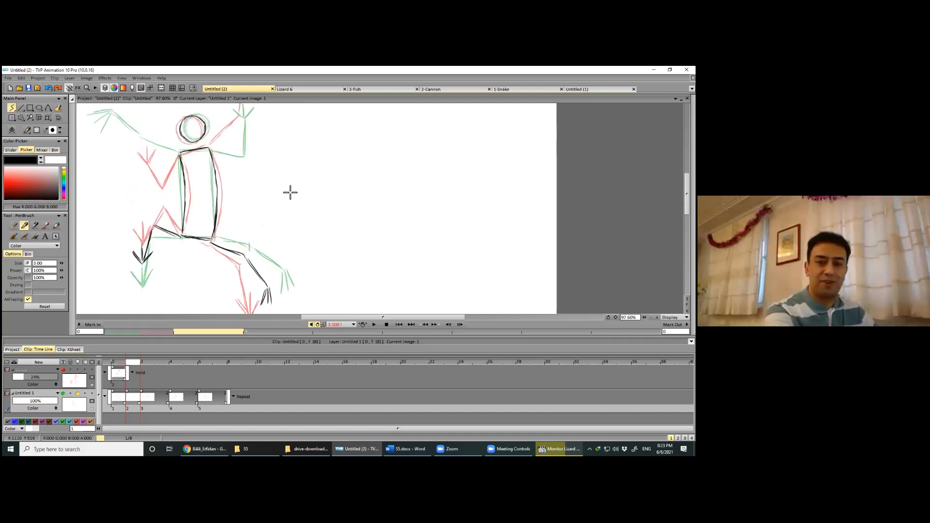
pyautogui.scroll(3, 289, 218)
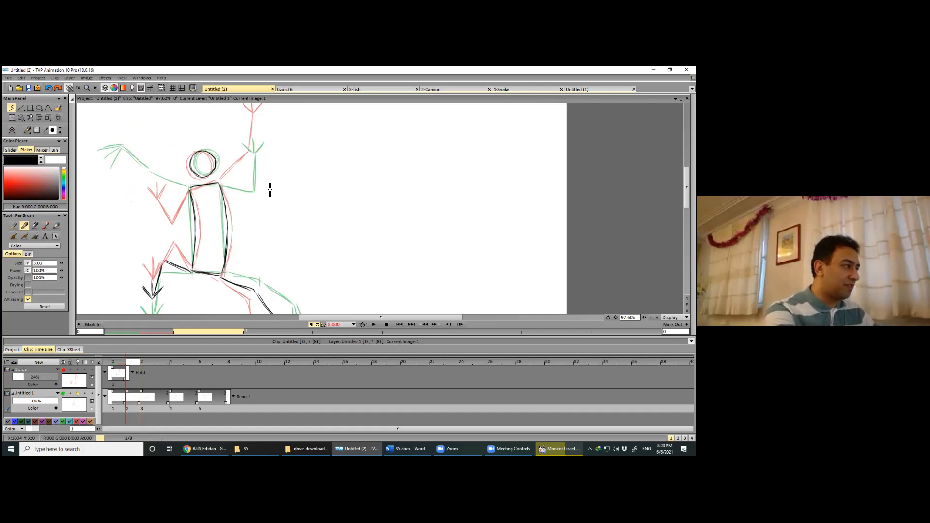
pyautogui.scroll(2, 274, 187)
pyautogui.moveTo(260, 179); pyautogui.dragTo(269, 190)
pyautogui.moveTo(268, 177); pyautogui.dragTo(269, 191)
pyautogui.moveTo(276, 176); pyautogui.dragTo(269, 191)
# Step: Draw the first in-between's left arm reaching outward from the shoulder, with its fingers
pyautogui.moveTo(285, 224)
pyautogui.mouseDown()
pyautogui.moveTo(248, 233)
pyautogui.moveTo(286, 220)
pyautogui.mouseUp()
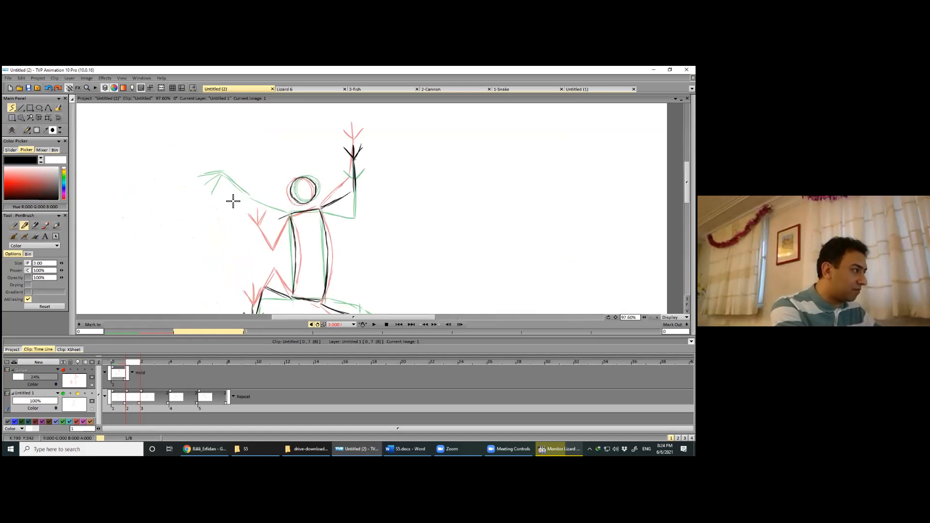
pyautogui.moveTo(234, 203); pyautogui.dragTo(234, 218)
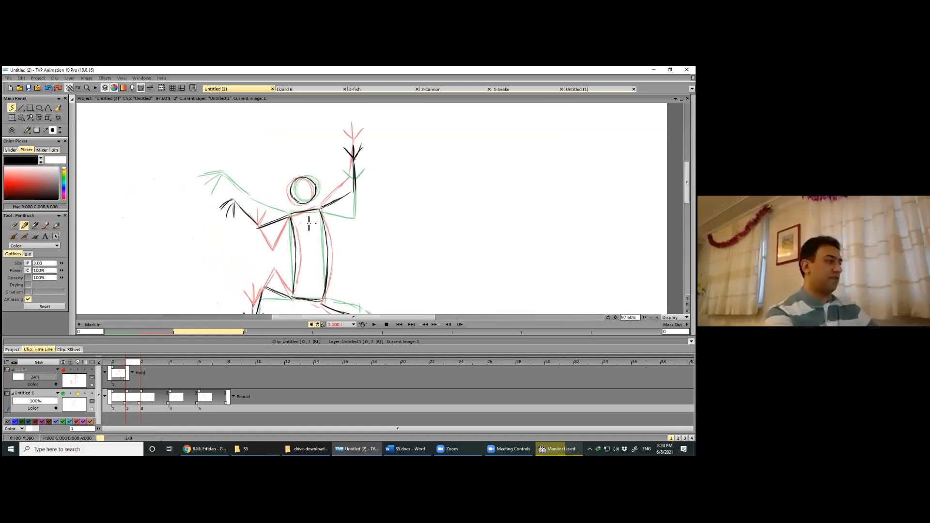
pyautogui.scroll(-3, 197, 307)
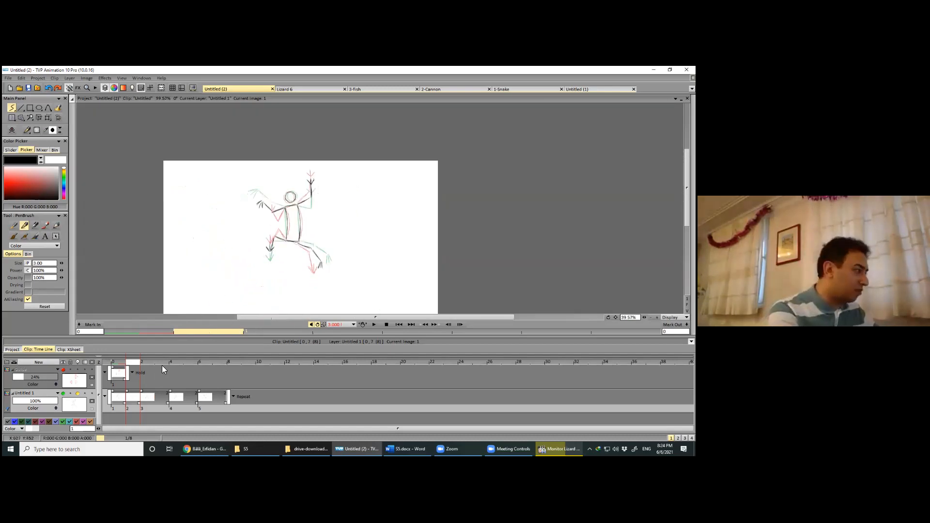
# Step: Make a blank in-between at frame 3 and draw its head and tilted shoulder line between the neighbouring poses
pyautogui.click(160, 403)
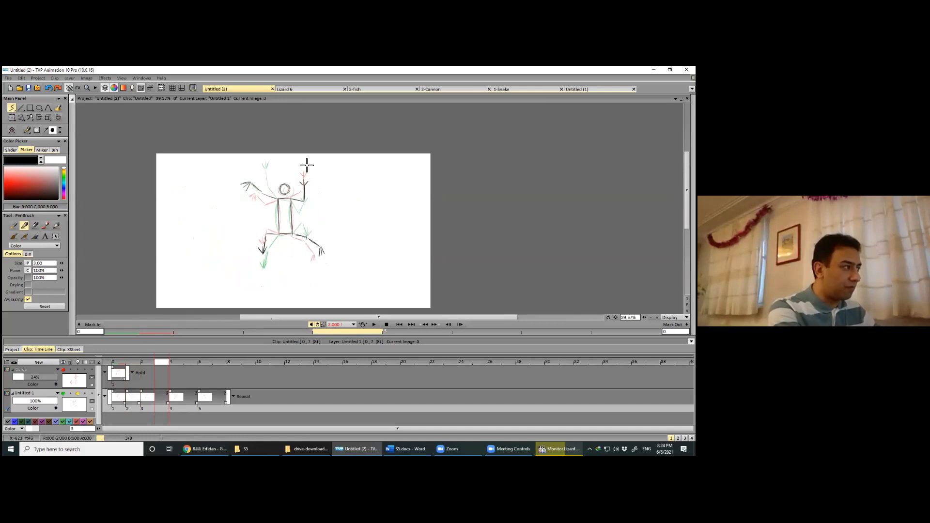
pyautogui.press('BackSpace')
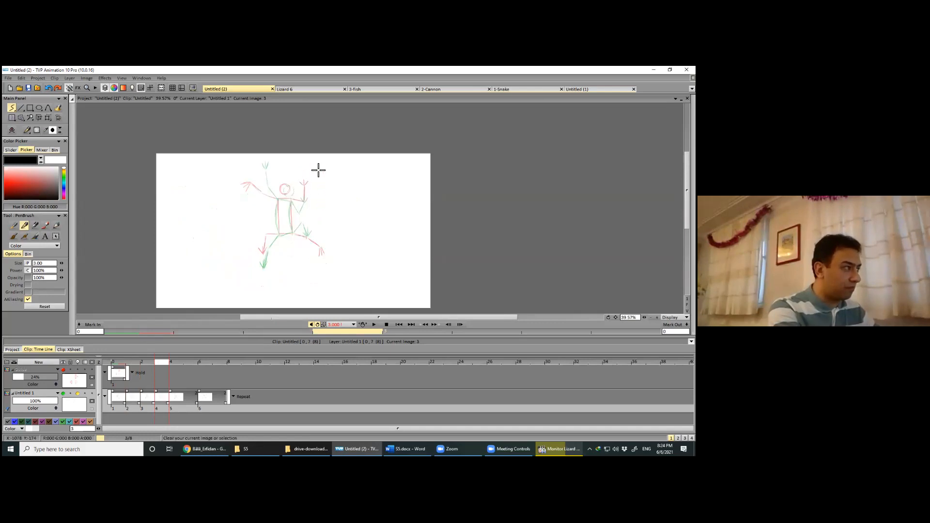
pyautogui.scroll(4, 309, 166)
pyautogui.moveTo(319, 160); pyautogui.dragTo(312, 202)
pyautogui.moveTo(327, 160)
pyautogui.mouseDown()
pyautogui.moveTo(339, 190)
pyautogui.moveTo(313, 202)
pyautogui.moveTo(337, 221)
pyautogui.moveTo(292, 201)
pyautogui.moveTo(258, 164)
pyautogui.mouseUp()
# Step: Draw the frame 3 in-between's two curved torso sides and its tilted hip line
pyautogui.moveTo(294, 159); pyautogui.dragTo(293, 220)
pyautogui.moveTo(294, 178); pyautogui.dragTo(299, 284)
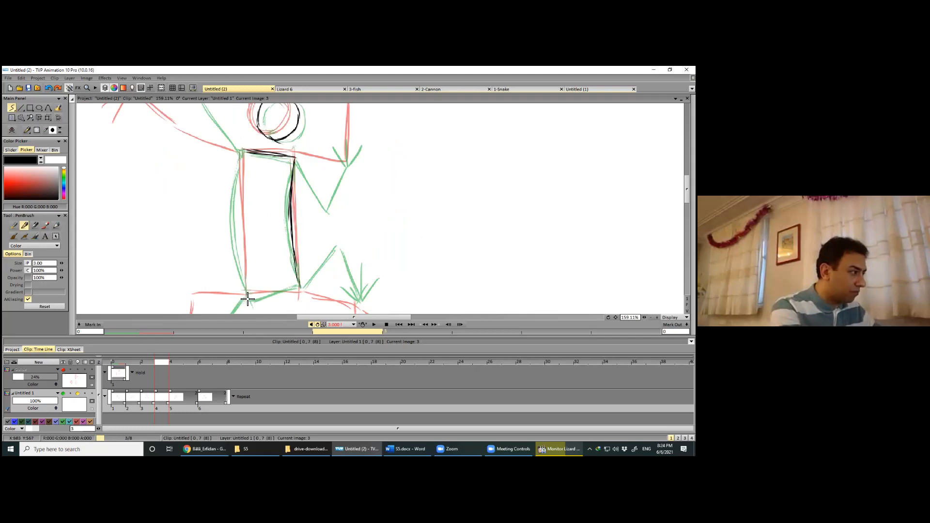
pyautogui.moveTo(263, 296); pyautogui.dragTo(298, 289)
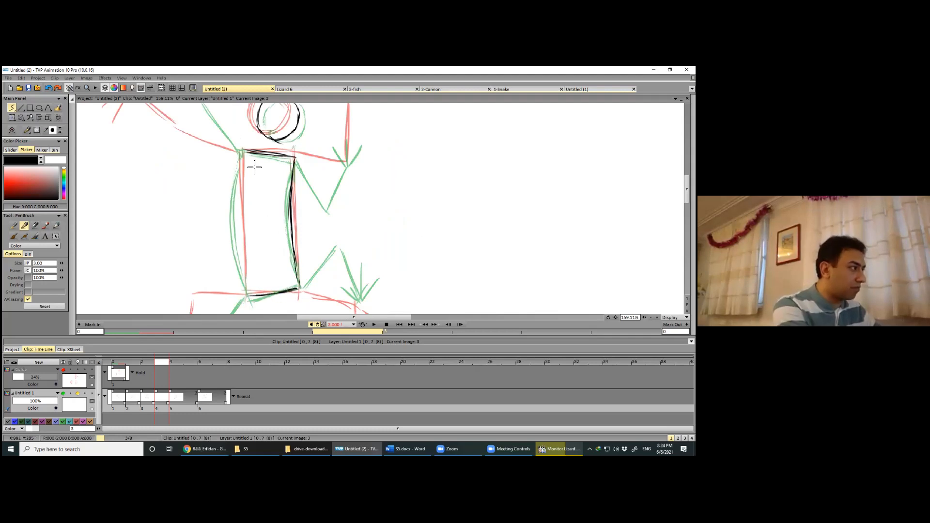
pyautogui.moveTo(243, 151)
pyautogui.mouseDown()
pyautogui.moveTo(237, 232)
pyautogui.moveTo(233, 224)
pyautogui.moveTo(247, 292)
pyautogui.mouseUp()
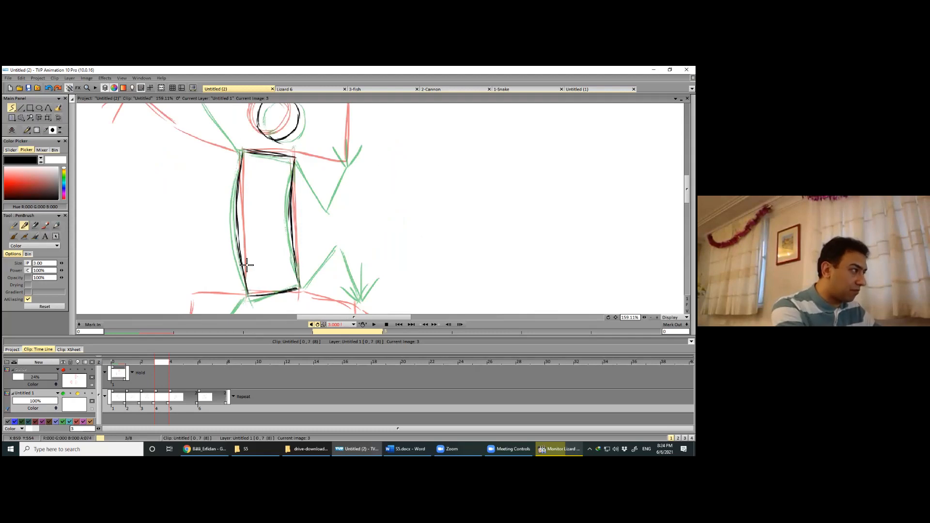
# Step: Draw the frame 3 in-between's bent right arm and outstretched left arm, each with its hand
pyautogui.moveTo(229, 196); pyautogui.dragTo(230, 206)
pyautogui.moveTo(184, 153); pyautogui.dragTo(191, 203)
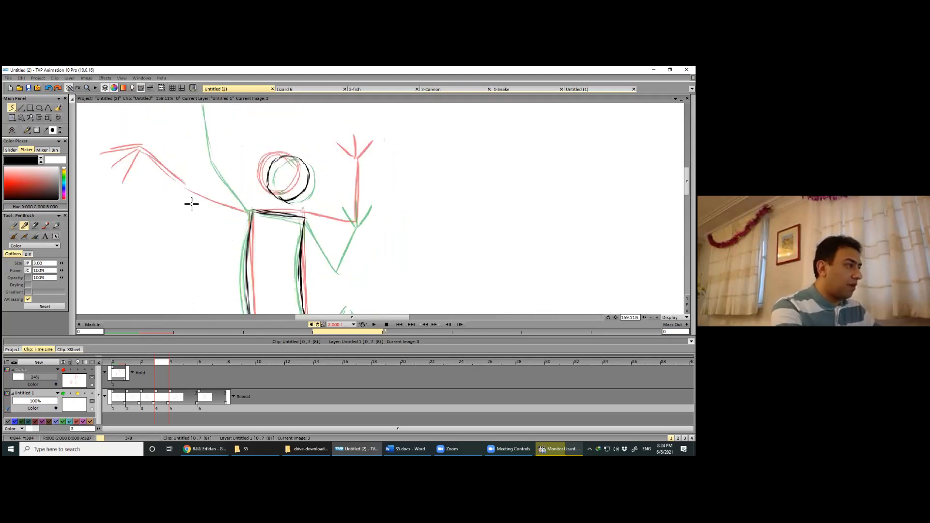
pyautogui.moveTo(309, 175)
pyautogui.mouseDown()
pyautogui.moveTo(314, 221)
pyautogui.moveTo(329, 214)
pyautogui.mouseUp()
pyautogui.scroll(-2, 314, 222)
pyautogui.moveTo(281, 242); pyautogui.dragTo(315, 266)
pyautogui.moveTo(320, 226); pyautogui.dragTo(311, 265)
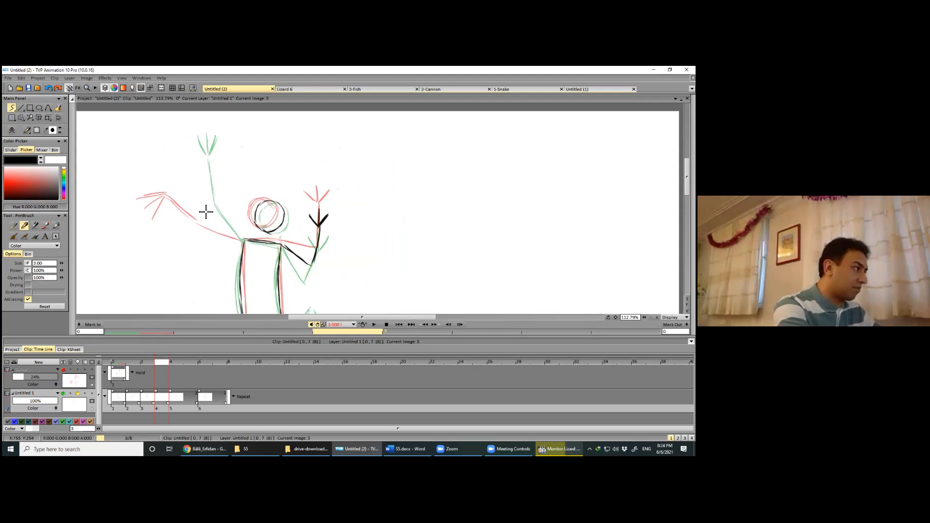
pyautogui.moveTo(243, 240)
pyautogui.mouseDown()
pyautogui.moveTo(172, 162)
pyautogui.moveTo(188, 170)
pyautogui.mouseUp()
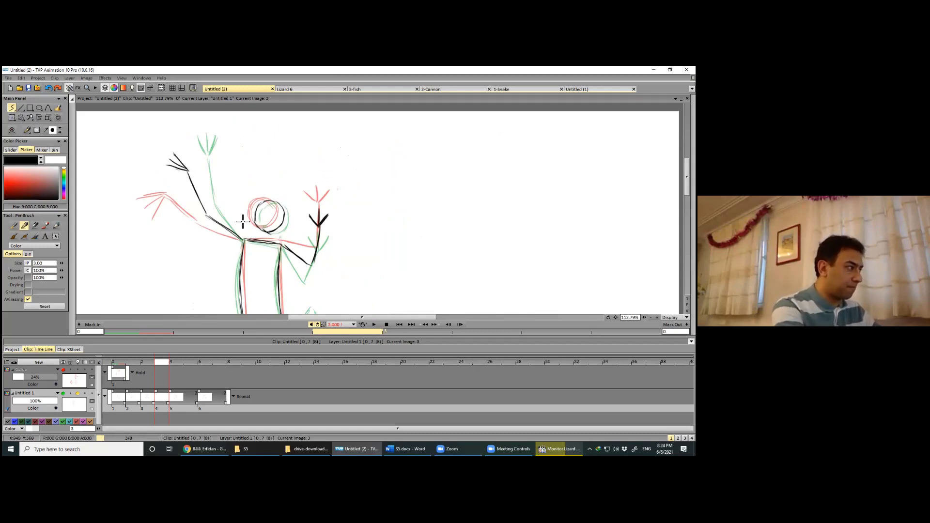
# Step: Draw the frame 3 in-between's left leg with its foot halfway between the red and green feet
pyautogui.moveTo(256, 198); pyautogui.dragTo(247, 186)
pyautogui.moveTo(219, 221); pyautogui.dragTo(235, 70)
pyautogui.moveTo(256, 181)
pyautogui.mouseDown()
pyautogui.moveTo(220, 202)
pyautogui.moveTo(211, 251)
pyautogui.mouseUp()
pyautogui.moveTo(195, 237)
pyautogui.mouseDown()
pyautogui.moveTo(209, 249)
pyautogui.moveTo(220, 236)
pyautogui.mouseUp()
pyautogui.moveTo(274, 200); pyautogui.dragTo(256, 216)
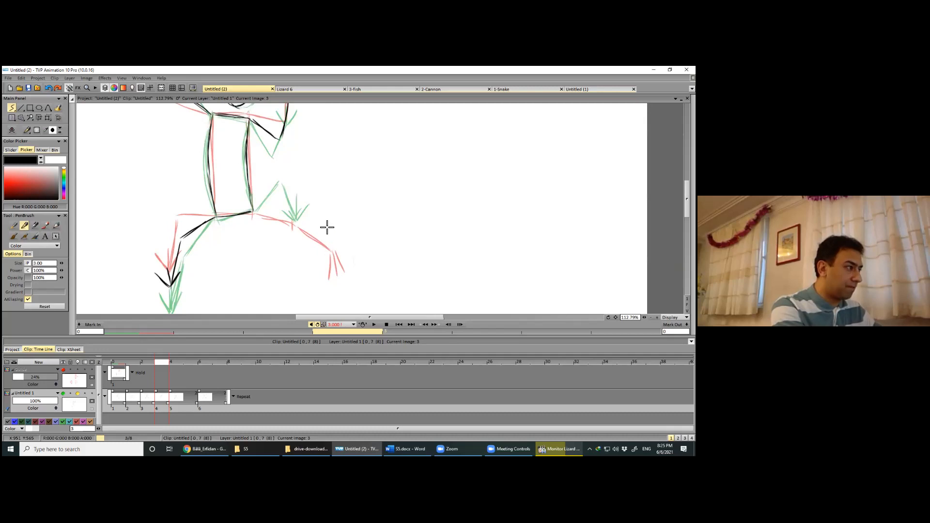
# Step: Draw the frame 3 in-between's right leg lifted and swung outward, with its toes
pyautogui.moveTo(296, 197)
pyautogui.mouseDown()
pyautogui.moveTo(252, 213)
pyautogui.moveTo(342, 226)
pyautogui.mouseUp()
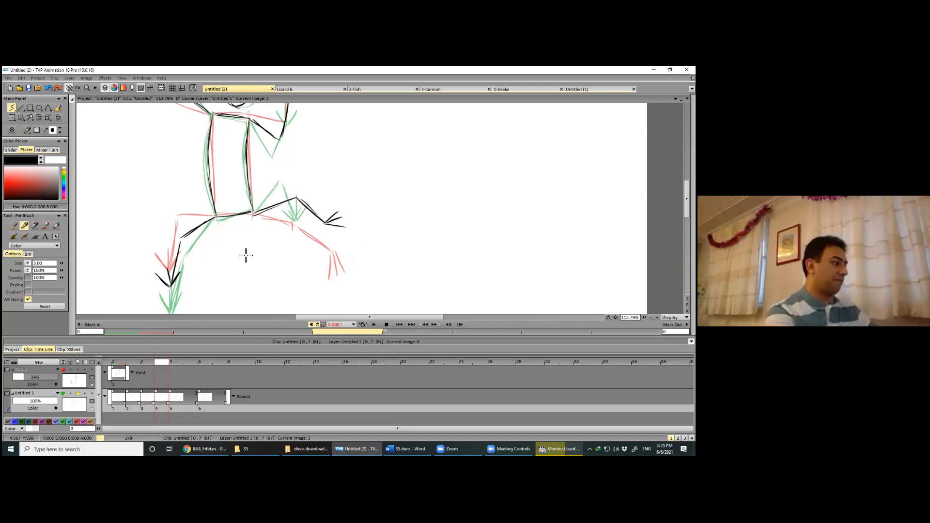
pyautogui.scroll(-1, 228, 262)
pyautogui.scroll(-4, 229, 262)
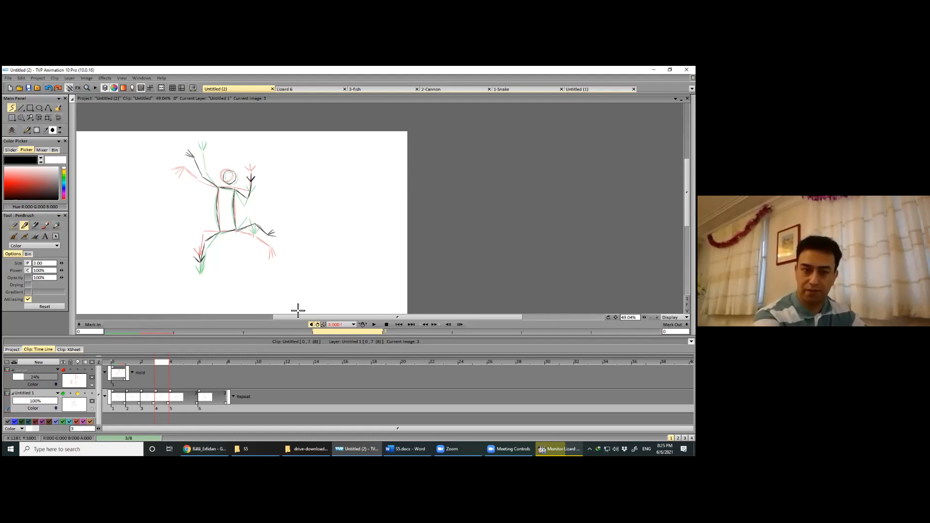
# Step: Delete the layer's images from frame 4 onward, keeping only the first four drawings
pyautogui.click(192, 362)
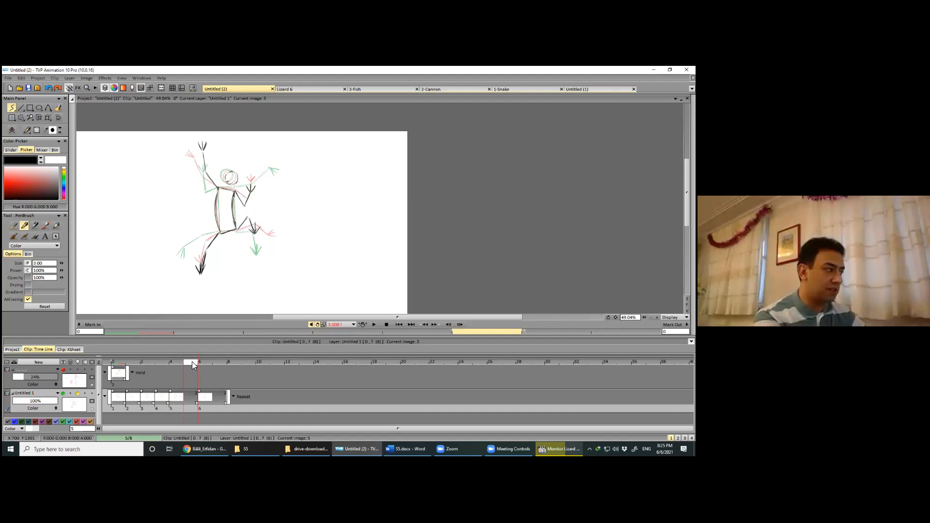
pyautogui.click(222, 411)
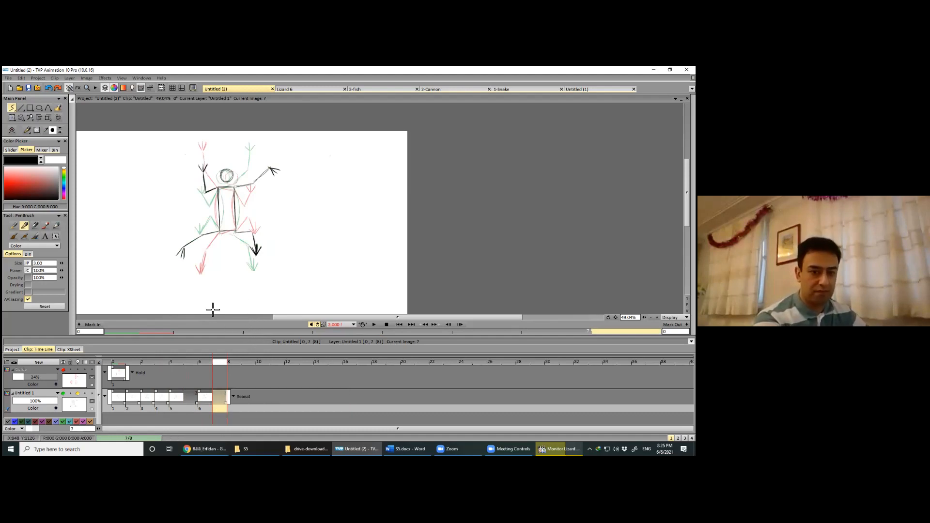
pyautogui.click(173, 391)
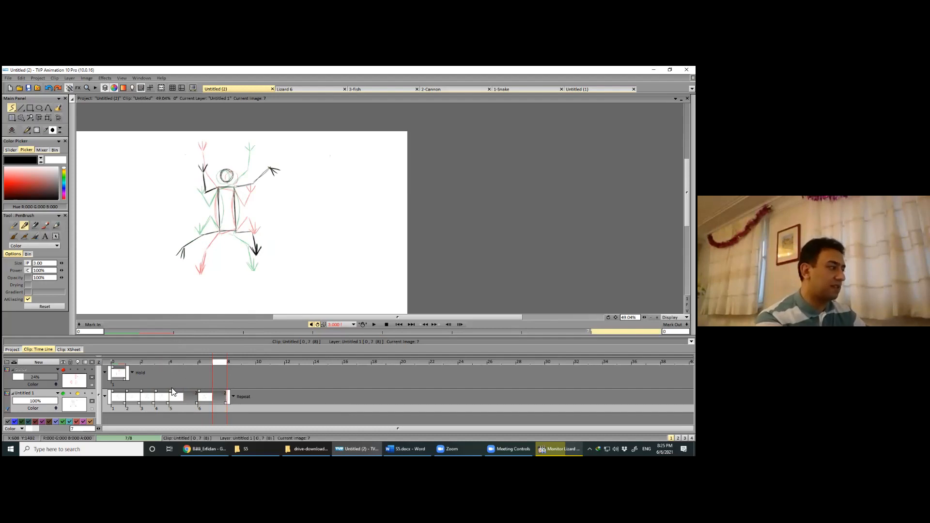
pyautogui.moveTo(170, 395)
pyautogui.mouseDown()
pyautogui.moveTo(227, 395)
pyautogui.moveTo(172, 407)
pyautogui.mouseUp()
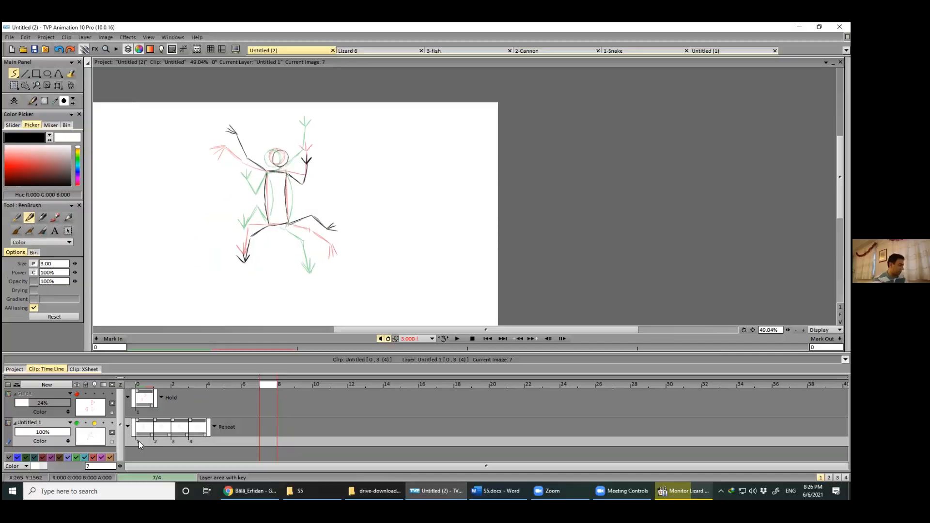
# Step: Copy the four drawings at frames 0 to 3 and paste them from frame 4
pyautogui.moveTo(114, 408); pyautogui.dragTo(158, 409)
pyautogui.click(193, 442)
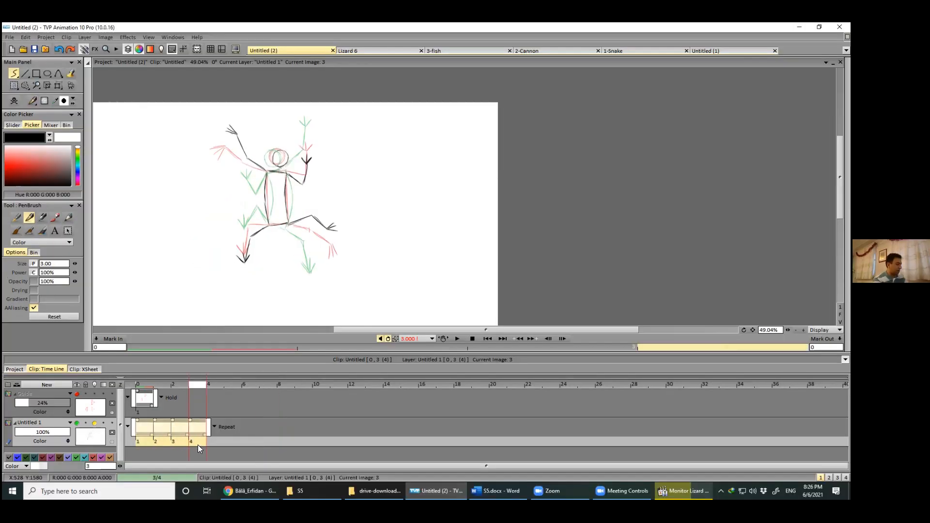
pyautogui.click(214, 393)
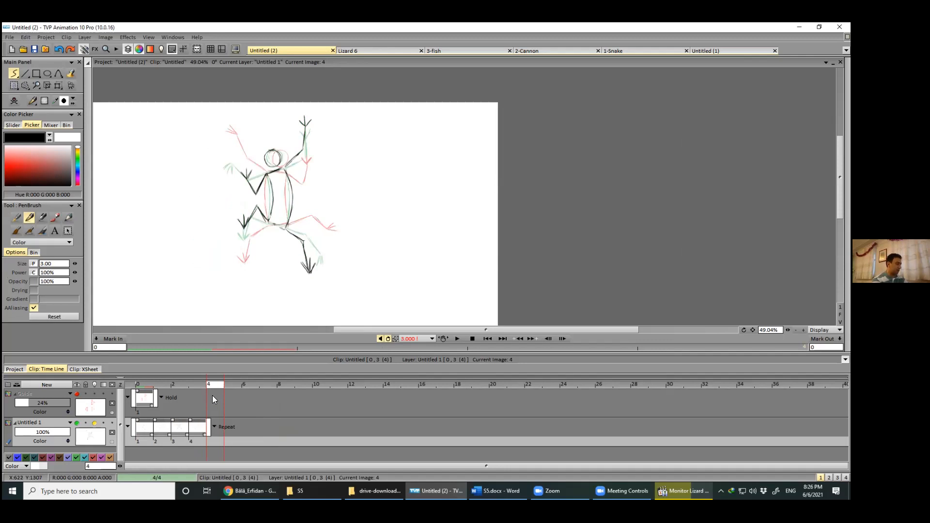
pyautogui.hotkey('ctrl', 'v')
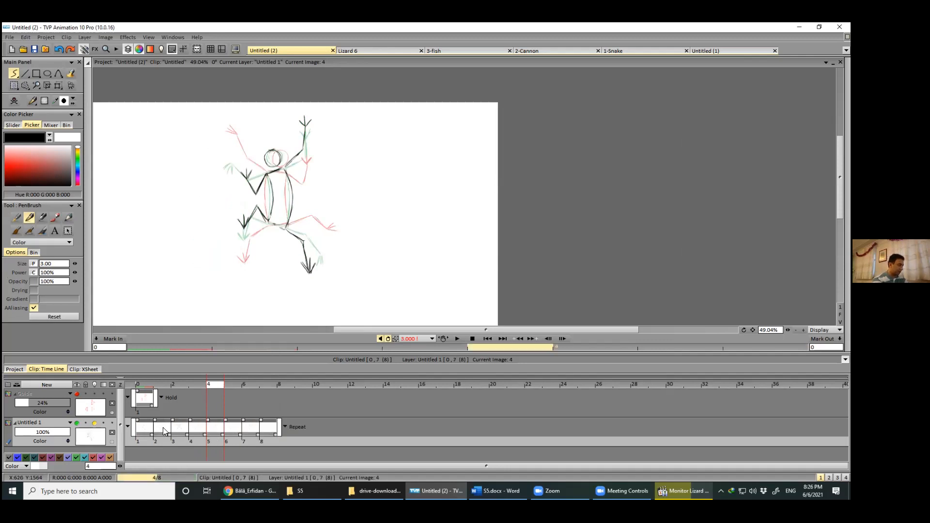
# Step: Select the four pasted drawings, add a KeyFramer effect and set its width to -100% to mirror them
pyautogui.moveTo(218, 440); pyautogui.dragTo(261, 442)
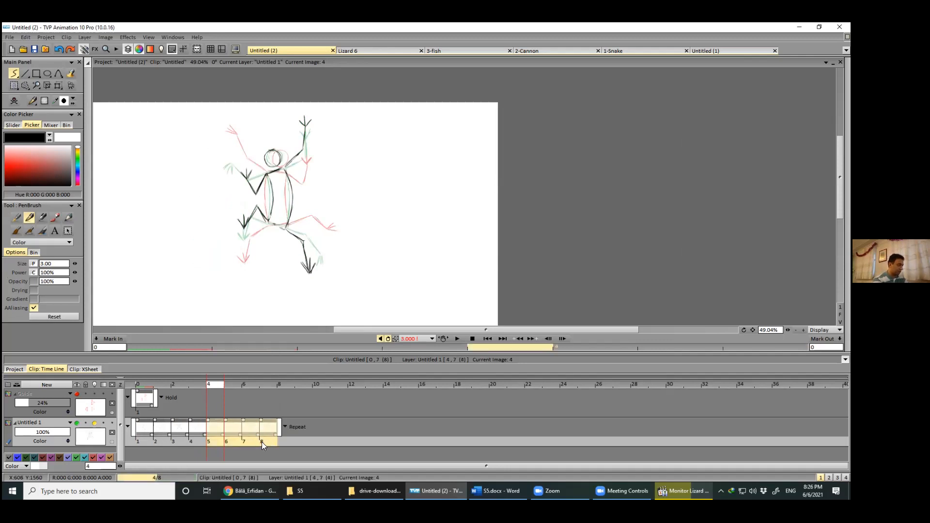
pyautogui.click(95, 49)
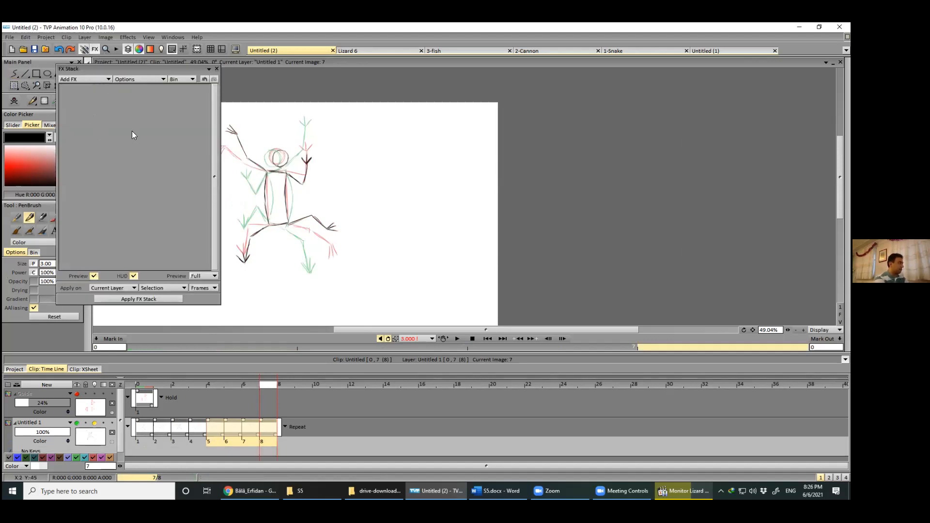
pyautogui.click(157, 230)
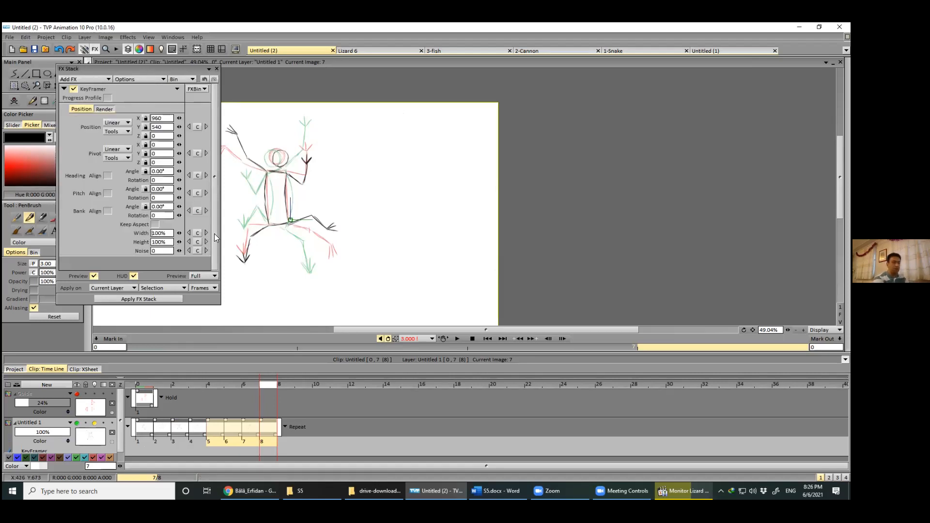
pyautogui.write('-')
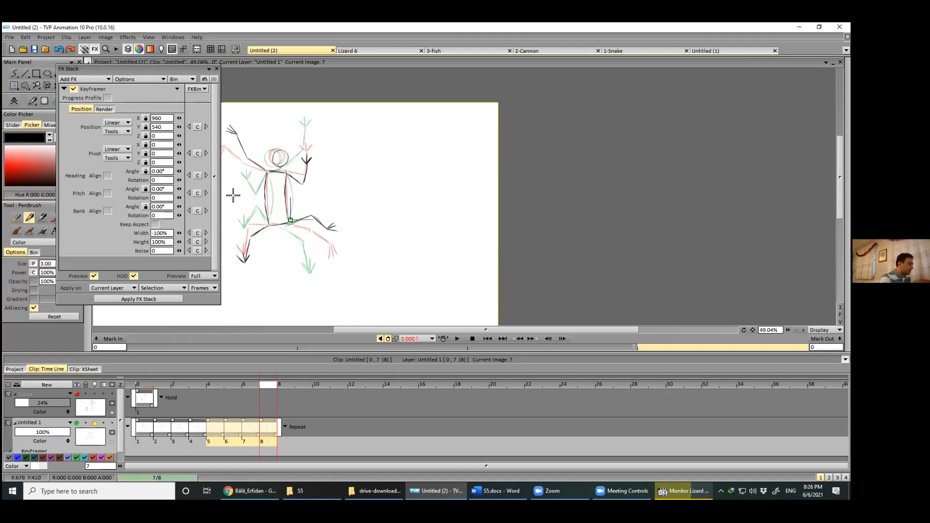
pyautogui.doubleClick(164, 242)
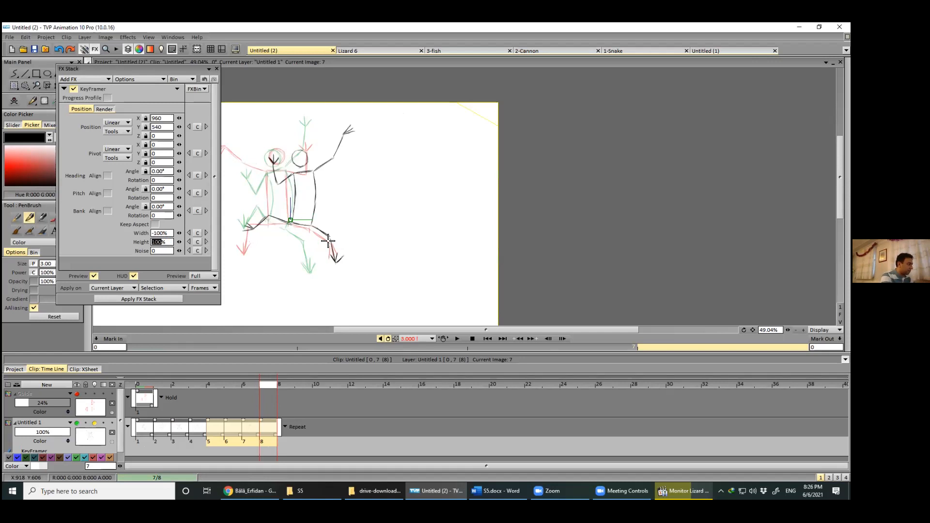
# Step: Shift the mirrored figure to about X 840 to line up with the original body, and apply the effect to the four copies
pyautogui.moveTo(290, 220)
pyautogui.mouseDown()
pyautogui.moveTo(269, 228)
pyautogui.moveTo(265, 219)
pyautogui.mouseUp()
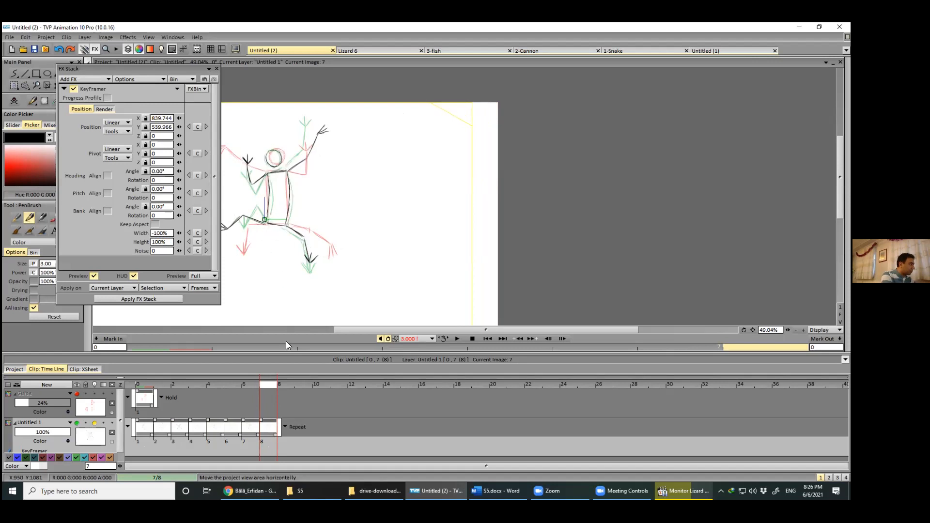
pyautogui.moveTo(271, 446); pyautogui.dragTo(219, 443)
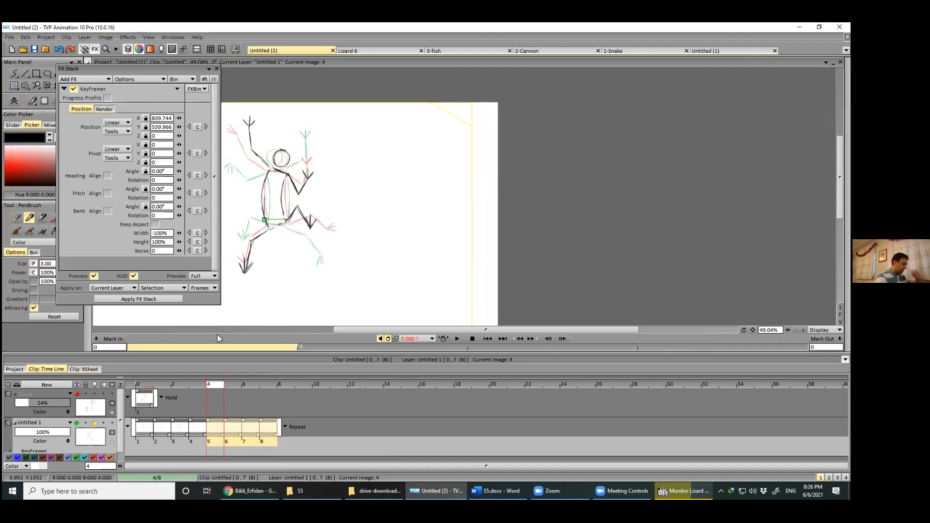
pyautogui.click(141, 298)
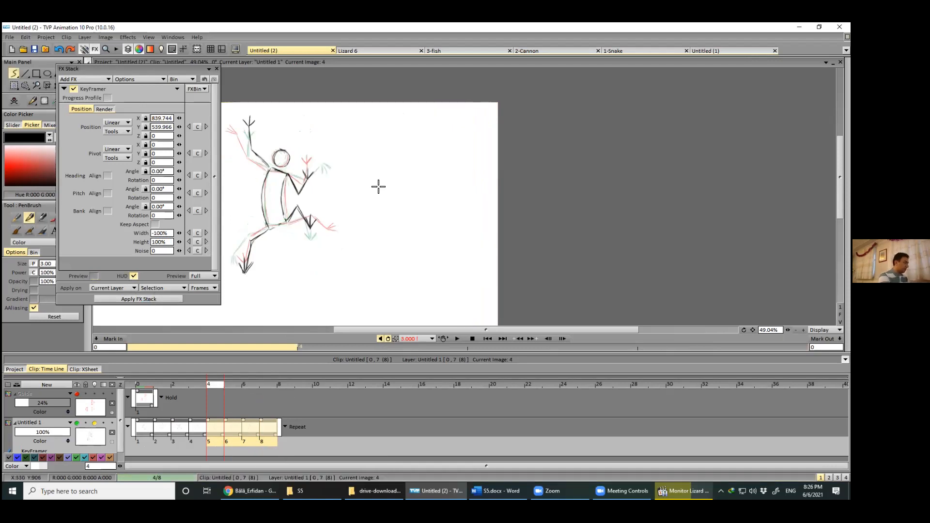
pyautogui.click(216, 68)
# Step: Play the eight-frame crawl cycle and set the playback rate to 10 fps
pyautogui.click(250, 412)
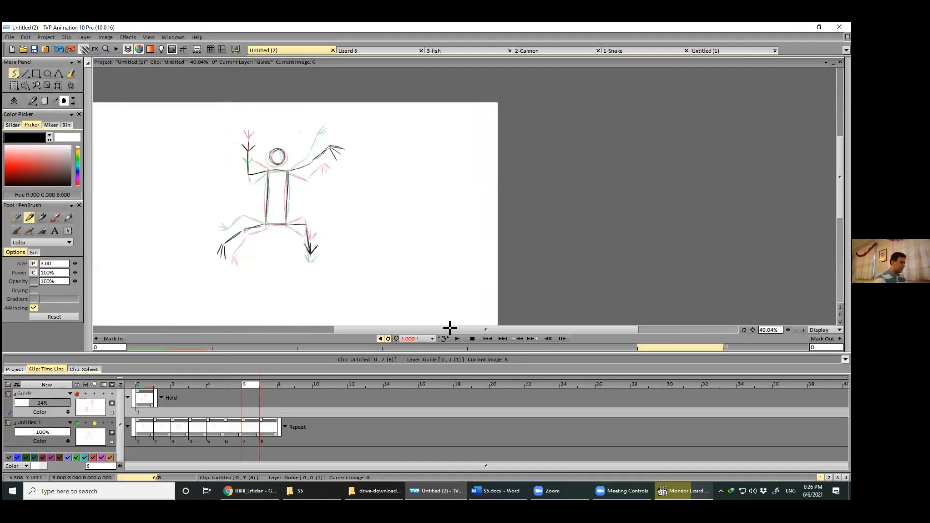
pyautogui.click(457, 339)
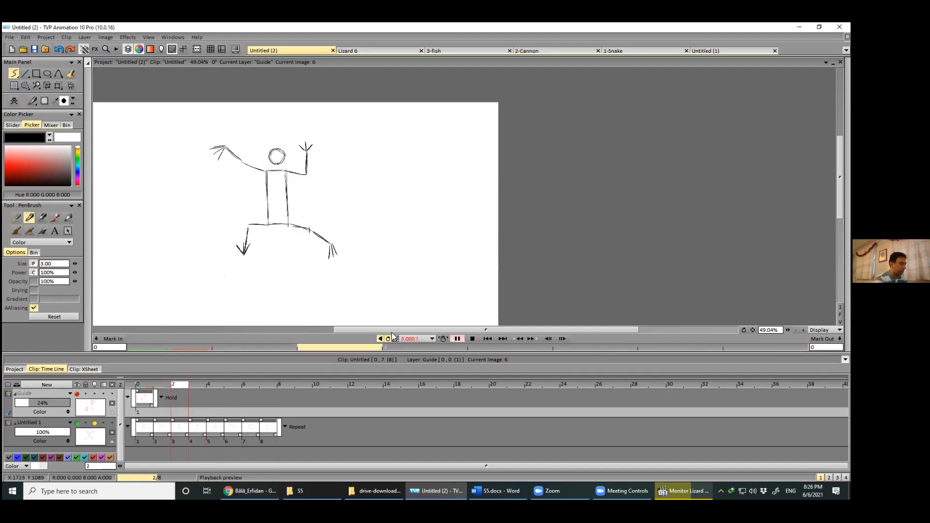
pyautogui.click(429, 339)
pyautogui.click(441, 355)
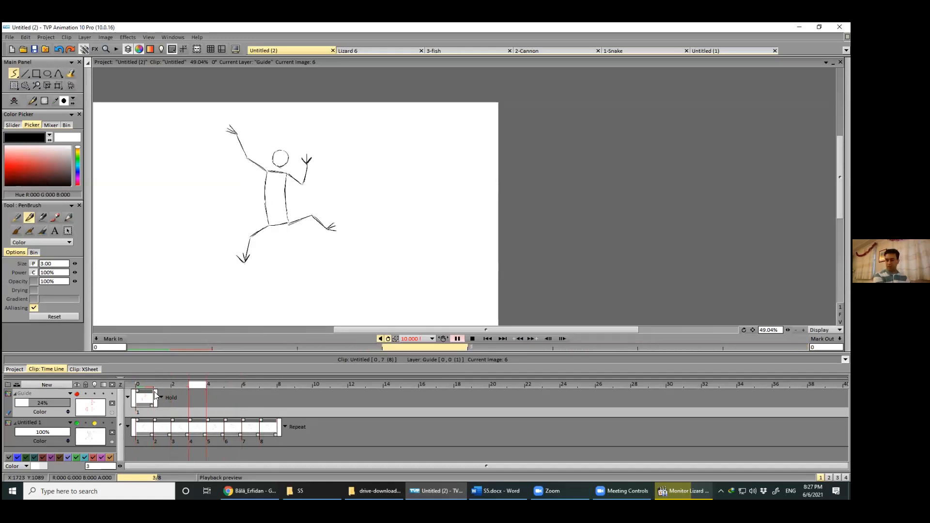
pyautogui.press('Return')
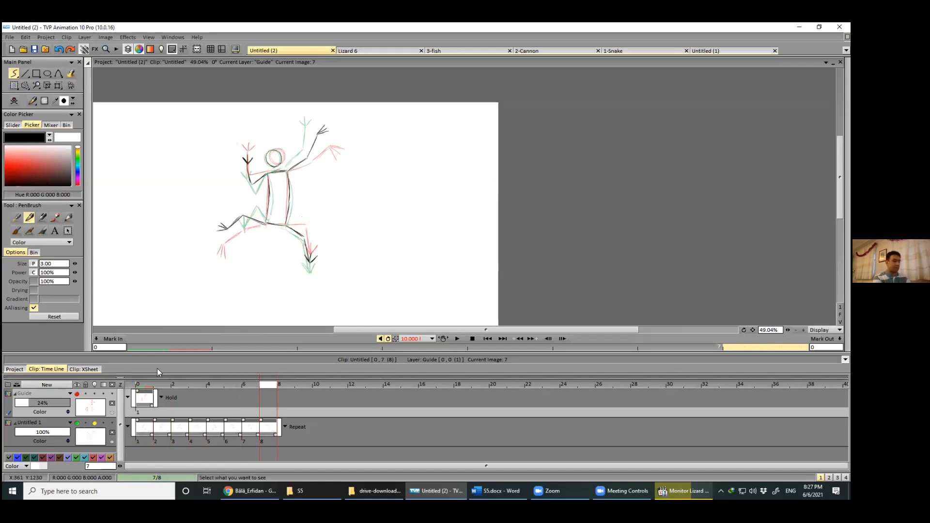
# Step: Turn off the light table for the Untitled 1 layer and display frame 2 with the whole page in view
pyautogui.click(145, 384)
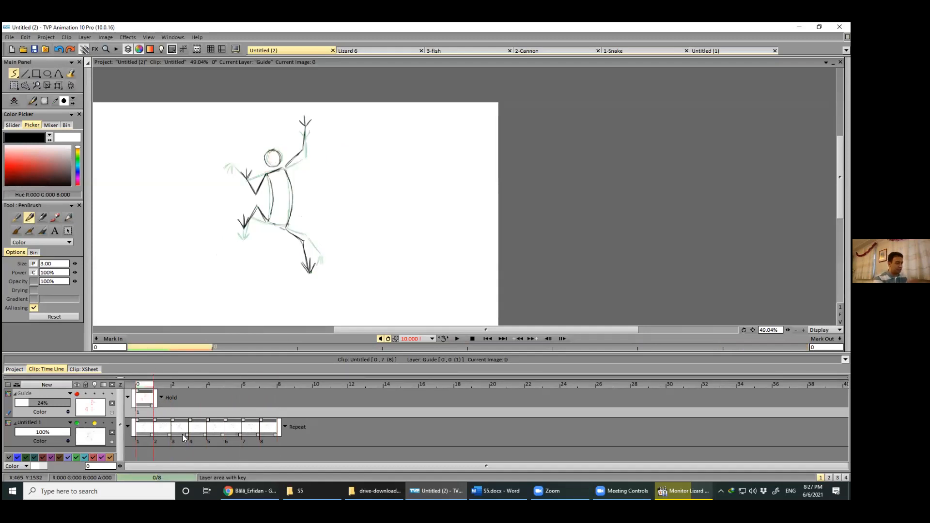
pyautogui.click(95, 422)
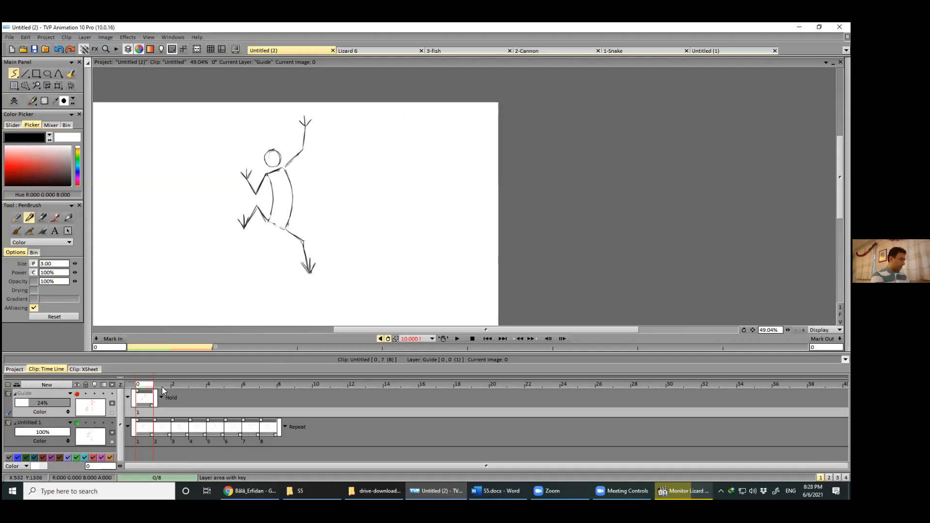
pyautogui.moveTo(162, 387); pyautogui.dragTo(184, 385)
pyautogui.moveTo(296, 260)
pyautogui.mouseDown()
pyautogui.moveTo(383, 211)
pyautogui.moveTo(420, 234)
pyautogui.mouseUp()
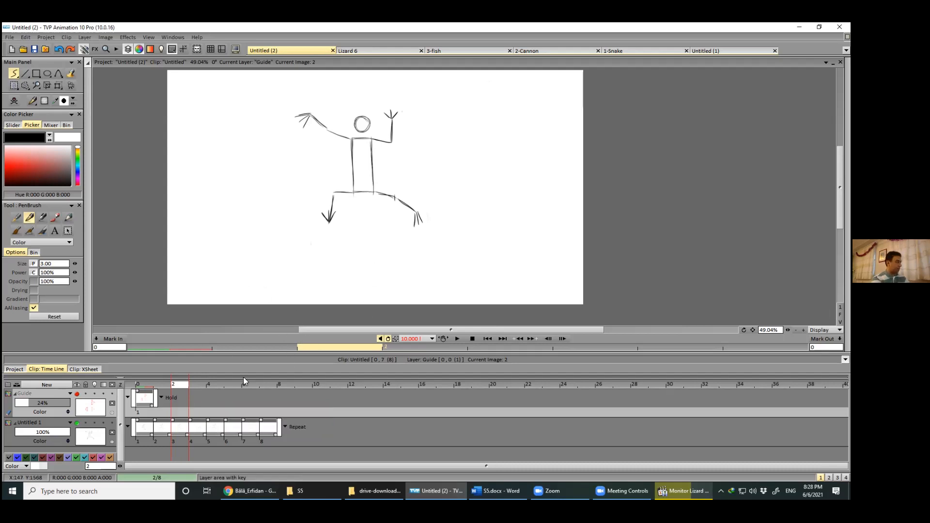
# Step: Sketch a red curved arrow across the hips on frame 2 of the Untitled 1 layer, and undo it
pyautogui.click(325, 183)
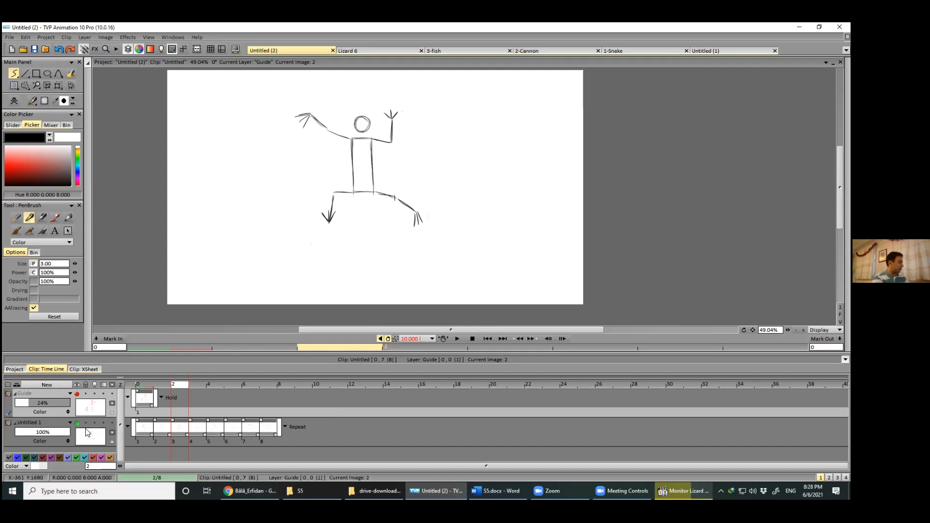
pyautogui.click(85, 429)
pyautogui.click(5, 168)
pyautogui.moveTo(320, 180)
pyautogui.mouseDown()
pyautogui.moveTo(386, 208)
pyautogui.moveTo(423, 183)
pyautogui.moveTo(409, 196)
pyautogui.moveTo(412, 209)
pyautogui.mouseUp()
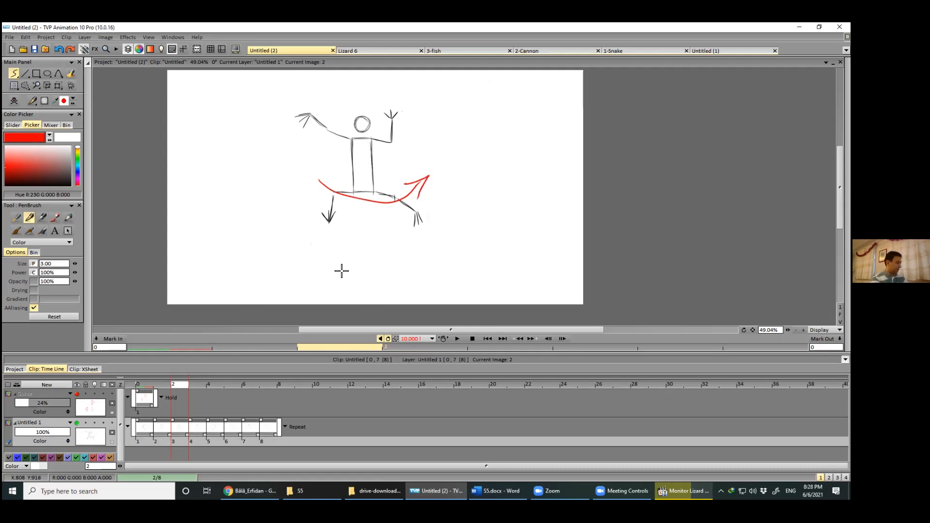
pyautogui.hotkey('ctrl', 'z')
pyautogui.hotkey('ctrl', 'z')
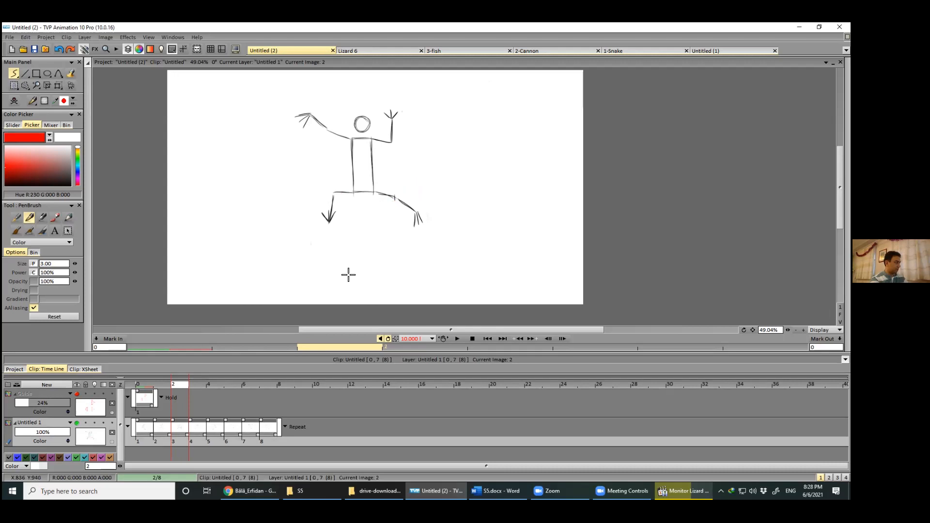
# Step: Step through frames 0 to 2, sketch a shorter red arrow just above the hips, and undo it
pyautogui.click(145, 384)
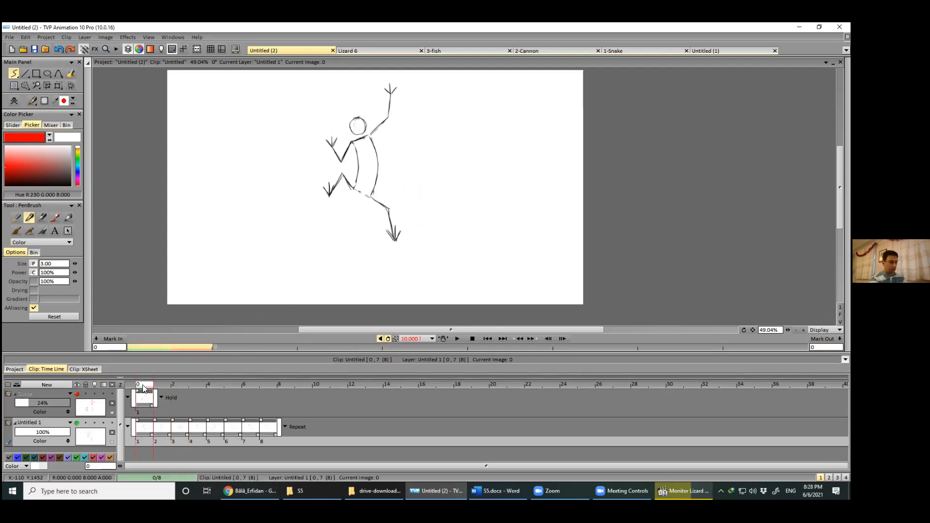
pyautogui.press('Right')
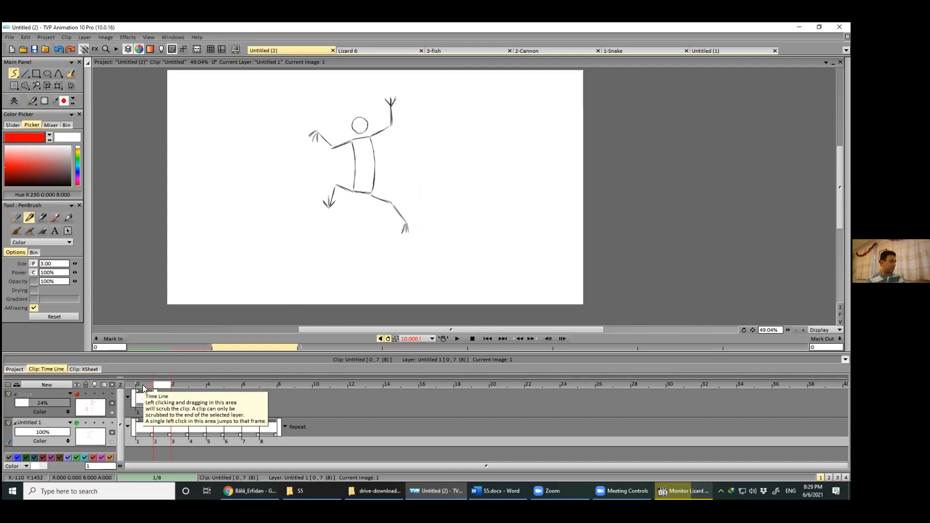
pyautogui.press('Right')
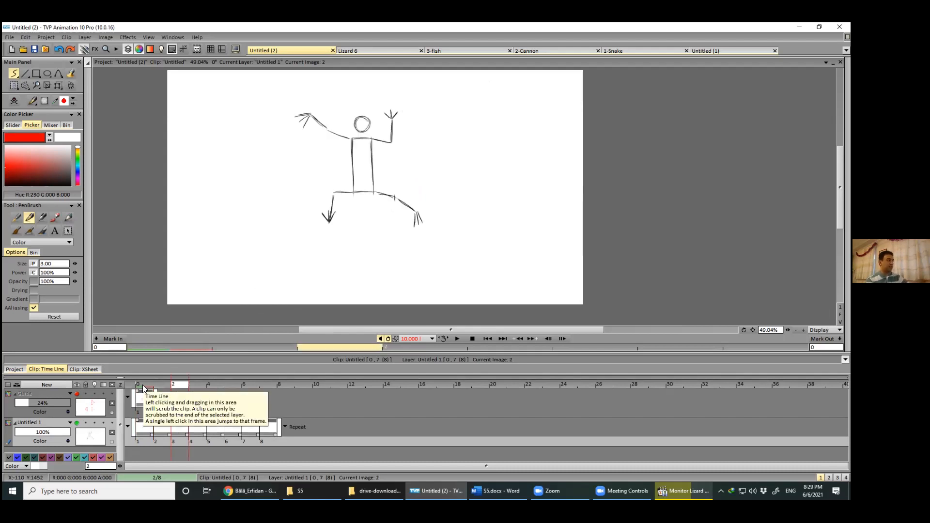
pyautogui.moveTo(325, 183)
pyautogui.mouseDown()
pyautogui.moveTo(404, 173)
pyautogui.moveTo(388, 190)
pyautogui.mouseUp()
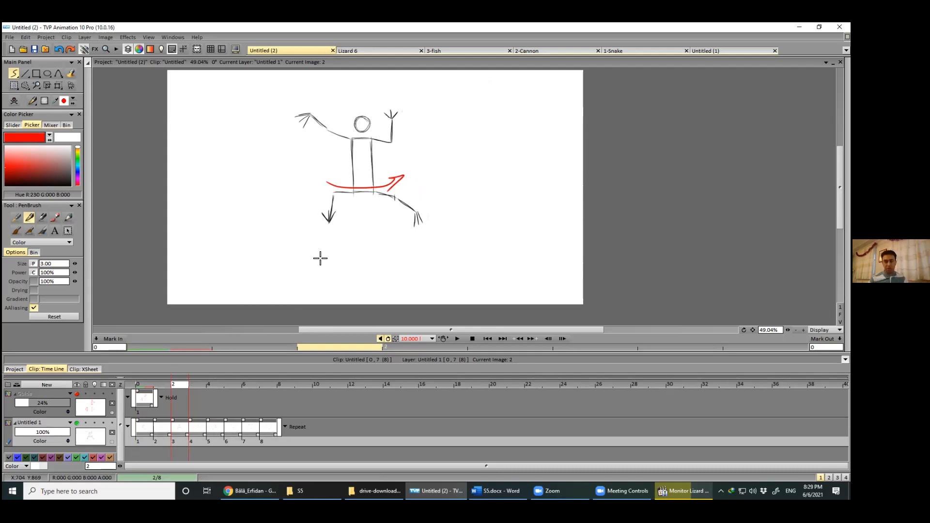
pyautogui.hotkey('ctrl', 'z')
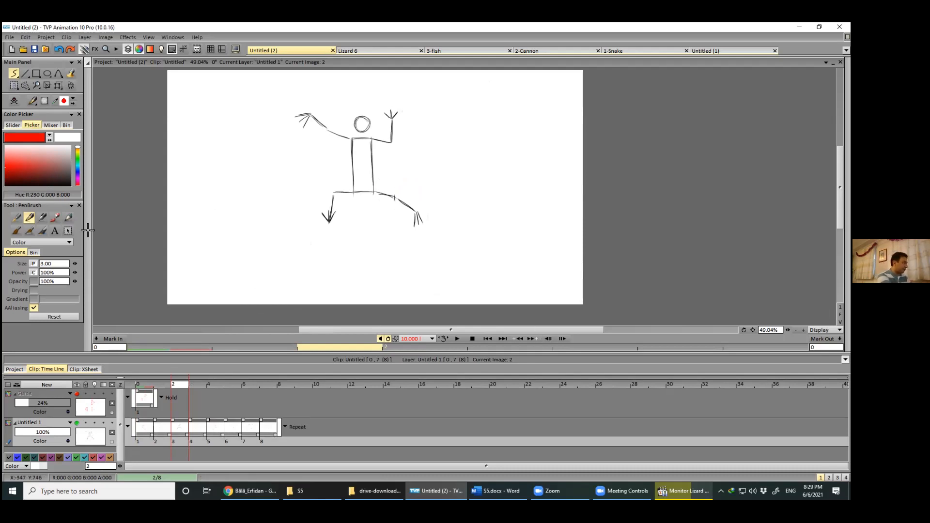
# Step: Draw a black curved tail from the middle of the hips on frame 2, bending down toward the lower left
pyautogui.click(65, 184)
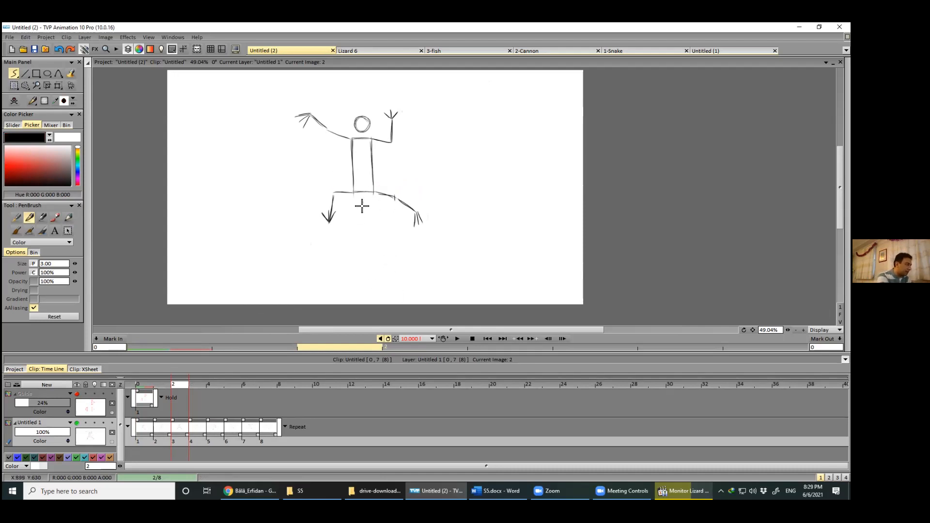
pyautogui.moveTo(363, 193)
pyautogui.mouseDown()
pyautogui.moveTo(367, 226)
pyautogui.moveTo(336, 280)
pyautogui.mouseUp()
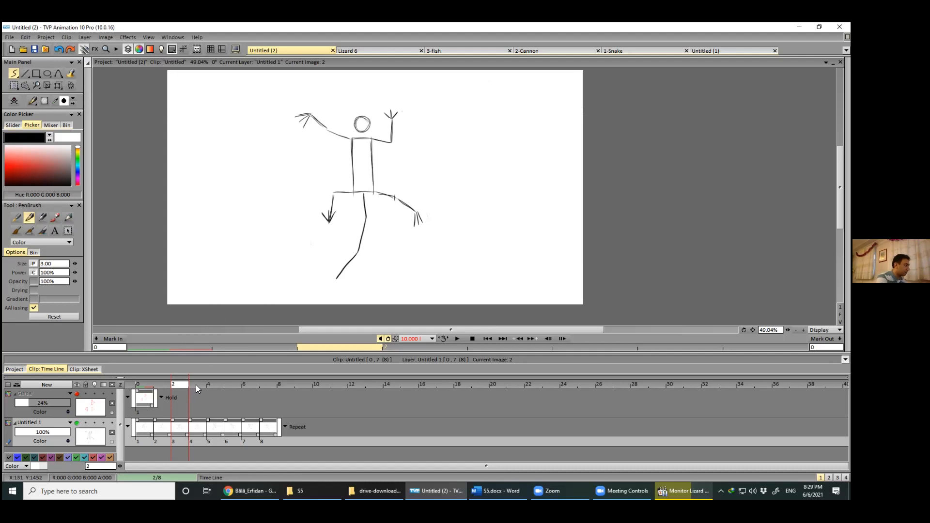
# Step: Check frame 3 against its neighbours with the light table, and undo the tail strokes on frame 2 with the light table off
pyautogui.click(95, 423)
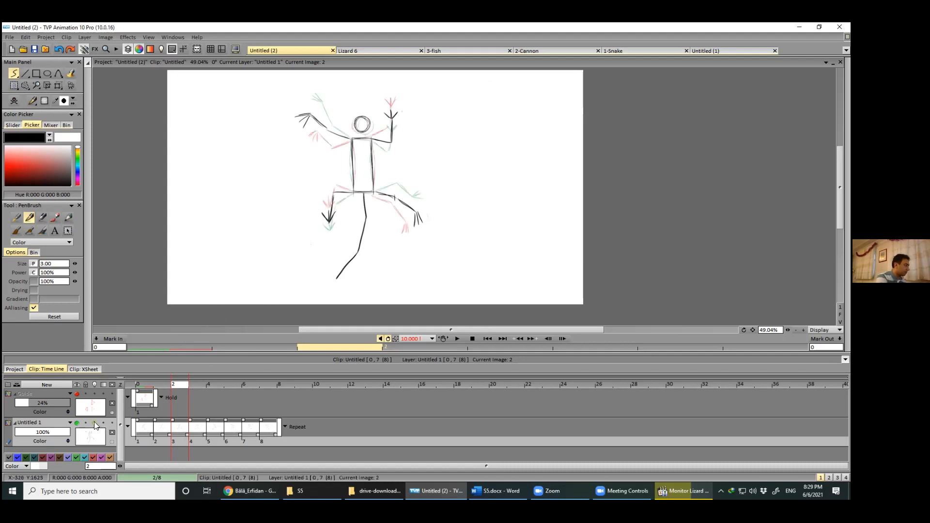
pyautogui.click(198, 383)
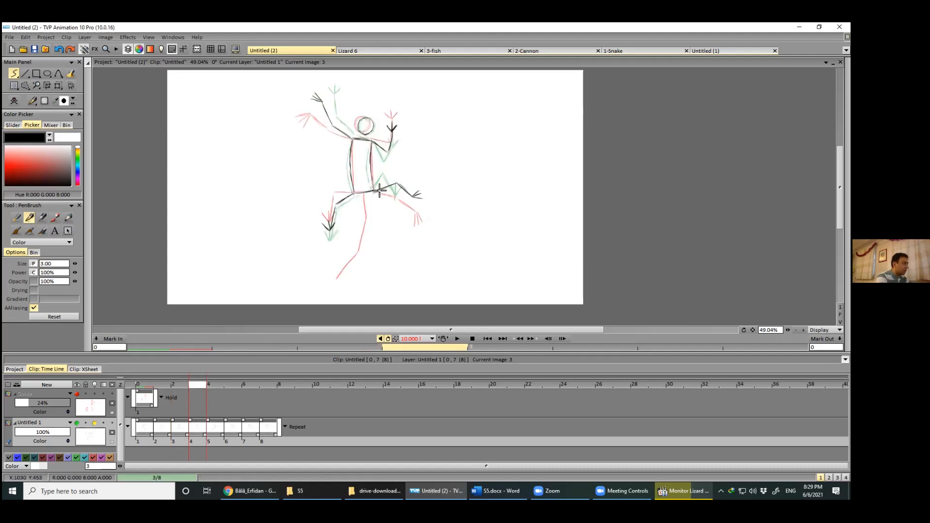
pyautogui.scroll(3, 358, 207)
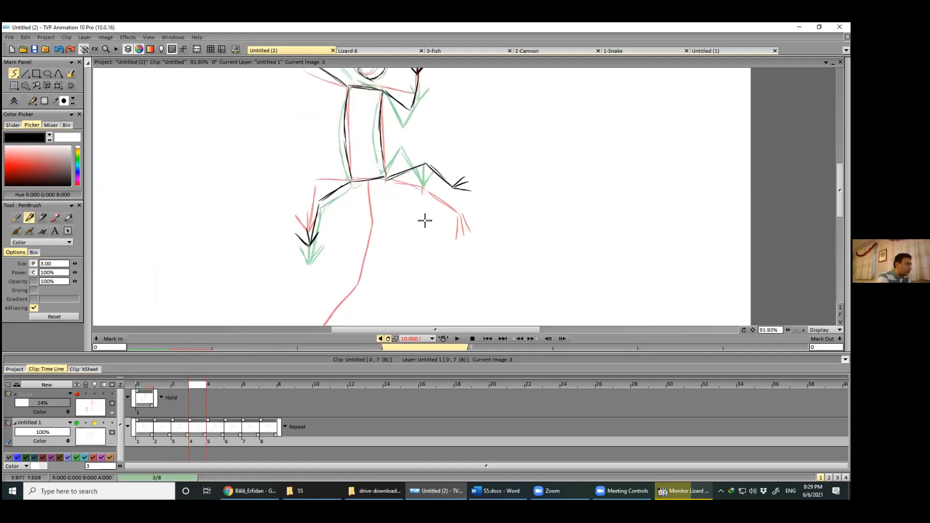
pyautogui.click(180, 385)
pyautogui.scroll(1, 399, 197)
pyautogui.press('l')
pyautogui.hotkey('ctrl', 'z')
pyautogui.hotkey('ctrl', 'z')
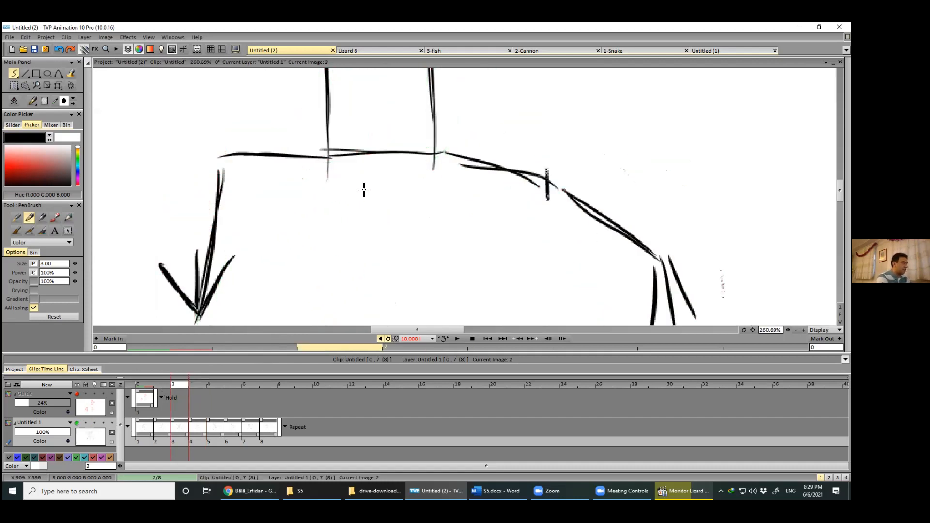
# Step: Retrace the hip line on frame 2 and draw a three-segment tail from its middle, bending toward the lower left
pyautogui.scroll(-1, 363, 189)
pyautogui.moveTo(351, 170)
pyautogui.mouseDown()
pyautogui.moveTo(419, 166)
pyautogui.moveTo(359, 164)
pyautogui.moveTo(405, 178)
pyautogui.moveTo(383, 169)
pyautogui.moveTo(388, 228)
pyautogui.moveTo(383, 170)
pyautogui.moveTo(387, 200)
pyautogui.mouseUp()
pyautogui.moveTo(394, 279); pyautogui.dragTo(387, 186)
pyautogui.scroll(-1, 394, 187)
pyautogui.moveTo(403, 147); pyautogui.dragTo(382, 238)
pyautogui.moveTo(393, 187)
pyautogui.mouseDown()
pyautogui.moveTo(382, 237)
pyautogui.moveTo(354, 268)
pyautogui.mouseUp()
pyautogui.moveTo(381, 238); pyautogui.dragTo(354, 269)
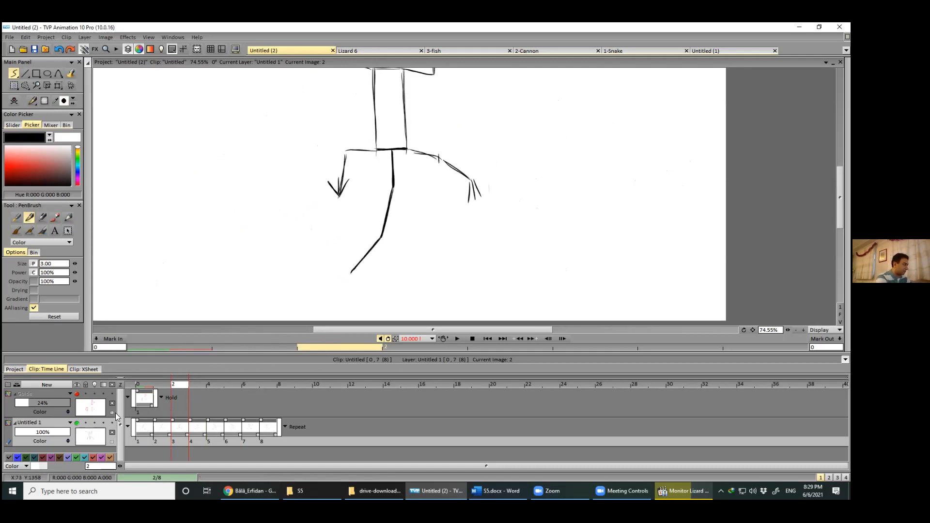
# Step: Turn on the light table for the Untitled 1 layer and retrace the hip line on frame 3
pyautogui.click(94, 423)
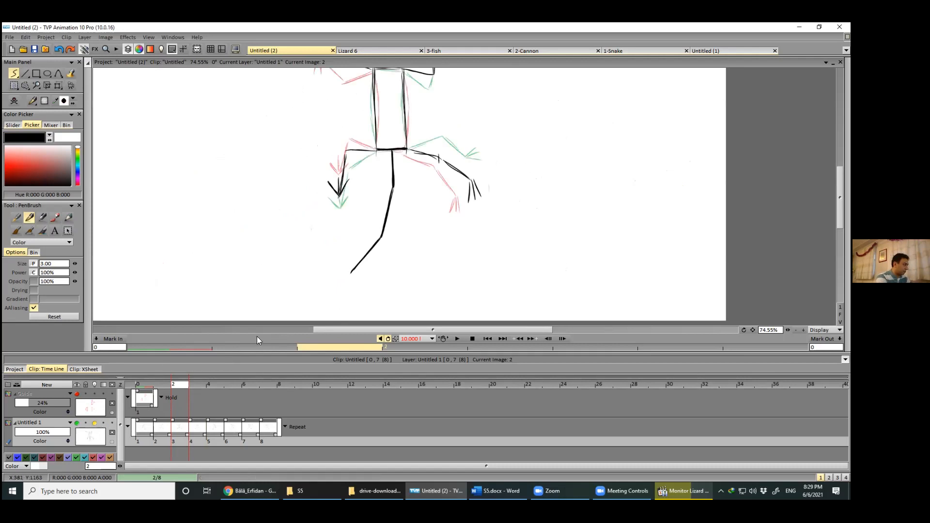
pyautogui.click(200, 389)
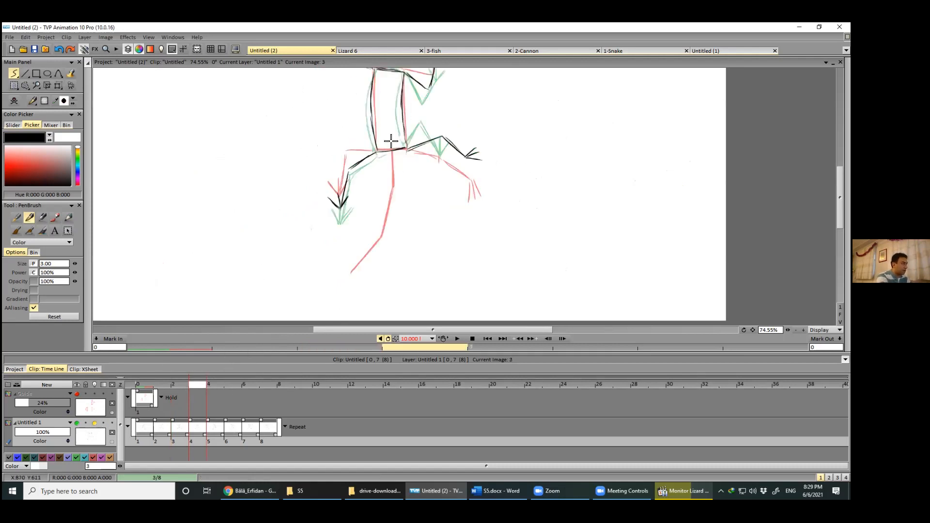
pyautogui.scroll(1, 428, 175)
pyautogui.scroll(6, 359, 190)
pyautogui.scroll(6, 438, 177)
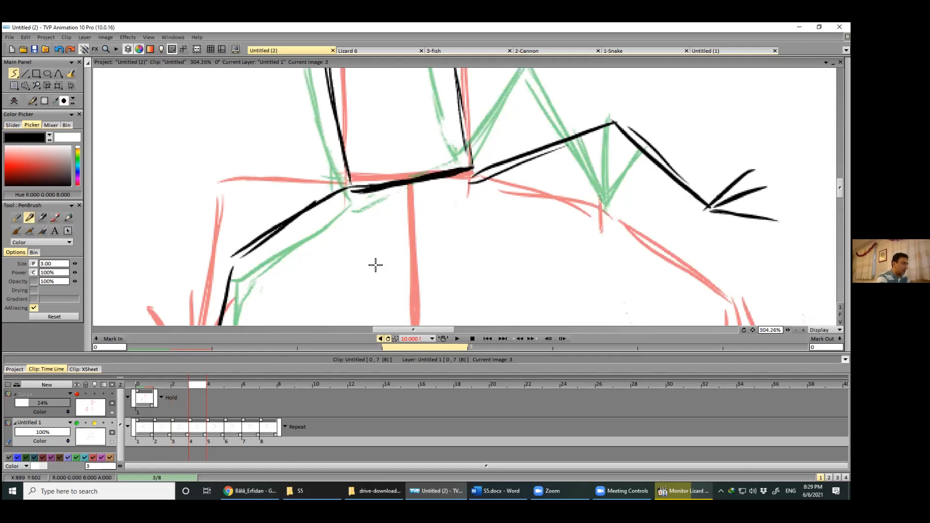
# Step: Draw a three-segment tail on frame 3, running from mid-hips to the right of frame 2's tail, with its tip angled lower left
pyautogui.scroll(-5, 348, 234)
pyautogui.scroll(-1, 347, 172)
pyautogui.moveTo(347, 171); pyautogui.dragTo(364, 241)
pyautogui.moveTo(378, 309)
pyautogui.mouseDown()
pyautogui.moveTo(403, 185)
pyautogui.moveTo(397, 149)
pyautogui.moveTo(395, 247)
pyautogui.mouseUp()
pyautogui.moveTo(399, 170)
pyautogui.mouseDown()
pyautogui.moveTo(393, 260)
pyautogui.moveTo(401, 165)
pyautogui.moveTo(398, 270)
pyautogui.moveTo(424, 209)
pyautogui.moveTo(396, 293)
pyautogui.mouseUp()
pyautogui.moveTo(422, 211); pyautogui.dragTo(398, 290)
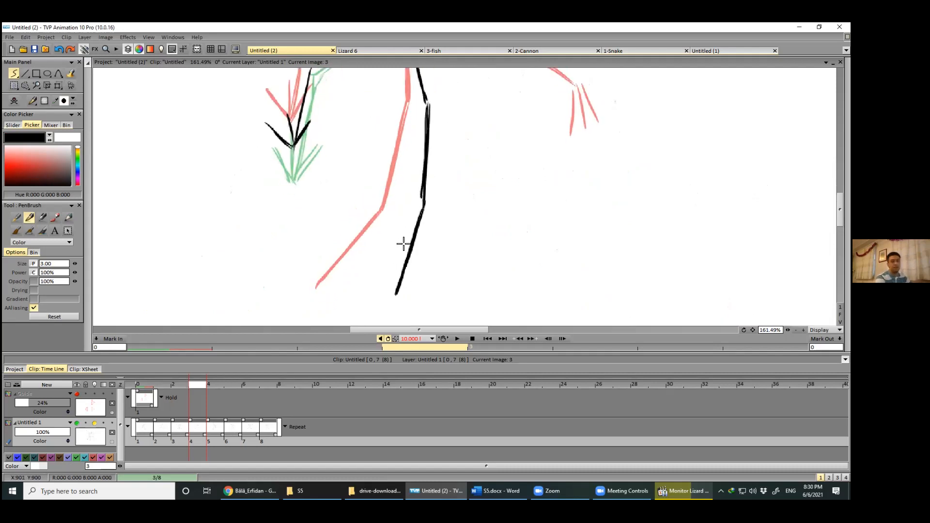
pyautogui.moveTo(447, 206); pyautogui.dragTo(303, 406)
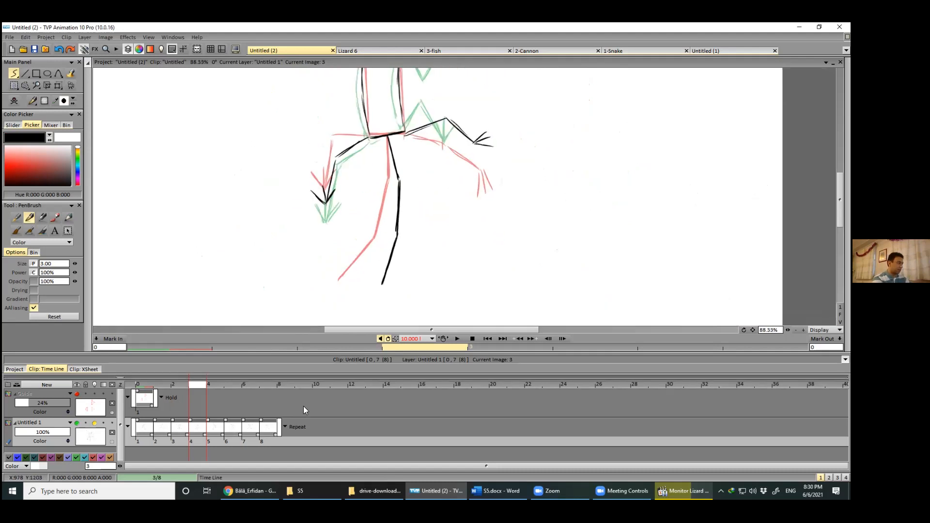
# Step: Compare frames 3 and 4, and retrace the slanted hip line on frame 4
pyautogui.click(218, 383)
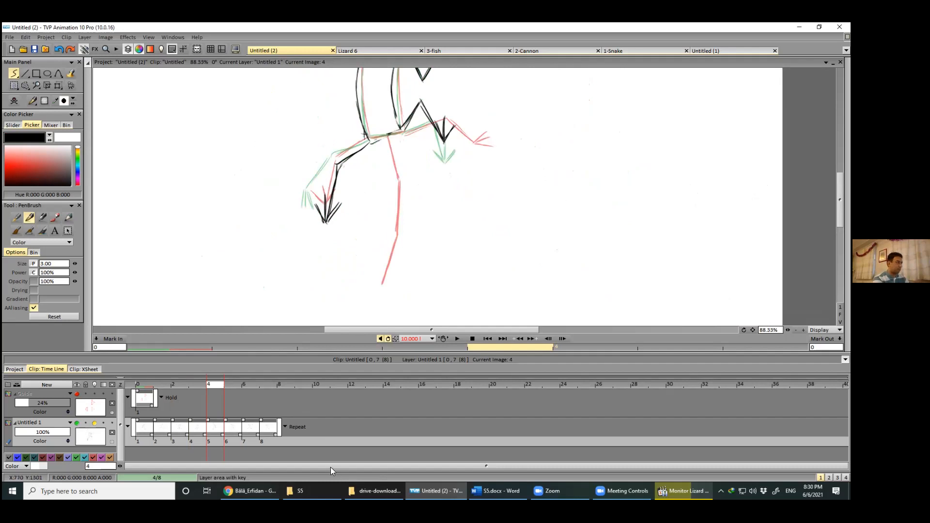
pyautogui.click(200, 386)
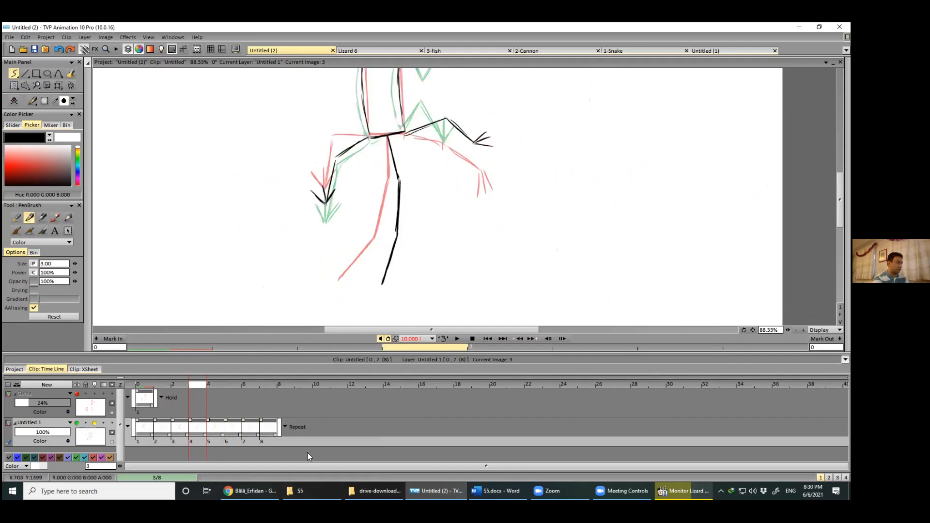
pyautogui.click(220, 386)
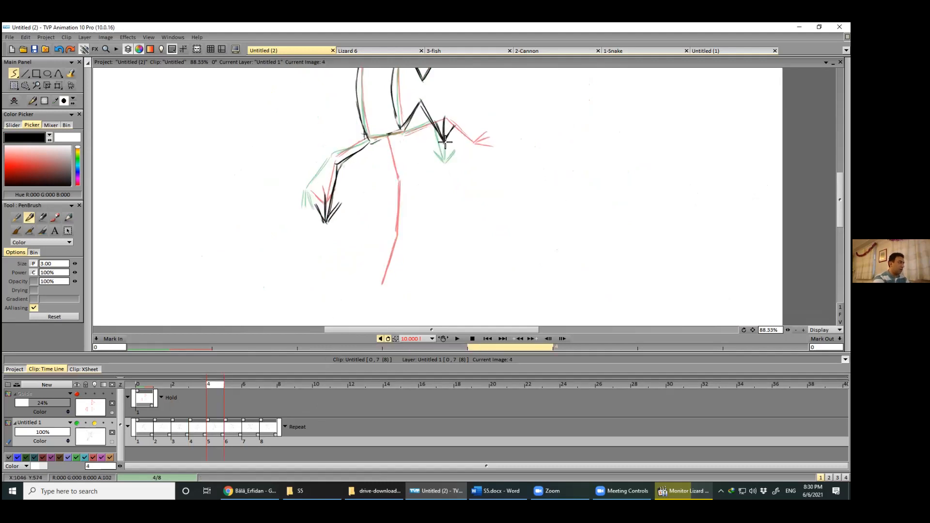
pyautogui.moveTo(402, 201); pyautogui.dragTo(394, 214)
pyautogui.moveTo(393, 175); pyautogui.dragTo(387, 203)
pyautogui.moveTo(330, 198); pyautogui.dragTo(309, 243)
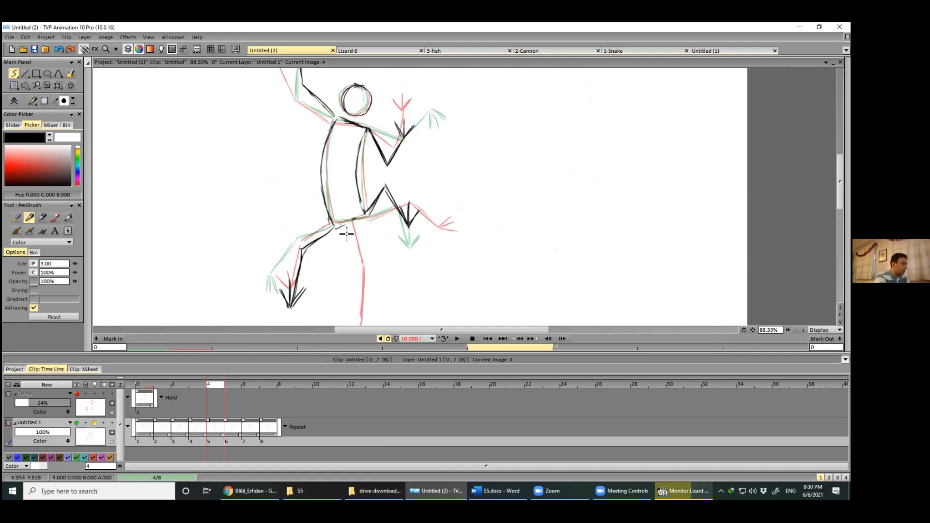
pyautogui.moveTo(367, 212); pyautogui.dragTo(330, 252)
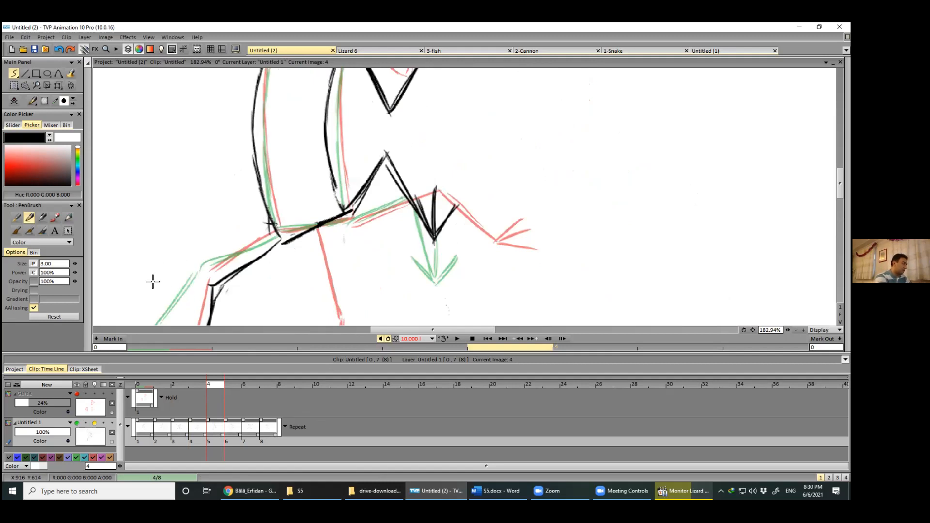
# Step: Draw a three-segment tail on frame 4, swung right of frame 3's with a nearly vertical tip, and sketch and undo an arrow across its base
pyautogui.moveTo(152, 282); pyautogui.dragTo(120, 200)
pyautogui.moveTo(120, 200); pyautogui.dragTo(245, 265)
pyautogui.moveTo(339, 256)
pyautogui.mouseDown()
pyautogui.moveTo(274, 173)
pyautogui.moveTo(276, 190)
pyautogui.moveTo(303, 227)
pyautogui.moveTo(309, 141)
pyautogui.moveTo(321, 196)
pyautogui.mouseUp()
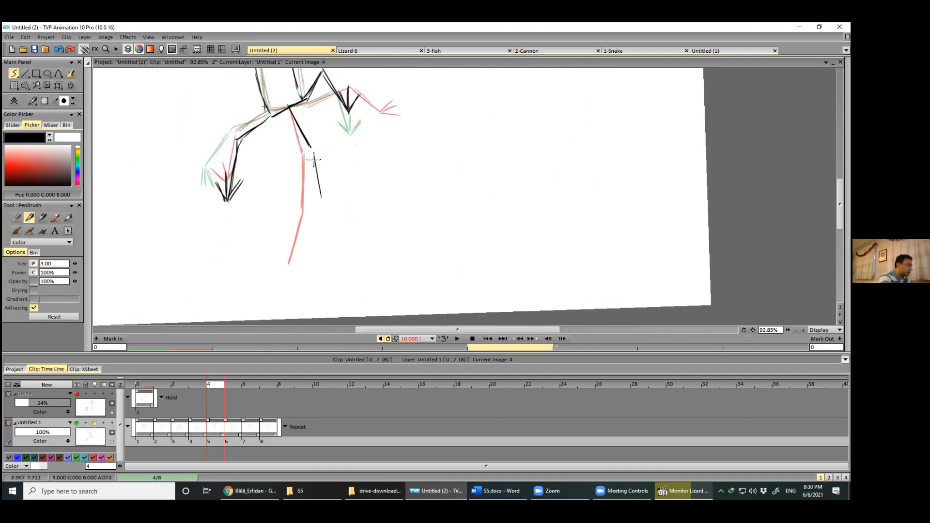
pyautogui.moveTo(313, 153); pyautogui.dragTo(318, 262)
pyautogui.moveTo(321, 204); pyautogui.dragTo(318, 264)
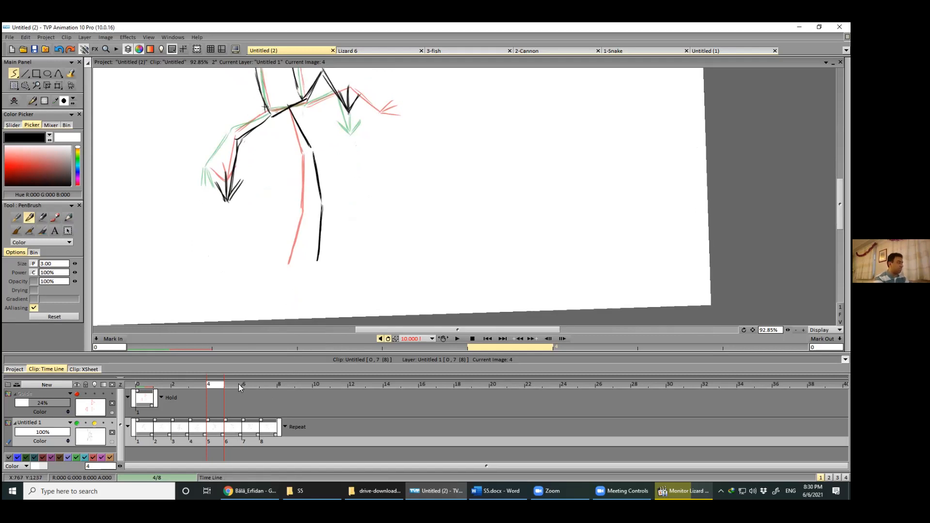
pyautogui.moveTo(312, 117)
pyautogui.mouseDown()
pyautogui.moveTo(280, 141)
pyautogui.moveTo(284, 131)
pyautogui.moveTo(290, 149)
pyautogui.mouseUp()
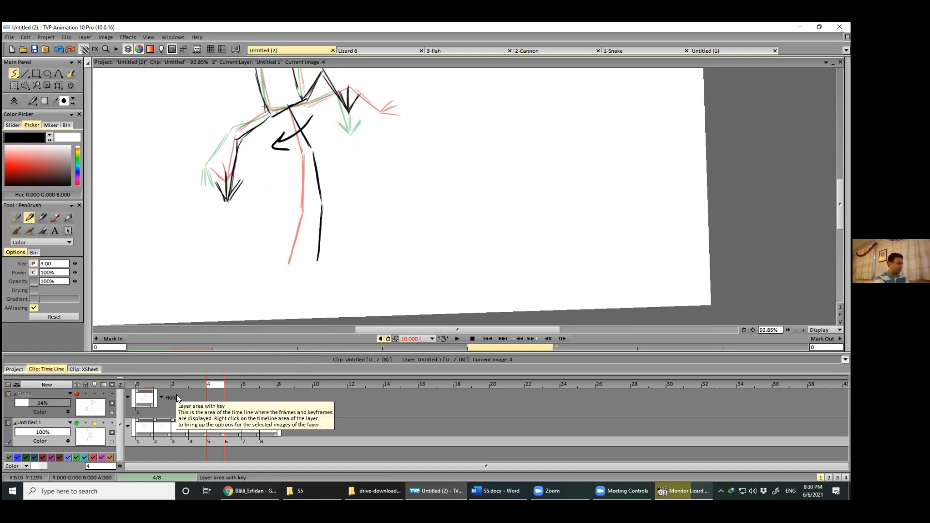
pyautogui.hotkey('ctrl', 'z')
# Step: Display frame 5 and retrace its hip line over the light-table drawings
pyautogui.click(235, 387)
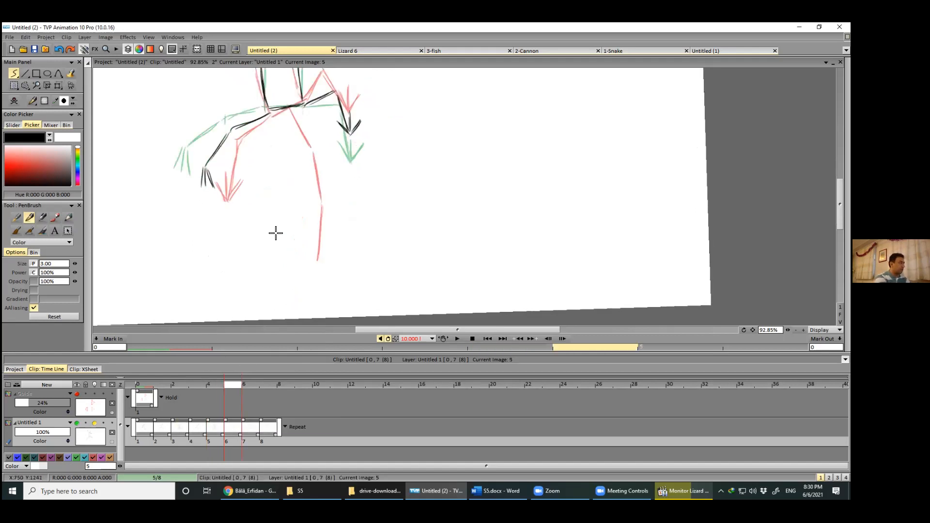
pyautogui.scroll(2, 275, 106)
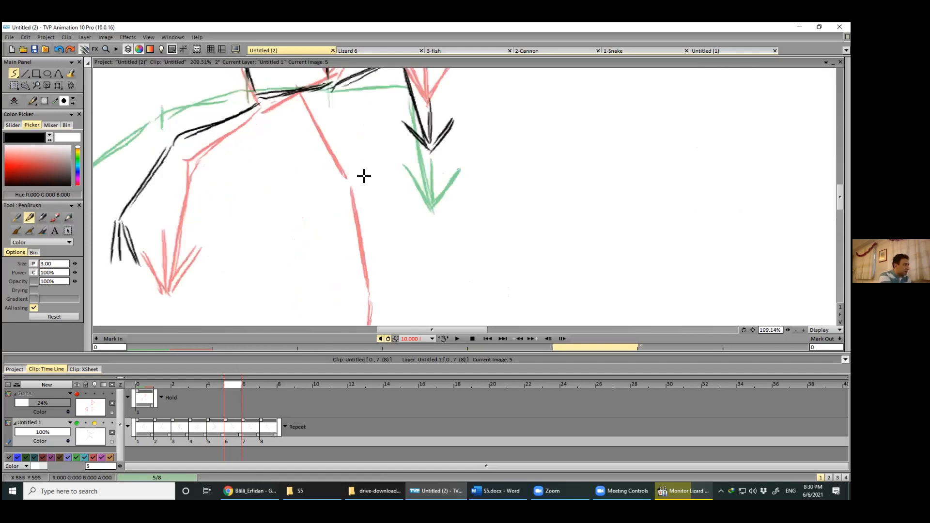
pyautogui.scroll(1, 361, 175)
pyautogui.moveTo(253, 170); pyautogui.dragTo(270, 277)
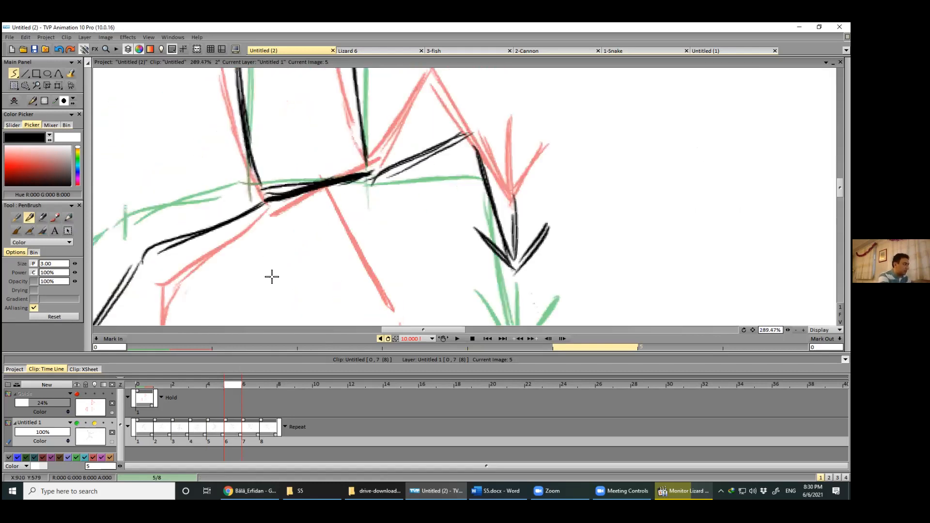
pyautogui.scroll(-2, 277, 180)
pyautogui.scroll(-1, 282, 198)
# Step: Draw a three-segment tail on frame 5 from the middle of the hips, sweeping toward the lower right past frame 4's tip
pyautogui.moveTo(272, 173)
pyautogui.mouseDown()
pyautogui.moveTo(293, 230)
pyautogui.moveTo(274, 220)
pyautogui.mouseUp()
pyautogui.moveTo(307, 290); pyautogui.dragTo(253, 224)
pyautogui.moveTo(212, 158)
pyautogui.mouseDown()
pyautogui.moveTo(211, 193)
pyautogui.moveTo(251, 238)
pyautogui.mouseUp()
pyautogui.moveTo(220, 186)
pyautogui.mouseDown()
pyautogui.moveTo(257, 241)
pyautogui.moveTo(268, 169)
pyautogui.moveTo(272, 258)
pyautogui.mouseUp()
pyautogui.moveTo(256, 187); pyautogui.dragTo(275, 266)
pyautogui.moveTo(247, 165); pyautogui.dragTo(332, 204)
# Step: Sketch an S-shaped curve beside the tail and an arrow across its base on frame 5, and undo both
pyautogui.moveTo(259, 140)
pyautogui.mouseDown()
pyautogui.moveTo(270, 212)
pyautogui.moveTo(306, 296)
pyautogui.mouseUp()
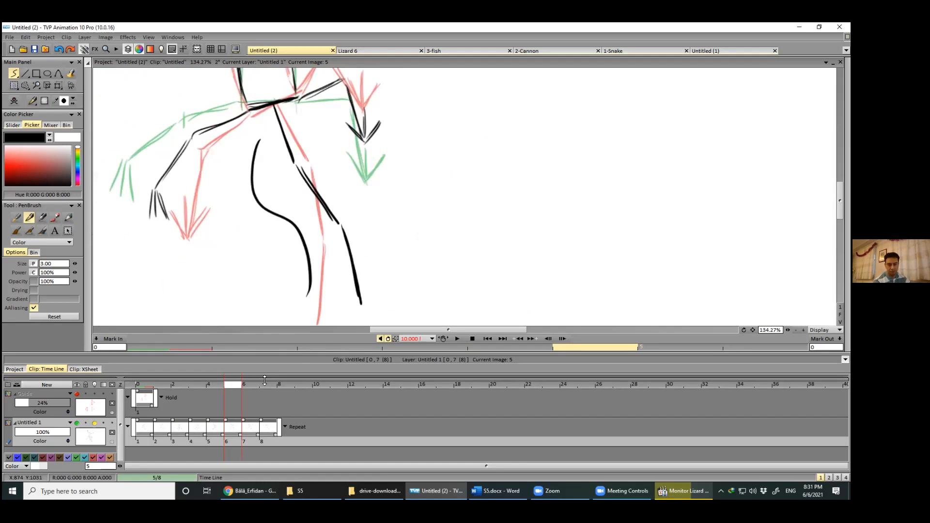
pyautogui.moveTo(312, 111); pyautogui.dragTo(261, 128)
pyautogui.hotkey('ctrl', 'z')
pyautogui.hotkey('ctrl', 'z')
pyautogui.hotkey('ctrl', 'z')
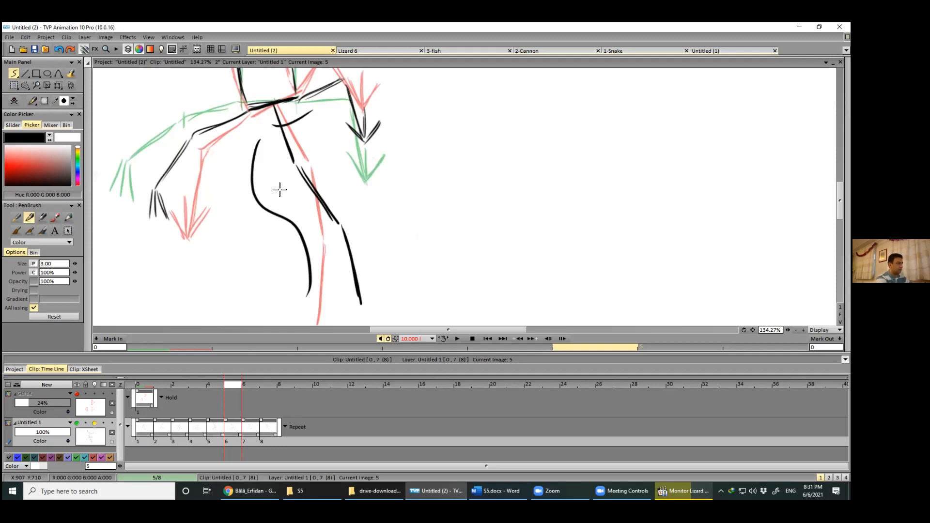
# Step: Draw a three-segment tail on frame 6, starting straight down from the middle of the hips and bending toward the lower right
pyautogui.scroll(-5, 301, 202)
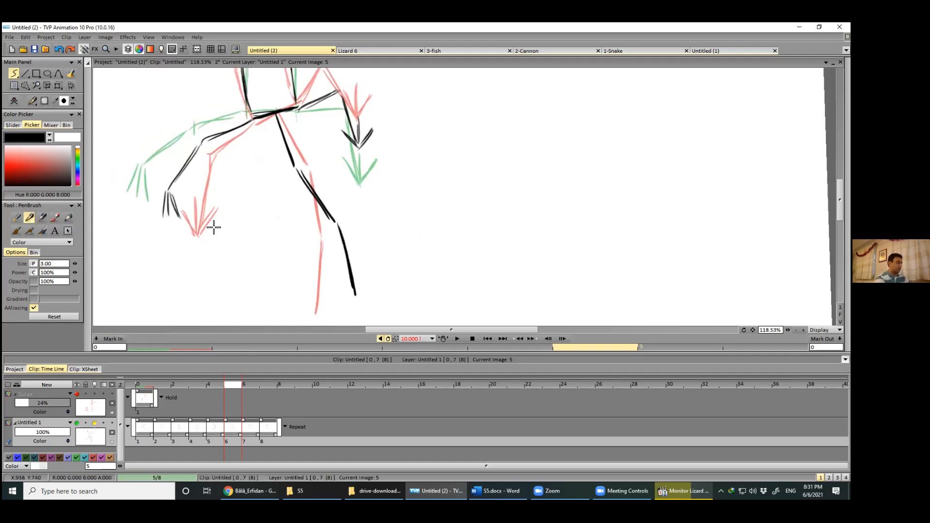
pyautogui.click(247, 386)
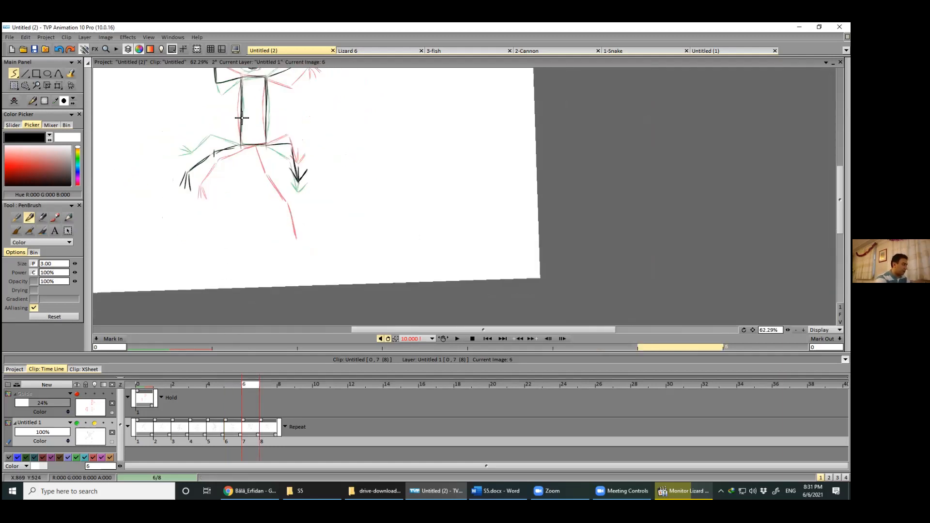
pyautogui.scroll(1, 289, 203)
pyautogui.scroll(3, 259, 152)
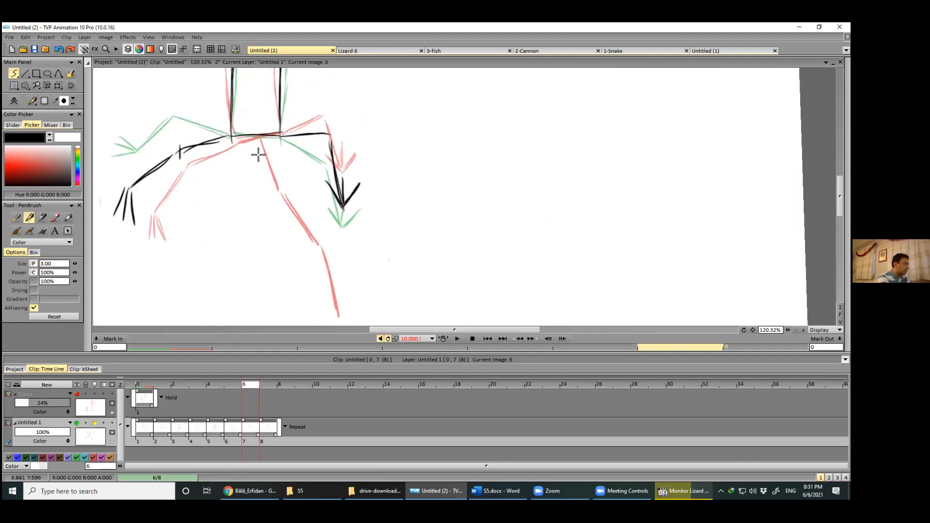
pyautogui.moveTo(254, 126)
pyautogui.mouseDown()
pyautogui.moveTo(251, 164)
pyautogui.moveTo(278, 228)
pyautogui.moveTo(332, 283)
pyautogui.mouseUp()
pyautogui.moveTo(285, 235); pyautogui.dragTo(334, 284)
pyautogui.moveTo(255, 180)
pyautogui.mouseDown()
pyautogui.moveTo(285, 241)
pyautogui.moveTo(273, 218)
pyautogui.mouseUp()
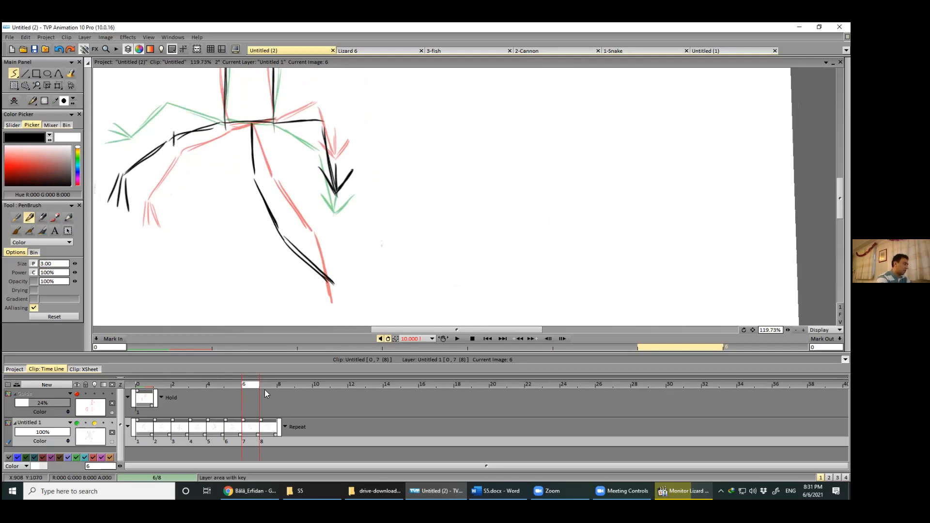
# Step: Draw a three-segment tail on frame 7, starting slightly leftward from mid-hips and bending lower right, left of frame 6's tail
pyautogui.press('Right')
pyautogui.moveTo(250, 126)
pyautogui.mouseDown()
pyautogui.moveTo(242, 175)
pyautogui.moveTo(258, 244)
pyautogui.mouseUp()
pyautogui.moveTo(294, 285)
pyautogui.mouseDown()
pyautogui.moveTo(260, 251)
pyautogui.moveTo(295, 286)
pyautogui.mouseUp()
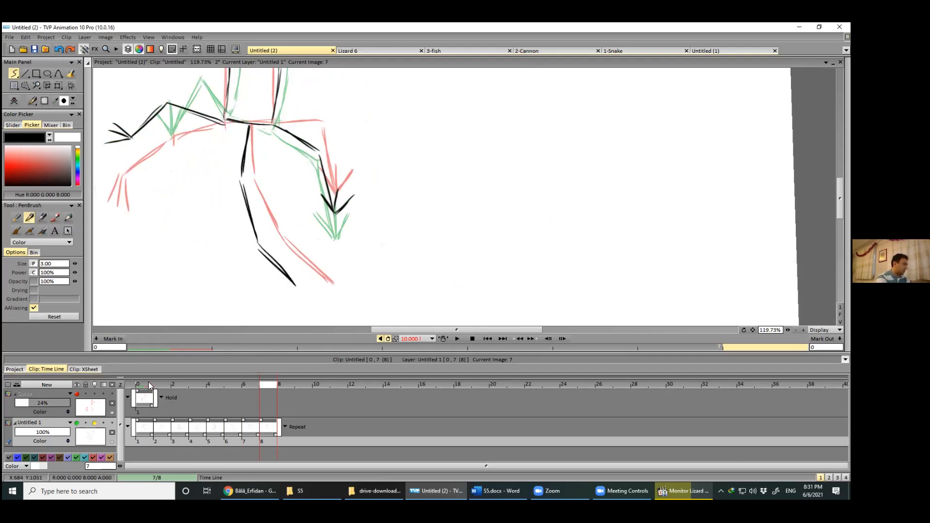
# Step: Draw a three-segment tail on frame 0, slanting lower left from mid-hips, dropping almost vertically, and ending toward the lower right
pyautogui.click(149, 386)
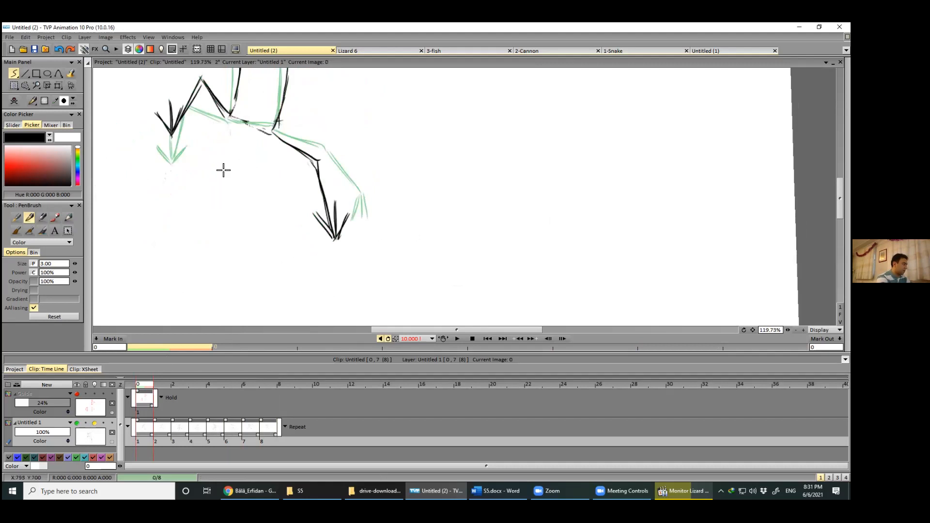
pyautogui.moveTo(231, 115)
pyautogui.mouseDown()
pyautogui.moveTo(267, 134)
pyautogui.moveTo(243, 142)
pyautogui.moveTo(235, 251)
pyautogui.moveTo(260, 297)
pyautogui.mouseUp()
pyautogui.moveTo(238, 248); pyautogui.dragTo(261, 297)
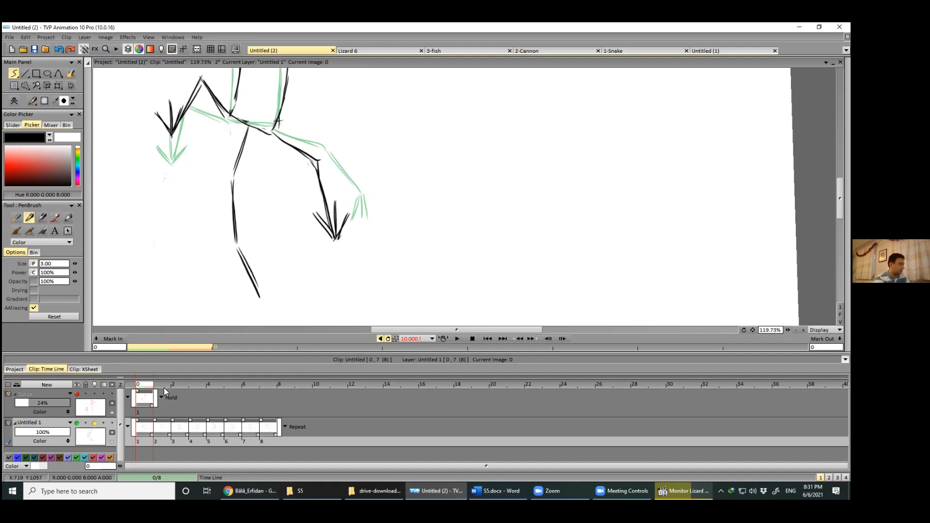
# Step: Compare frame 0 with frame 1 and lengthen the tail tip on frame 0 toward the lower right
pyautogui.press('Right')
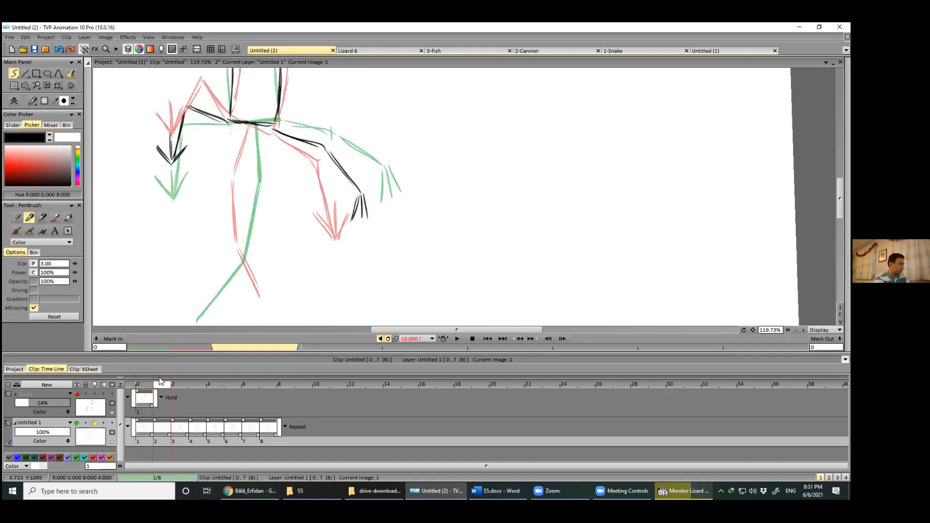
pyautogui.press('Left')
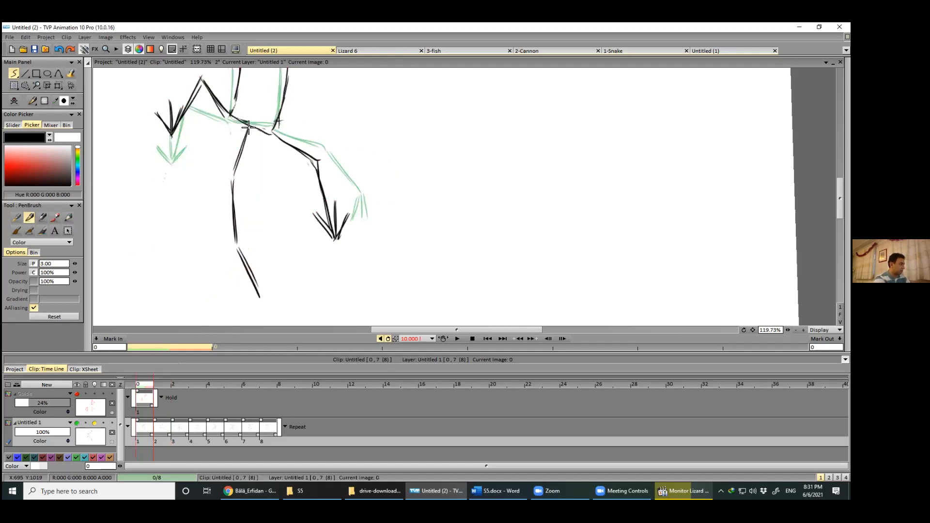
pyautogui.moveTo(236, 250); pyautogui.dragTo(270, 317)
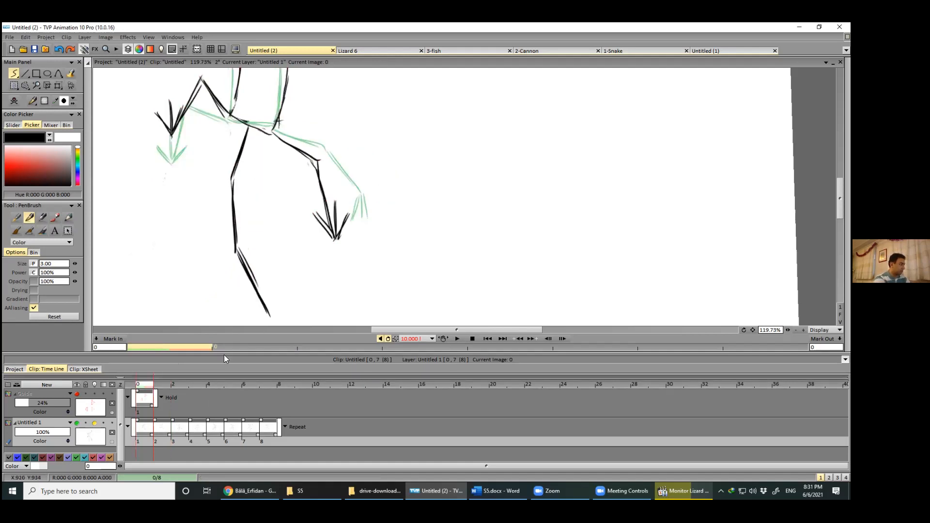
pyautogui.press('Right')
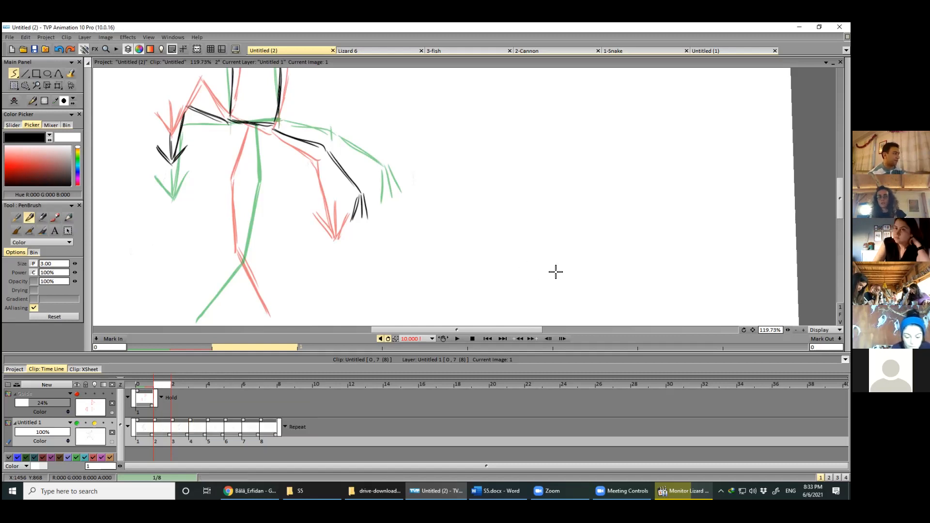
pyautogui.click(142, 385)
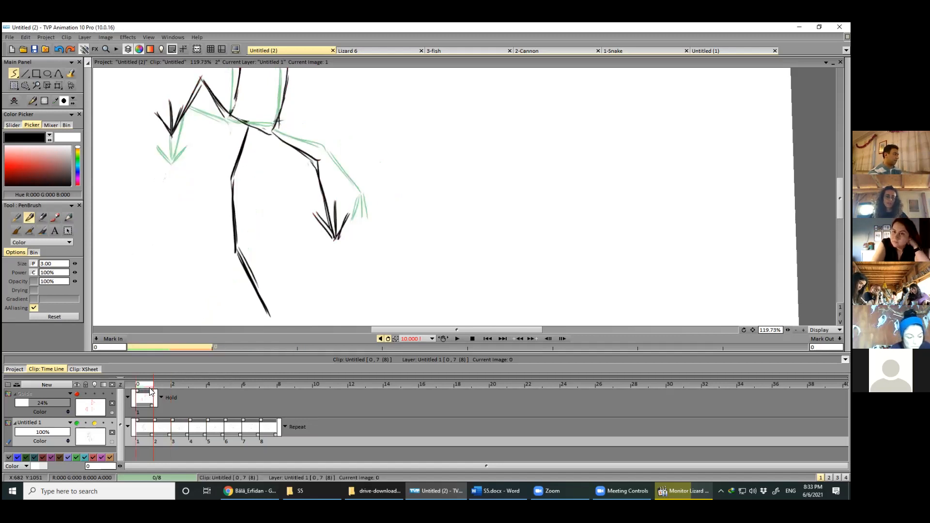
# Step: Draw a three-segment tail on frame 1, dropping from mid-hips, slanting lower left and ending more steeply, checking it against frame 0's tail
pyautogui.click(163, 392)
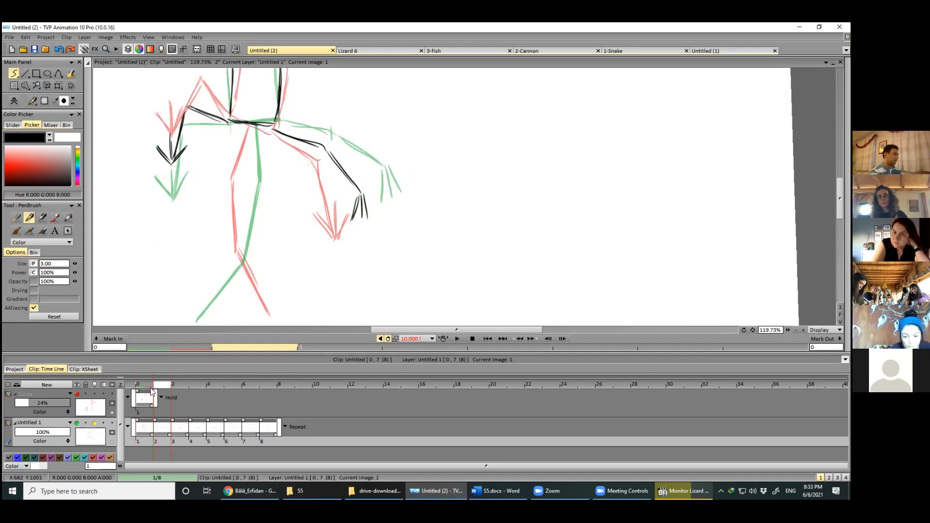
pyautogui.click(137, 389)
pyautogui.click(156, 390)
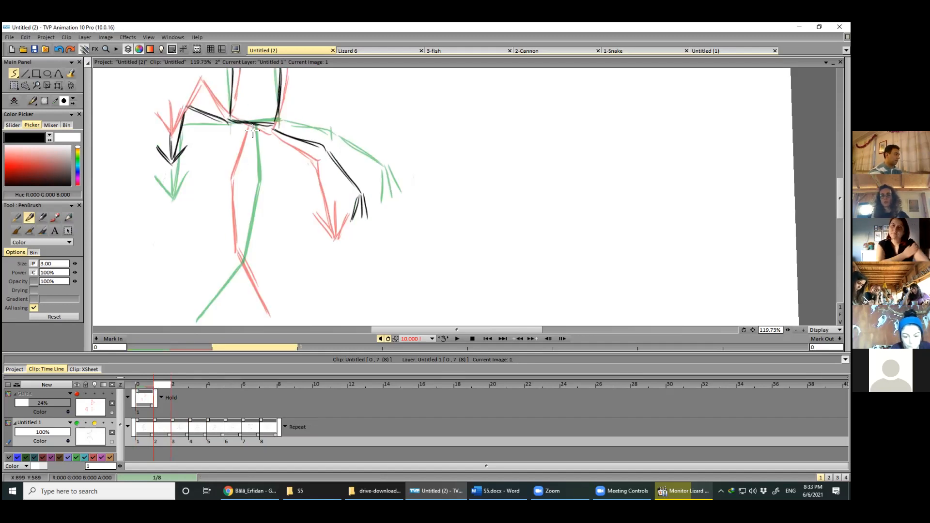
pyautogui.moveTo(250, 129)
pyautogui.mouseDown()
pyautogui.moveTo(248, 181)
pyautogui.moveTo(205, 305)
pyautogui.mouseUp()
pyautogui.moveTo(218, 240); pyautogui.dragTo(205, 320)
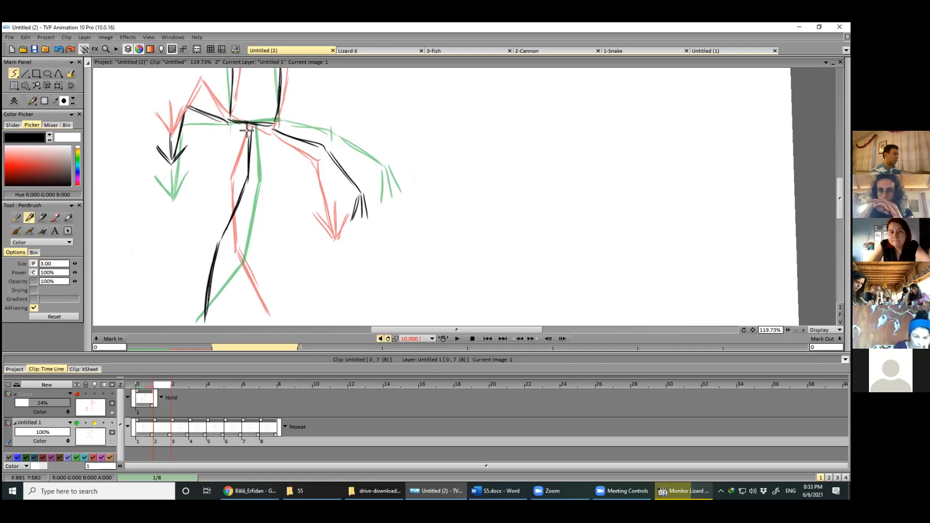
pyautogui.moveTo(252, 128)
pyautogui.mouseDown()
pyautogui.moveTo(247, 196)
pyautogui.moveTo(216, 255)
pyautogui.mouseUp()
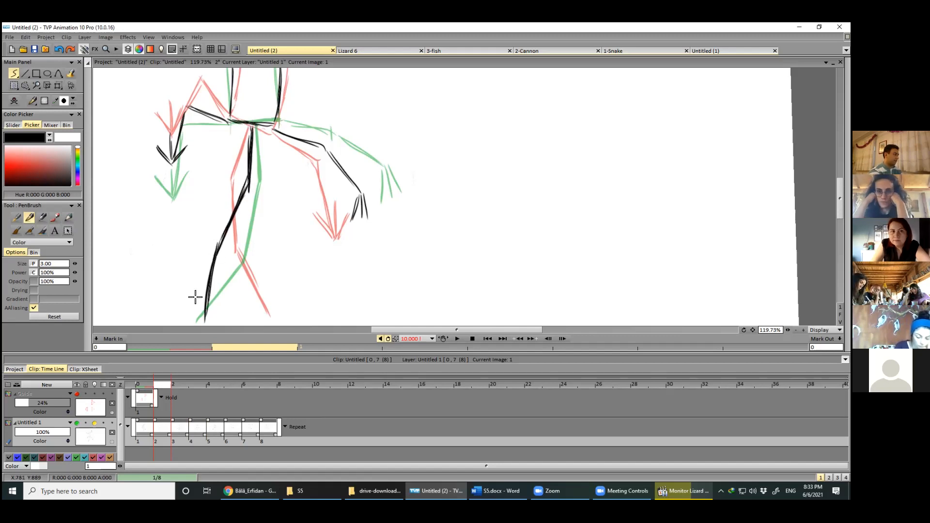
# Step: Play the whole crawl cycle with the finished tails, lower the playback rate to 3 fps, and stop on frame 6
pyautogui.scroll(-5, 400, 168)
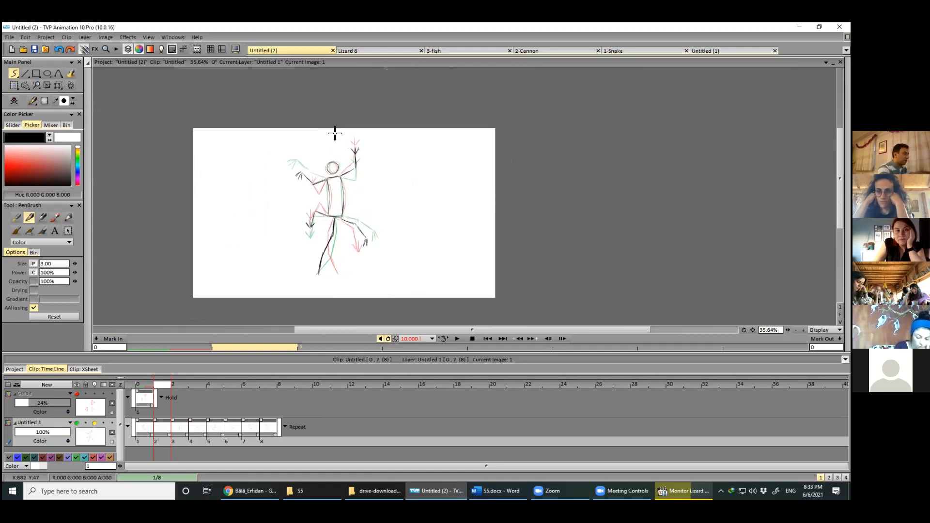
pyautogui.scroll(2, 406, 147)
pyautogui.scroll(1, 406, 157)
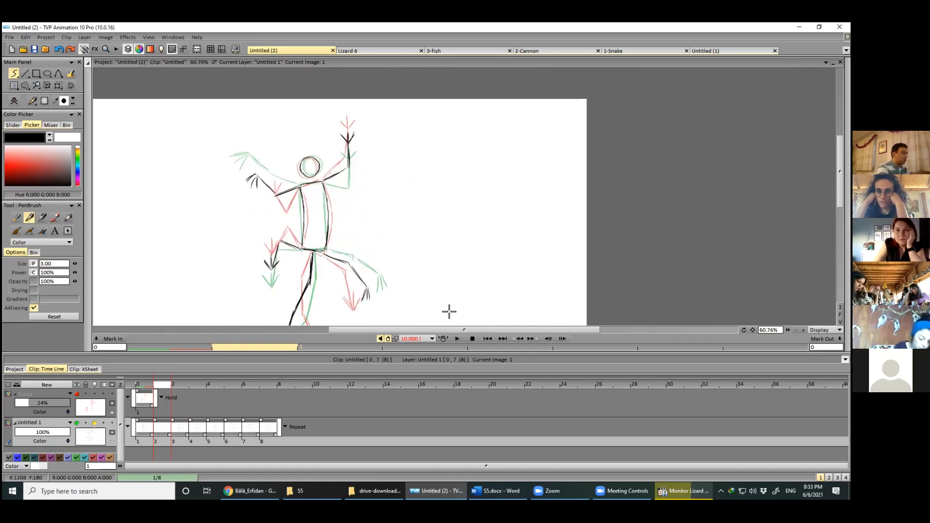
pyautogui.moveTo(449, 312); pyautogui.dragTo(502, 282)
pyautogui.click(457, 338)
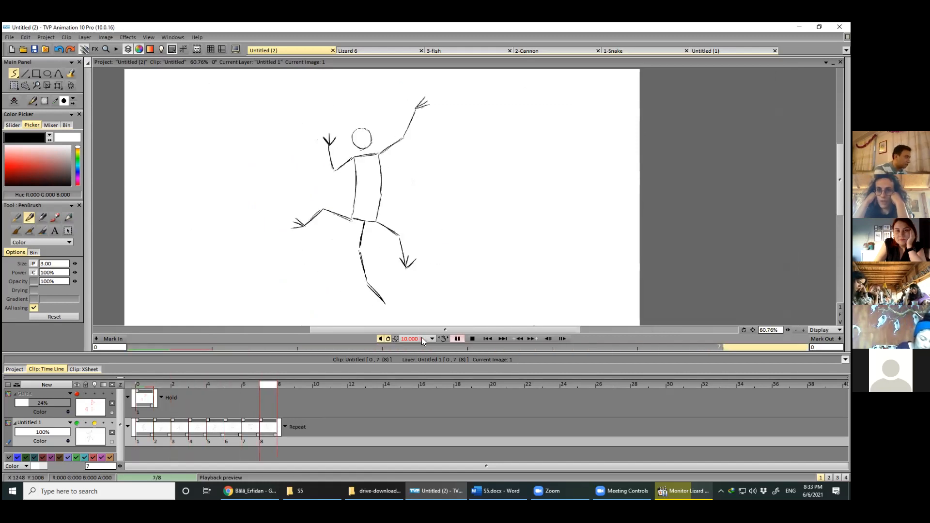
pyautogui.click(432, 338)
pyautogui.click(435, 323)
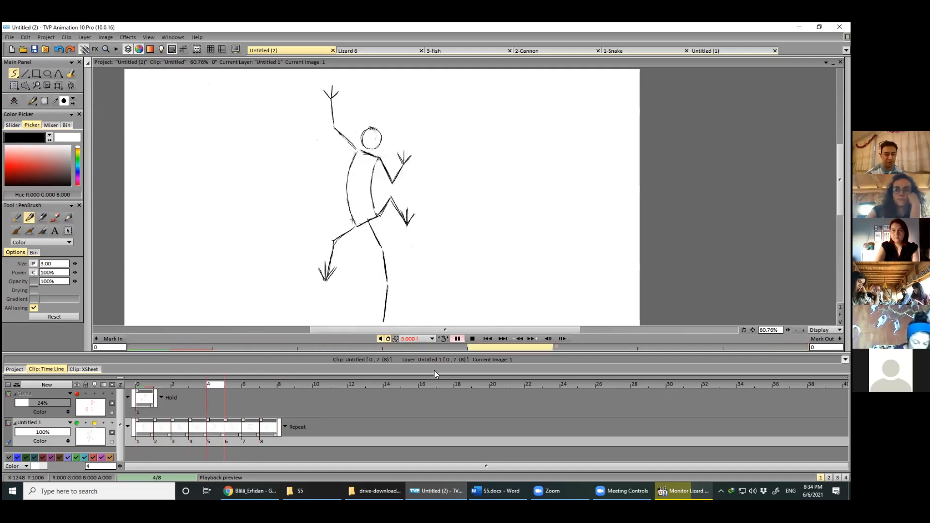
pyautogui.click(261, 382)
pyautogui.click(244, 382)
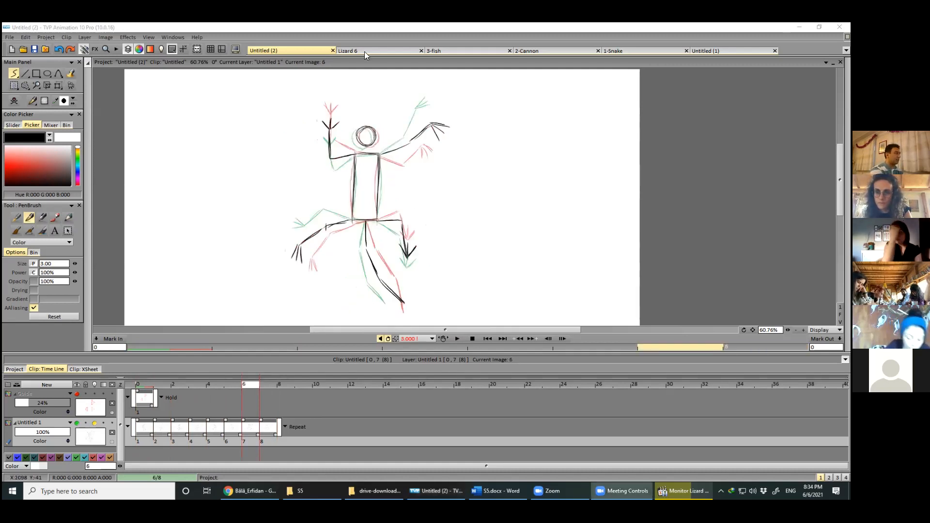
# Step: Switch to the Lizard 6 project and play it with the Lizard layer shown over the Untitled 2 stick figure at 27% opacity
pyautogui.click(379, 50)
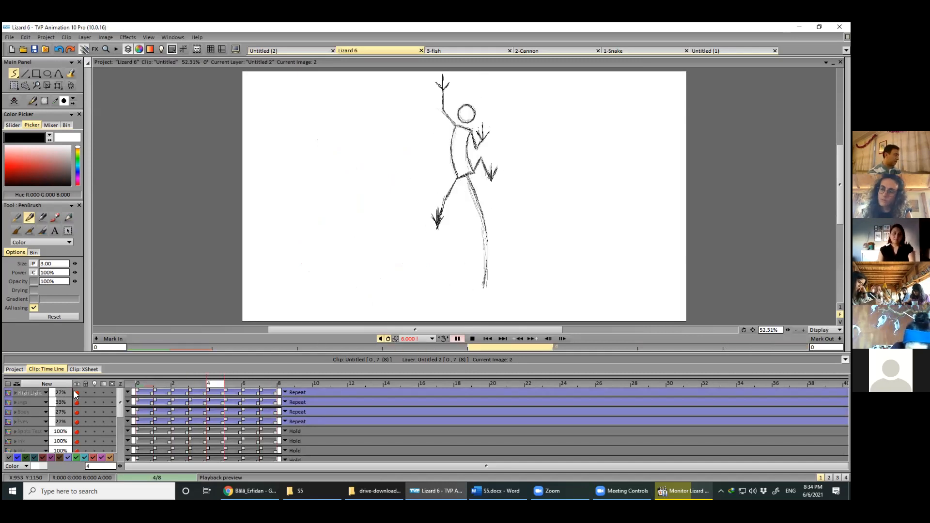
pyautogui.click(121, 435)
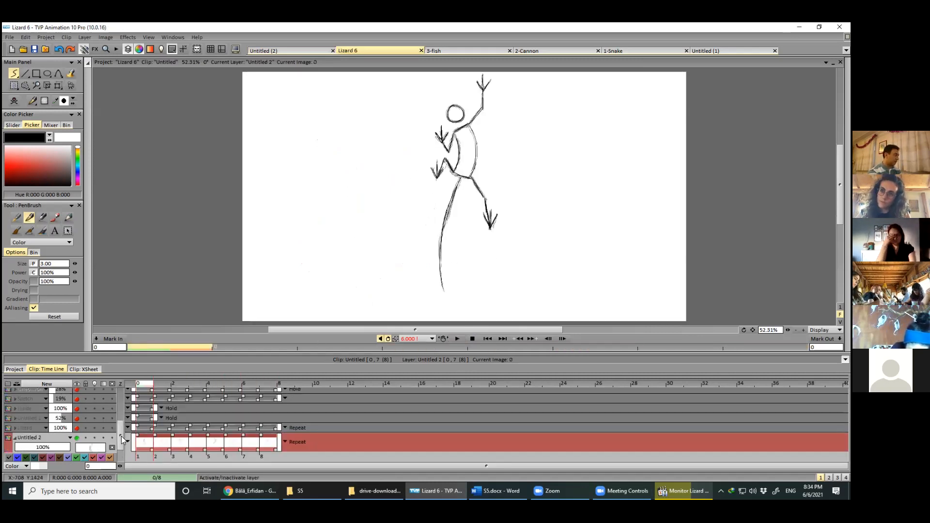
pyautogui.scroll(-1, 75, 417)
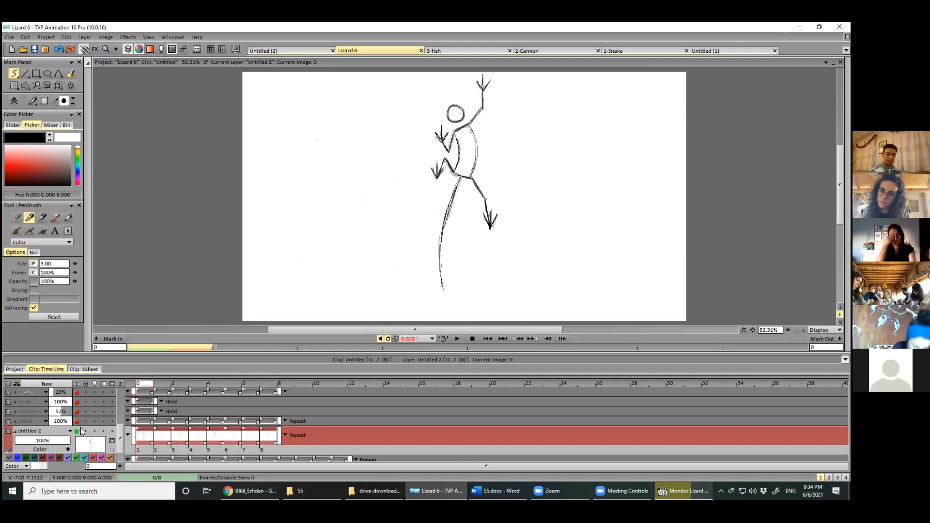
pyautogui.click(78, 421)
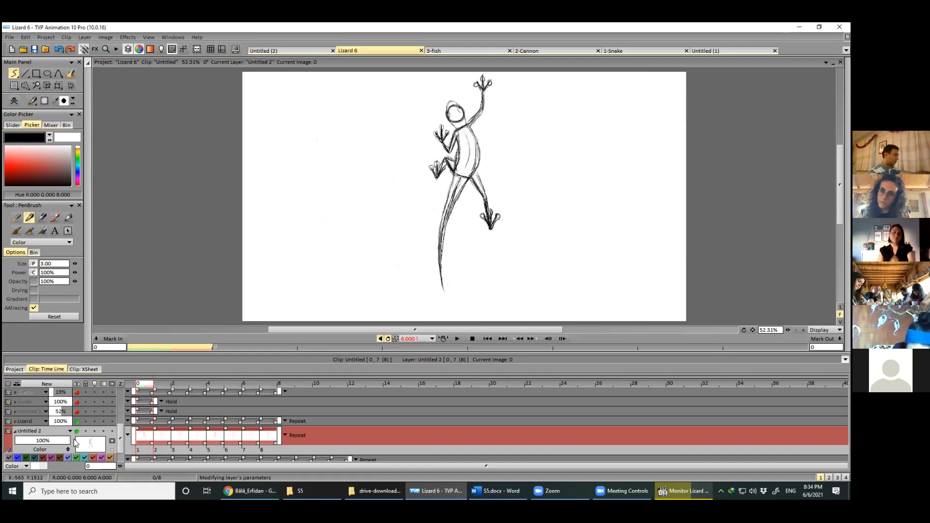
pyautogui.moveTo(50, 438); pyautogui.dragTo(28, 442)
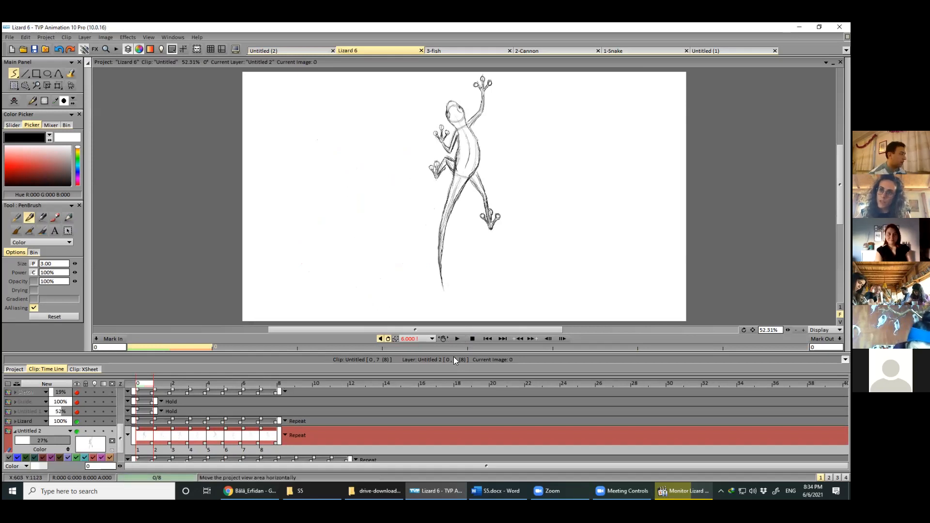
pyautogui.click(456, 339)
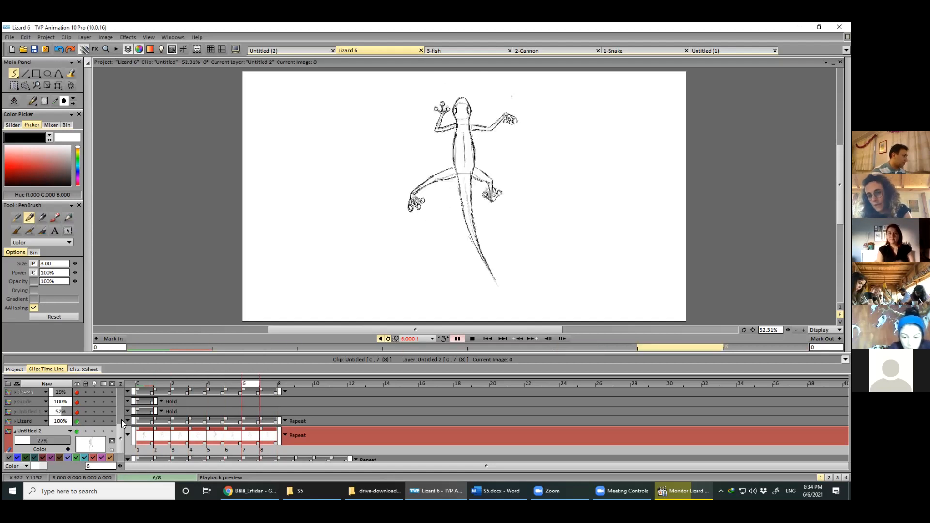
# Step: Hide the Lizard layer and show the High Light, Legs, Body and Eyes layers instead
pyautogui.click(78, 424)
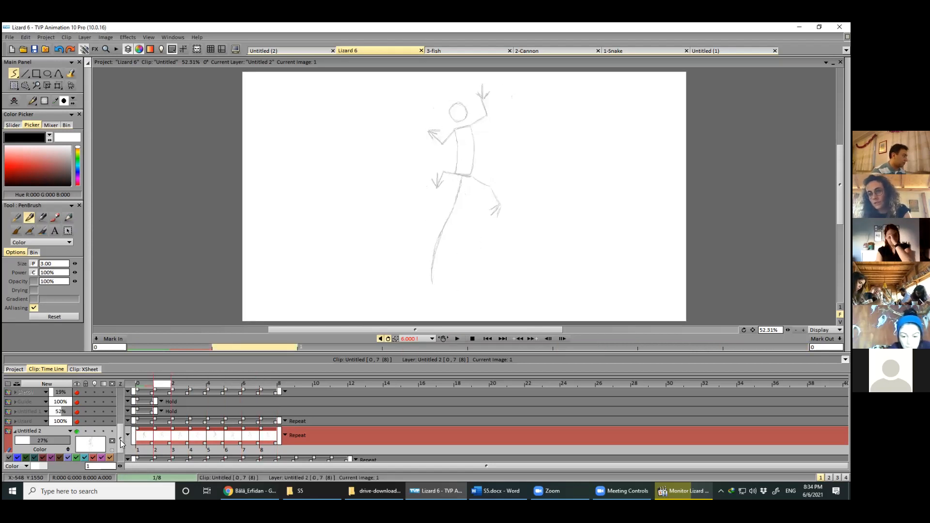
pyautogui.moveTo(121, 440); pyautogui.dragTo(115, 393)
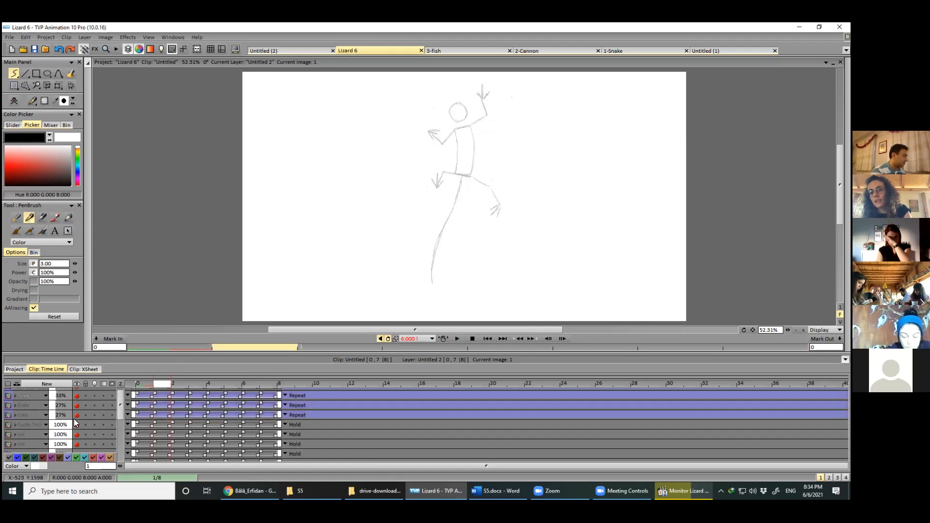
pyautogui.click(74, 411)
pyautogui.click(76, 408)
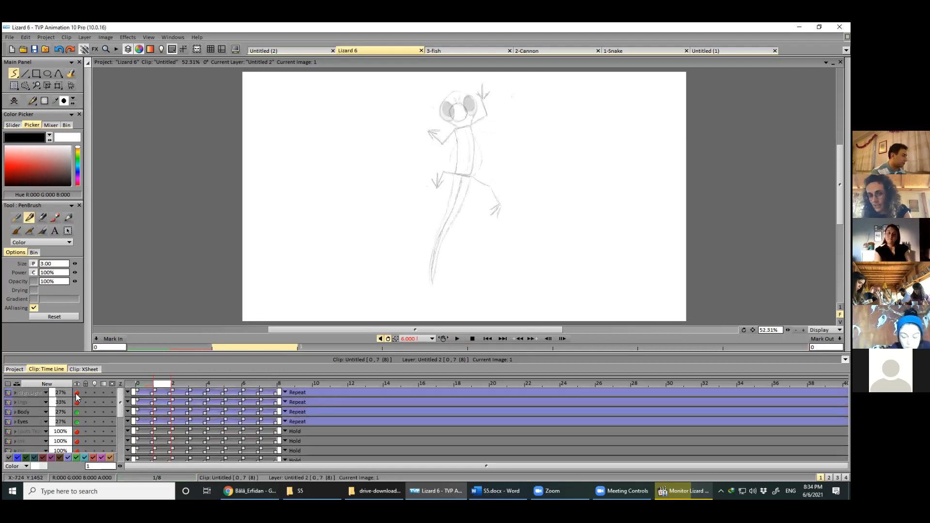
pyautogui.moveTo(75, 393); pyautogui.dragTo(76, 403)
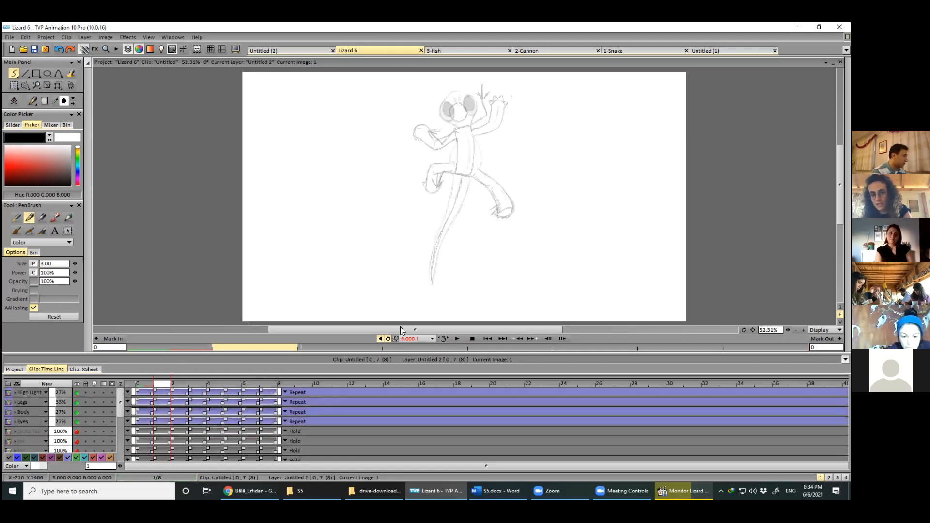
# Step: Play the cycle with the High Light, Legs, Body and Eyes layers at 100% opacity, and hide the Untitled 2 layer
pyautogui.click(457, 339)
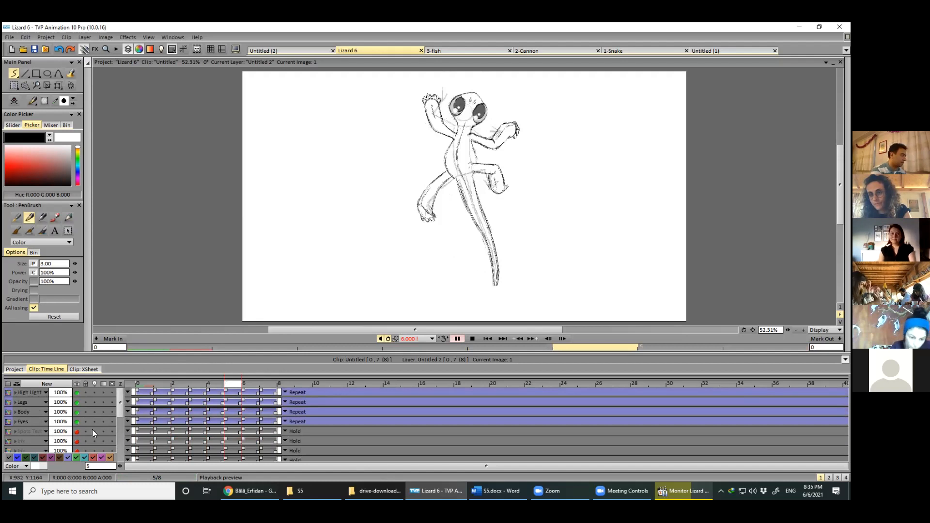
pyautogui.press('Return')
pyautogui.scroll(-5, 76, 413)
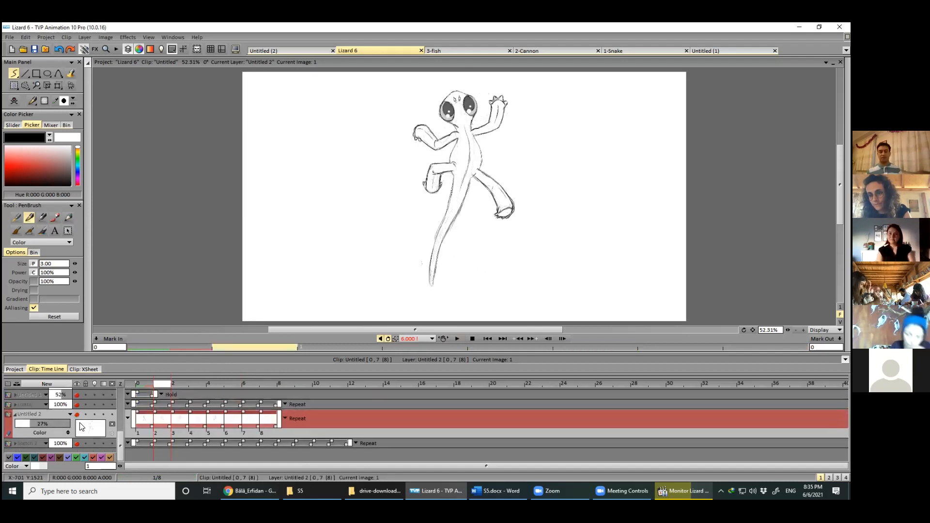